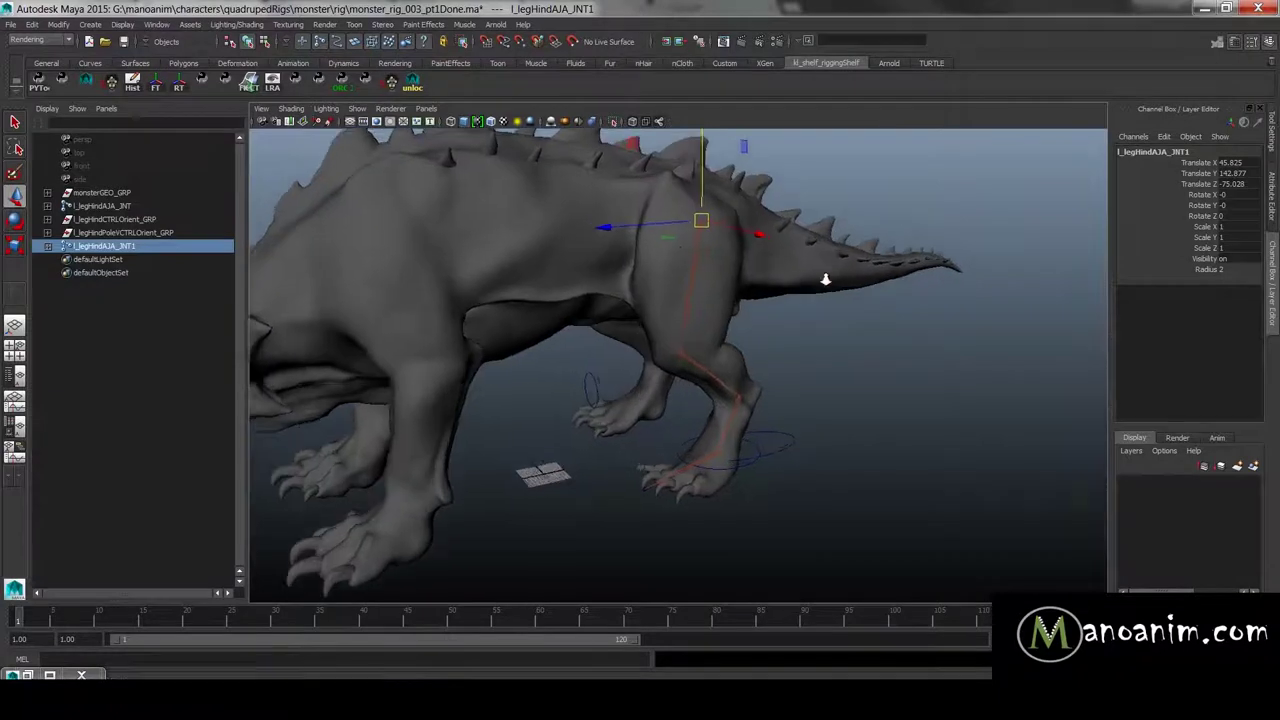
drag(708, 157, 886, 190)
key(ctrl+z)
alt+drag(715, 214, 660, 191)
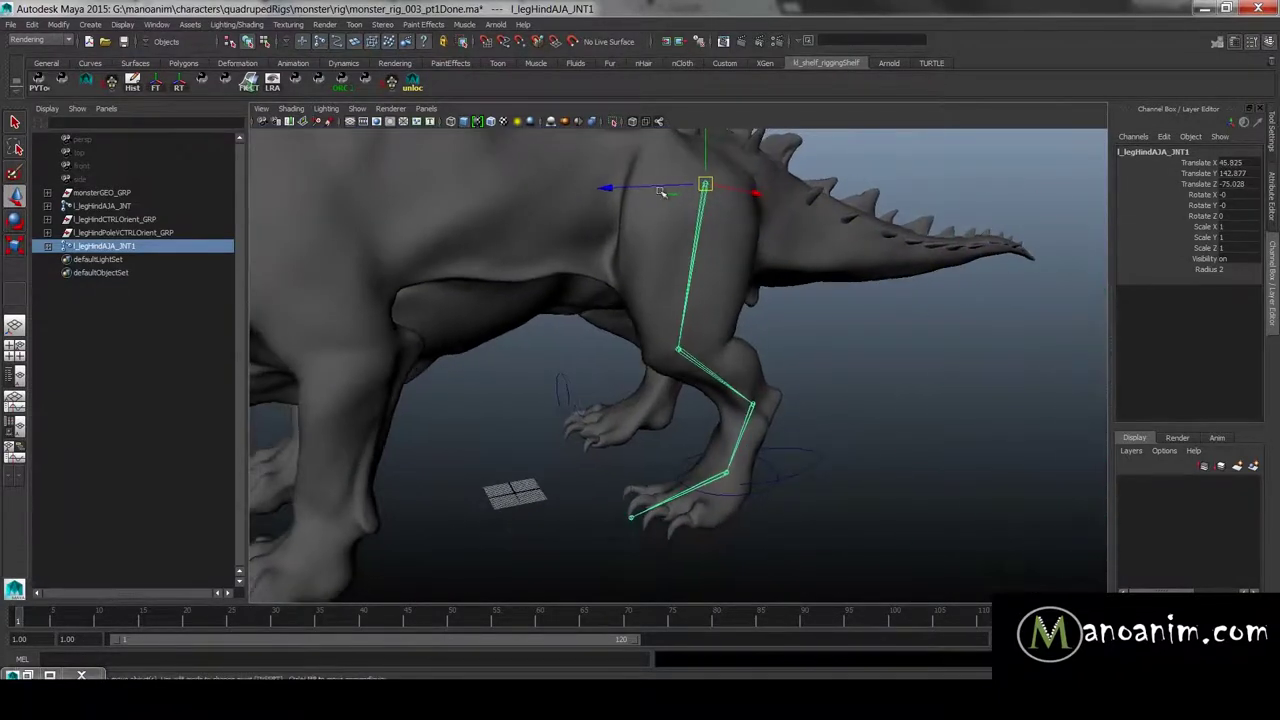
Step: Expand the duplicated l_legHindAJA_JNT1 hierarchy and delete its three effector nodes
shift+click(48, 247)
drag(112, 248, 153, 313)
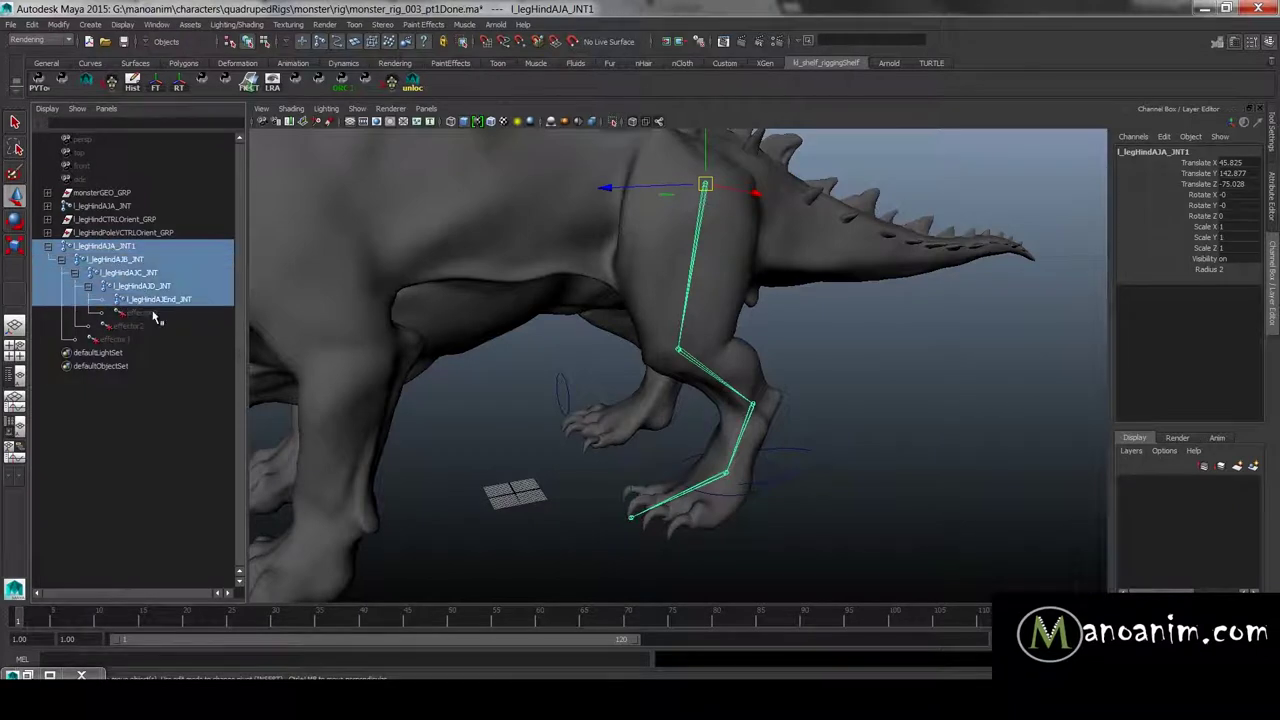
click(152, 313)
shift+click(138, 340)
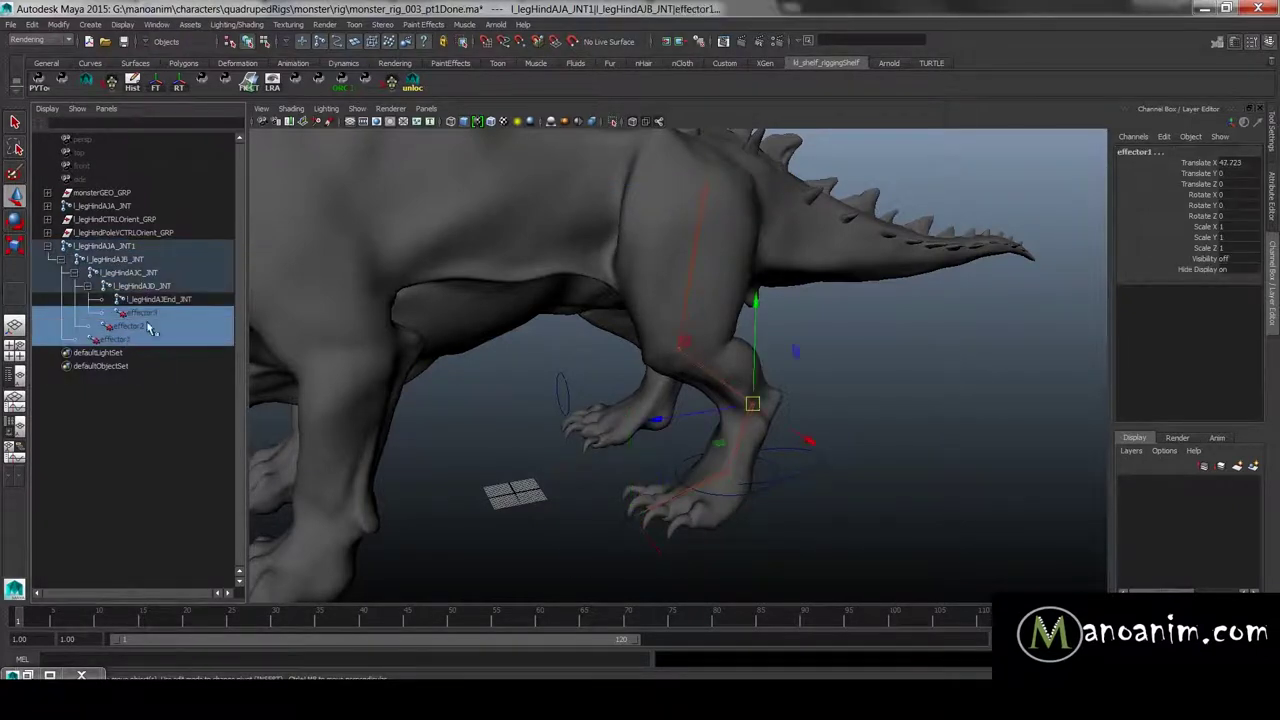
click(147, 247)
drag(148, 314, 134, 346)
key(Delete)
Step: Search and replace _JNT with Spring_JNT throughout the hierarchy of the duplicated joint chain under l_legHindAJA_JNT1
drag(95, 247, 178, 303)
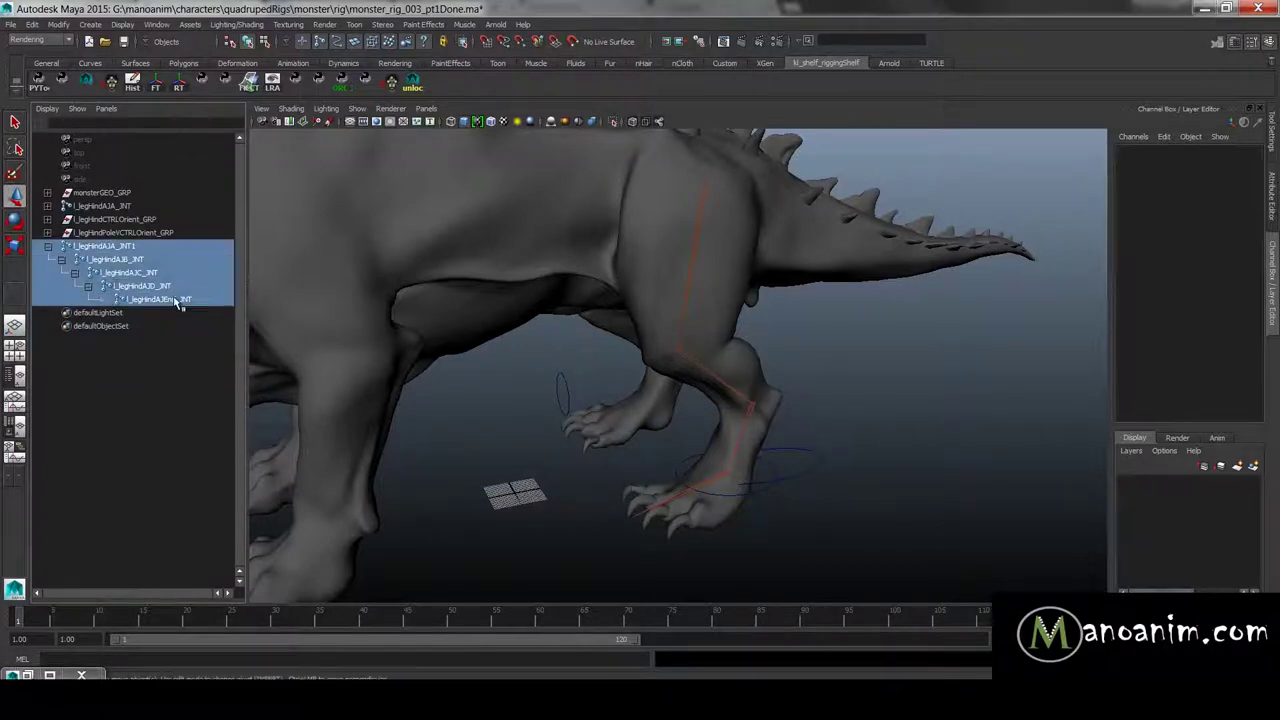
key(space)
click(140, 232)
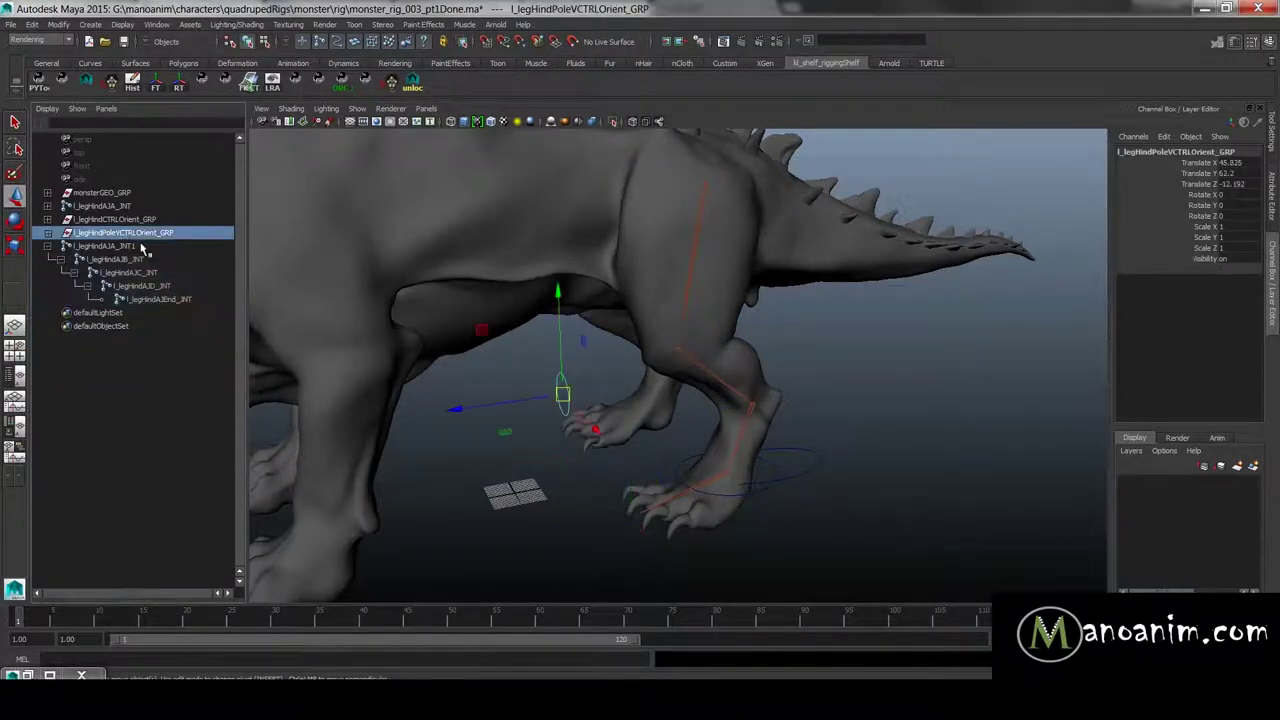
click(141, 247)
key(space)
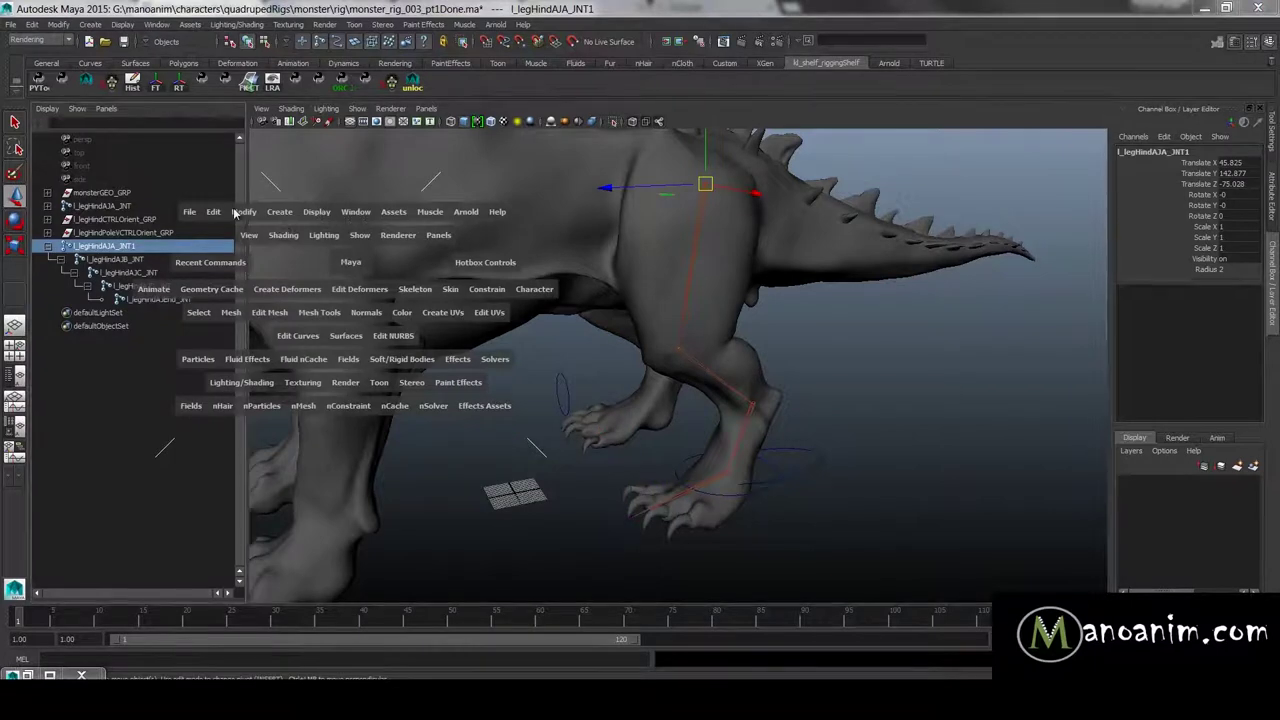
click(243, 211)
click(290, 366)
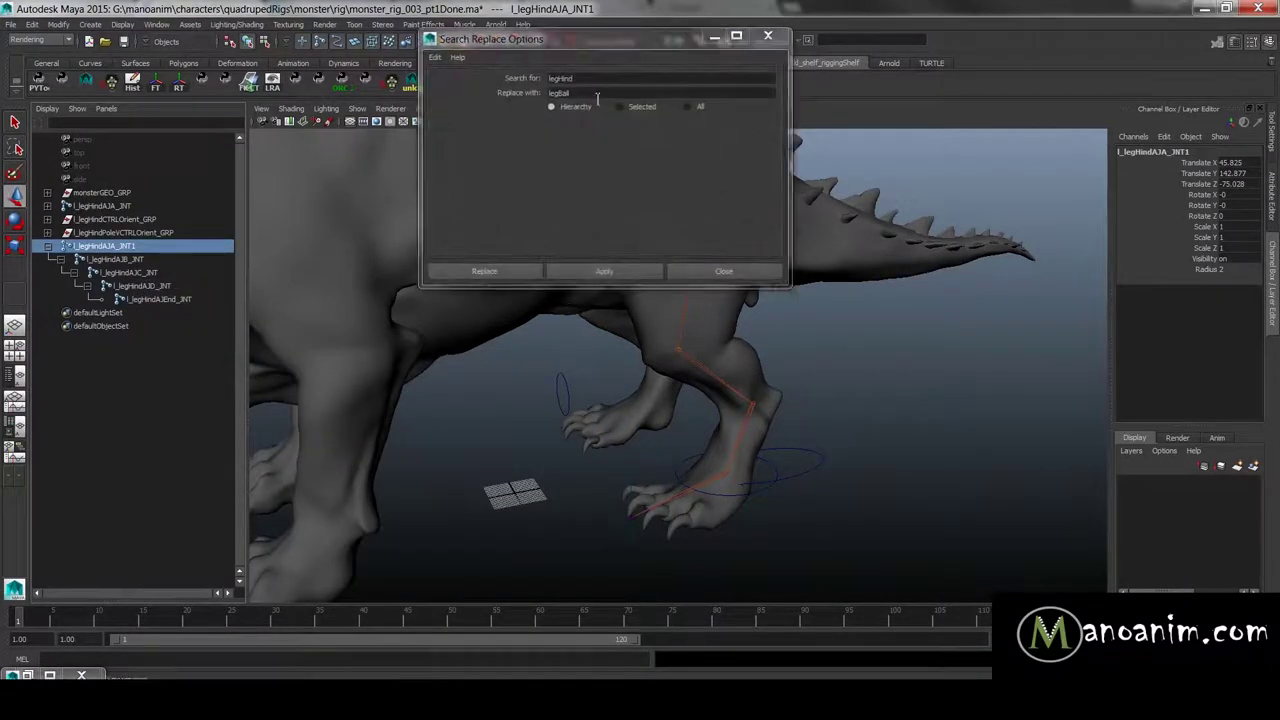
text(JNT)
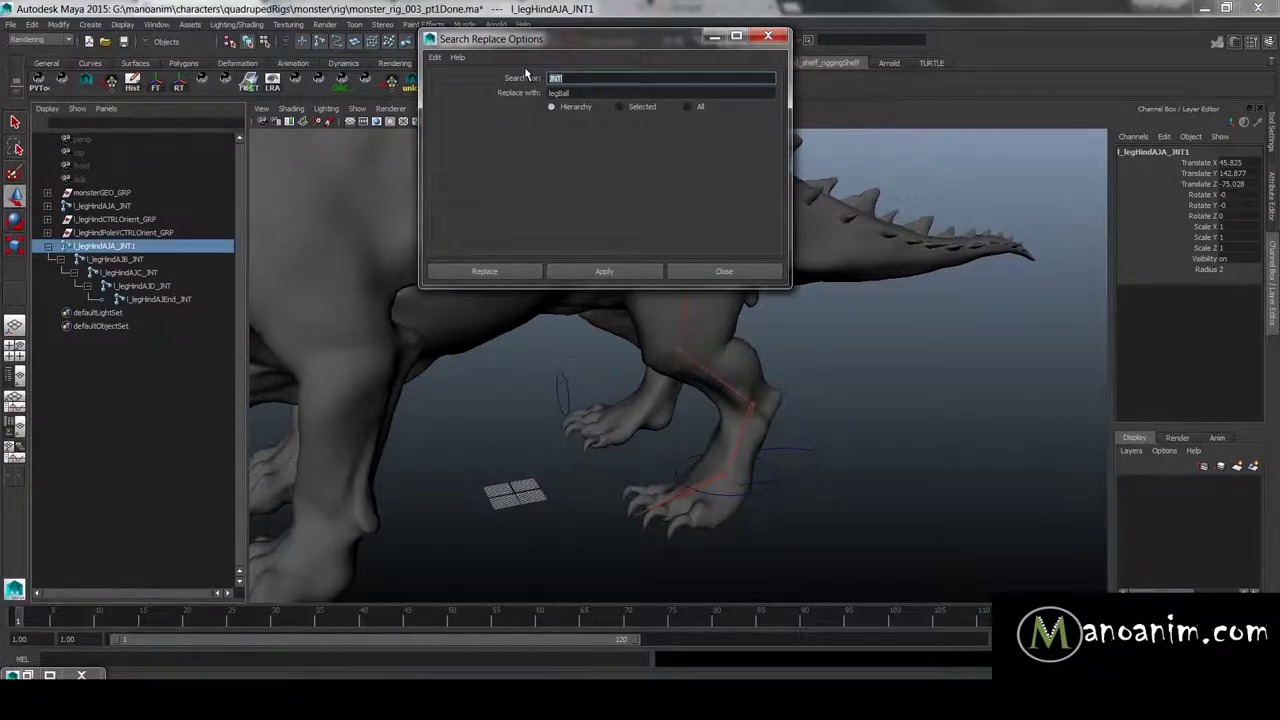
key(Tab)
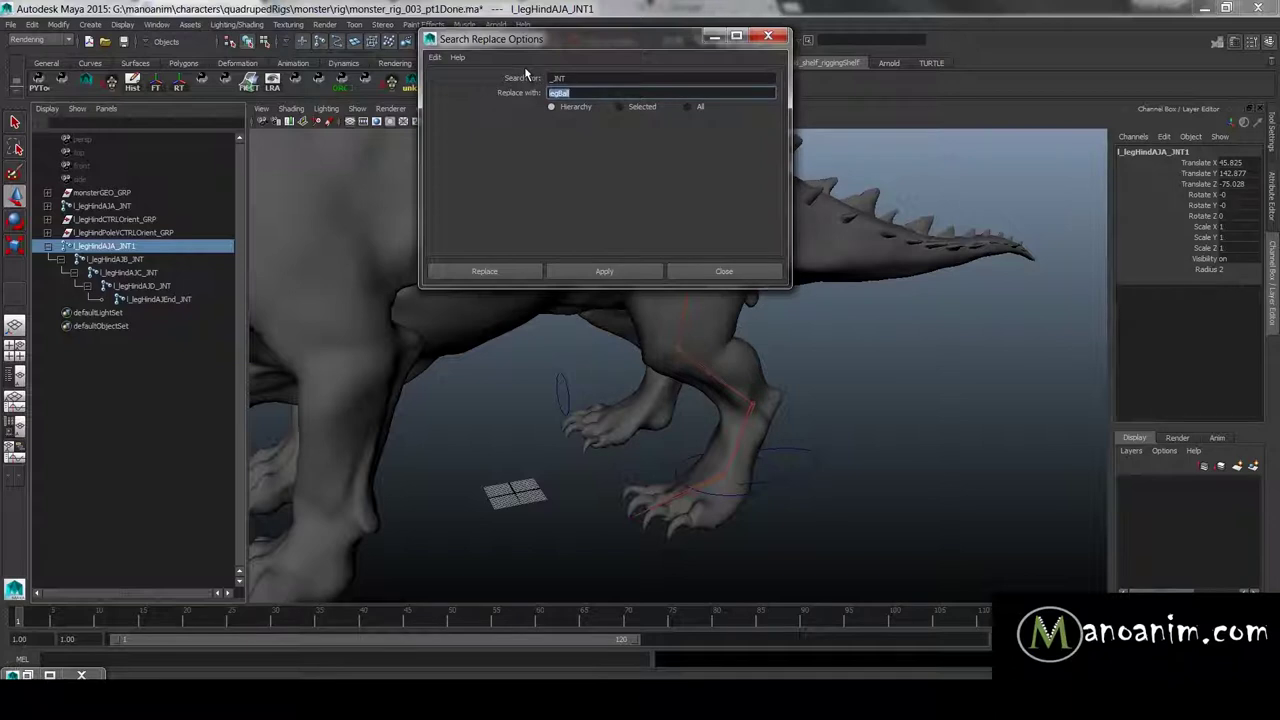
text(spl)
text(pring_JNT)
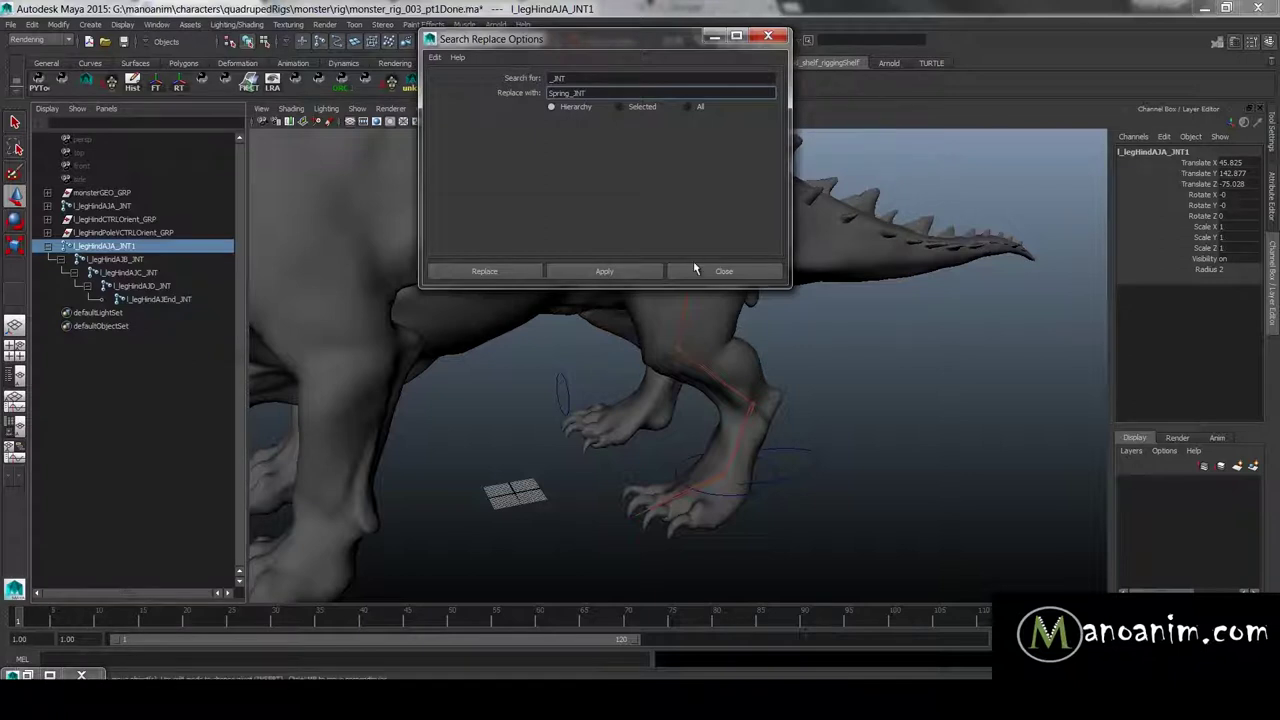
click(604, 271)
Step: Remove the trailing 1 so the duplicated root joint is named l_legHindAJASpring_JNT, and close the search and replace options
double_click(175, 246)
key(BackSpace)
key(Return)
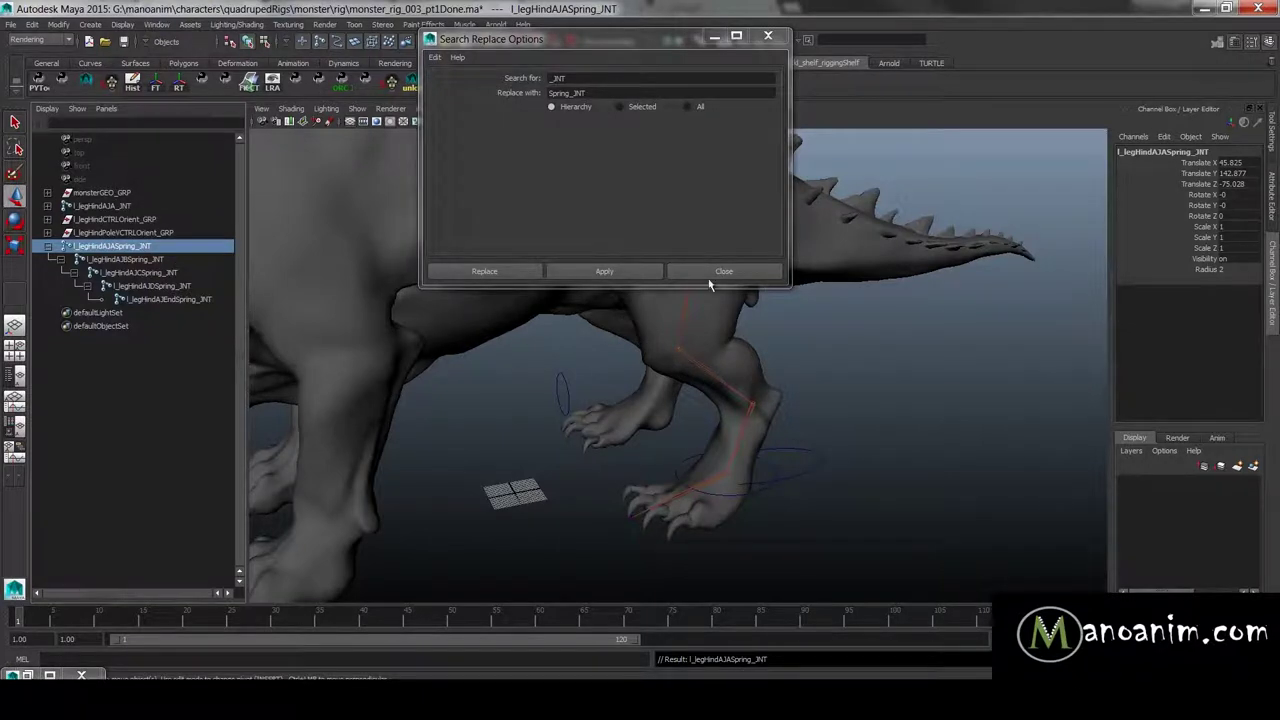
click(720, 271)
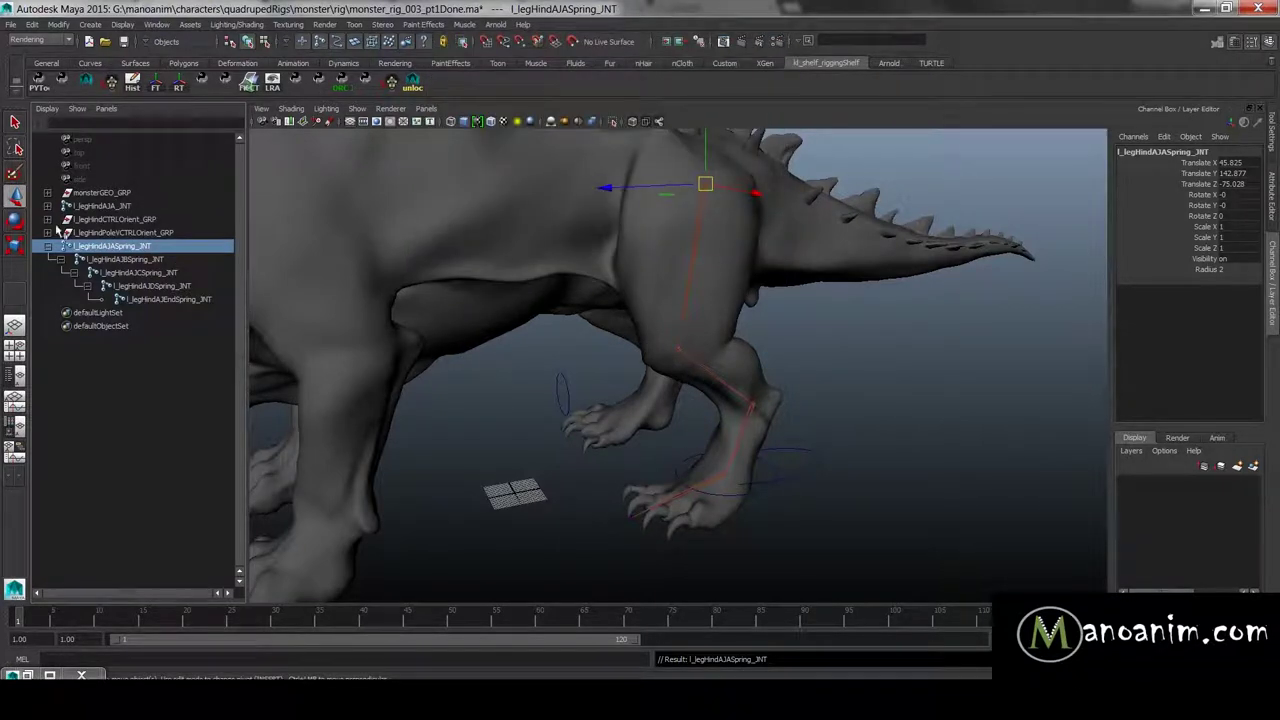
Step: Delete the end joint l_legHindAJEndSpring_JNT from the spring chain
click(172, 298)
drag(147, 248, 160, 274)
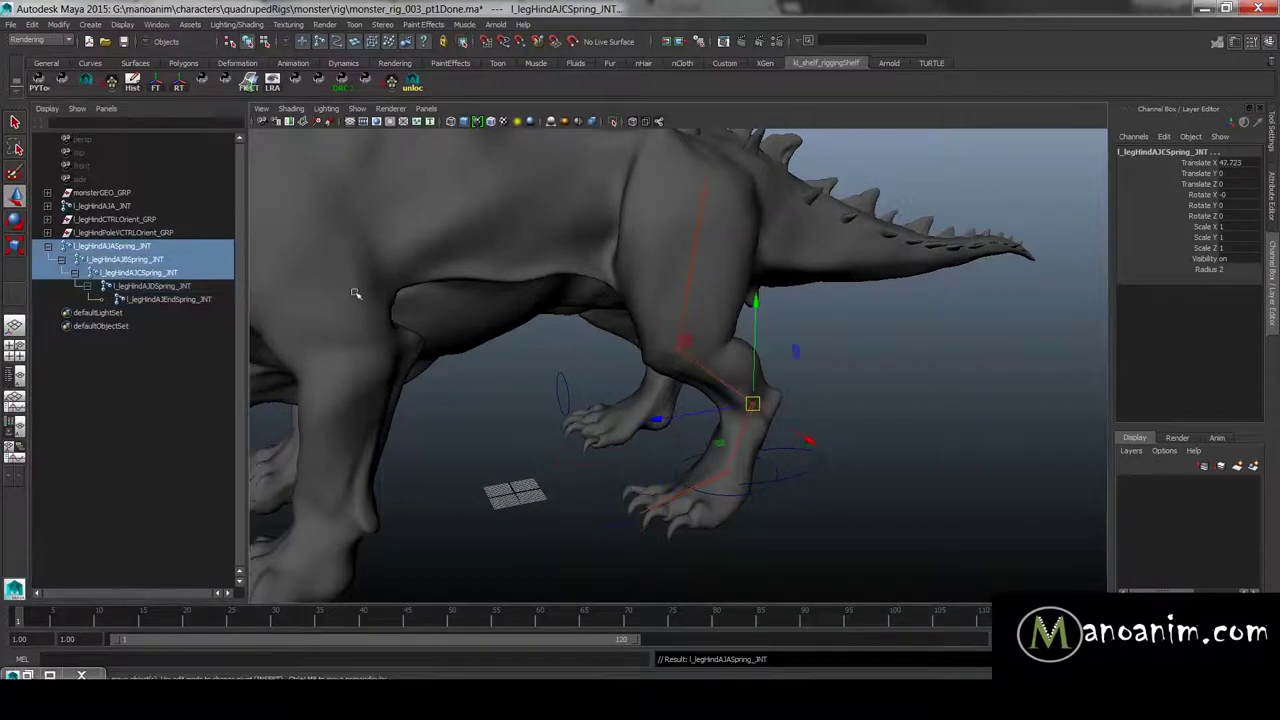
scroll(451, 280, down, 5)
alt+drag(451, 280, 390, 264)
drag(157, 287, 157, 288)
key(f)
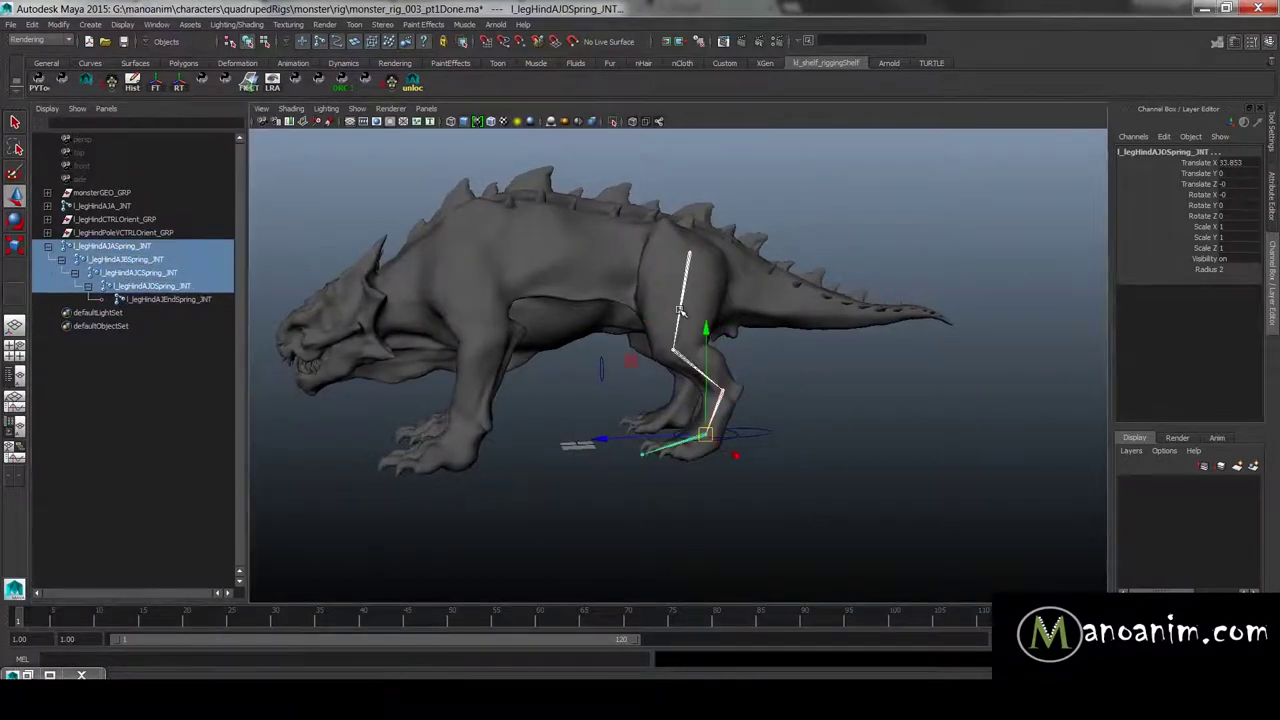
click(206, 300)
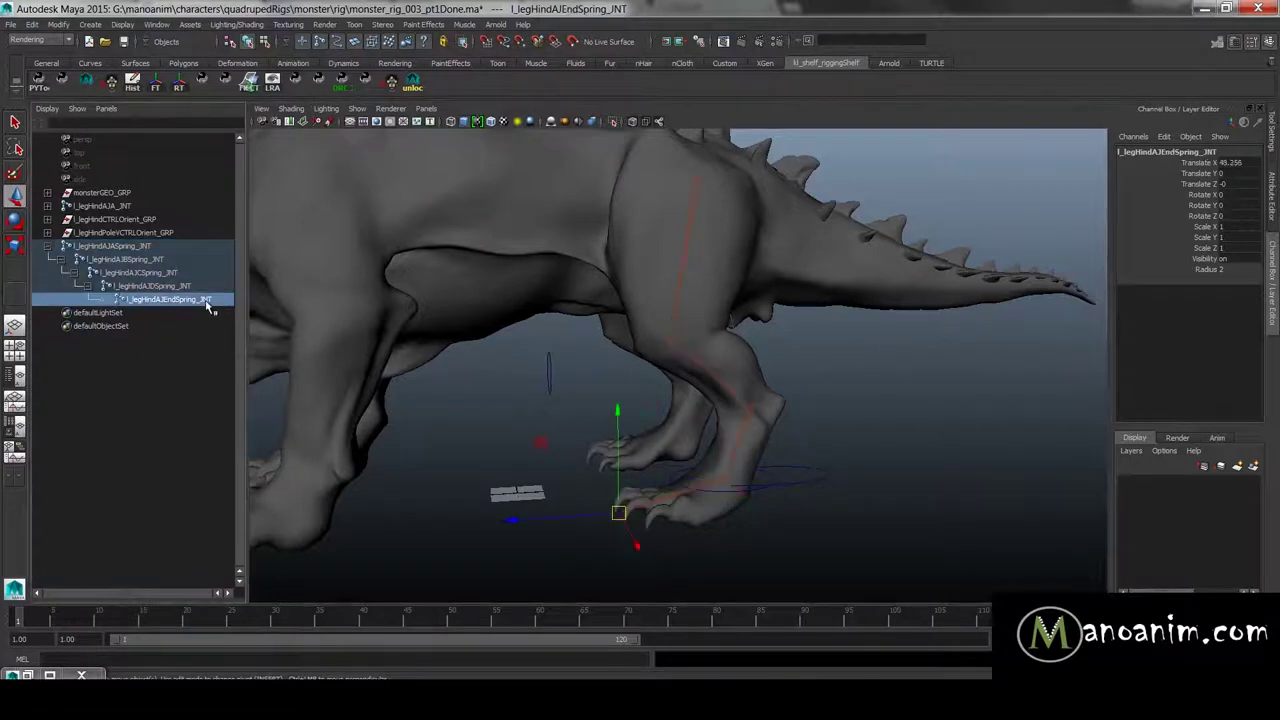
key(Delete)
Step: Enlarge the radius of all four remaining spring joints, from l_legHindAJASpring_JNT to l_legHindAJDSpring_JNT, to about 8.43
click(177, 284)
drag(131, 244, 154, 287)
alt+right_drag(690, 362, 639, 357)
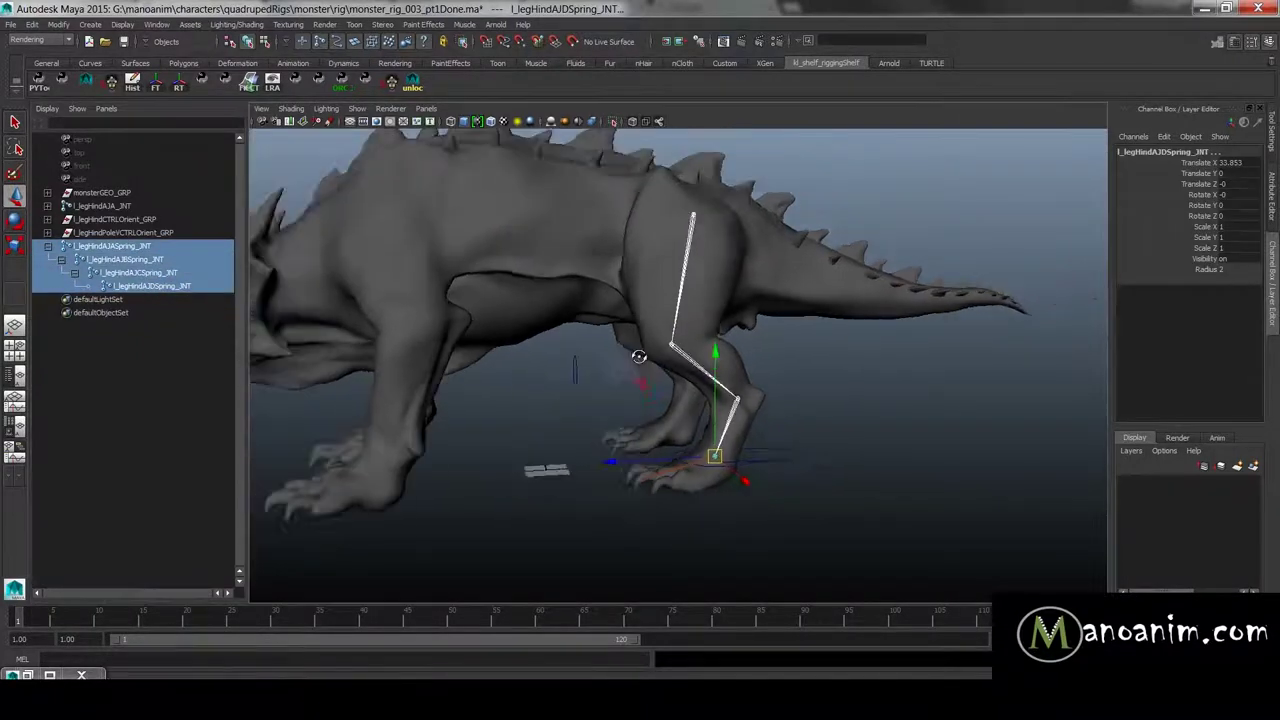
alt+drag(639, 356, 692, 374)
click(133, 247)
shift+drag(155, 260, 150, 286)
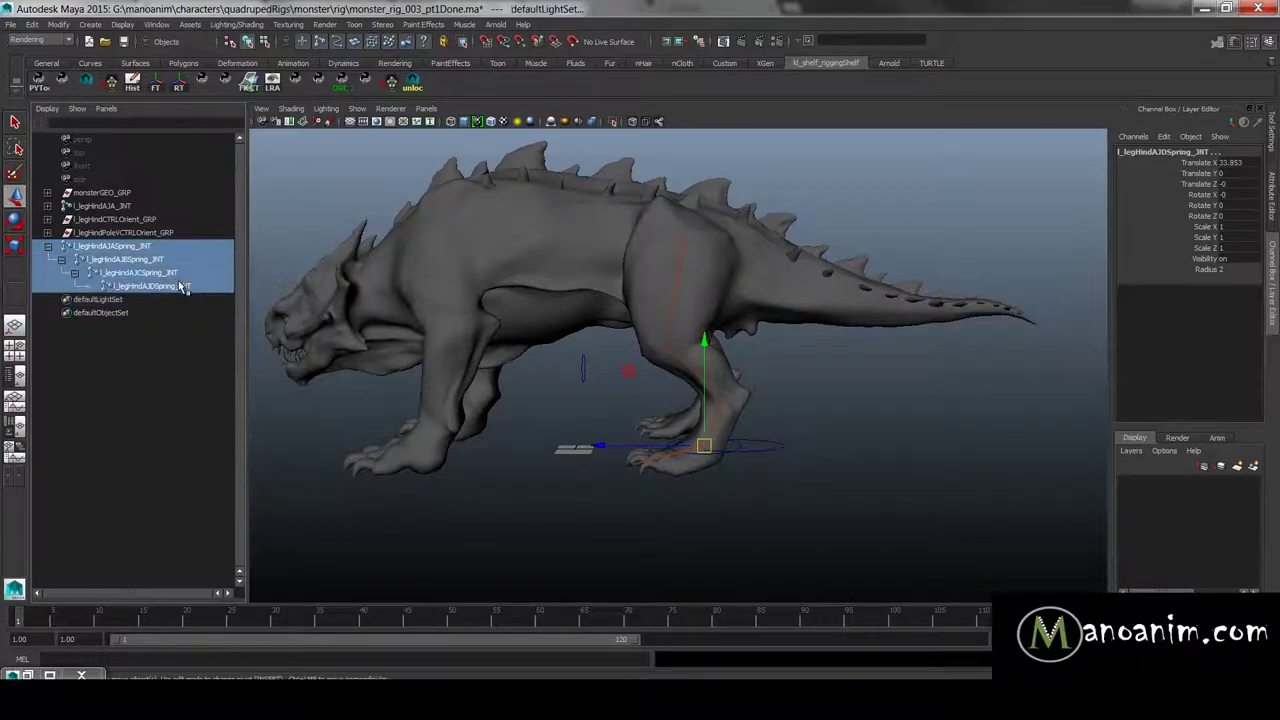
click(1205, 269)
scroll(856, 307, up, 2)
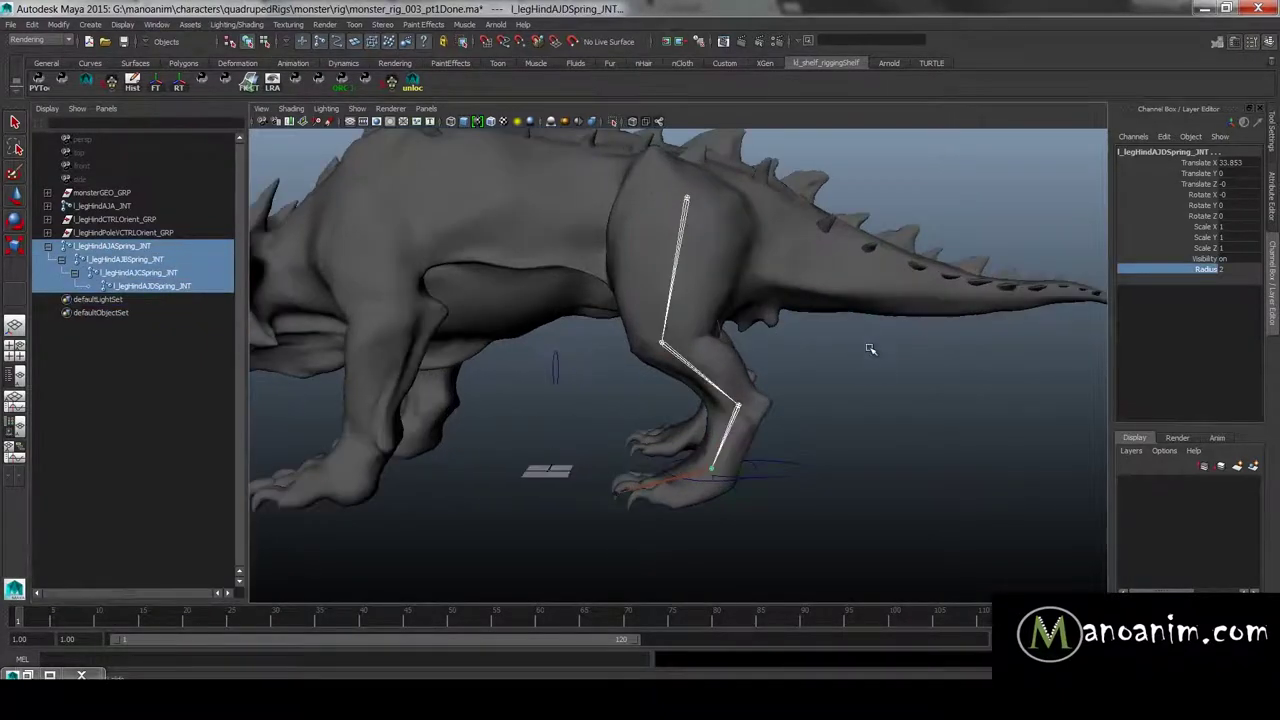
middle_drag(846, 331, 1275, 358)
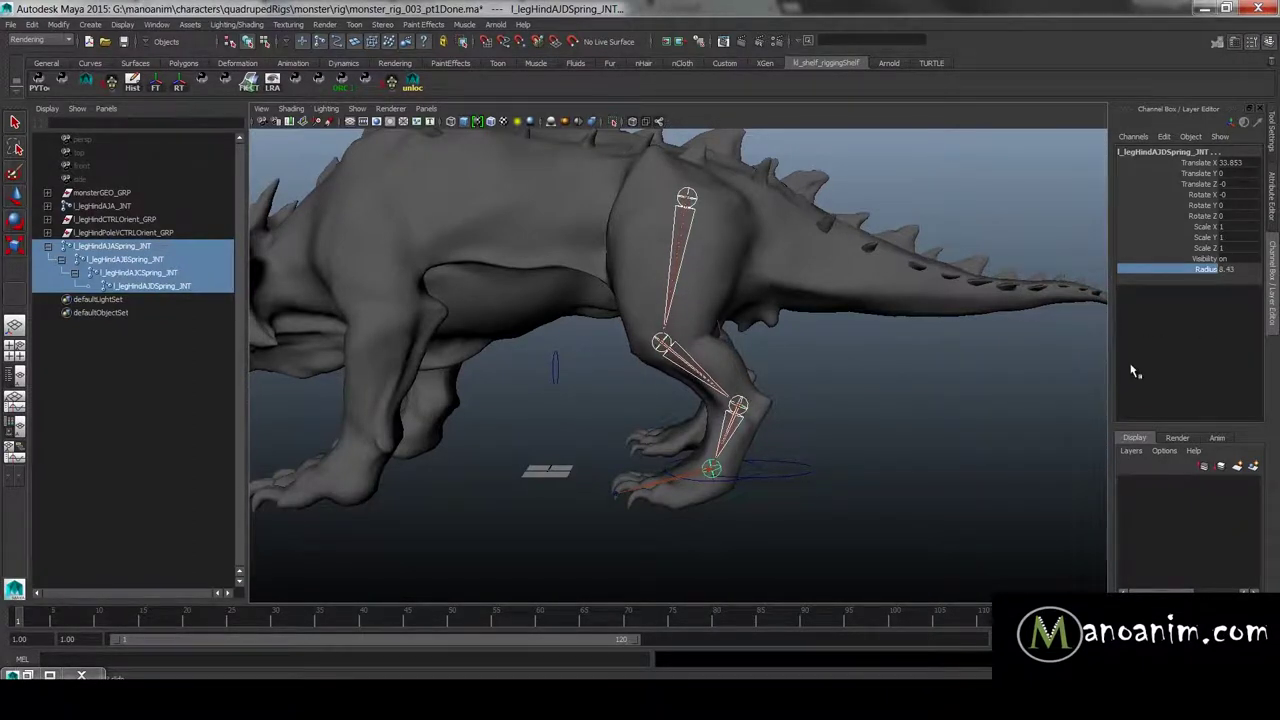
Step: Examine the enlarged spring joints against the original hind leg chain from hip to foot
alt+right_drag(832, 283, 877, 265)
alt+middle_drag(772, 246, 777, 329)
alt+drag(777, 329, 809, 337)
alt+right_drag(911, 372, 872, 303)
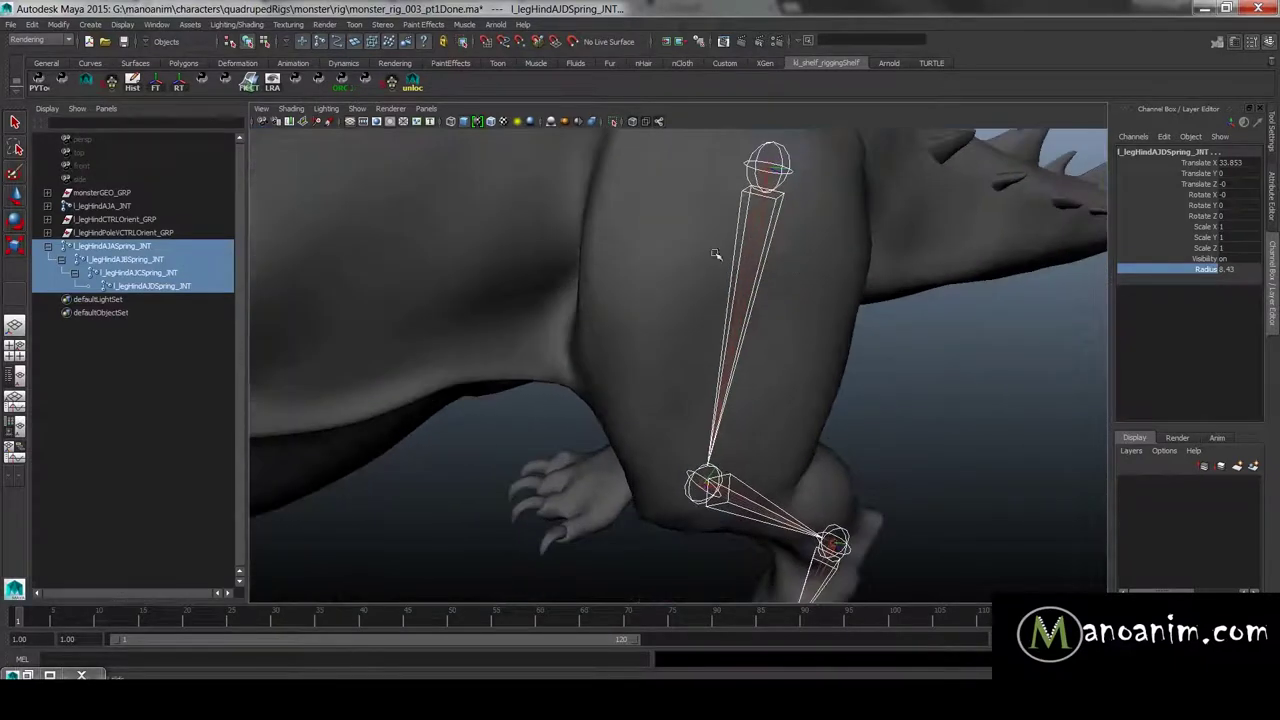
drag(715, 254, 813, 257)
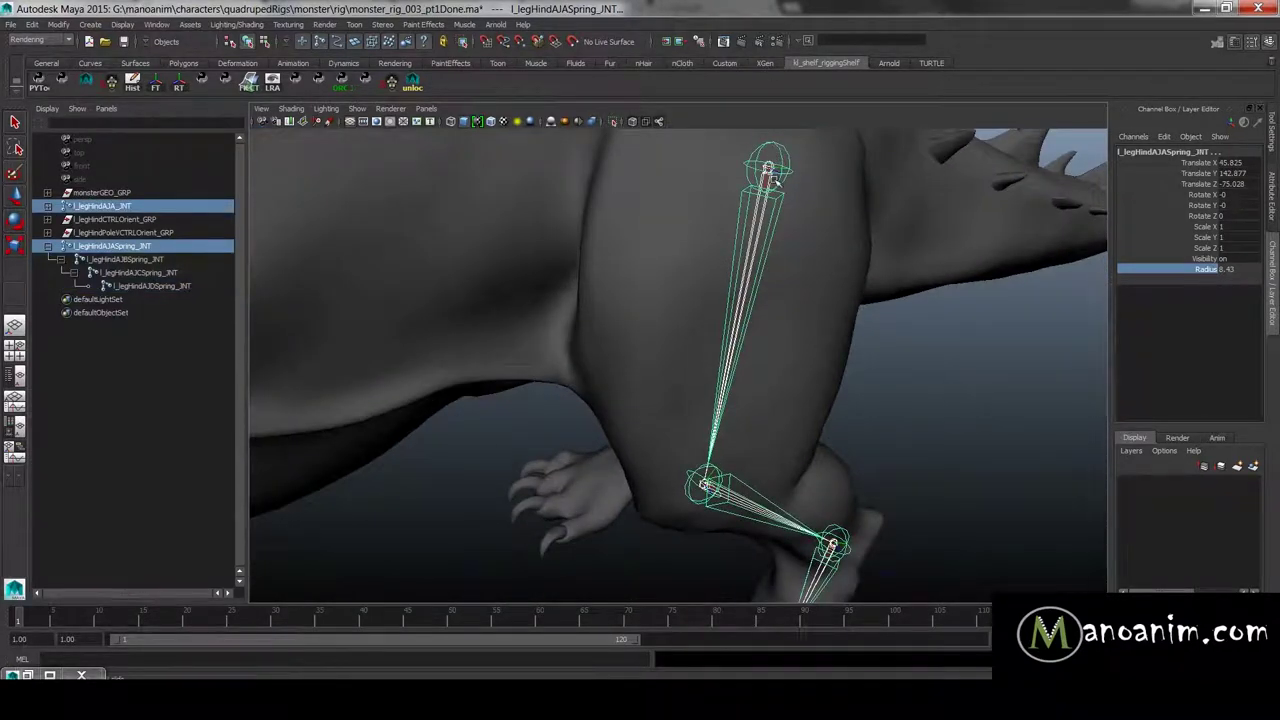
alt+drag(913, 450, 774, 272)
alt+right_drag(774, 272, 720, 173)
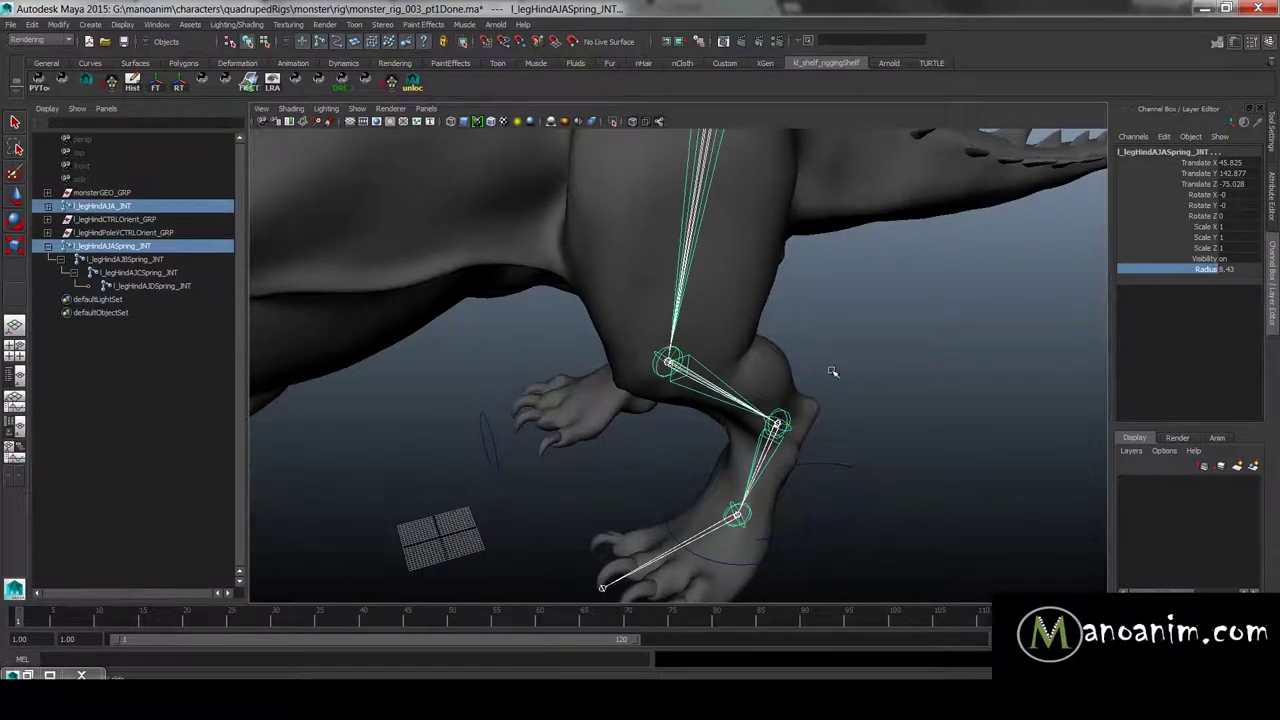
alt+drag(844, 380, 792, 353)
click(912, 387)
alt+drag(912, 387, 826, 334)
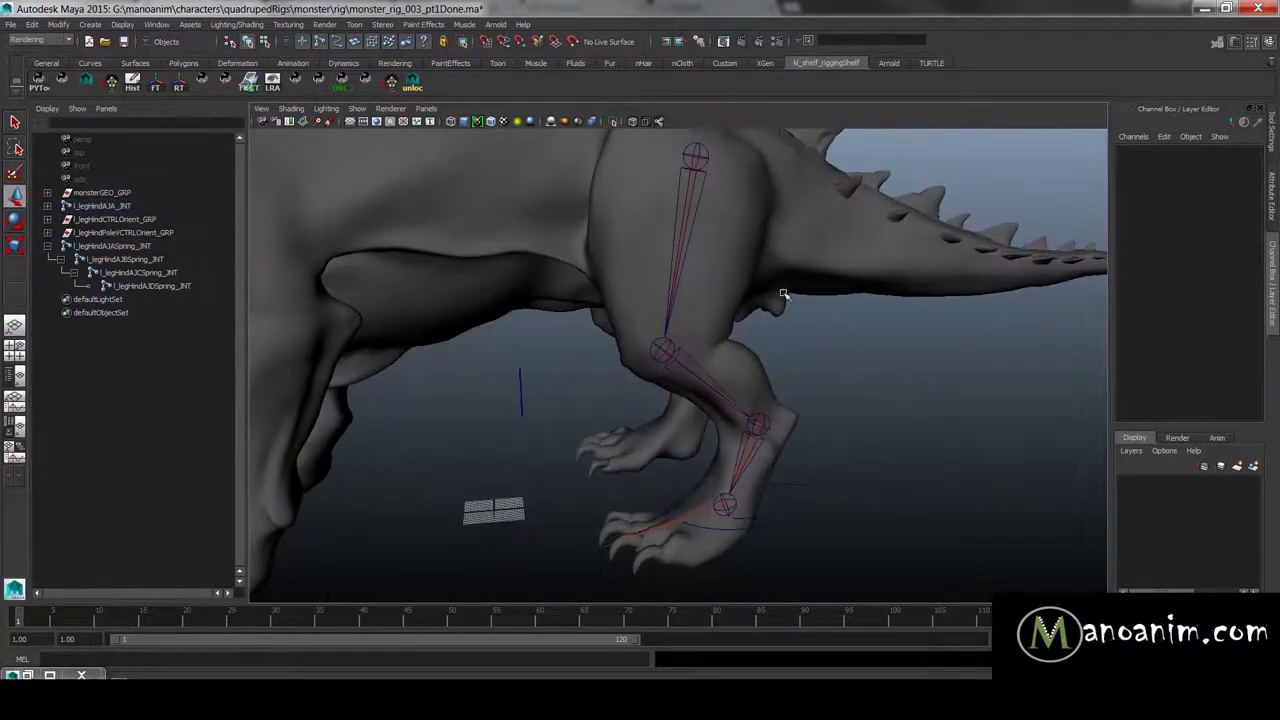
alt+drag(806, 266, 757, 266)
Step: Open the IK Handle Tool settings and check the available solvers, keeping Single-Chain Solver
key(space)
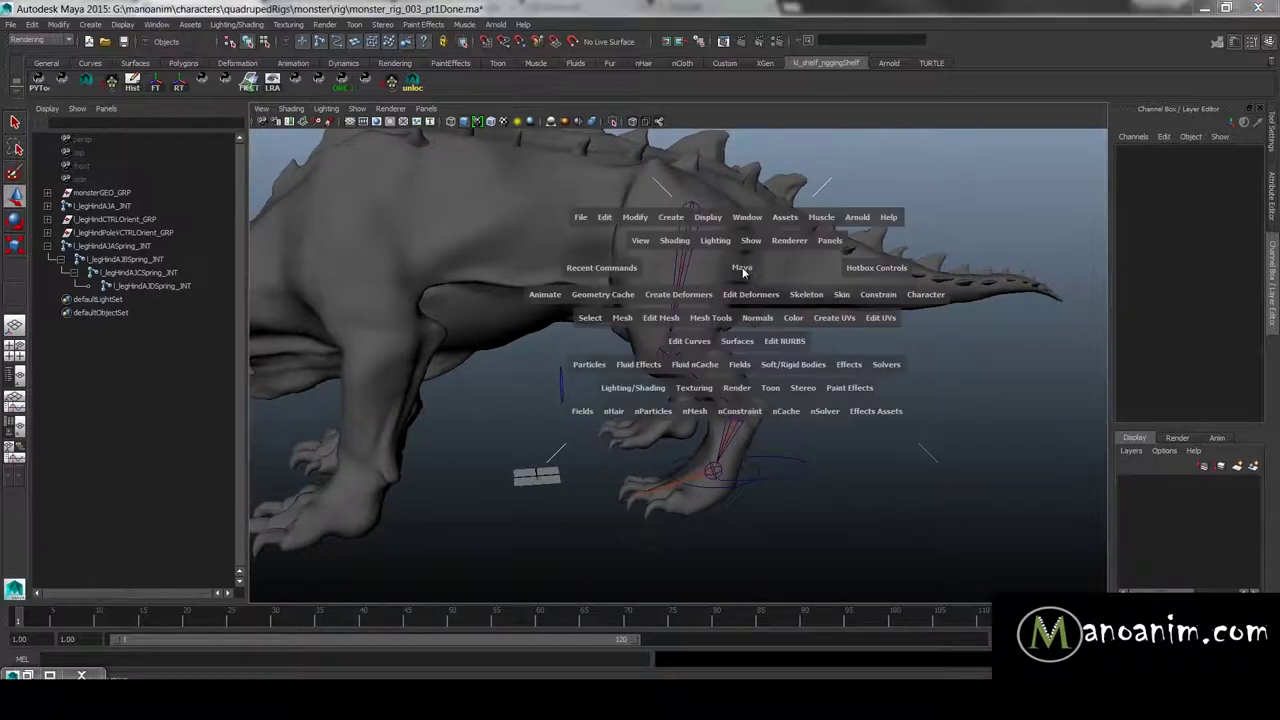
click(806, 294)
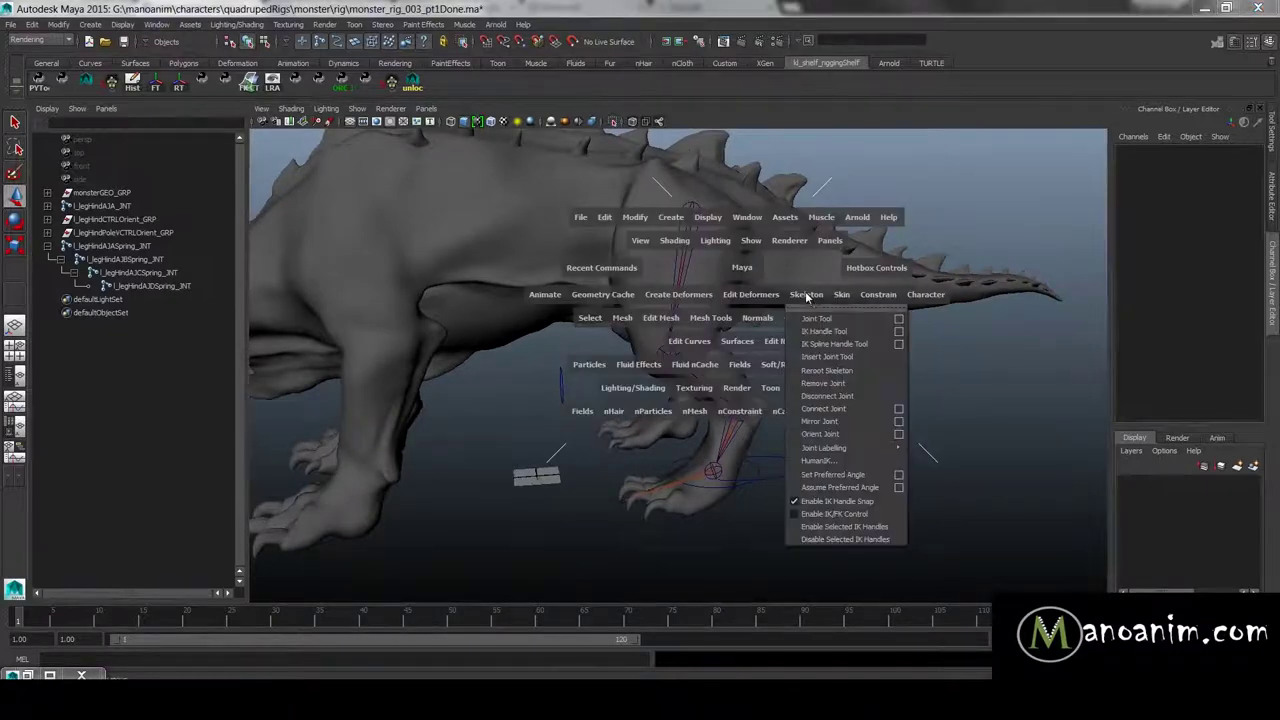
click(898, 331)
click(1080, 164)
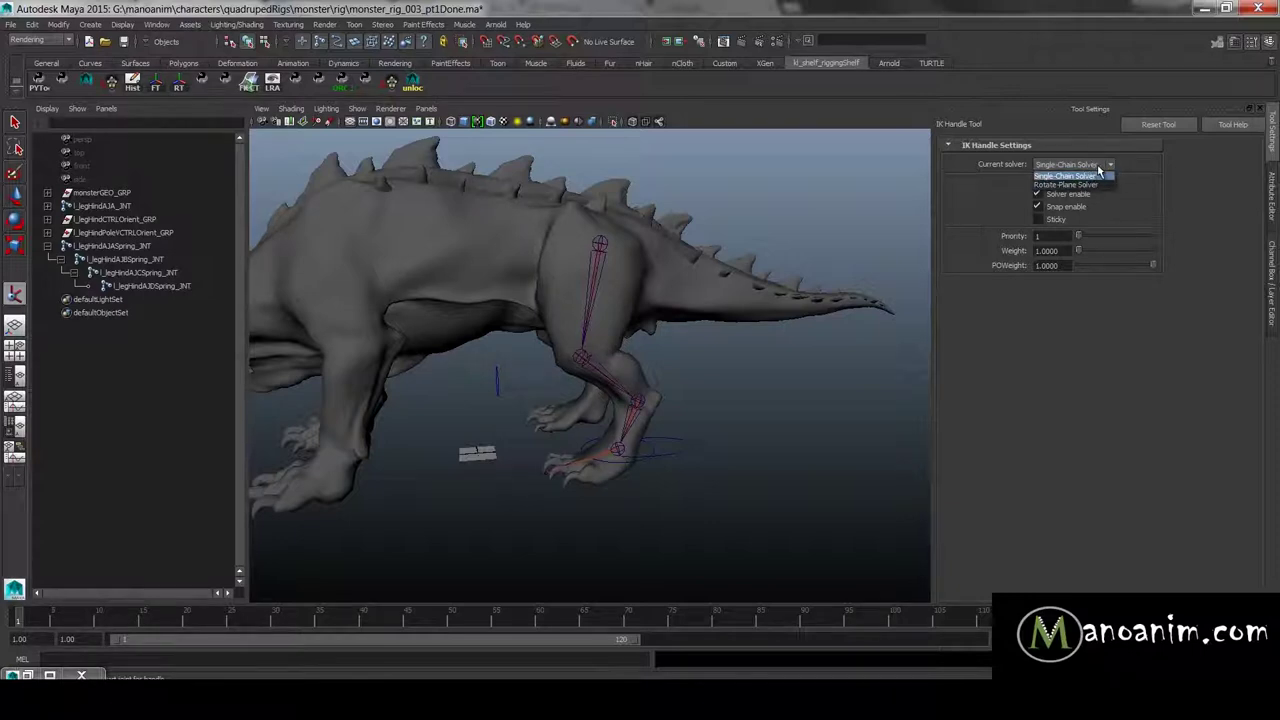
click(1100, 174)
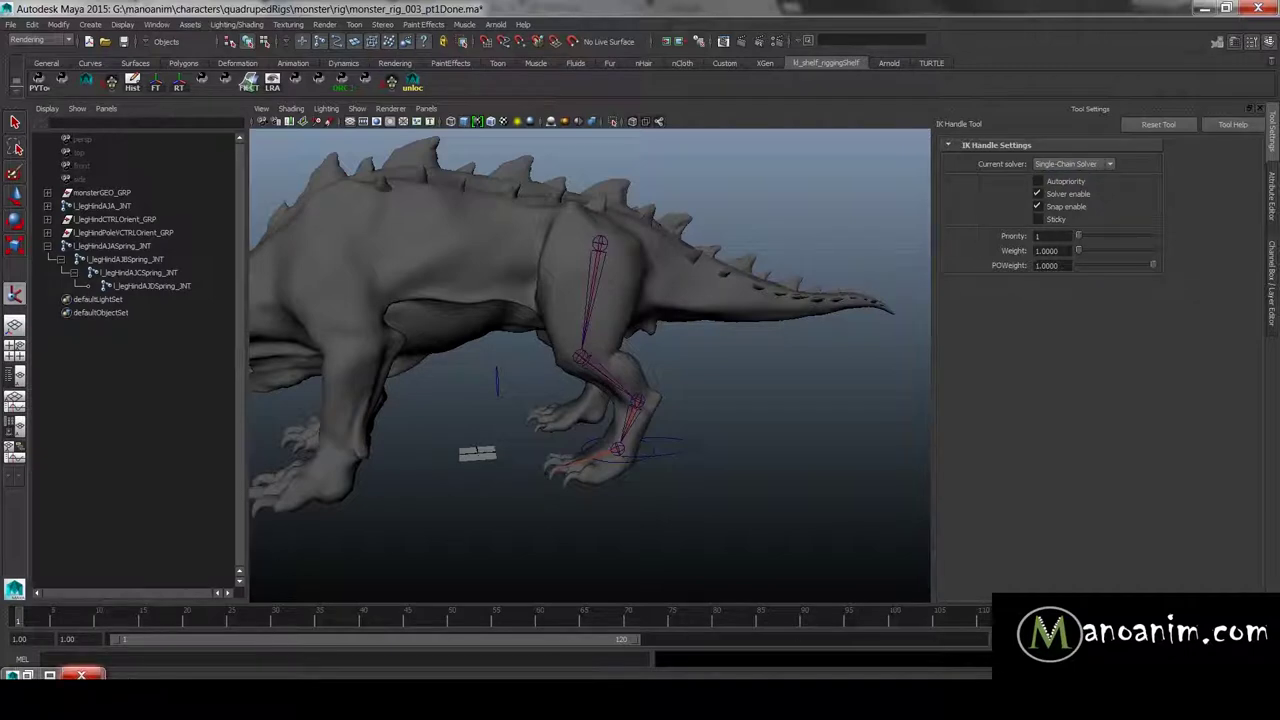
alt+drag(663, 443, 680, 414)
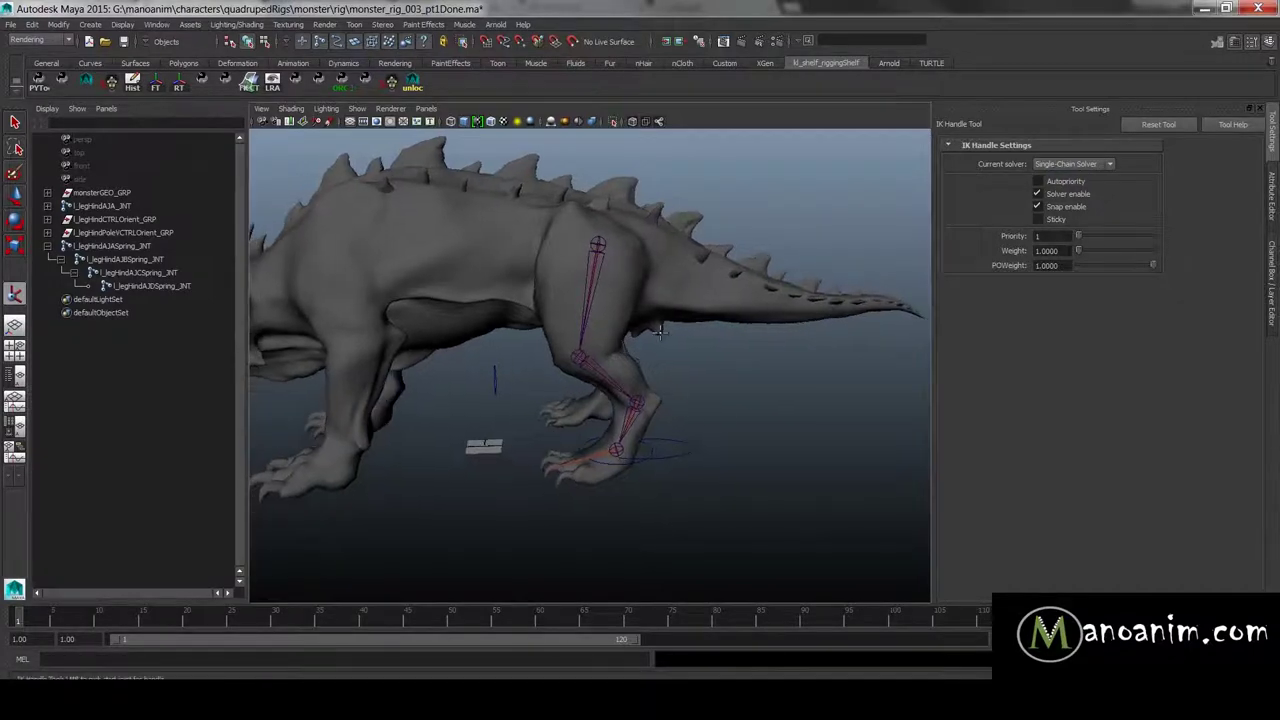
Step: Run the MEL command ikSpringSolver; to load the spring IK solver
click(280, 661)
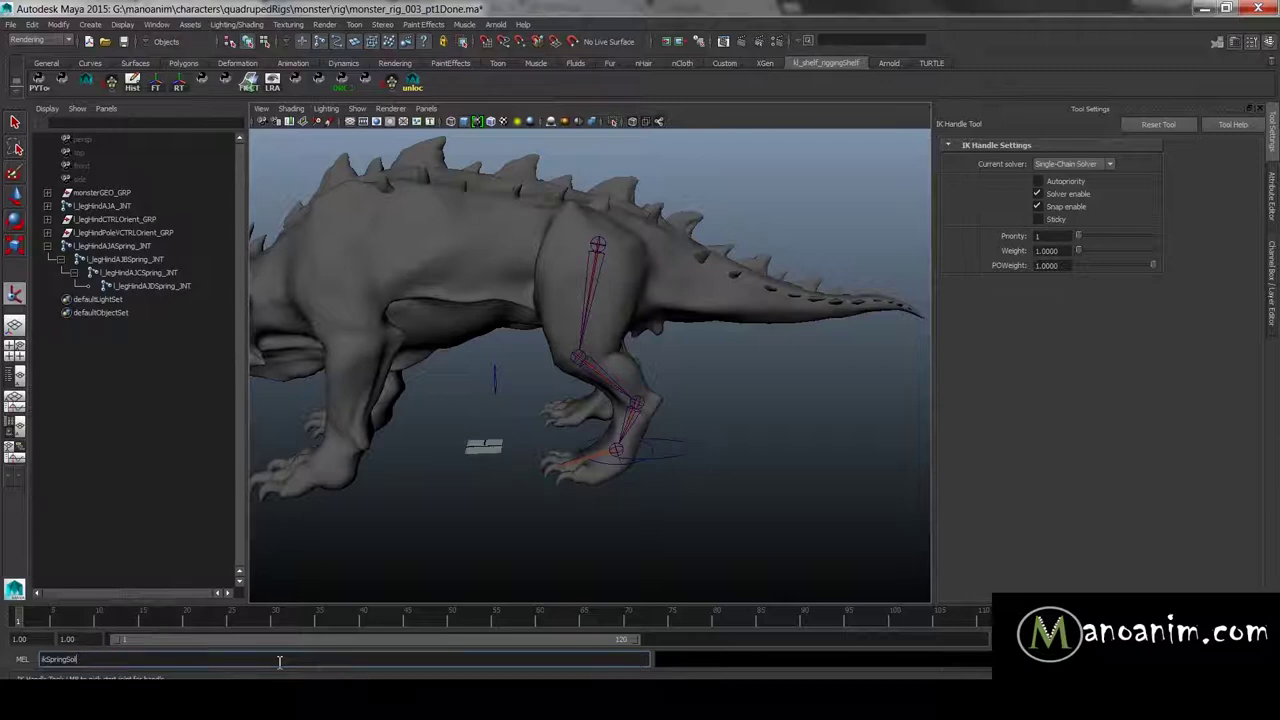
text(ikSpringSolver;)
key(Return)
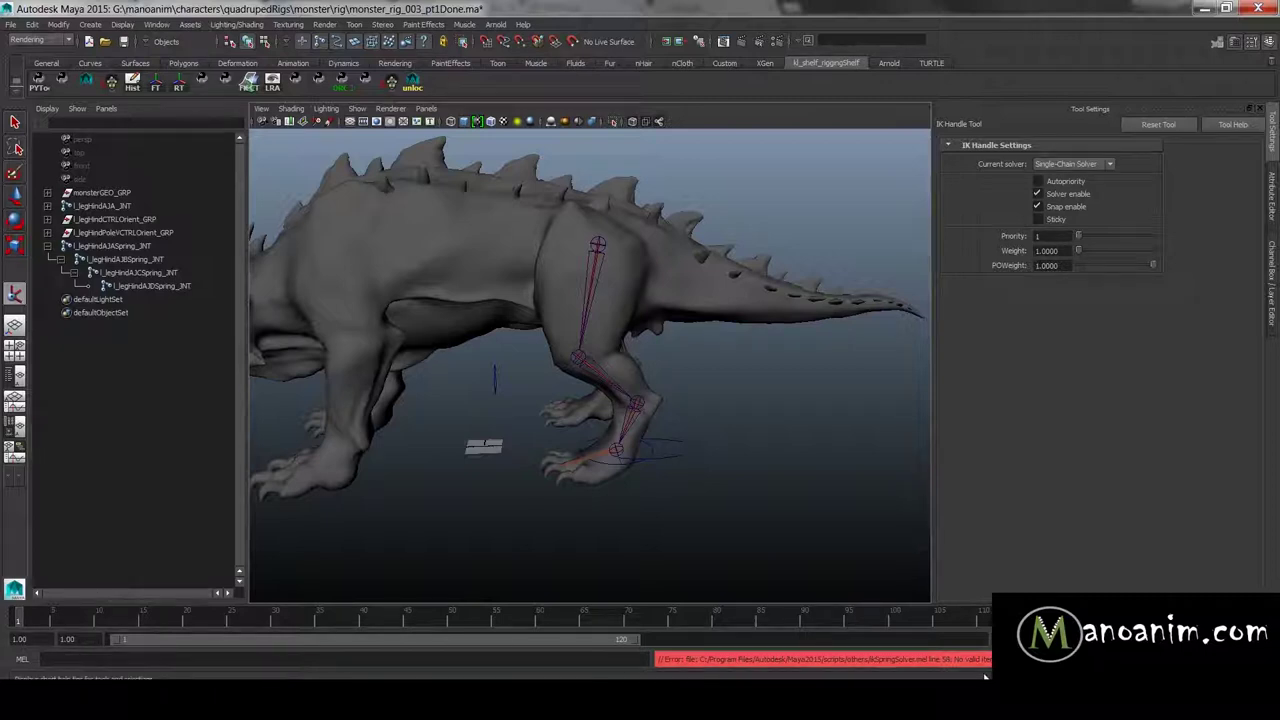
click(147, 660)
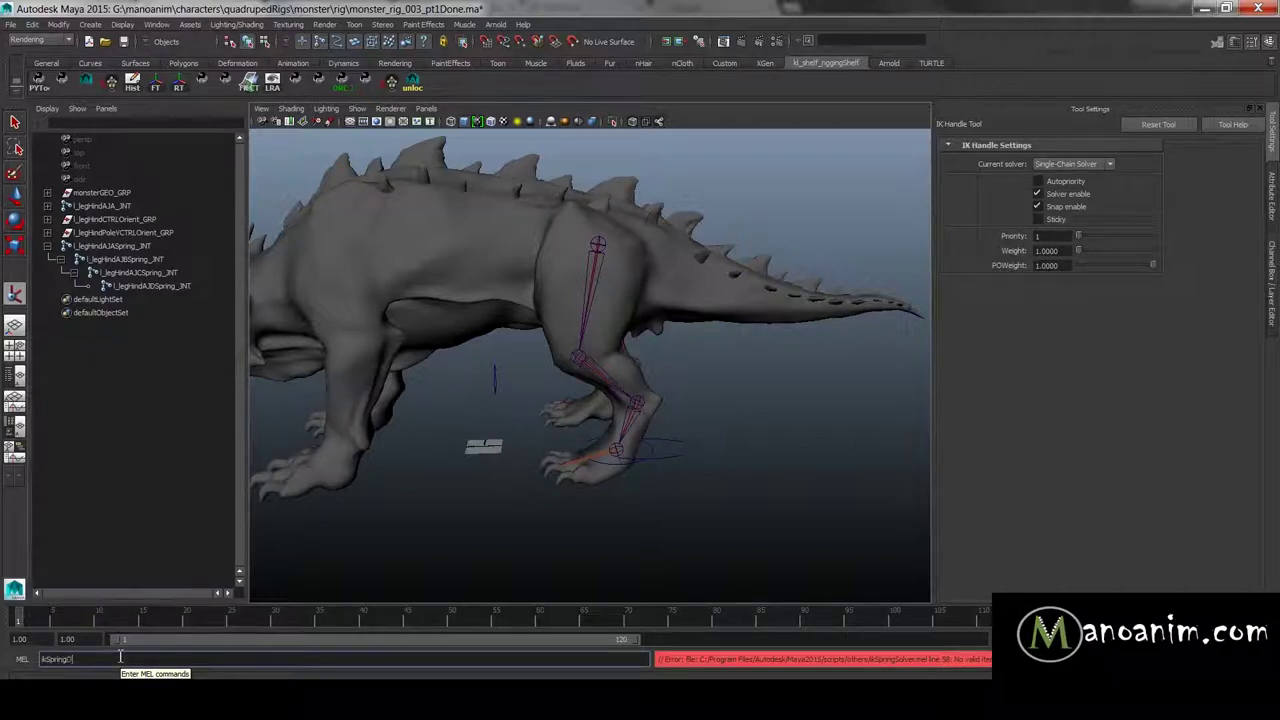
key(Return)
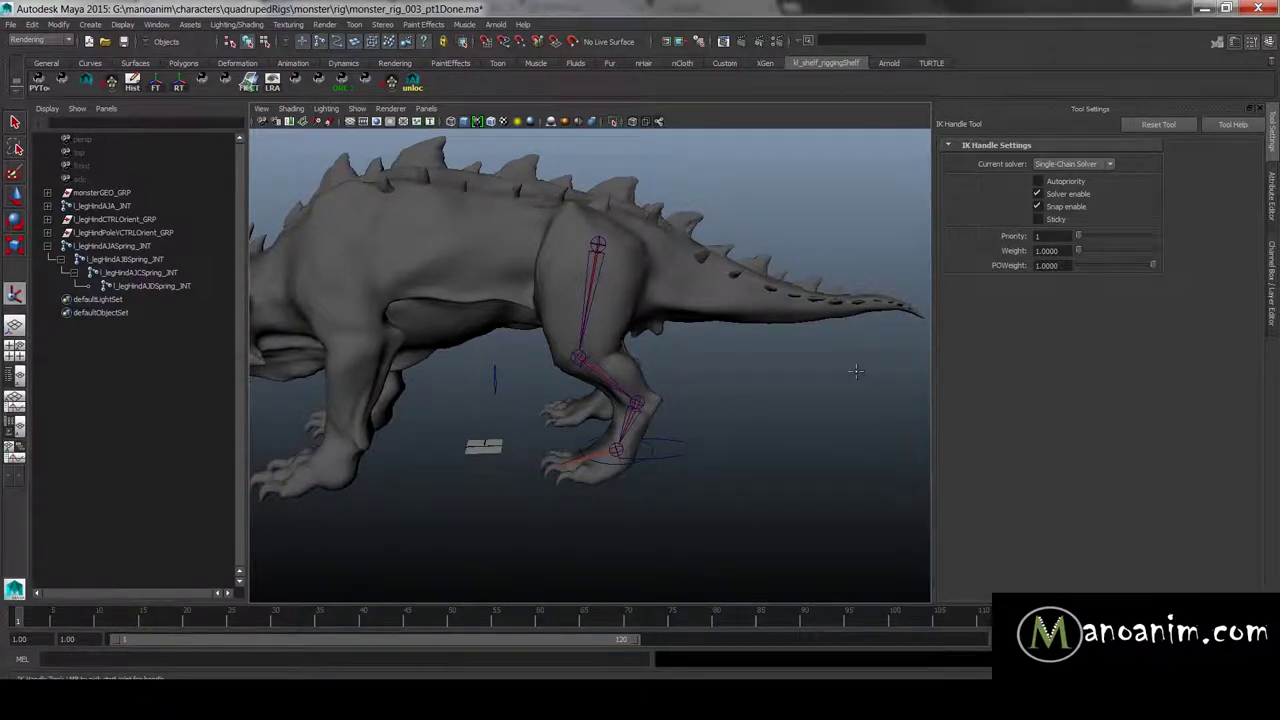
Step: Check the IK Handle Tool's solver list for ikSpringSolver and enter the ikSpringSolver MEL command again
click(1066, 164)
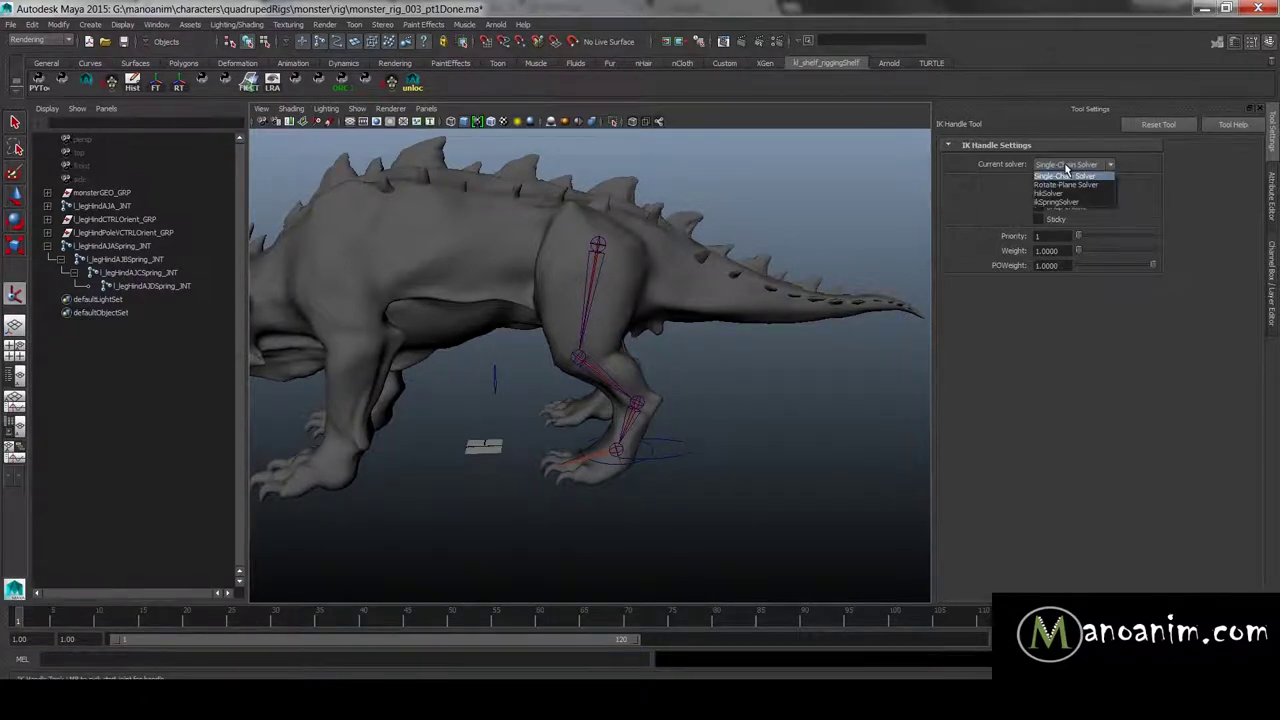
click(85, 661)
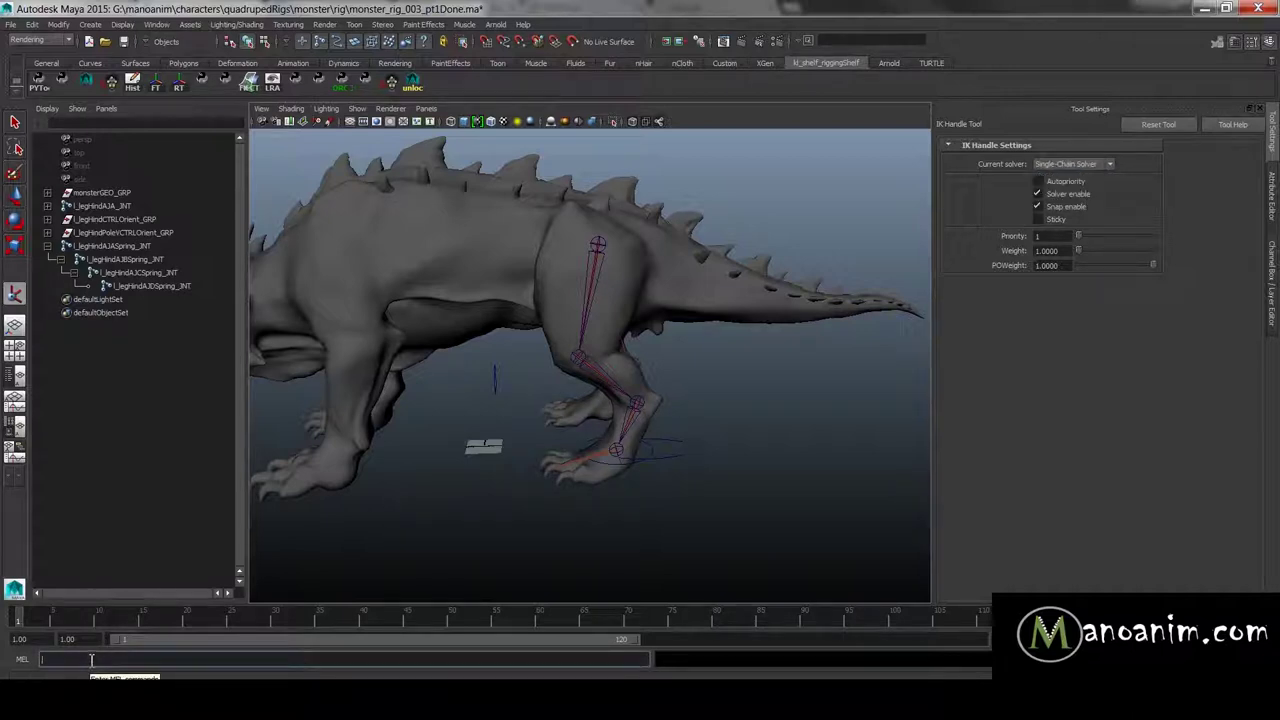
text(ikSpringSolver)
key(Return)
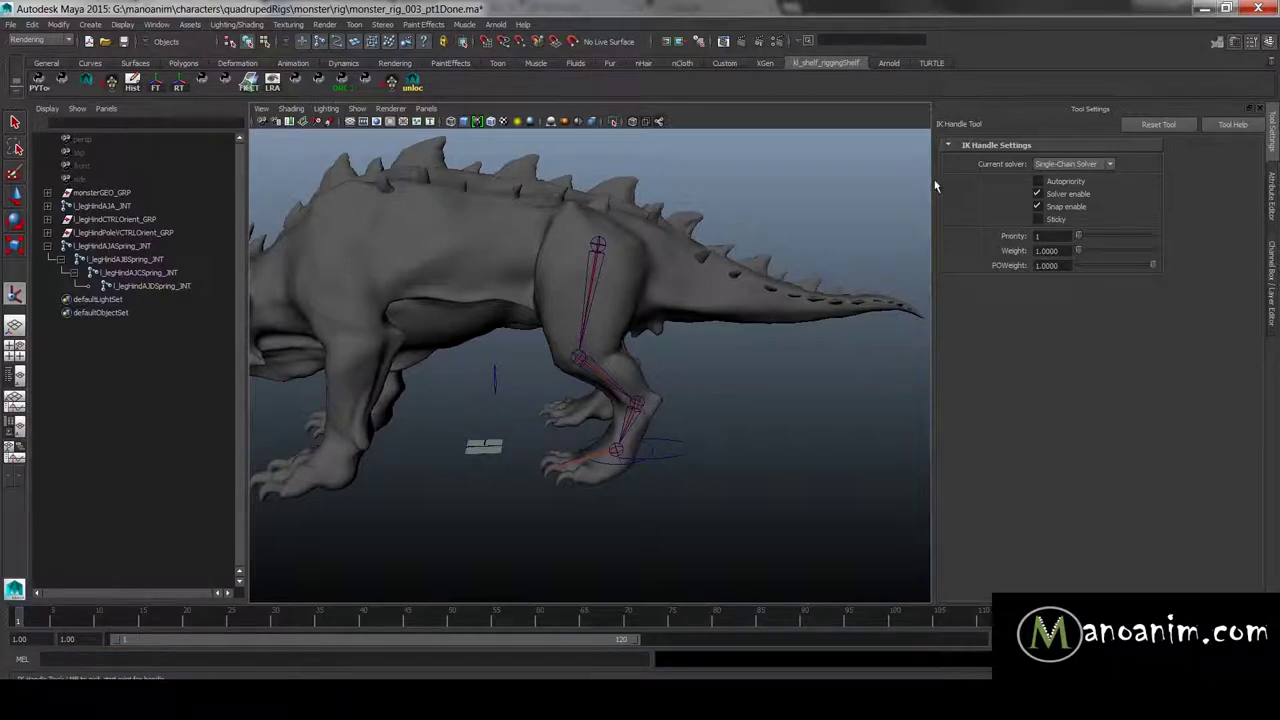
Step: Create an IK handle with ikSpringSolver from l_legHindAJASpring_JNT to l_legHindAJDSpring_JNT
click(1081, 163)
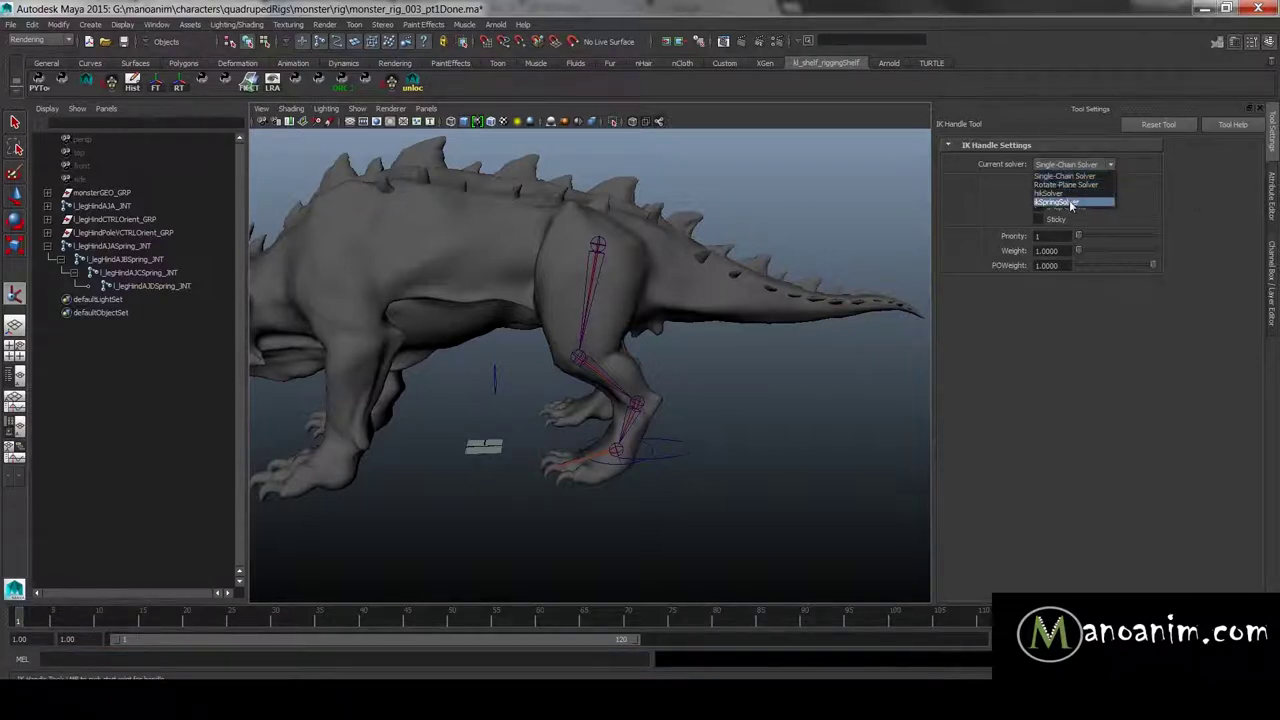
click(1097, 203)
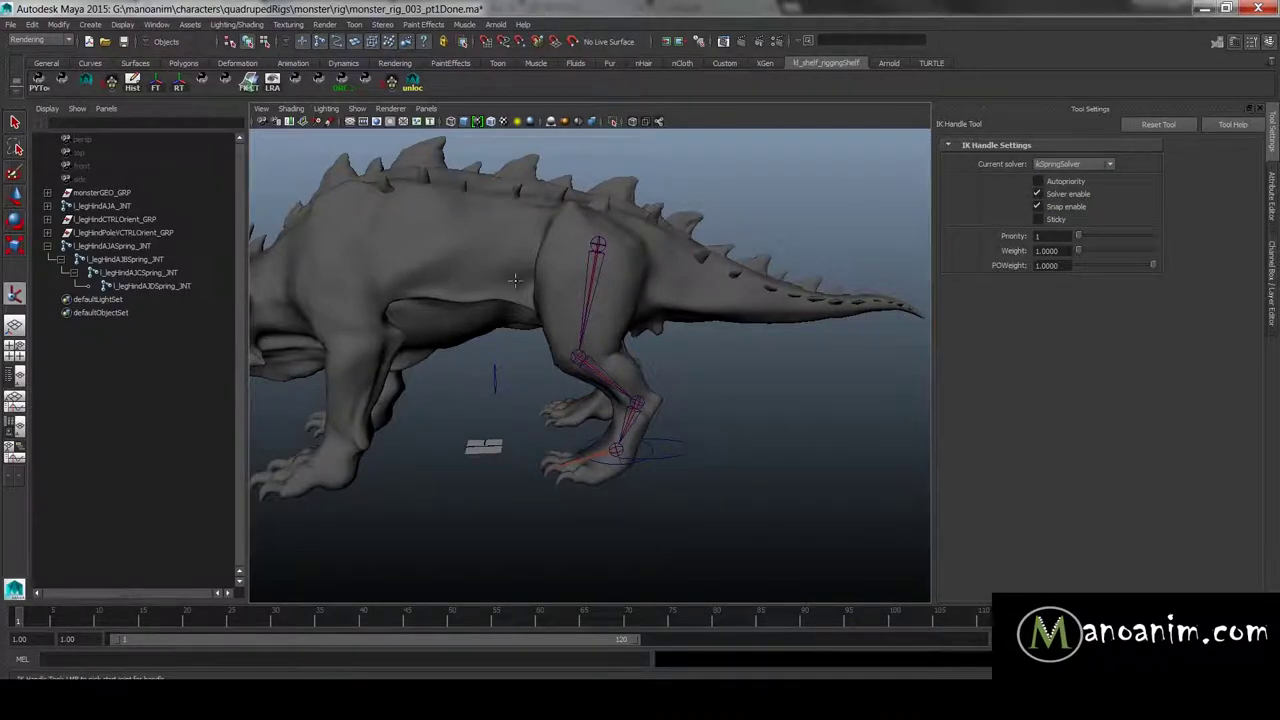
alt+drag(517, 277, 595, 289)
click(125, 245)
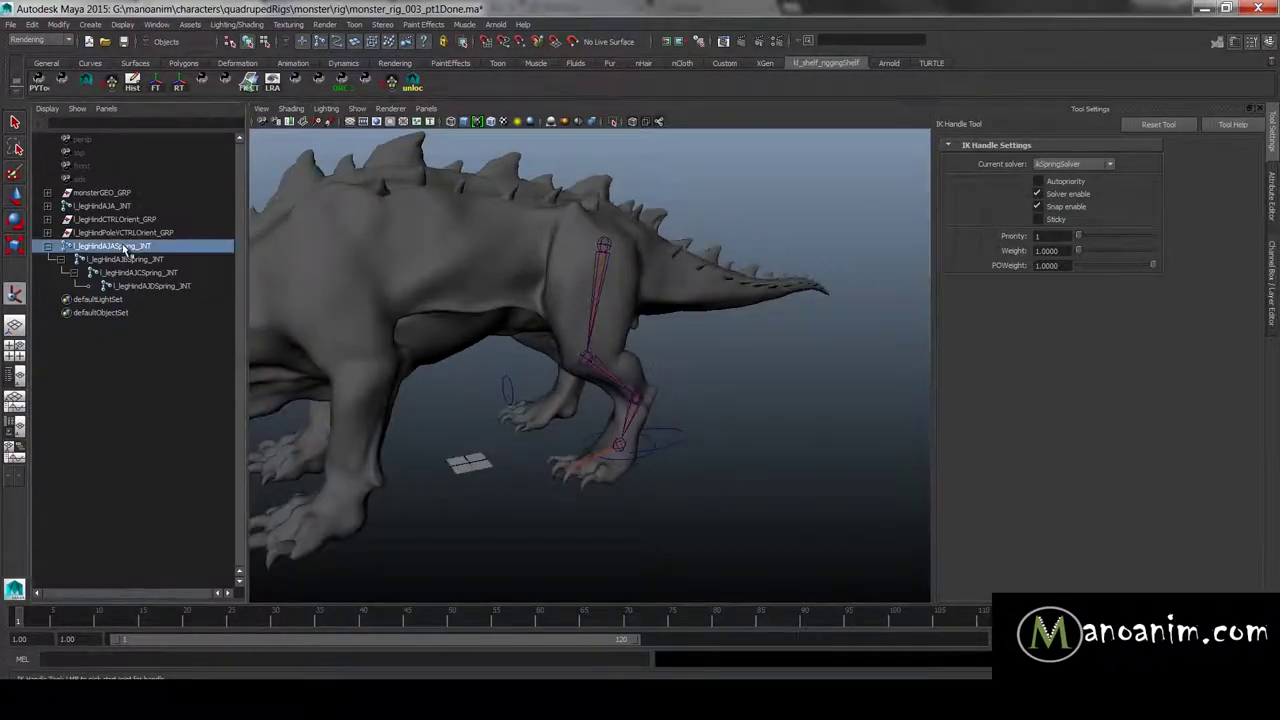
ctrl+click(167, 287)
alt+drag(697, 291, 686, 288)
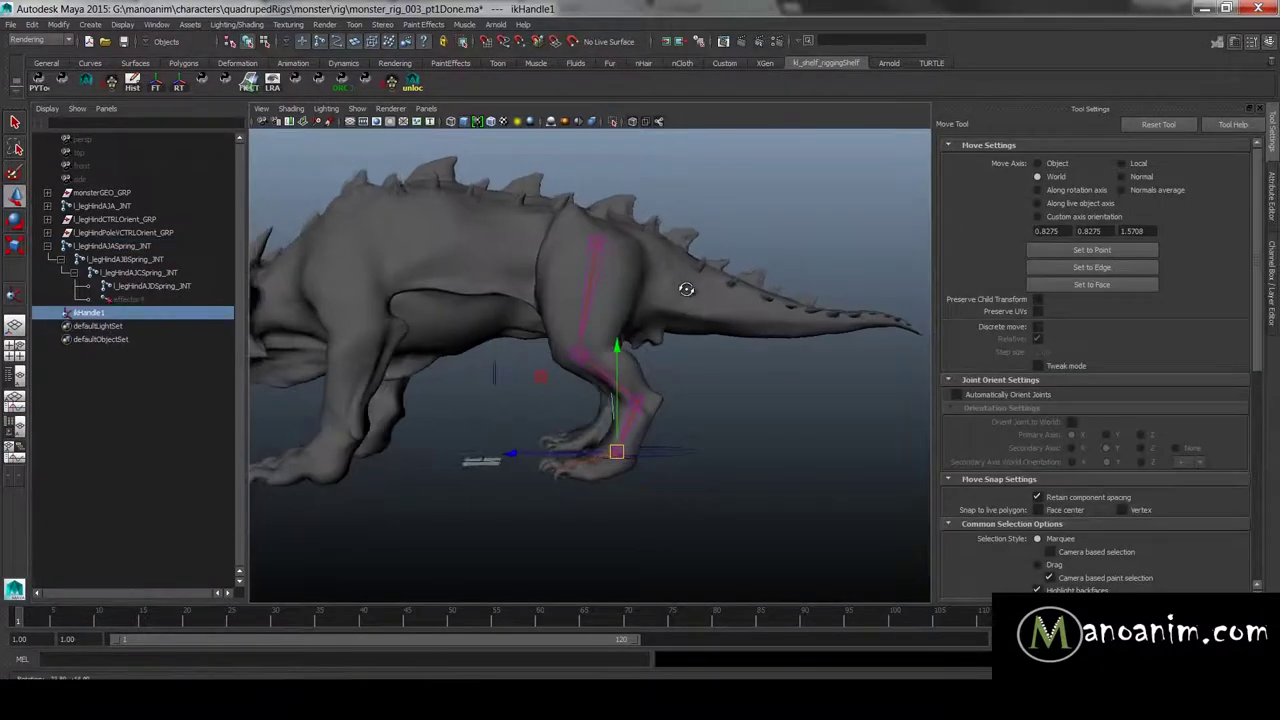
Step: Constrain the new spring IK handle to l_legHindPoleV_CTRL with a Pole Vector constraint
alt+right_drag(686, 288, 777, 355)
alt+drag(777, 355, 766, 426)
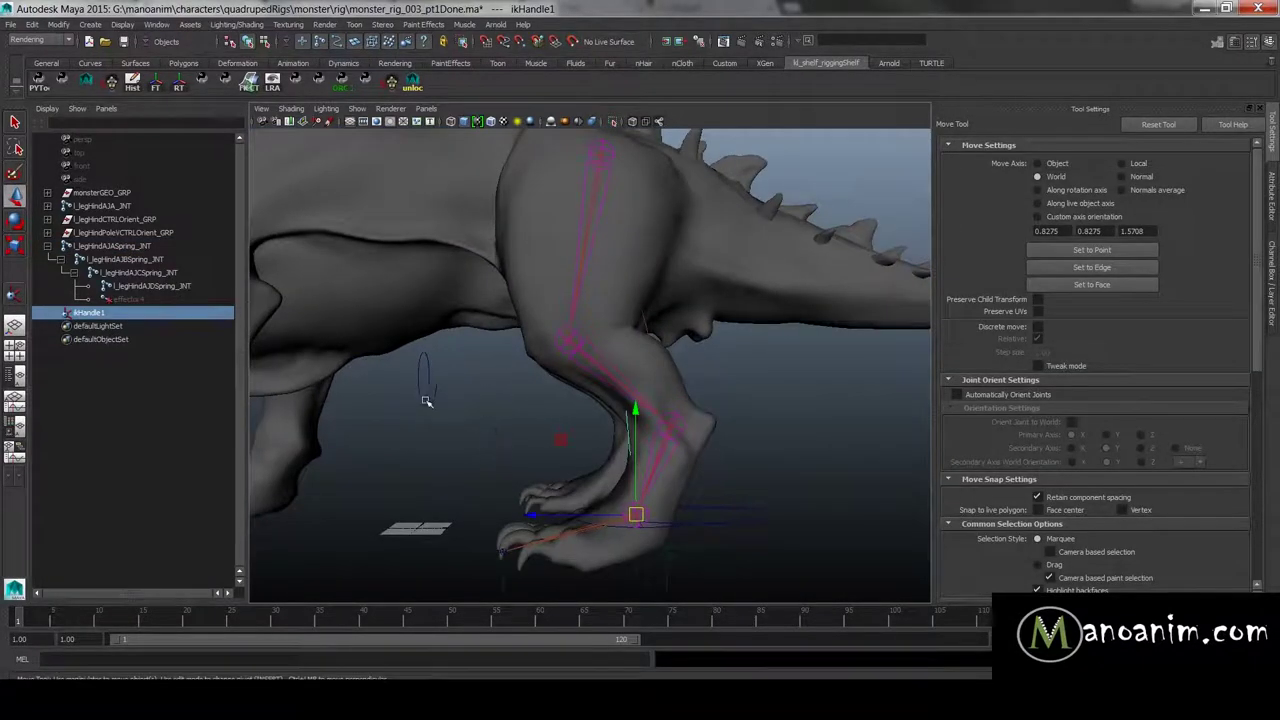
mouse_move(505, 358)
alt+mouse_down()
mouse_move(623, 380)
mouse_move(490, 375)
alt+mouse_up()
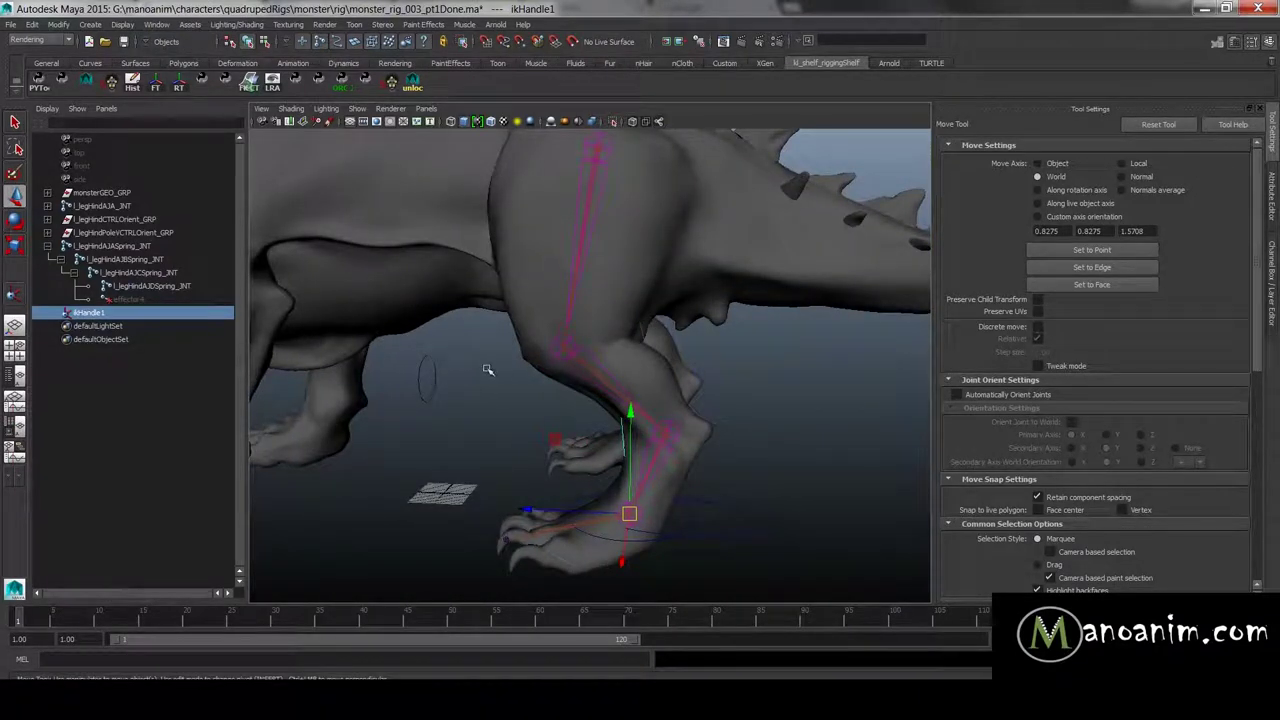
drag(432, 427, 395, 477)
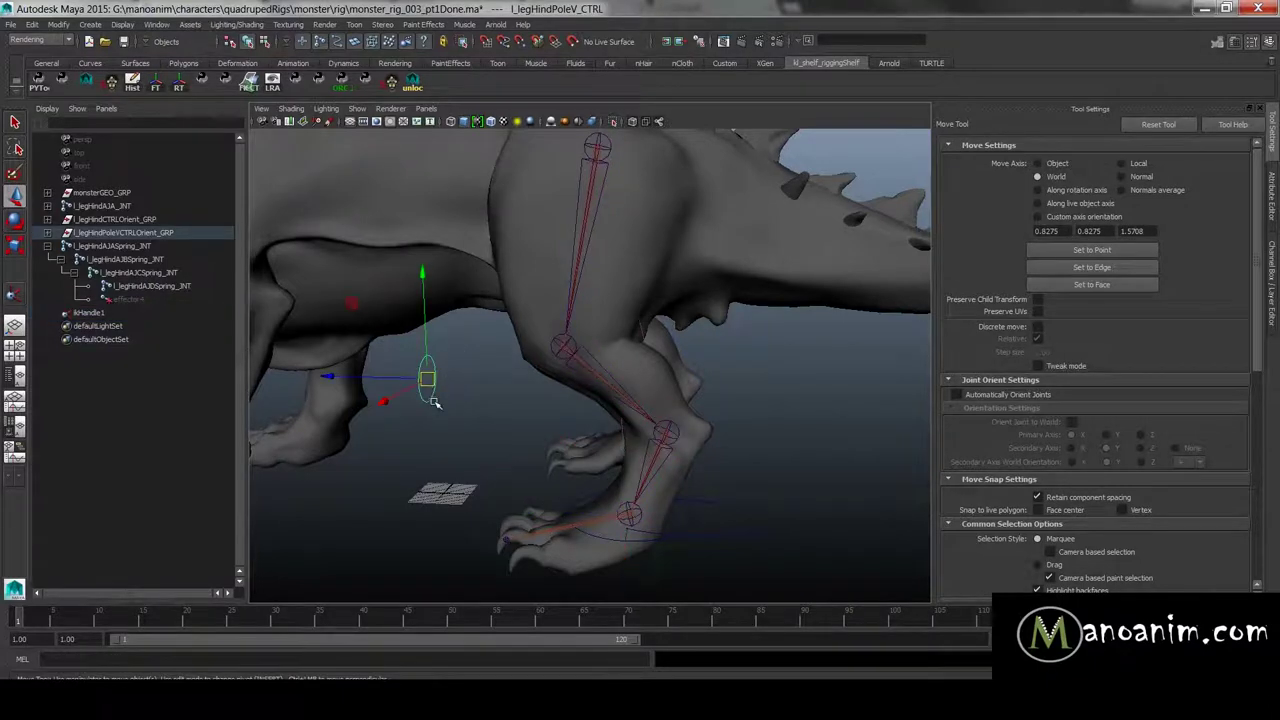
click(130, 313)
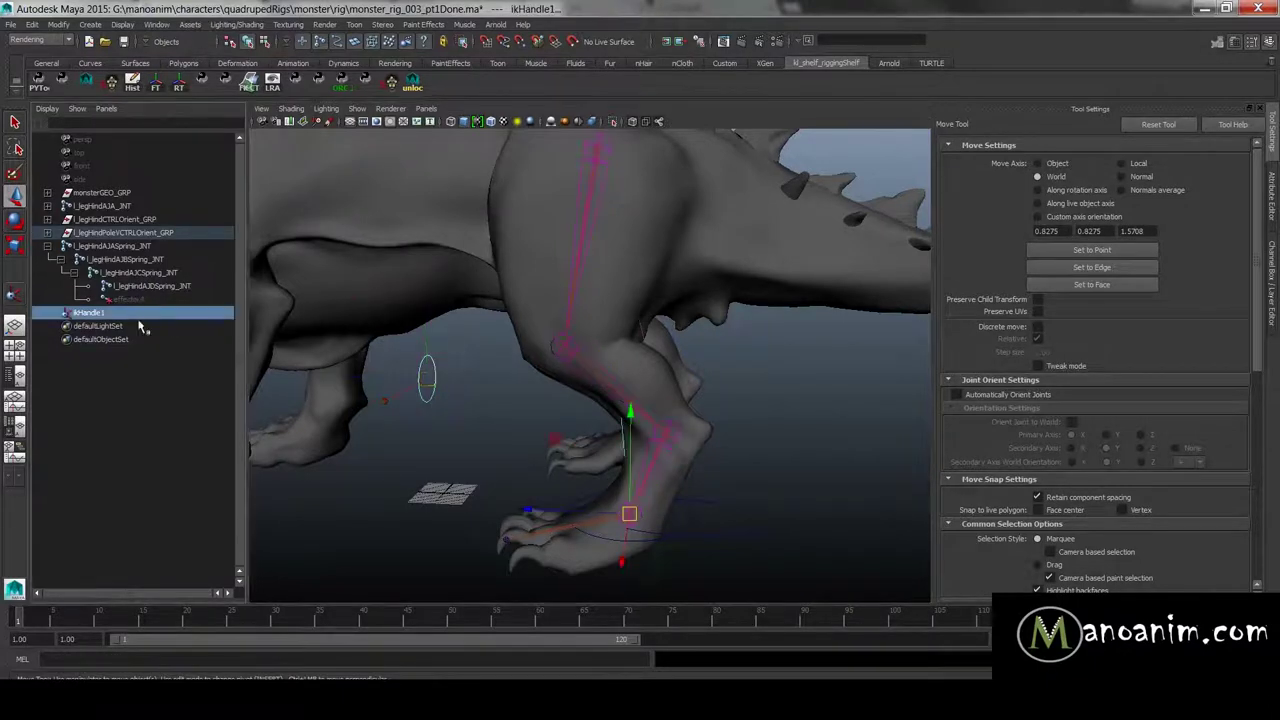
key(space)
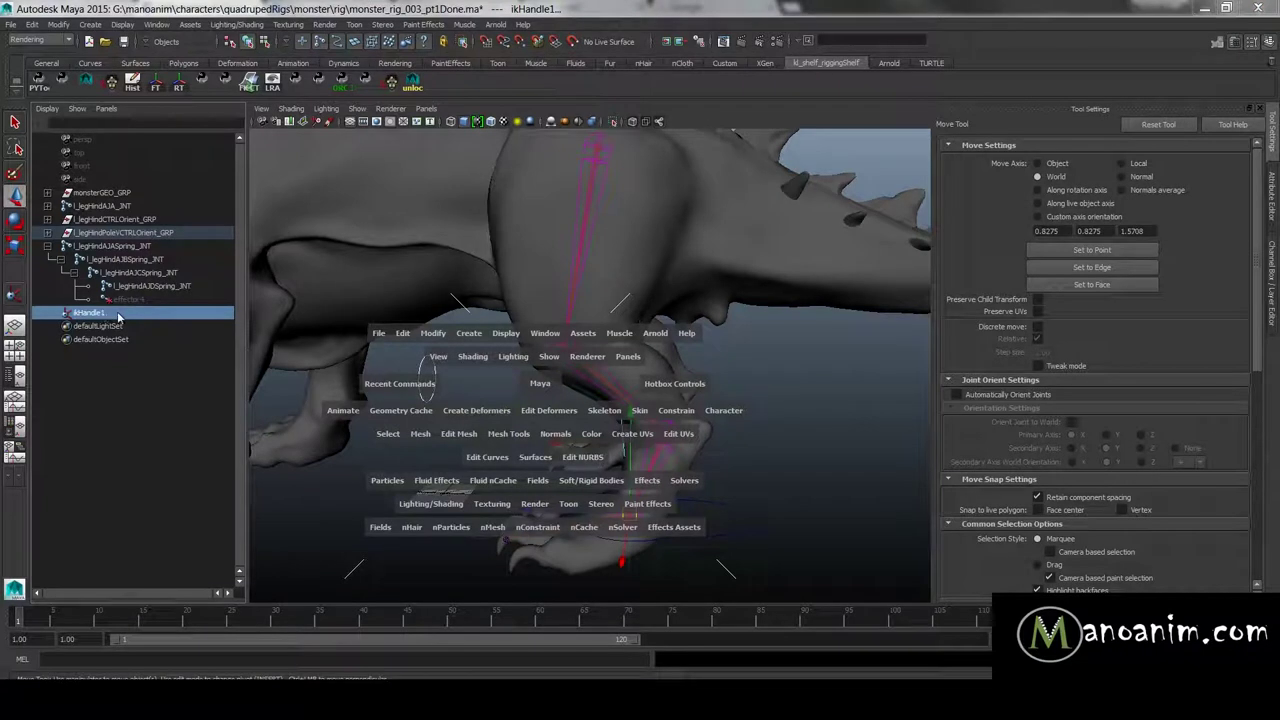
click(678, 411)
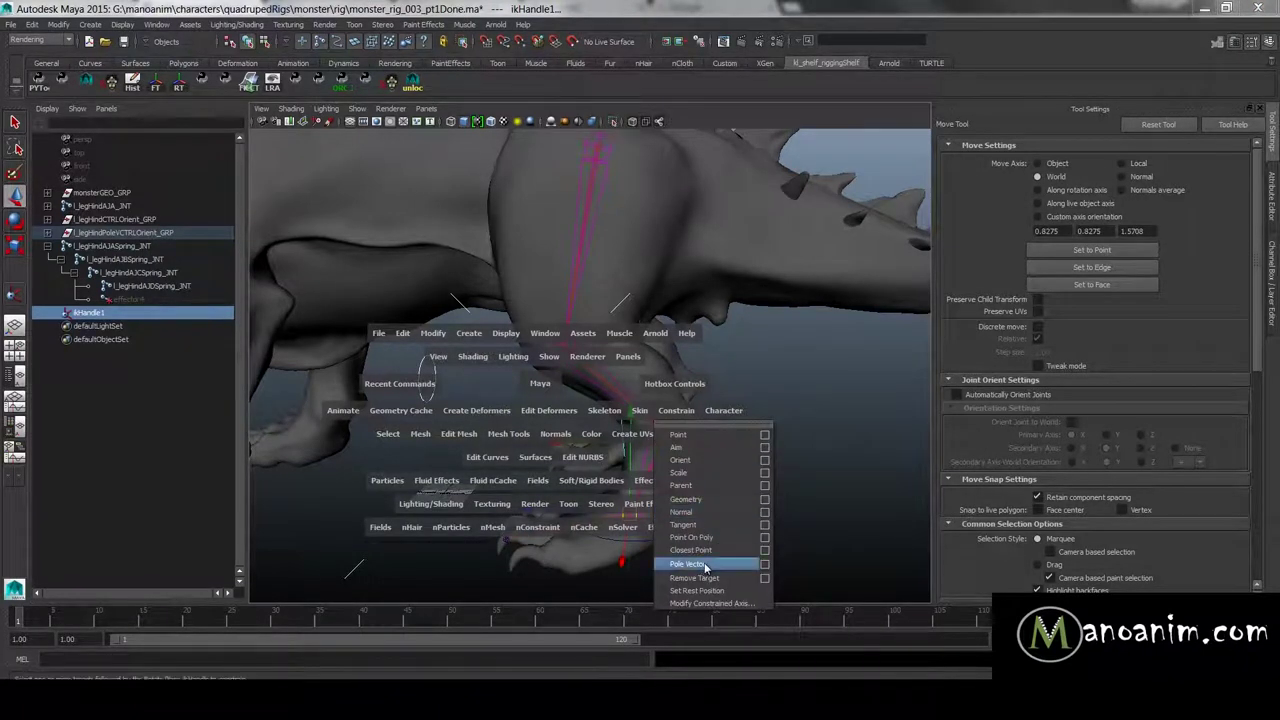
click(705, 567)
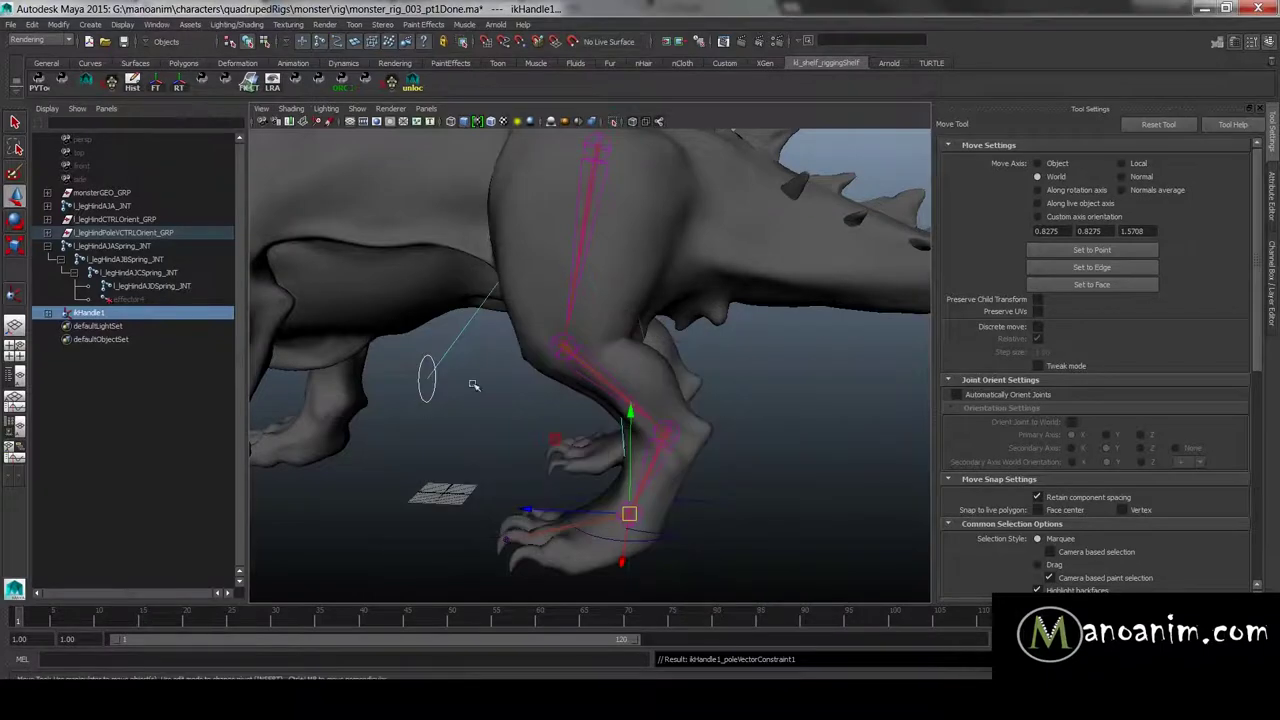
Step: Move l_legHindPoleV_CTRL around to test how the spring joint chain follows, and undo the move
click(436, 401)
alt+drag(437, 403, 389, 515)
drag(442, 430, 552, 465)
middle_drag(553, 465, 475, 535)
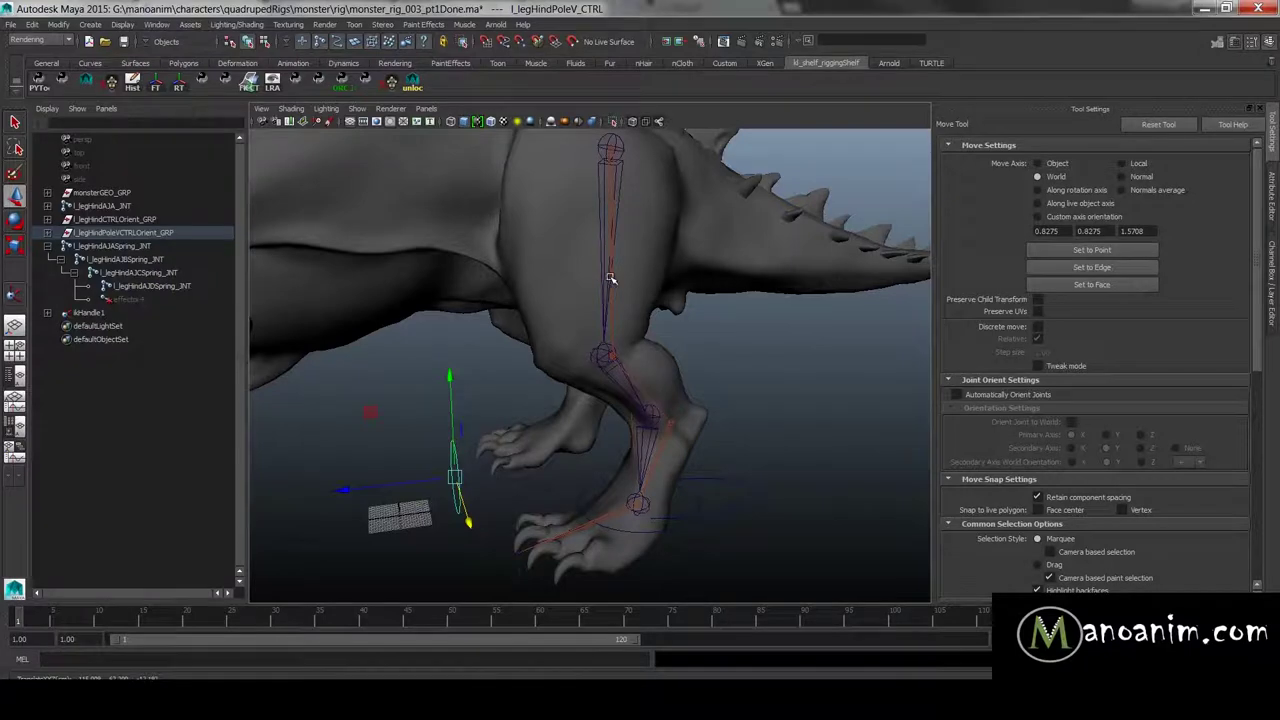
alt+drag(633, 201, 598, 178)
key(ctrl+z)
alt+drag(712, 329, 712, 321)
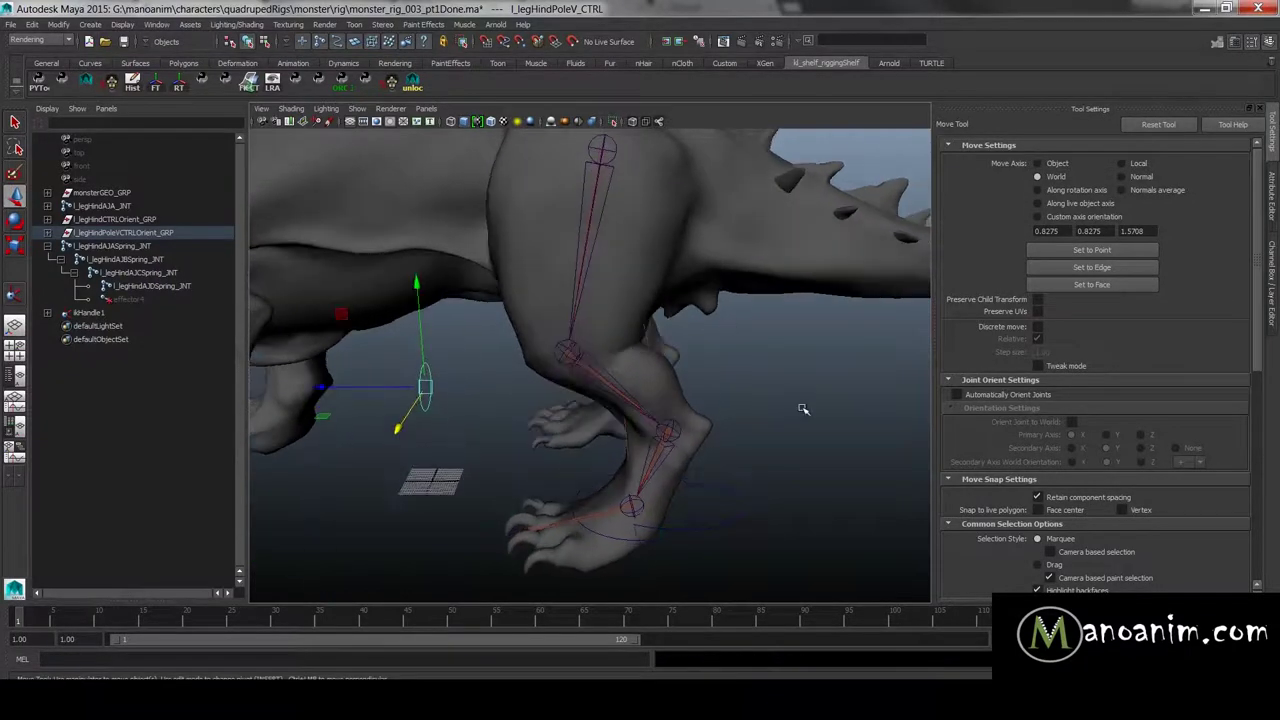
Step: Parent the spring IK handle under the foot control l_legHind_CTRL
click(803, 391)
alt+drag(410, 417, 375, 418)
alt+right_drag(375, 418, 680, 428)
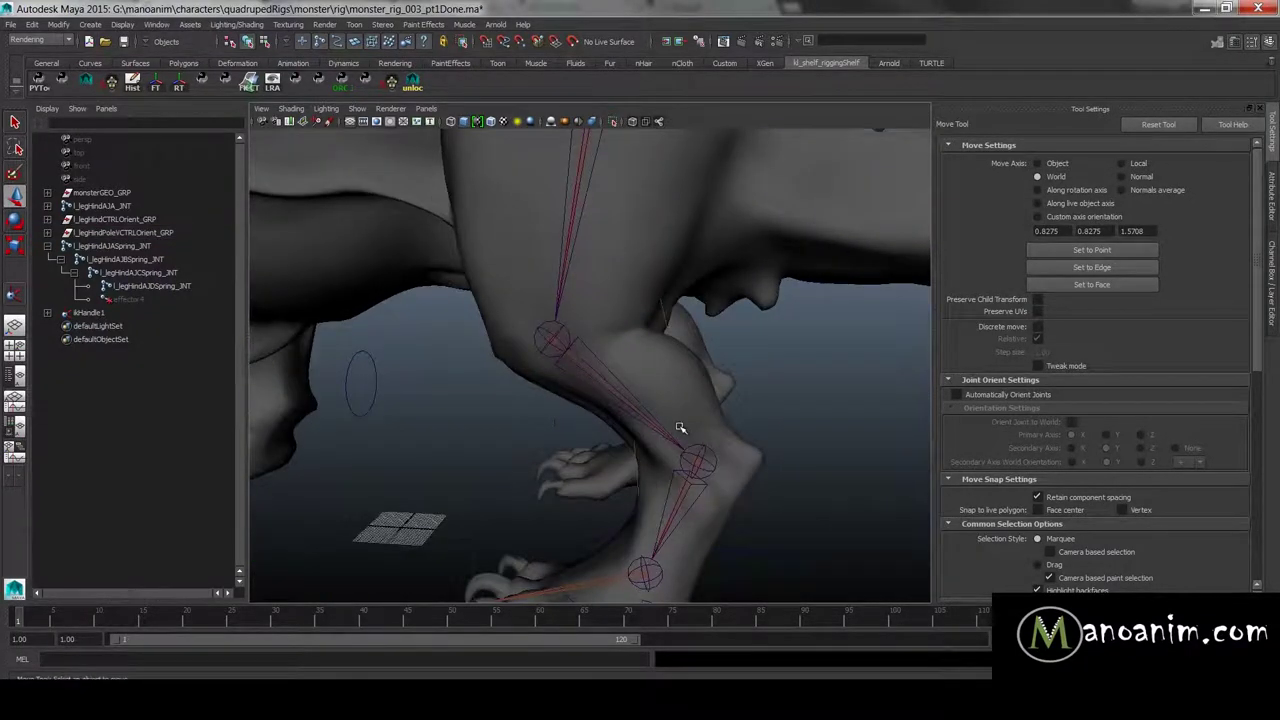
alt+drag(757, 425, 722, 464)
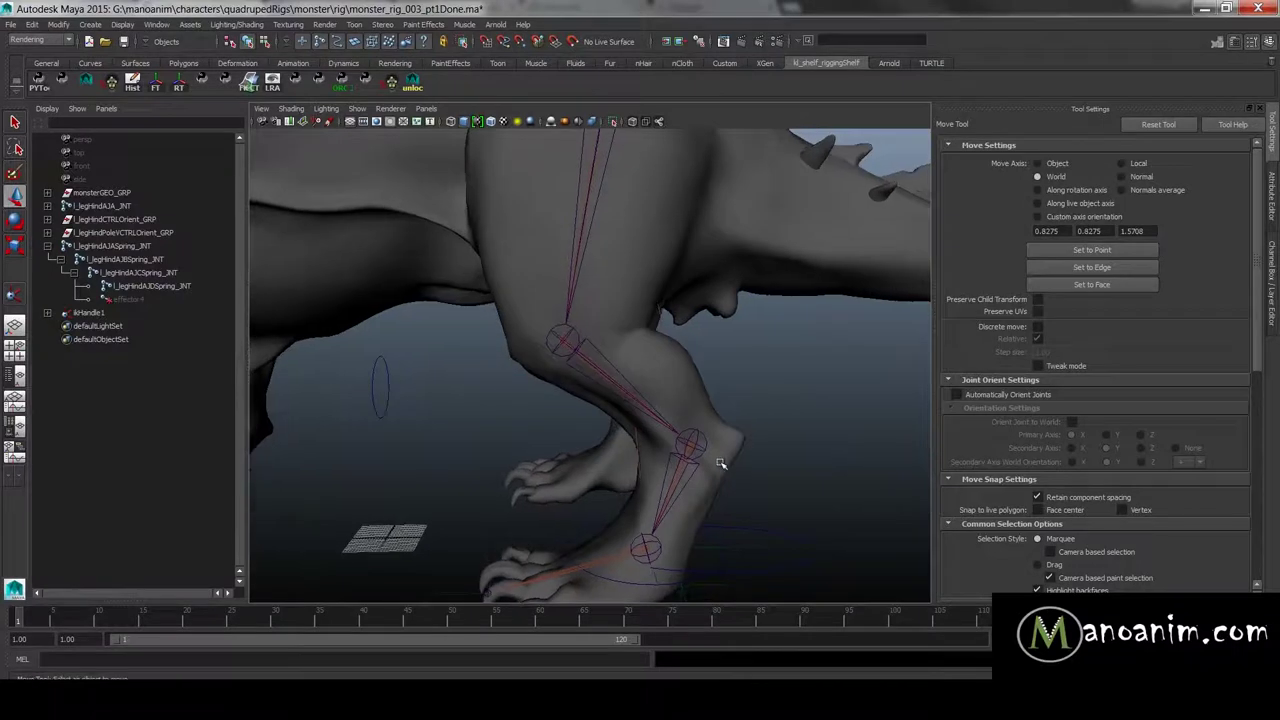
click(724, 563)
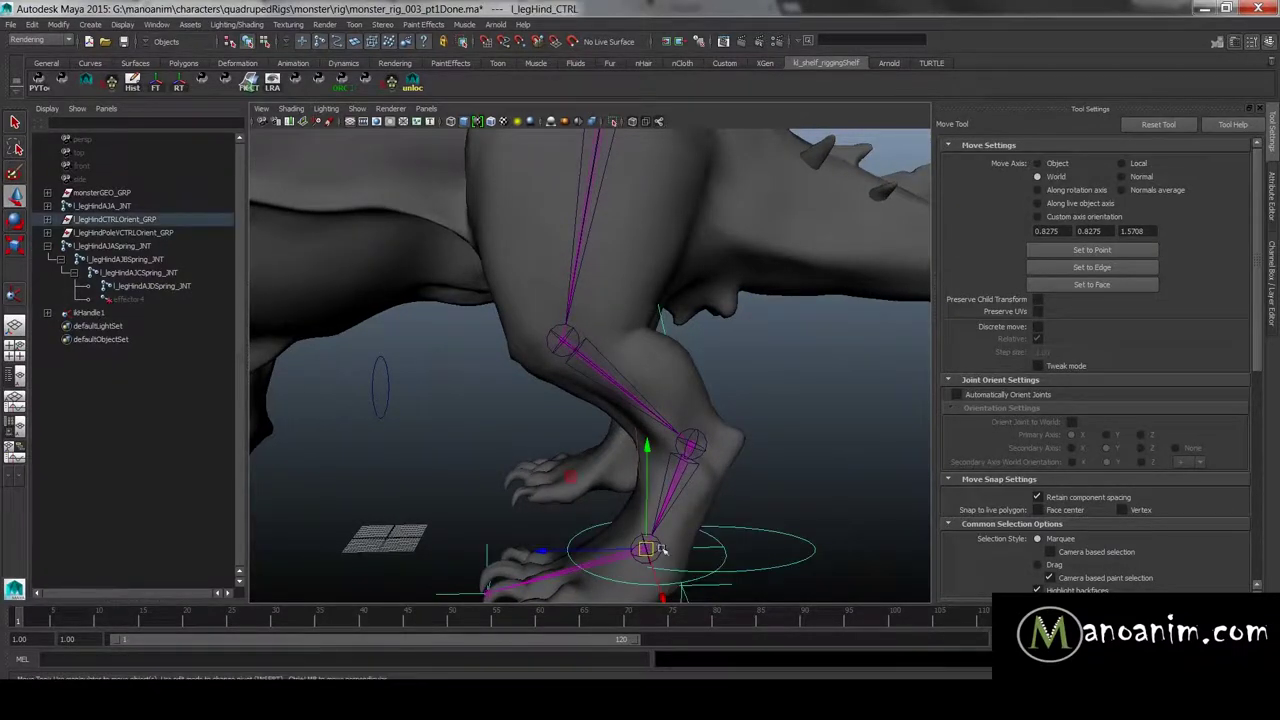
drag(672, 505, 671, 570)
key(ctrl+z)
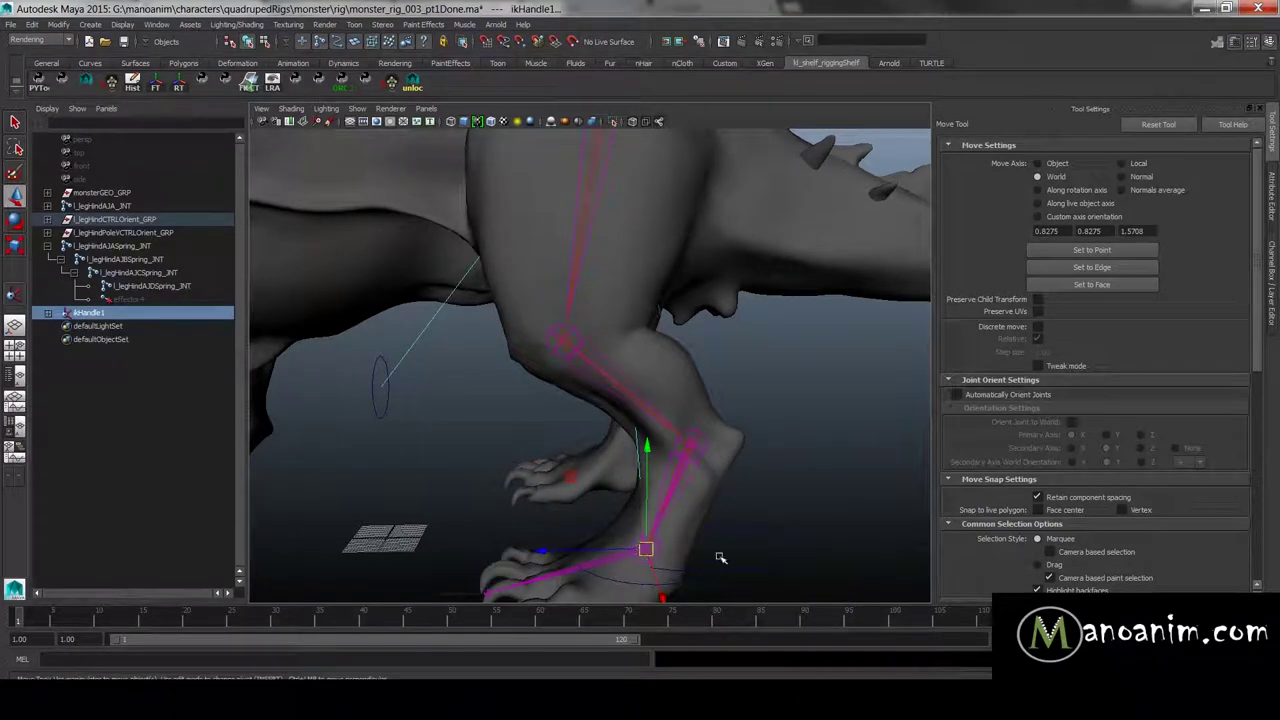
shift+click(724, 561)
key(p)
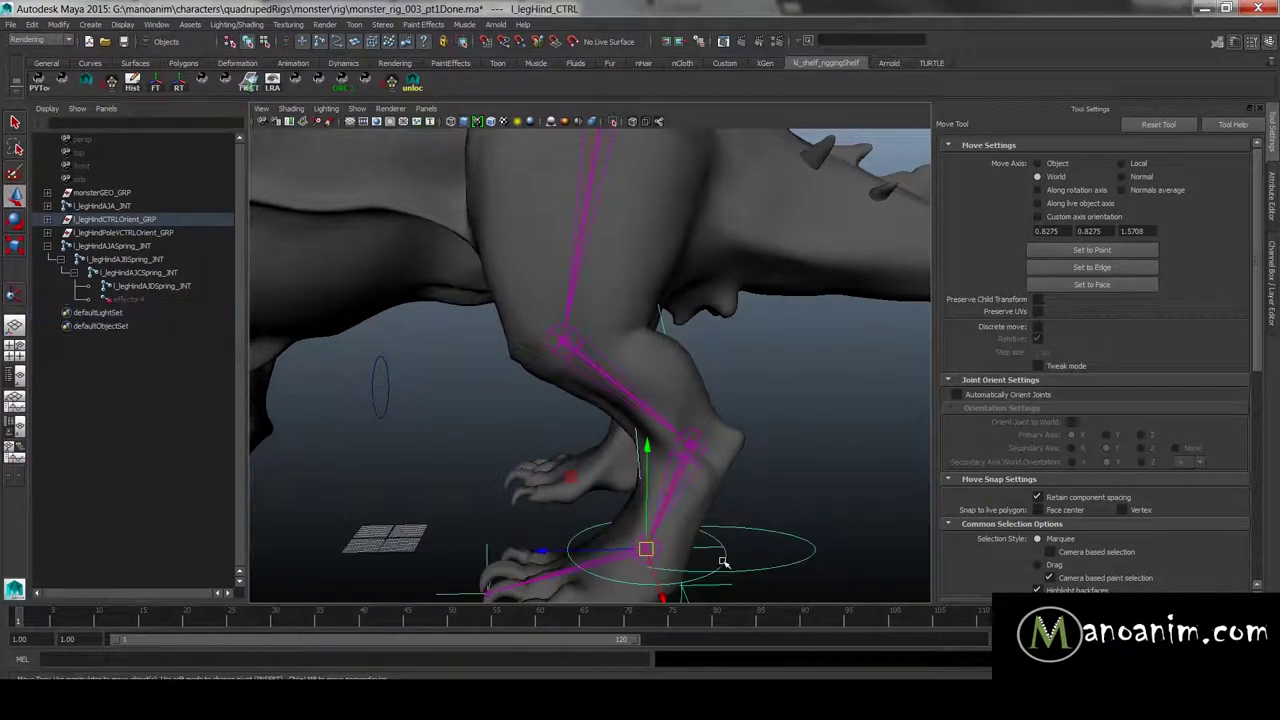
Step: Move l_legHind_CTRL up and forward to test the spring leg's bend, and undo the move
middle_drag(648, 550, 545, 406)
drag(540, 446, 557, 401)
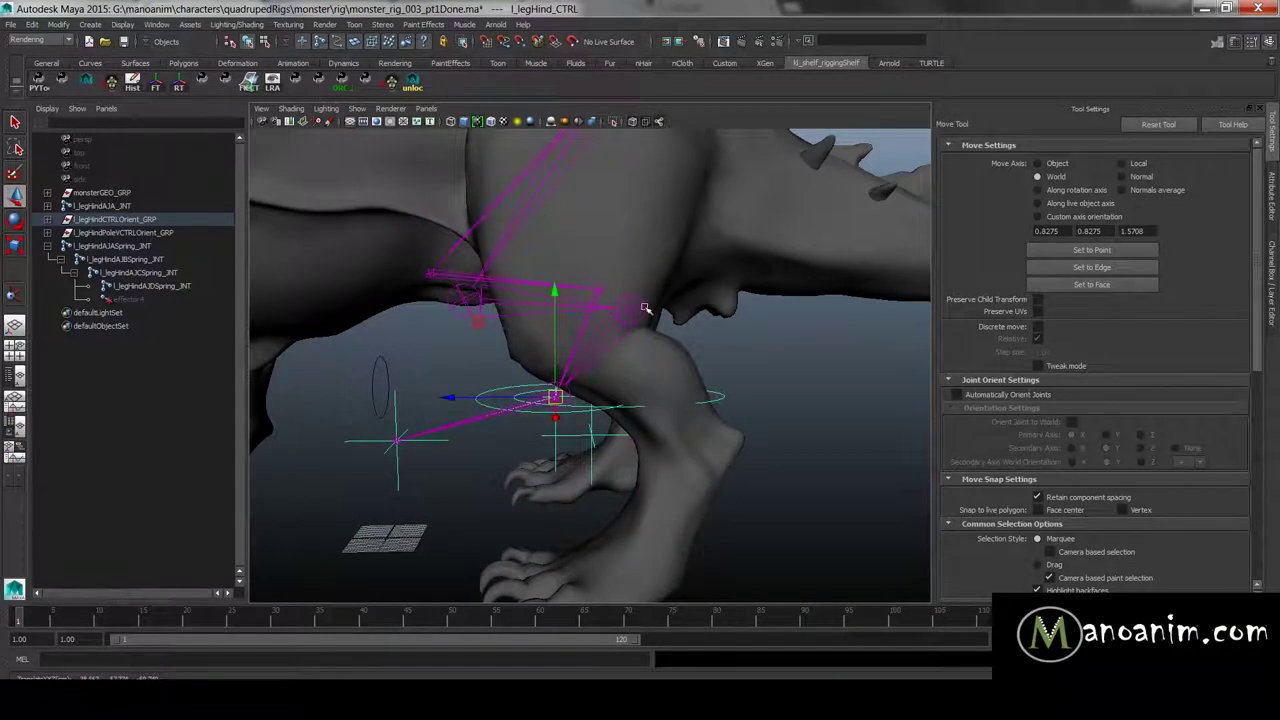
key(ctrl+z)
Step: Rotate l_legBall_CTRL to test its effect on the hind leg's ankle, and undo the rotations
scroll(665, 386, down, 3)
alt+middle_drag(675, 397, 683, 323)
scroll(700, 335, up, 2)
click(738, 386)
key(e)
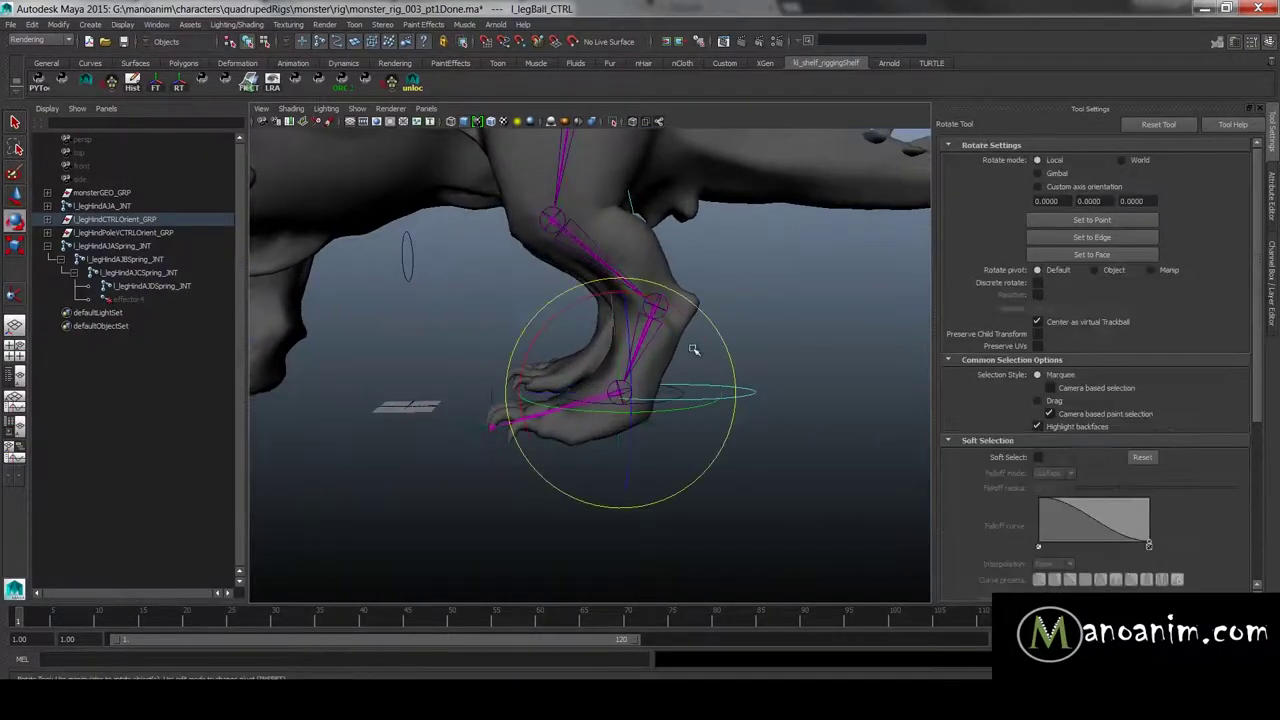
click(681, 304)
key(ctrl+z)
drag(687, 308, 663, 284)
key(ctrl+z)
key(w)
Step: Examine the ankle joints in relation to l_legHind_CTRL and l_legBall_CTRL from several angles
alt+drag(682, 396, 685, 418)
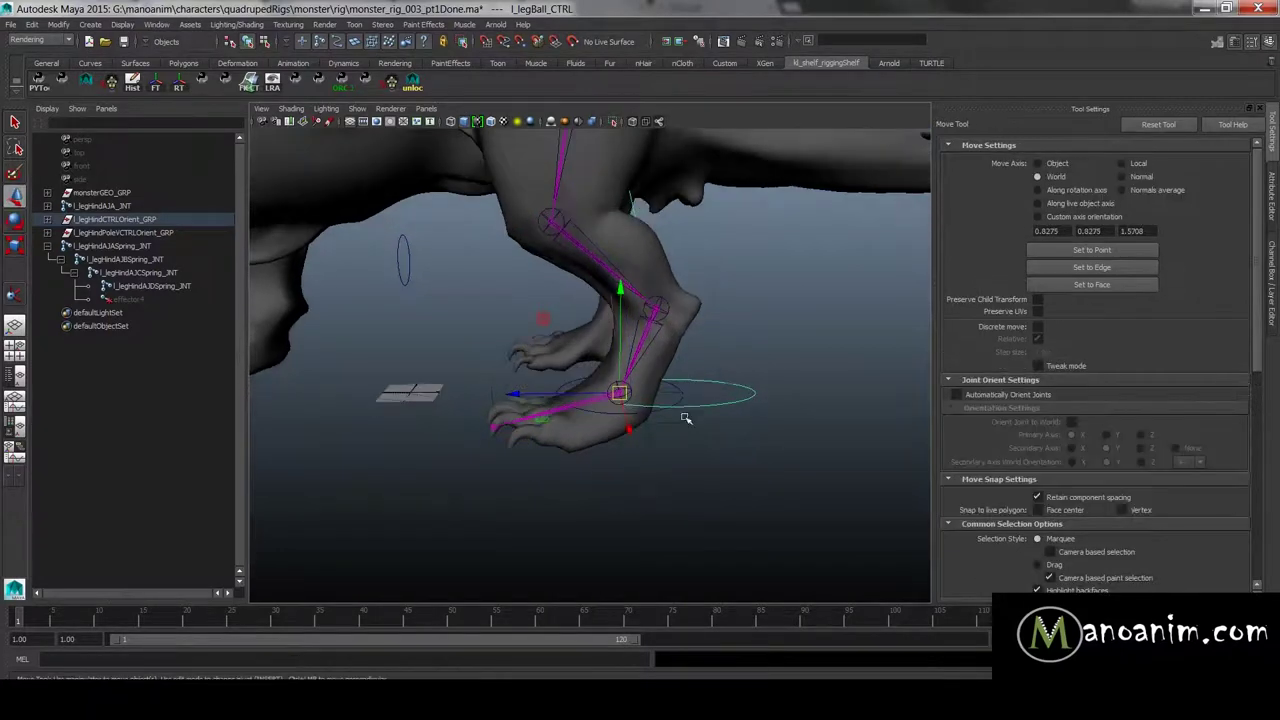
click(682, 400)
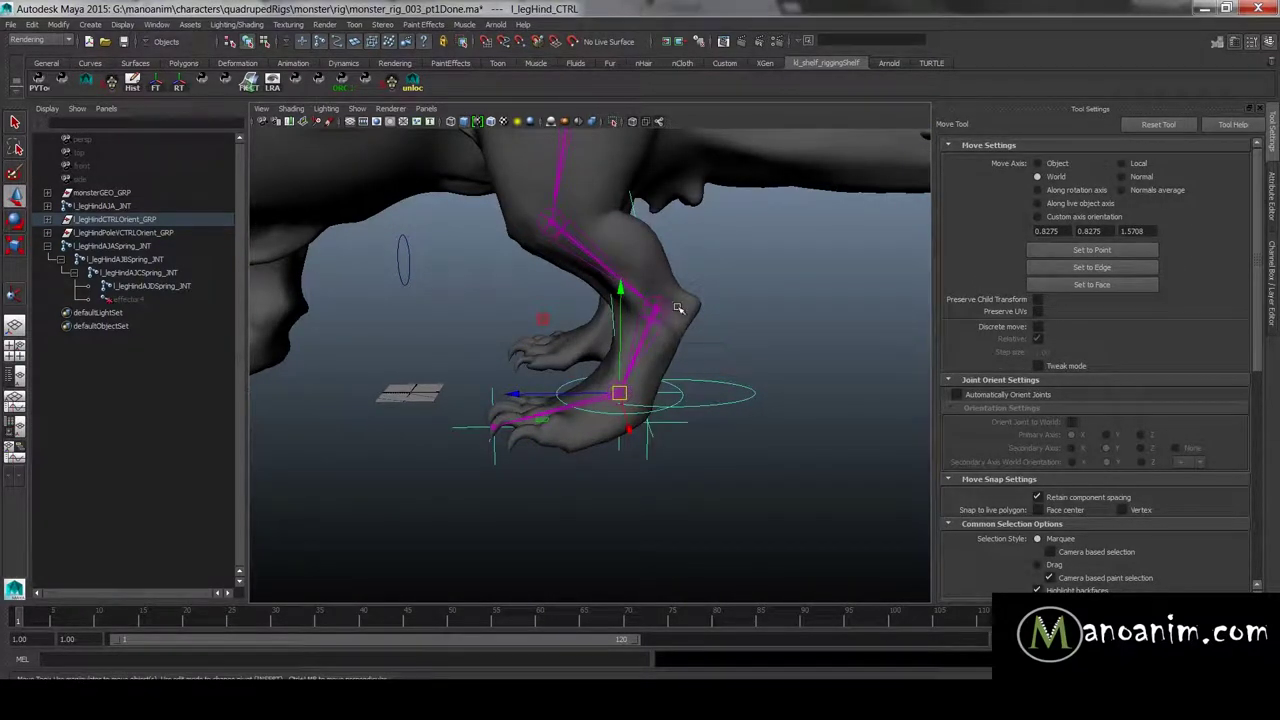
alt+right_drag(744, 340, 763, 437)
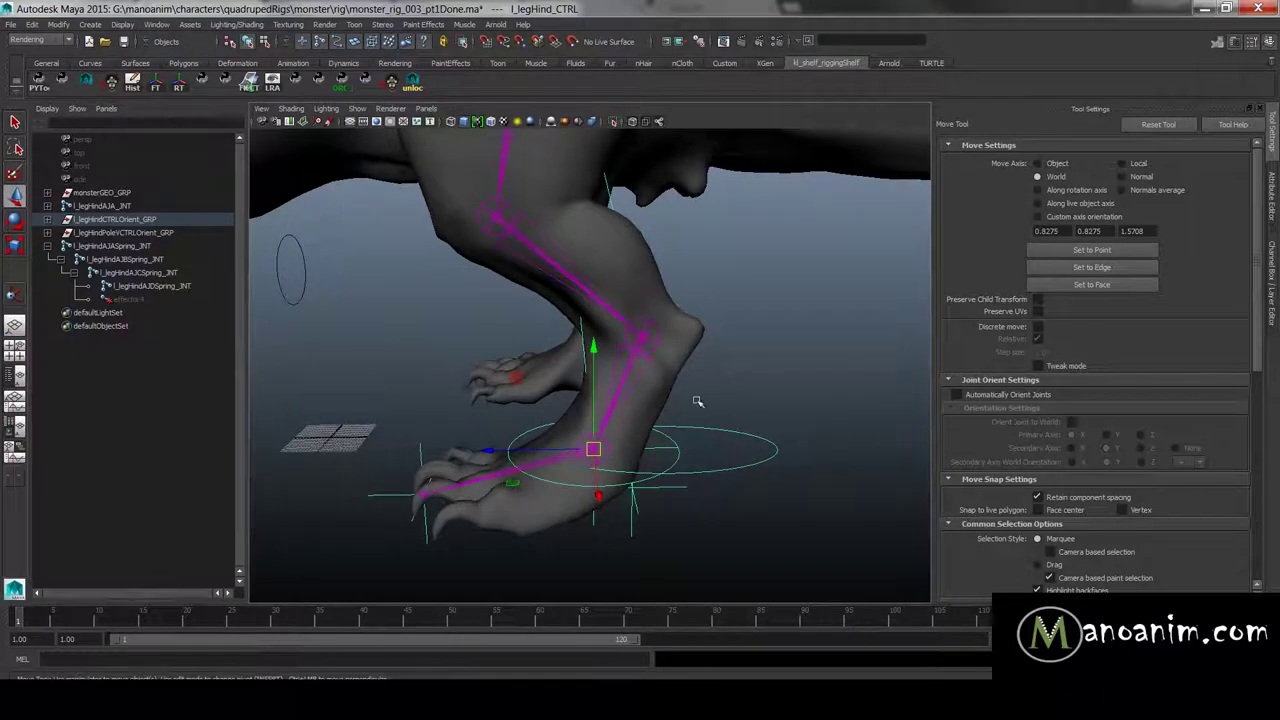
drag(752, 453, 766, 493)
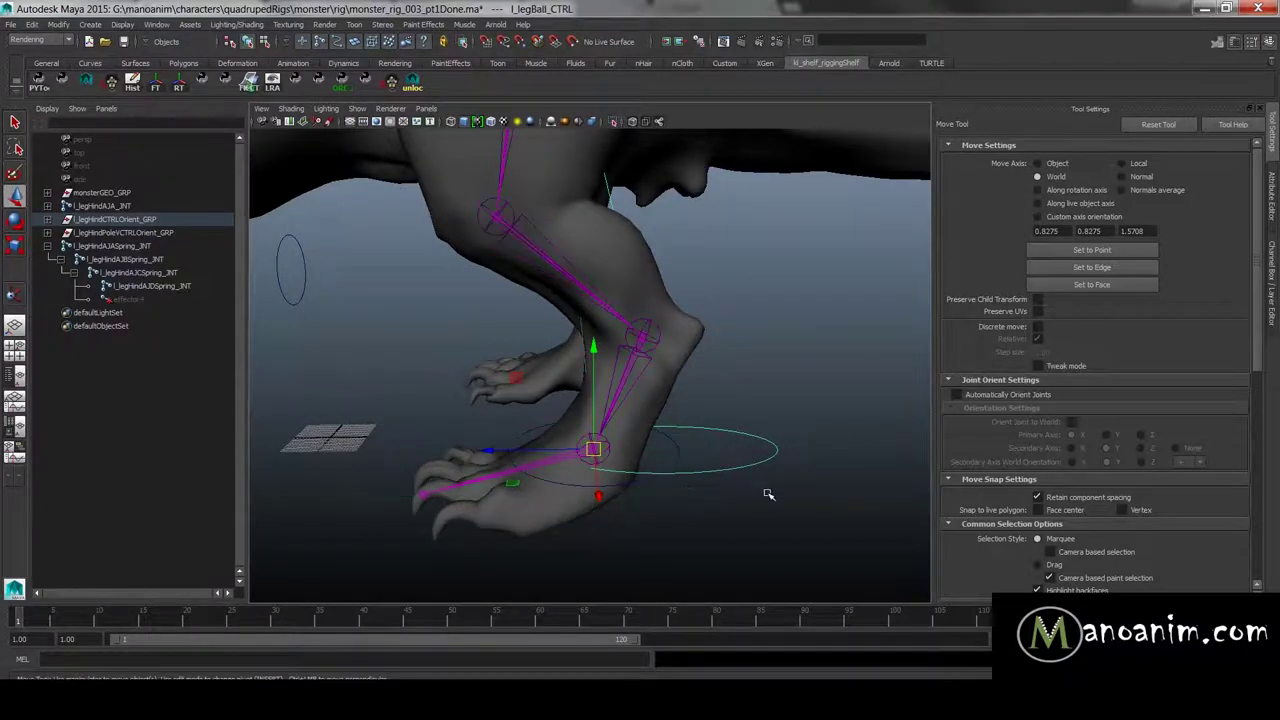
alt+drag(690, 381, 777, 411)
click(777, 364)
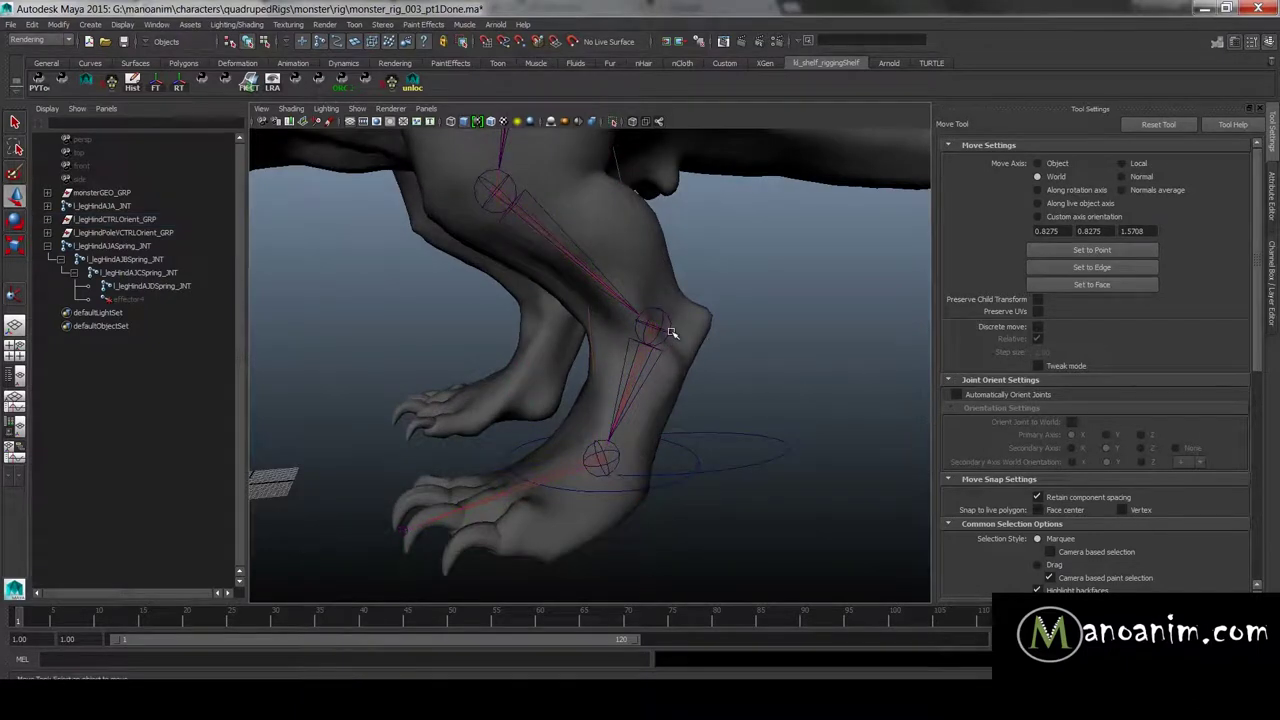
click(673, 332)
Step: Compare the Rotate Z value of l_legHindAJCSpring_JNT with l_legHind_CTRL raised and with the raise undone
click(690, 457)
click(693, 454)
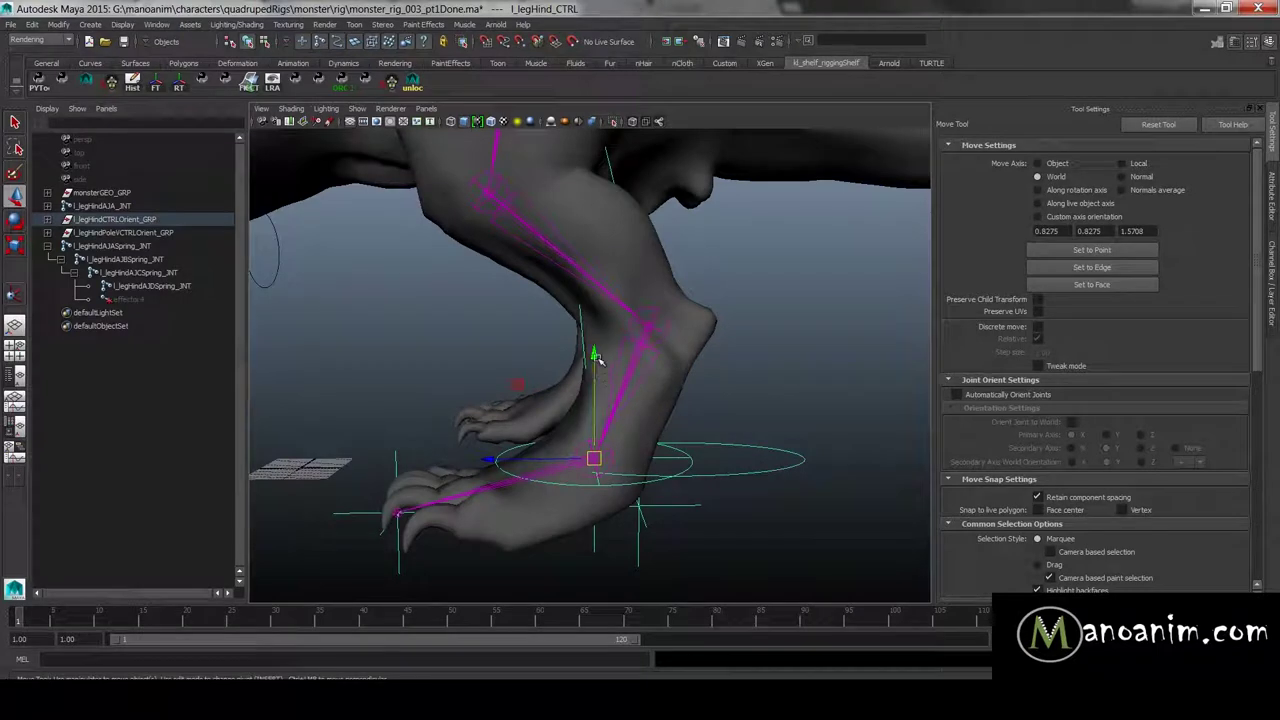
drag(594, 354, 598, 244)
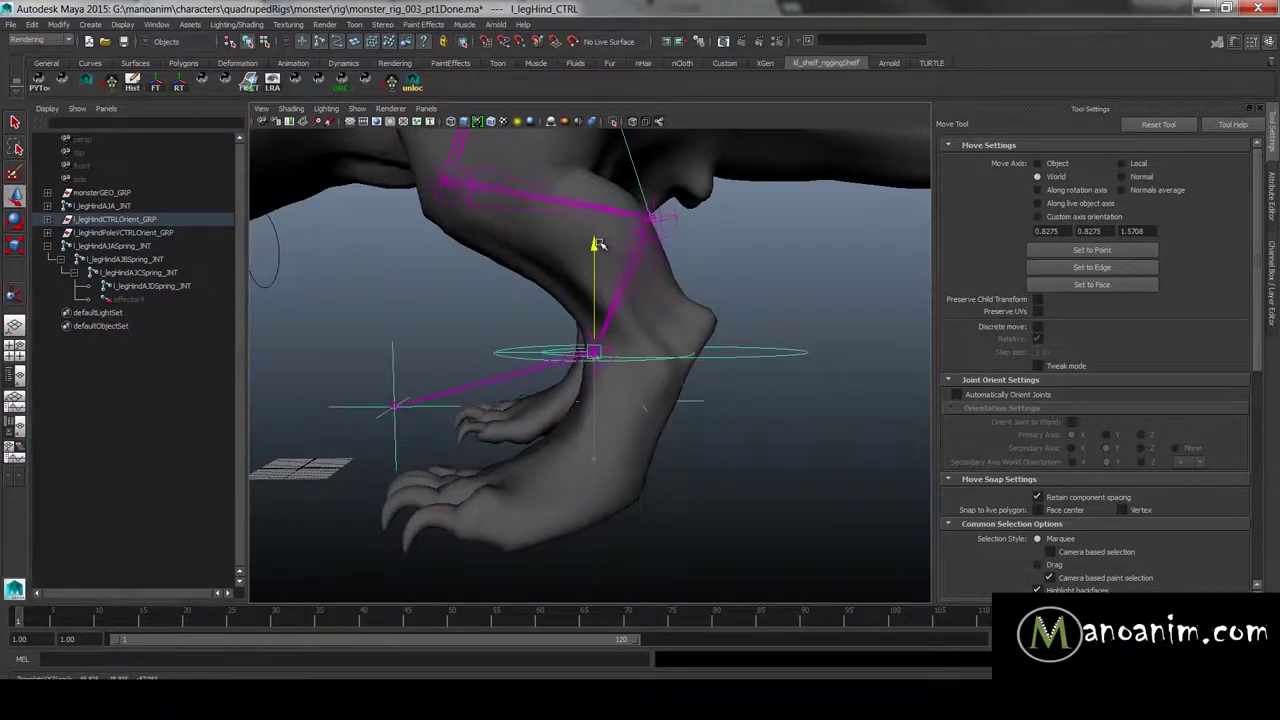
click(664, 214)
key(ctrl+a)
click(1222, 252)
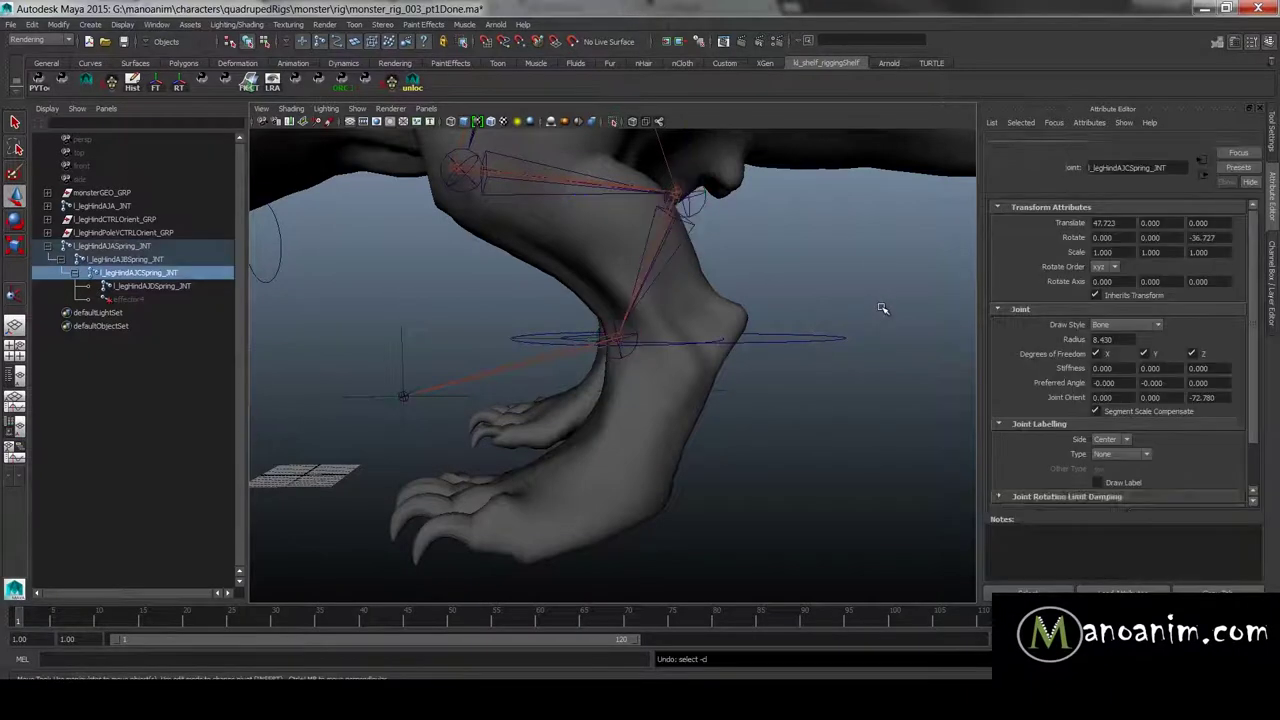
key(ctrl+z)
key(ctrl+z)
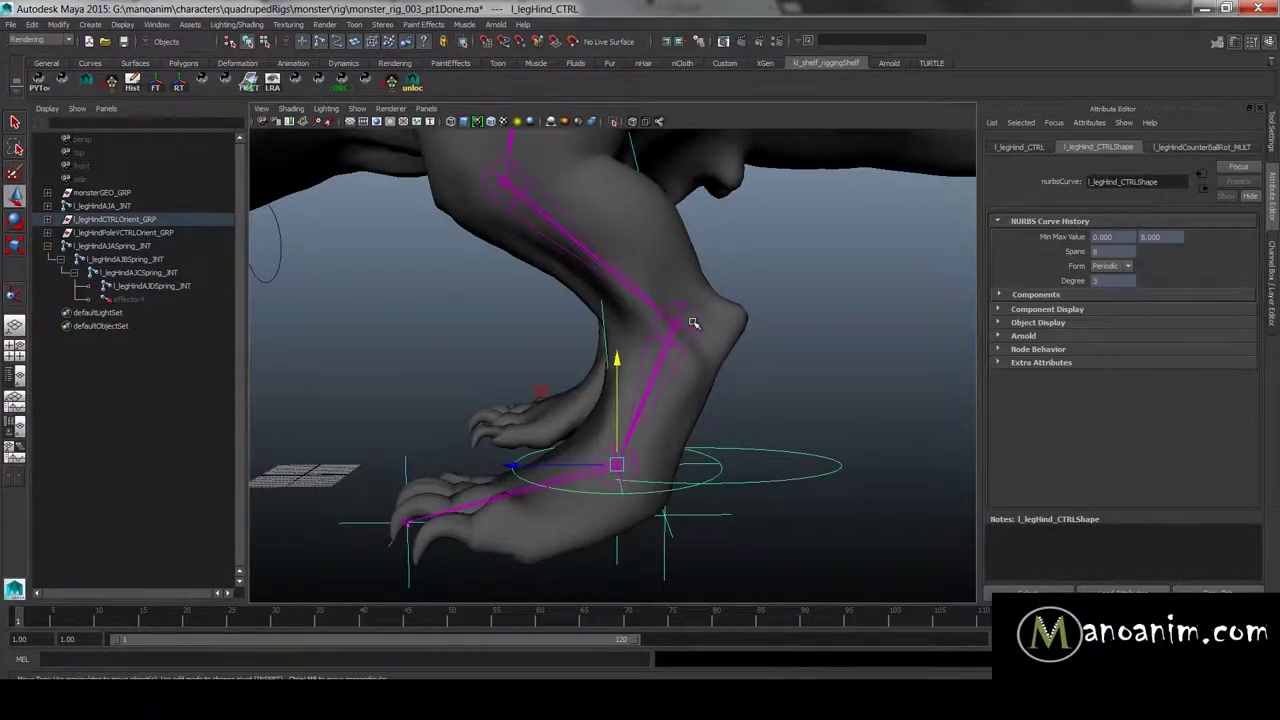
click(694, 322)
click(1214, 251)
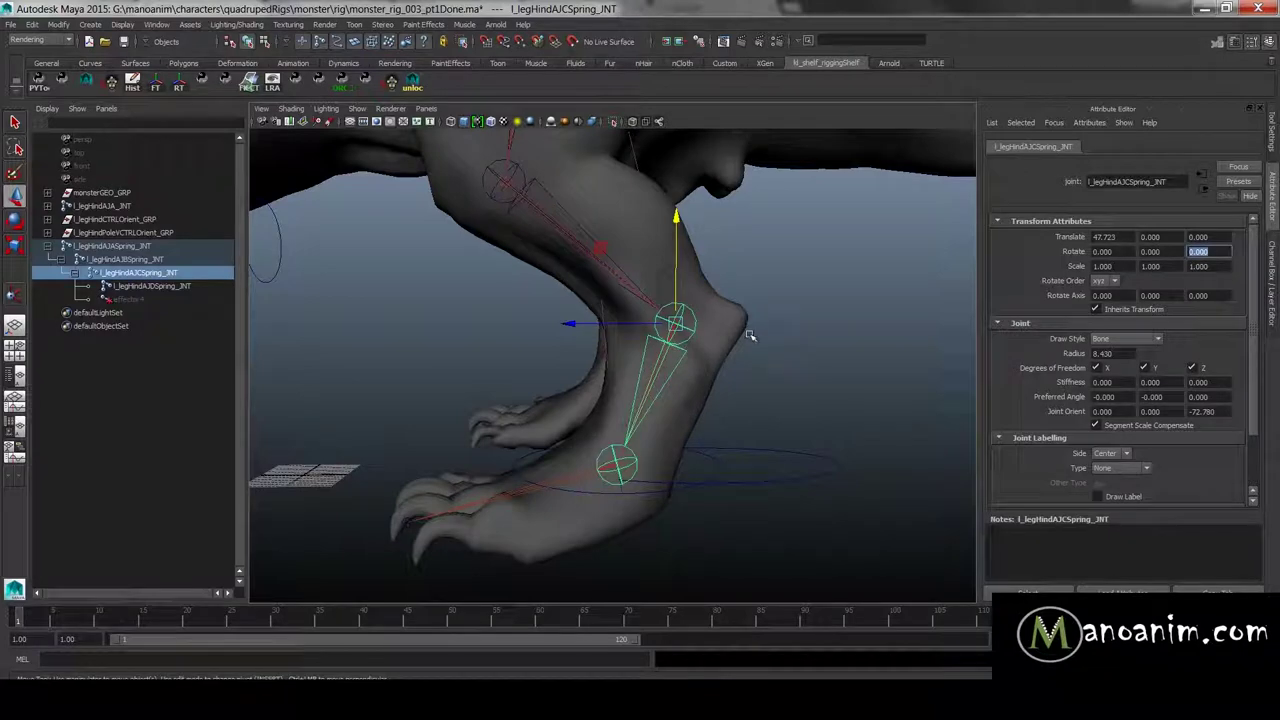
Step: Reveal l_legBall_CTRL in the hierarchy and inspect the driven rotation of its parent l_legBallCTRLModify_GRP
click(762, 481)
key(f)
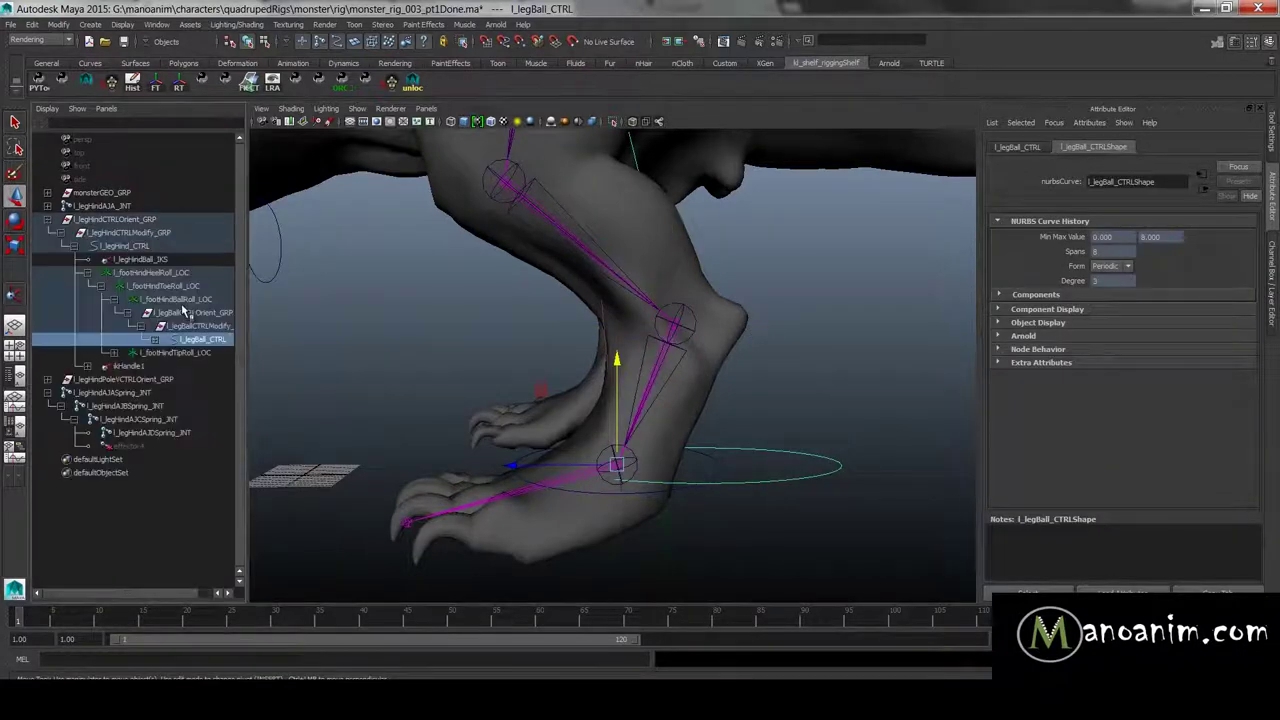
click(204, 326)
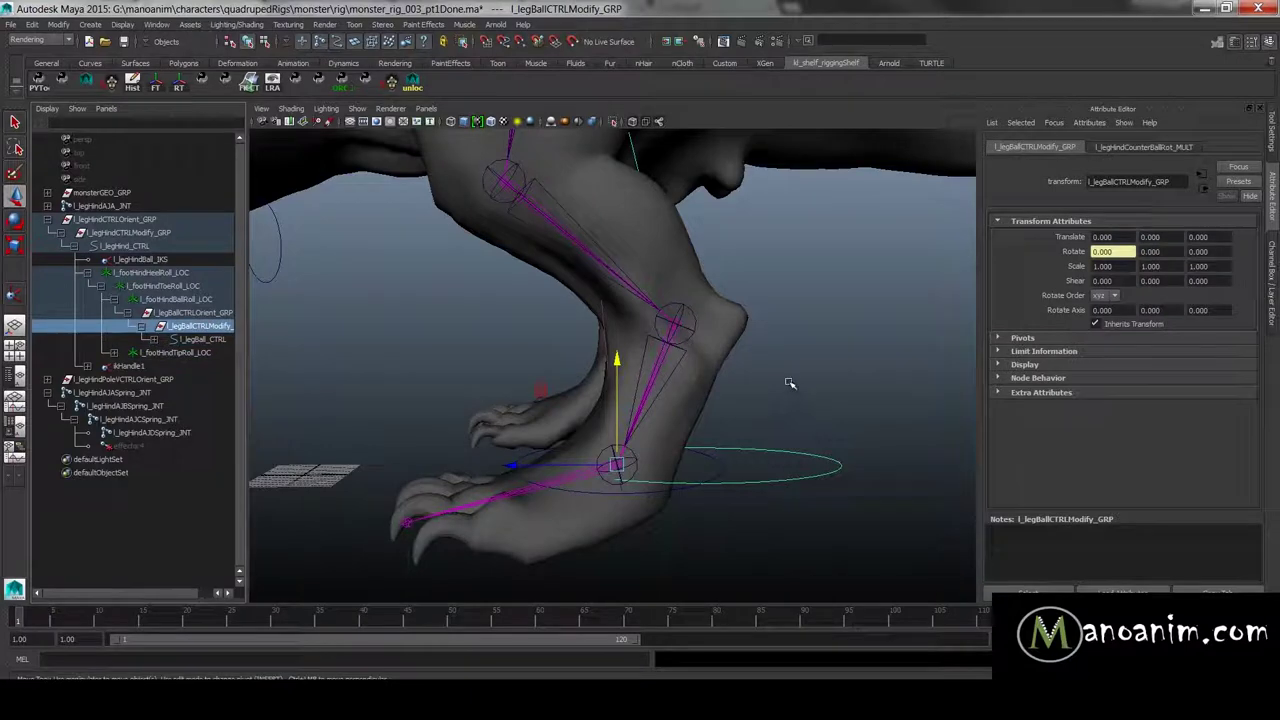
key(e)
Step: Rotate l_legBallCTRLOrient_GRP about 28 degrees in X and select l_legHindAJCSpring_JNT for comparison
click(195, 313)
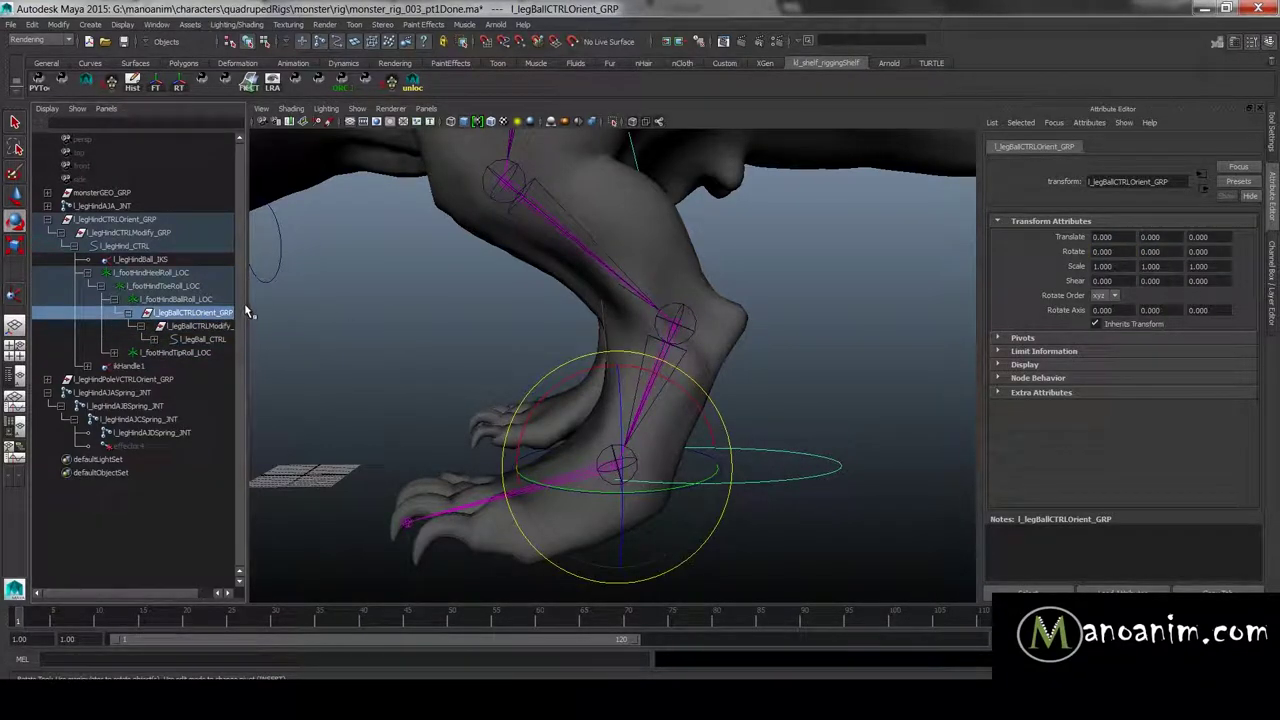
click(190, 301)
click(204, 313)
drag(685, 390, 643, 360)
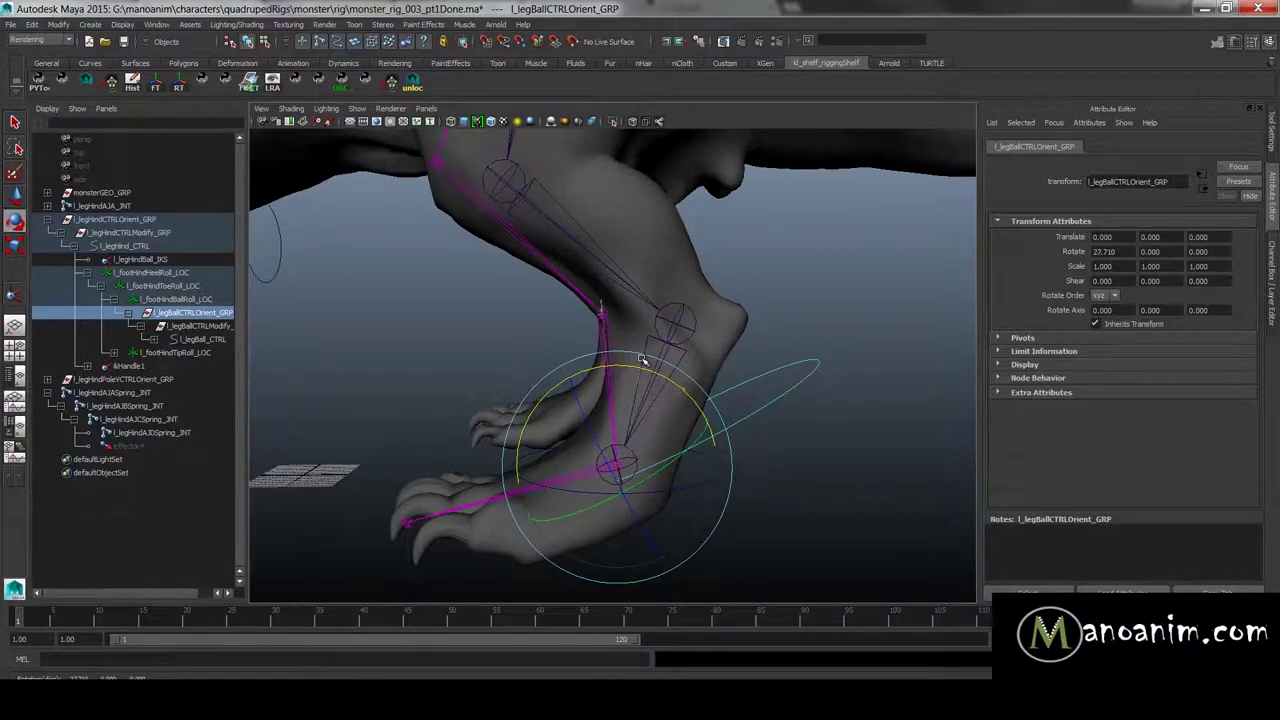
click(680, 337)
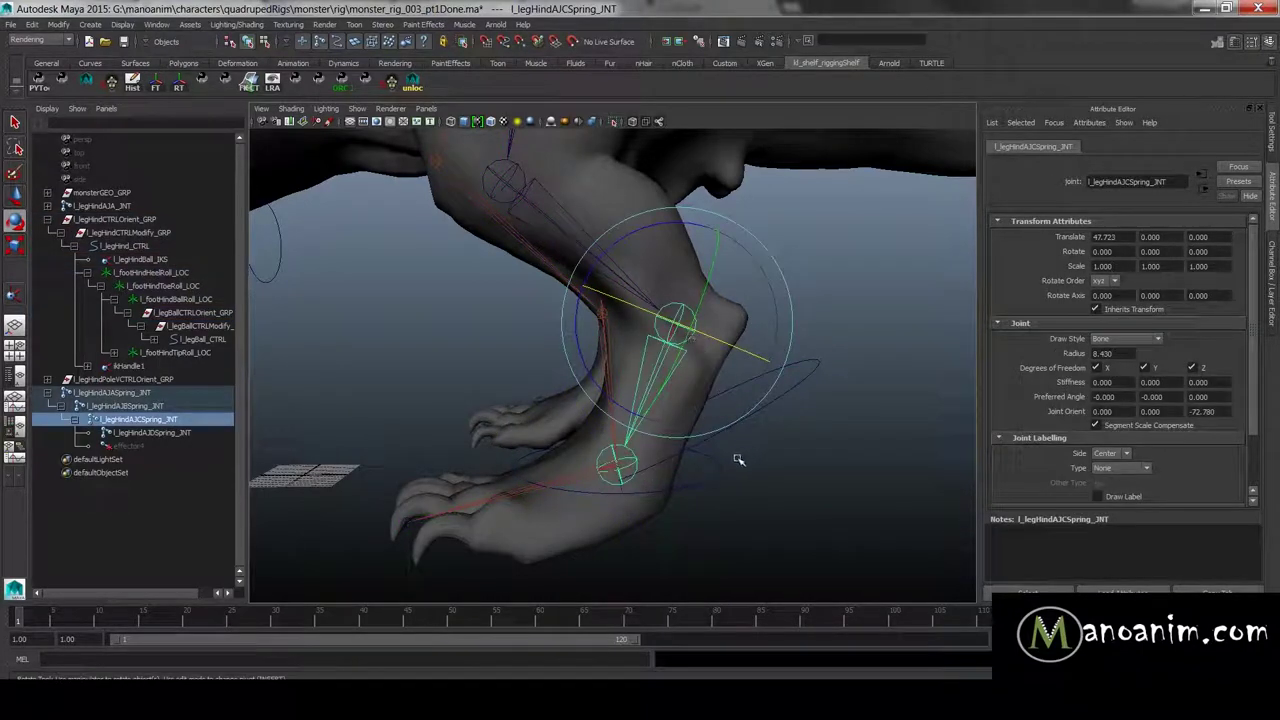
Step: Raise l_legHind_CTRL about 20.7 units in Y, check the rotation of l_legHindAJCSpring_JNT, and undo the raise
click(708, 479)
key(w)
drag(614, 457, 610, 372)
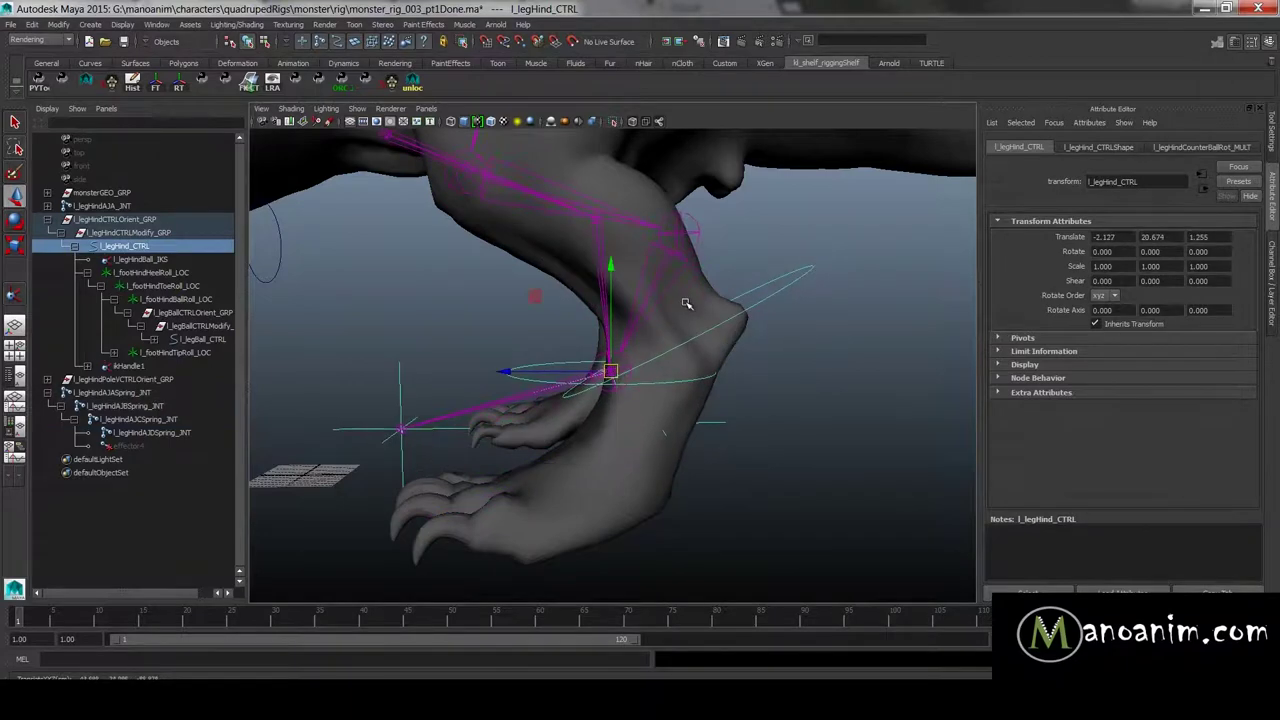
click(697, 250)
click(697, 241)
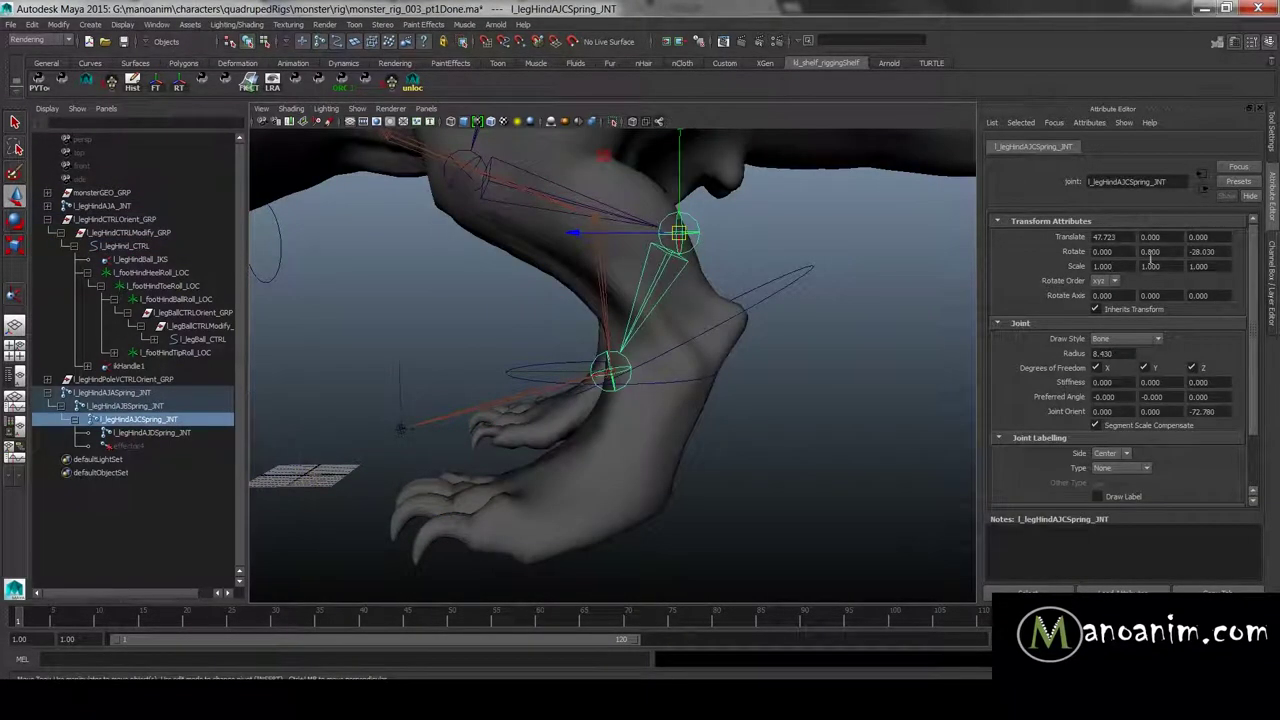
key(ctrl+z)
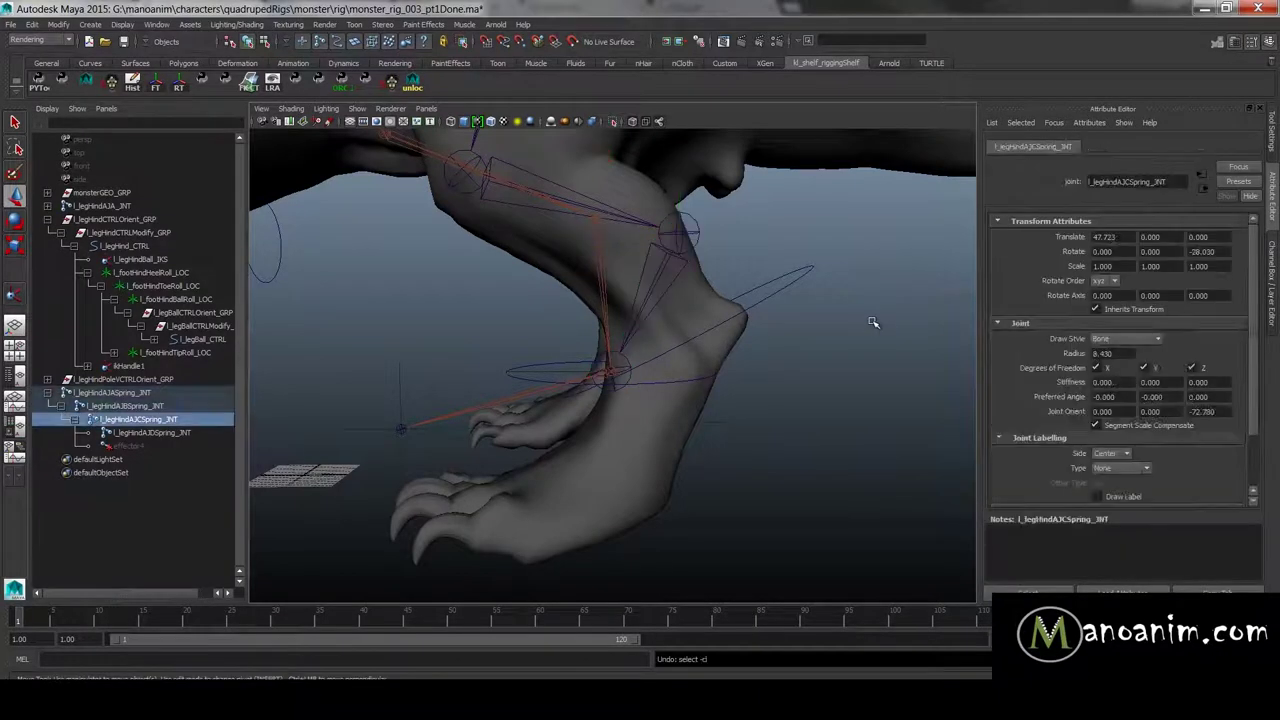
key(ctrl+z)
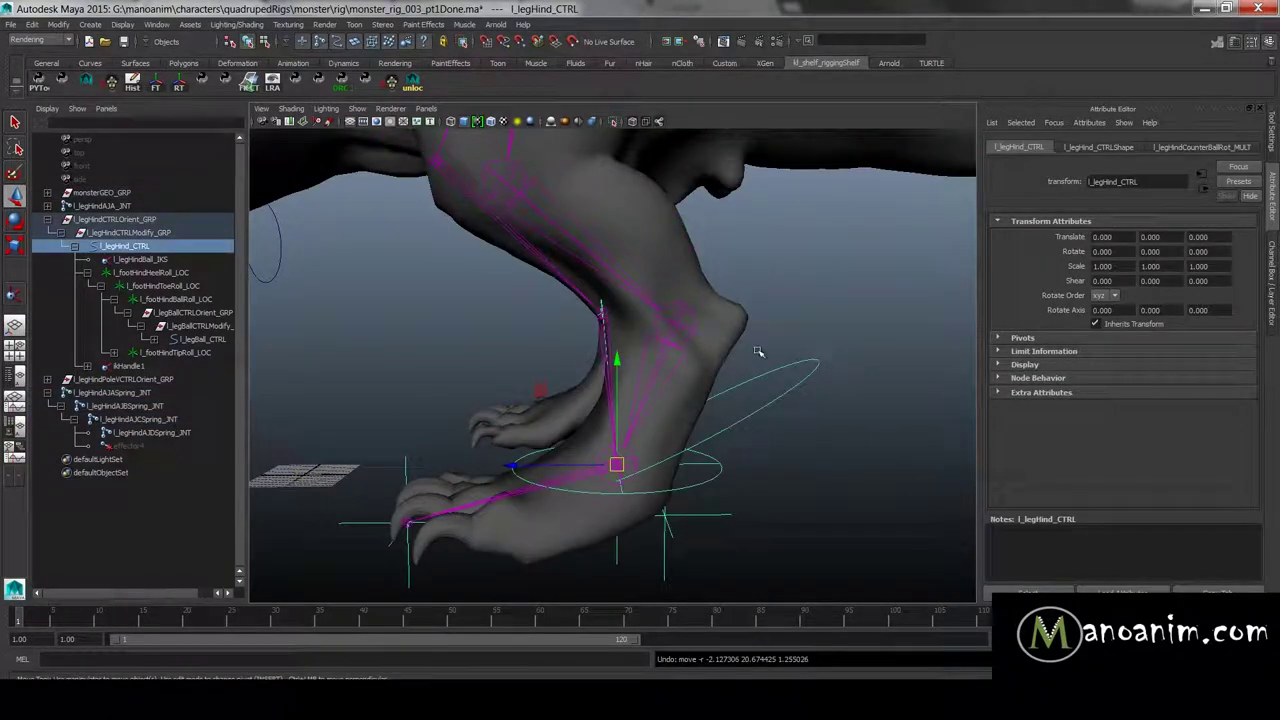
key(ctrl+z)
Step: Reset the Rotate X value of l_legBallCTRLOrient_GRP to 0
click(810, 365)
key(ctrl+a)
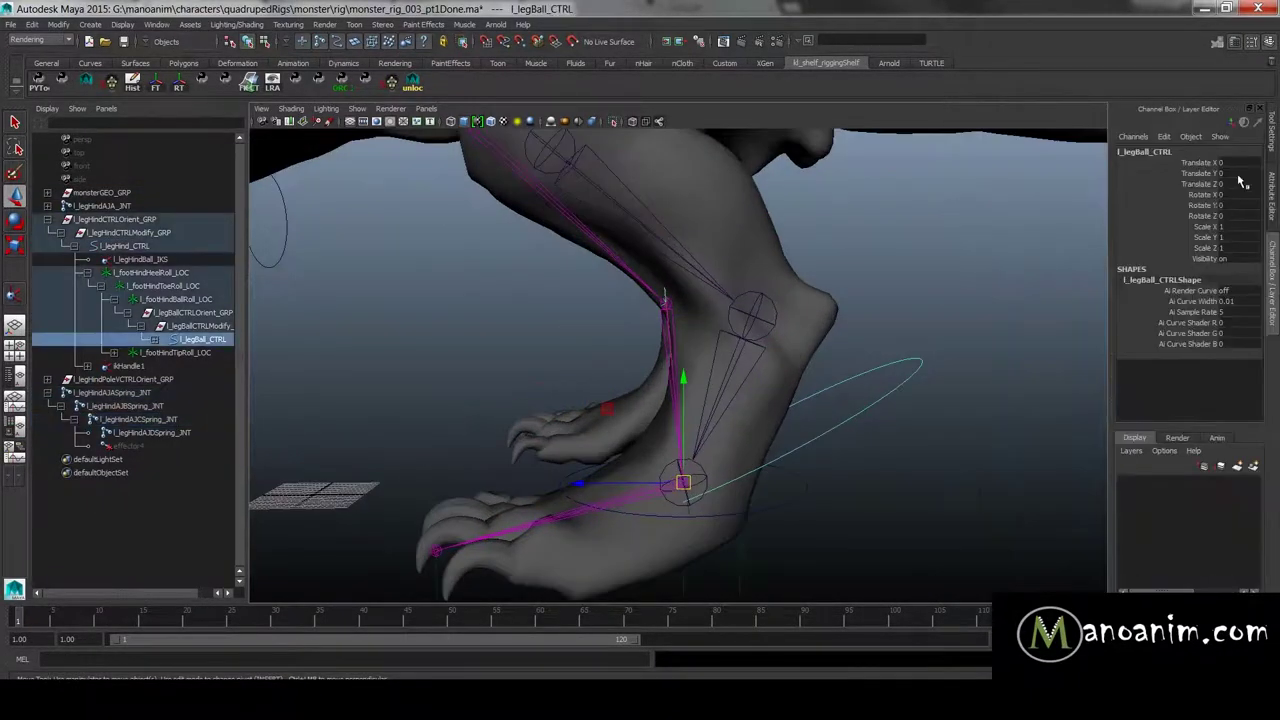
click(200, 312)
double_click(1228, 194)
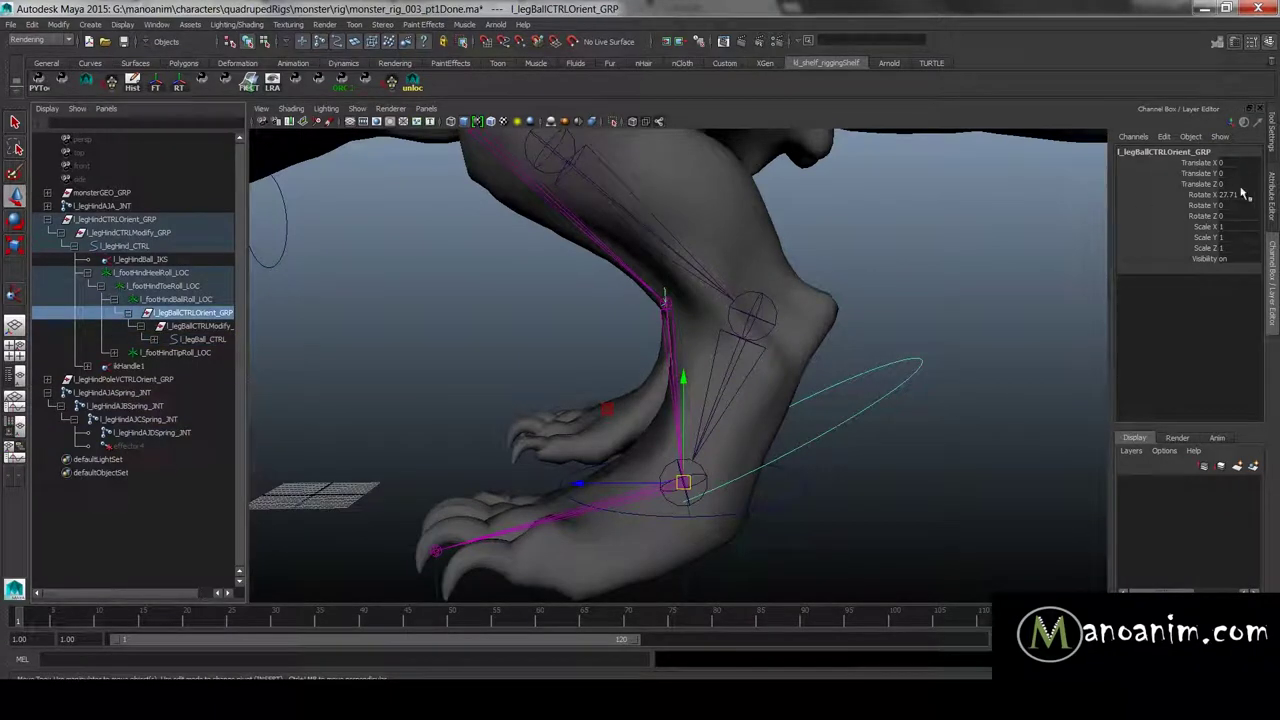
text(0)
key(Return)
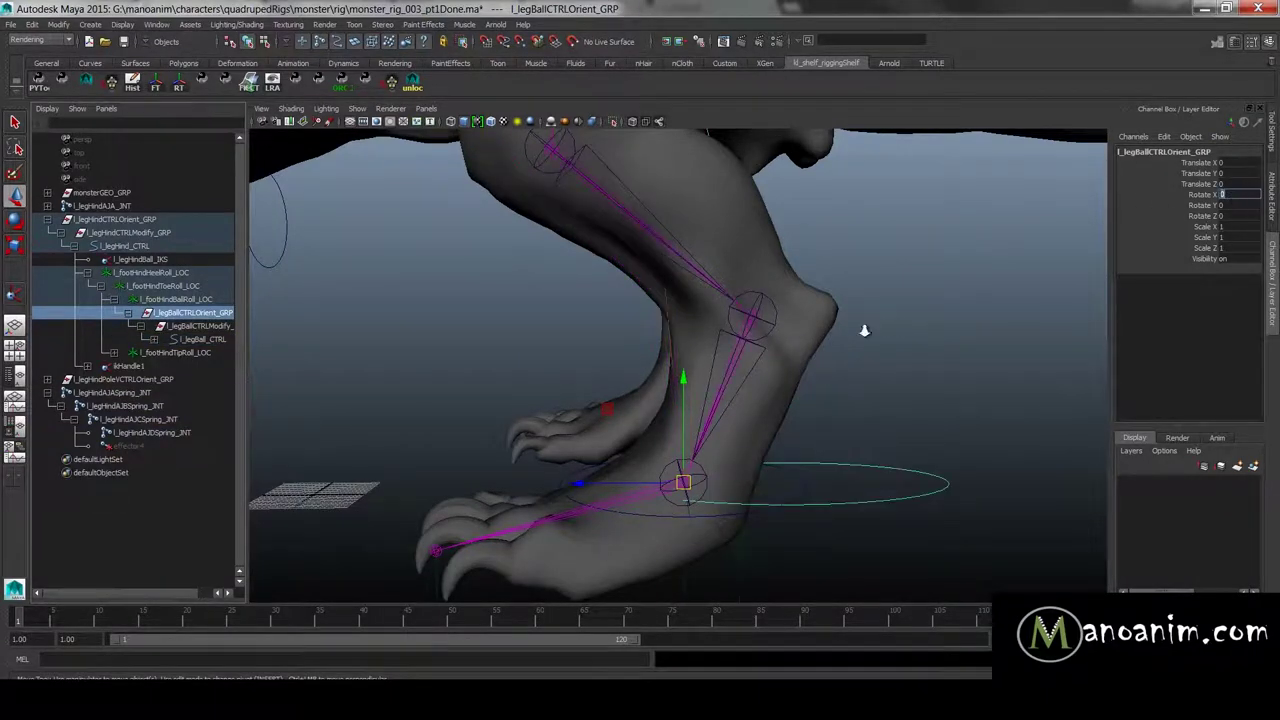
Step: Add a keyable float attribute autoRotateBall to l_legHind_CTRL with minimum 0, maximum 1 and default 0, and close the attribute dialog
alt+right_drag(891, 326, 812, 301)
alt+middle_drag(812, 301, 811, 286)
alt+drag(810, 285, 806, 479)
click(806, 479)
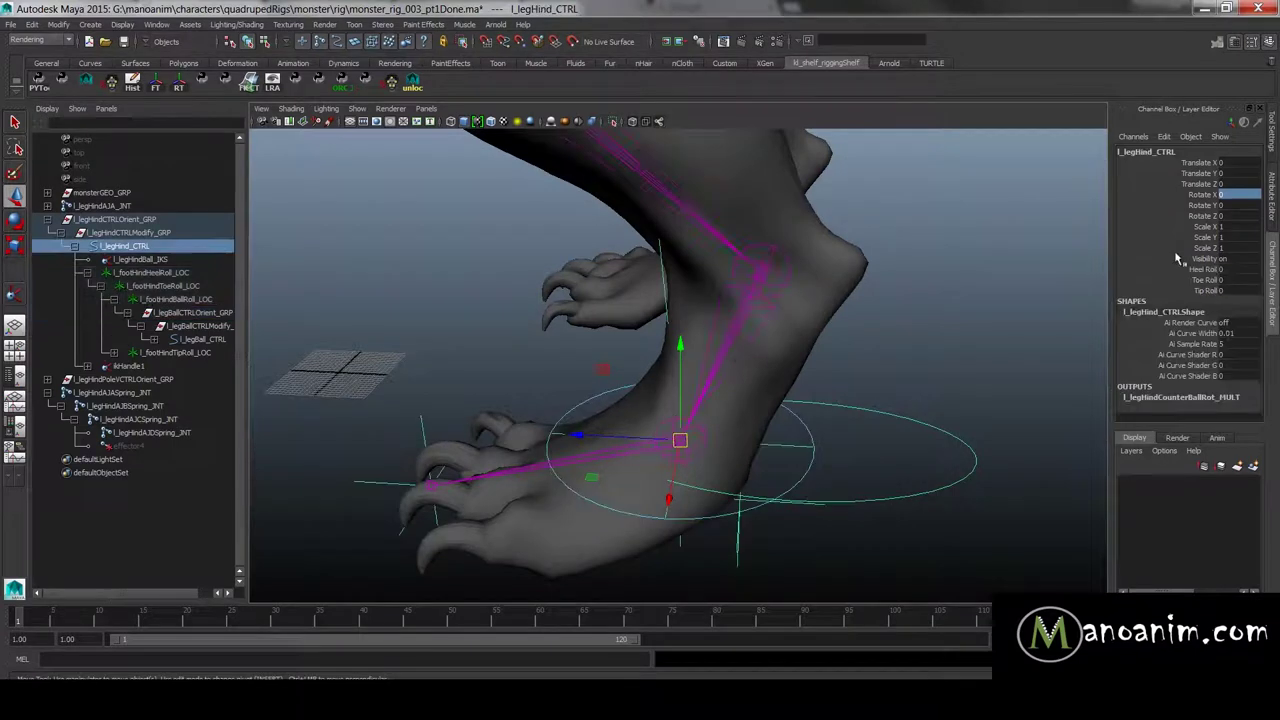
click(1163, 140)
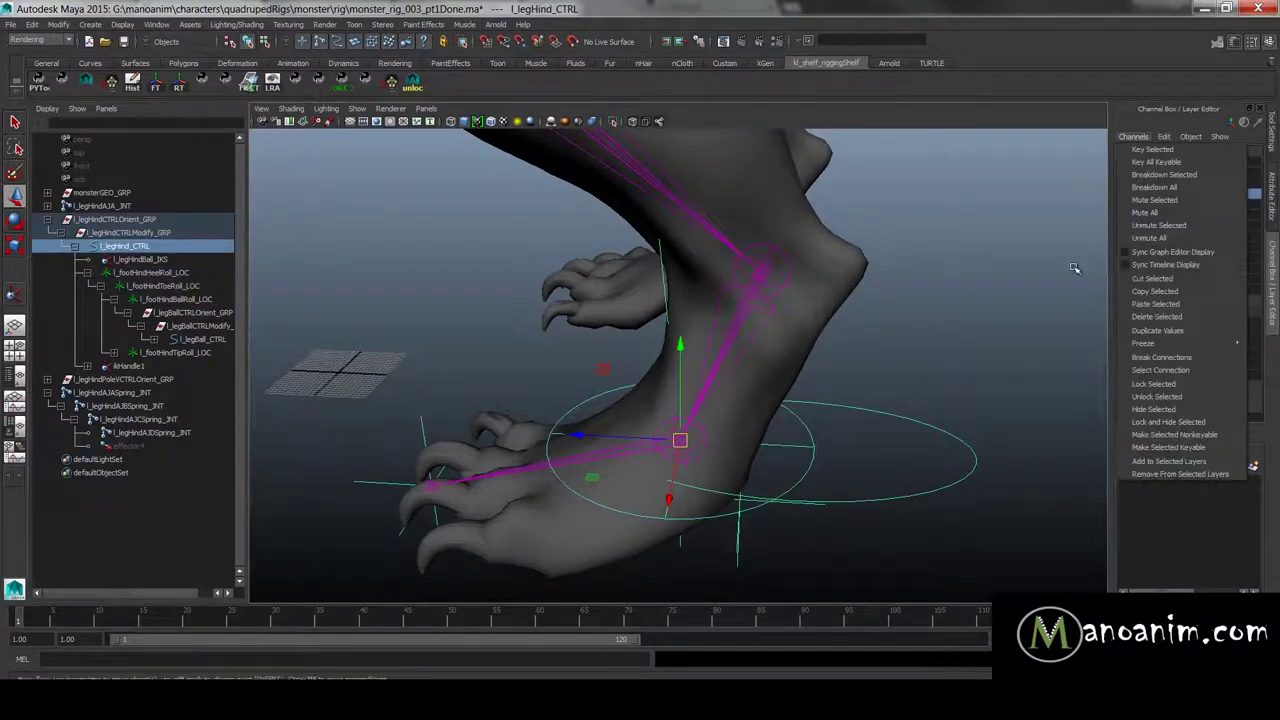
click(1040, 256)
click(1039, 256)
click(812, 478)
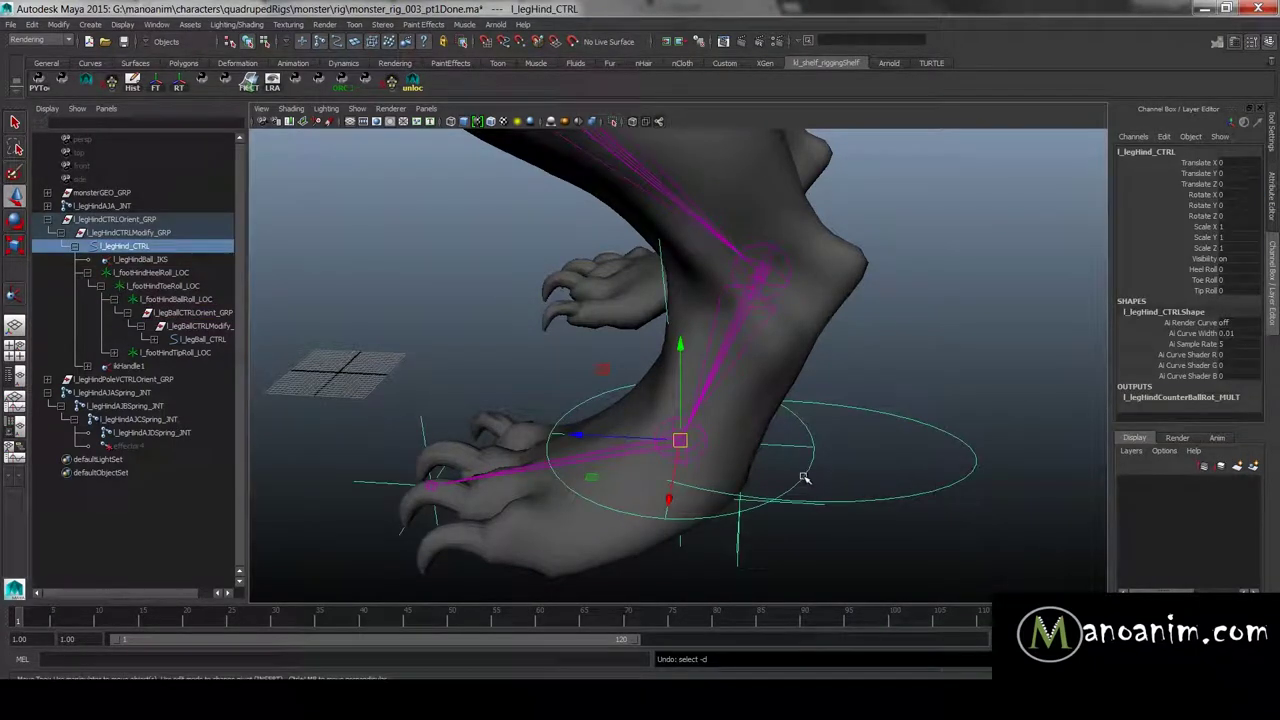
click(1164, 138)
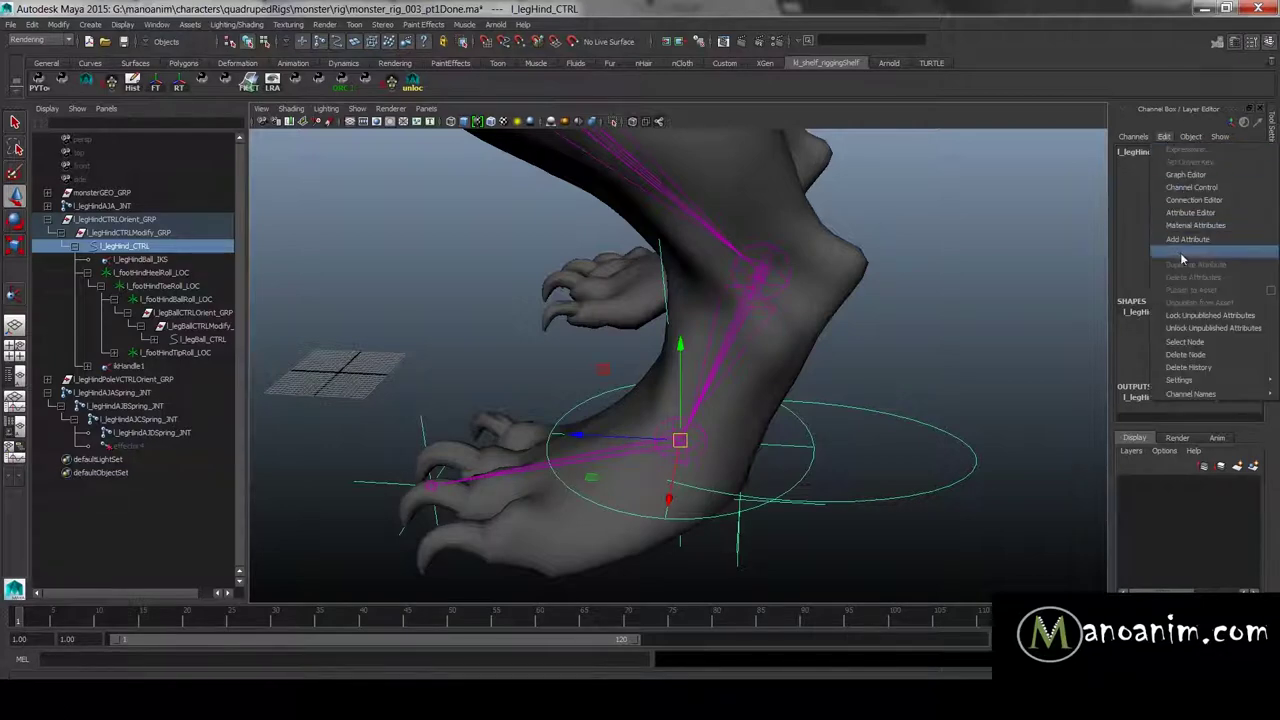
click(1180, 238)
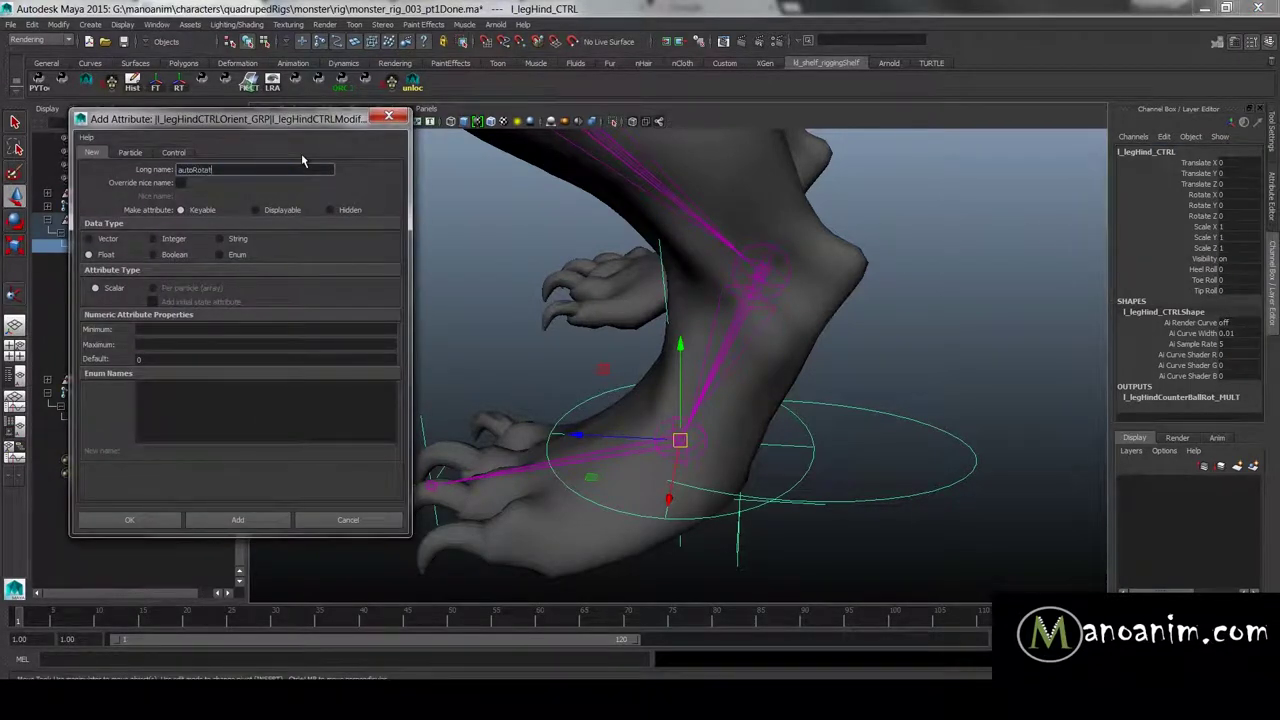
text(autoRotateBall)
key(Tab)
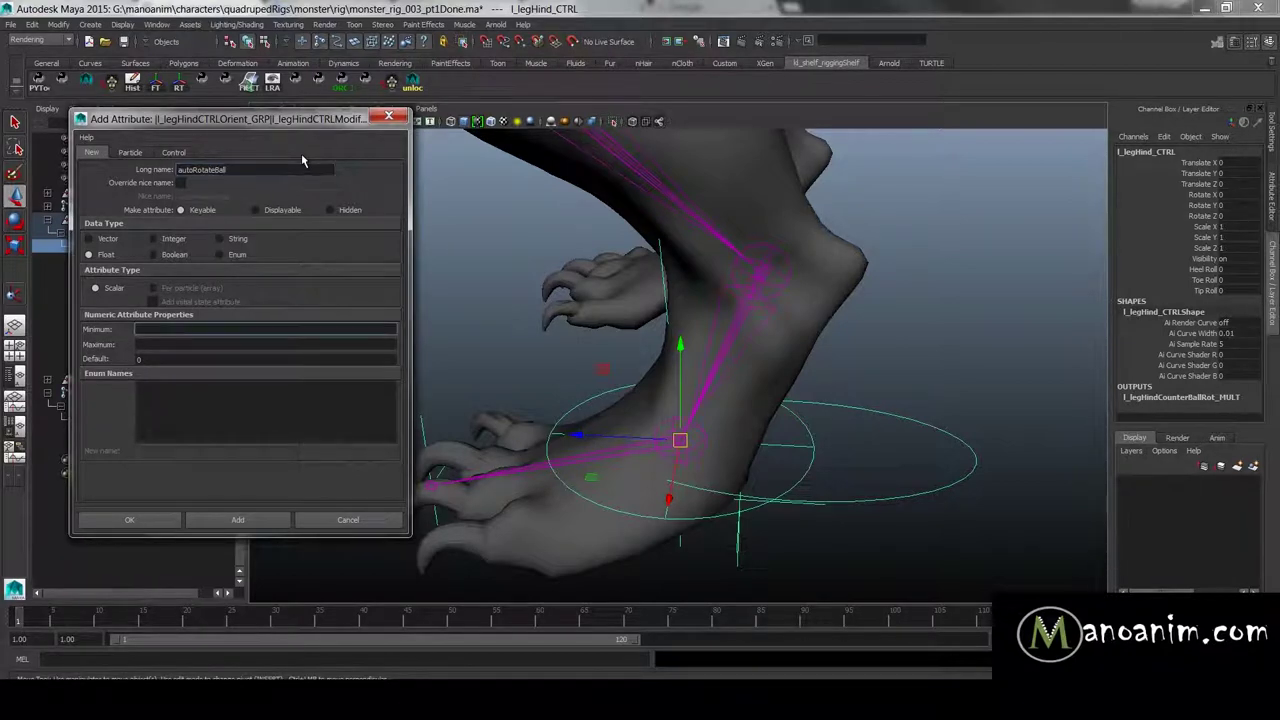
text(0)
key(Tab)
text(1)
key(Tab)
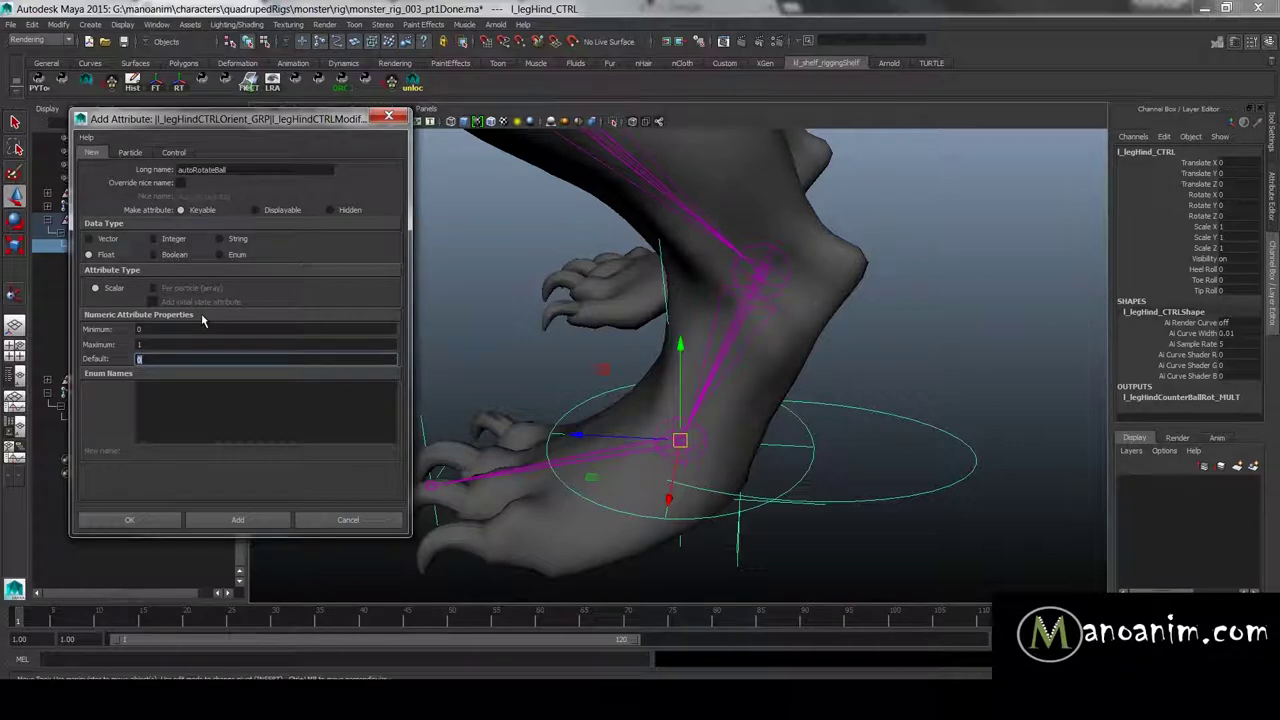
click(240, 520)
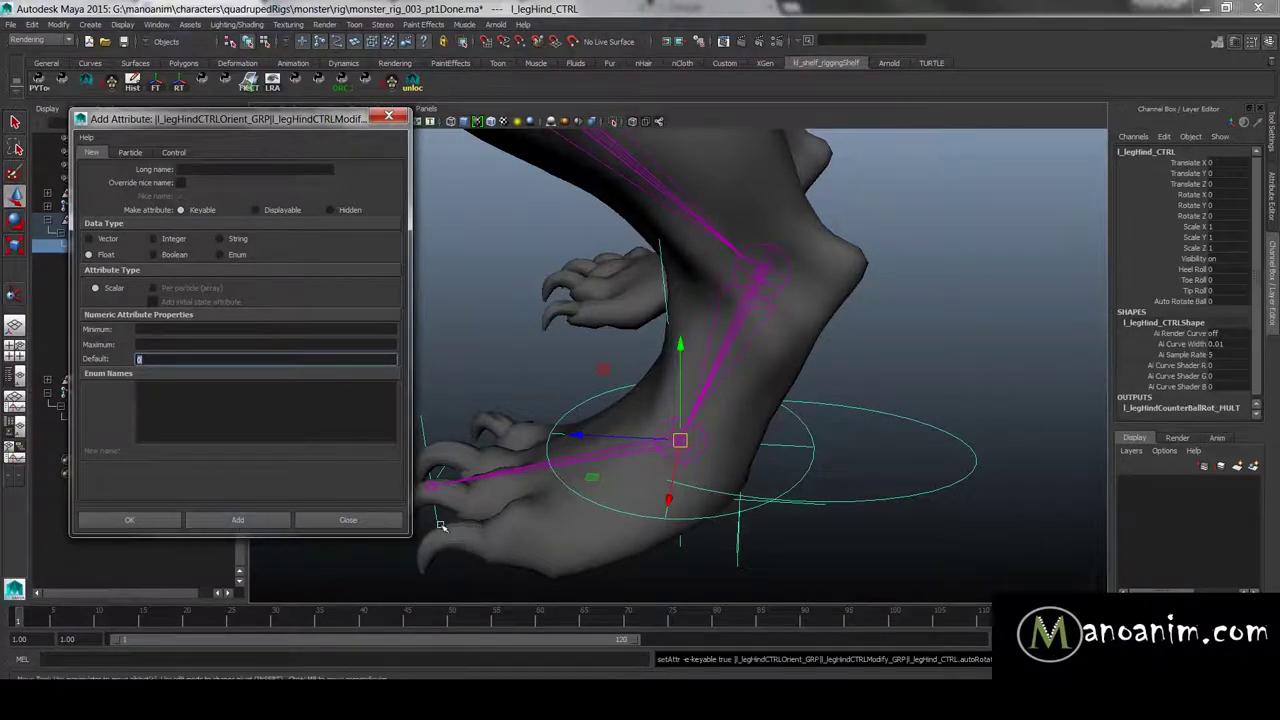
click(222, 170)
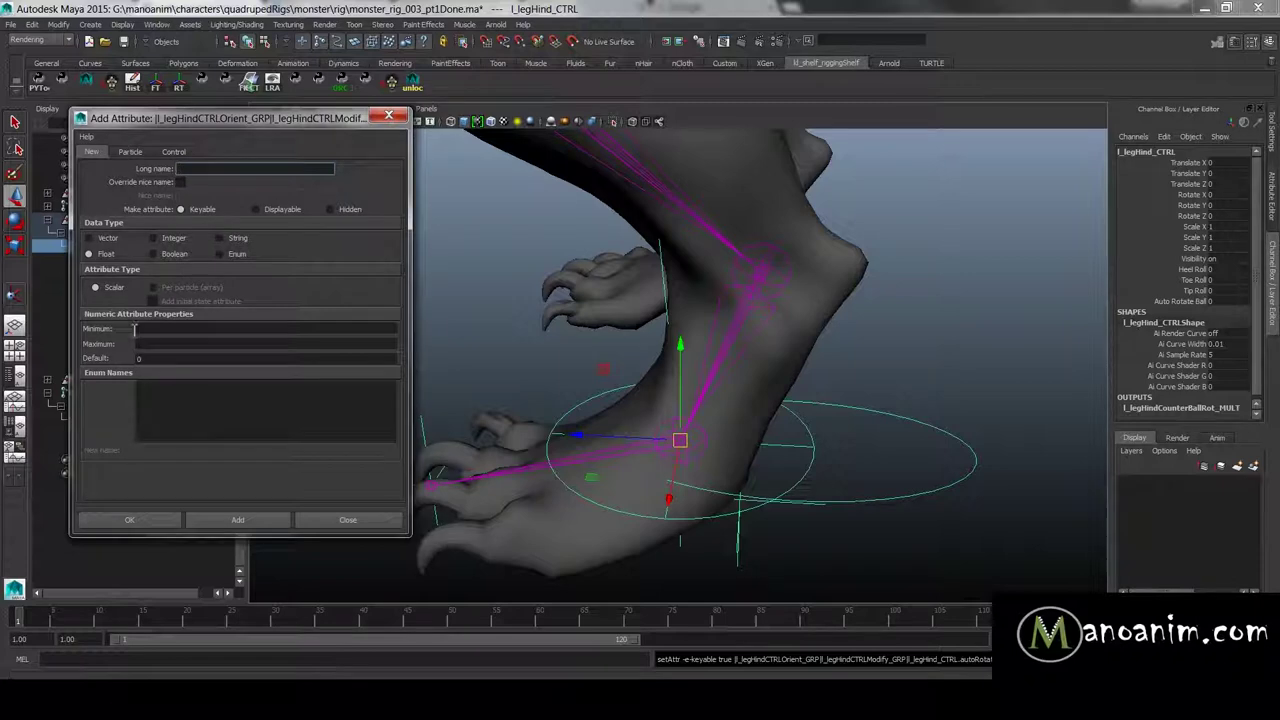
click(170, 329)
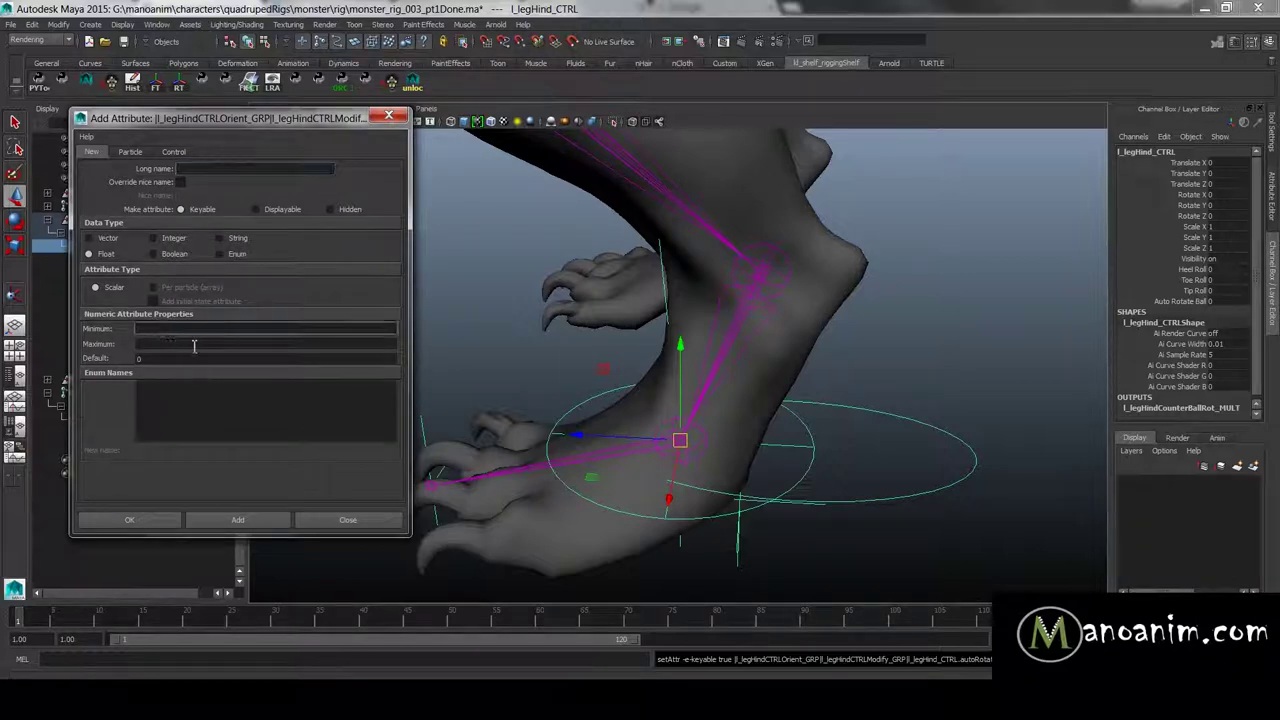
click(348, 519)
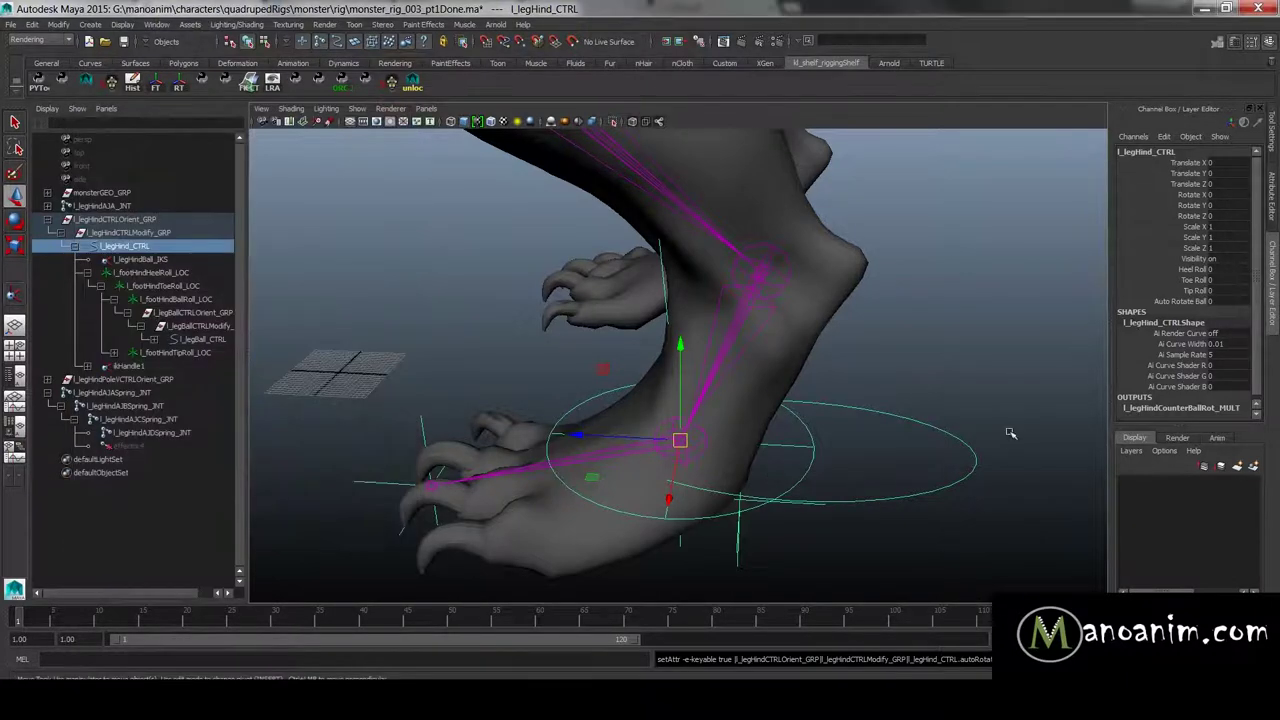
Step: Open the Node Editor with l_legHind_CTRL loaded
click(1190, 302)
middle_drag(837, 281, 868, 283)
alt+right_drag(747, 255, 670, 226)
key(space)
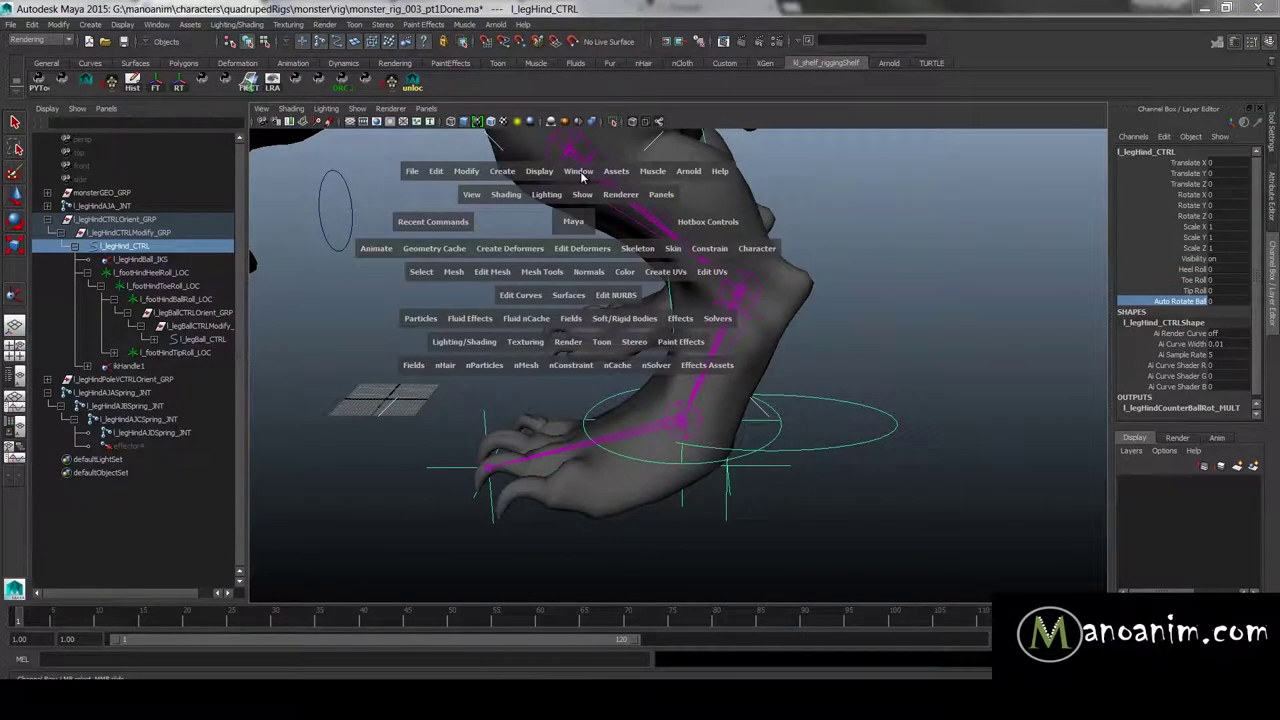
click(582, 176)
mouse_move(608, 196)
drag(762, 228, 612, 285)
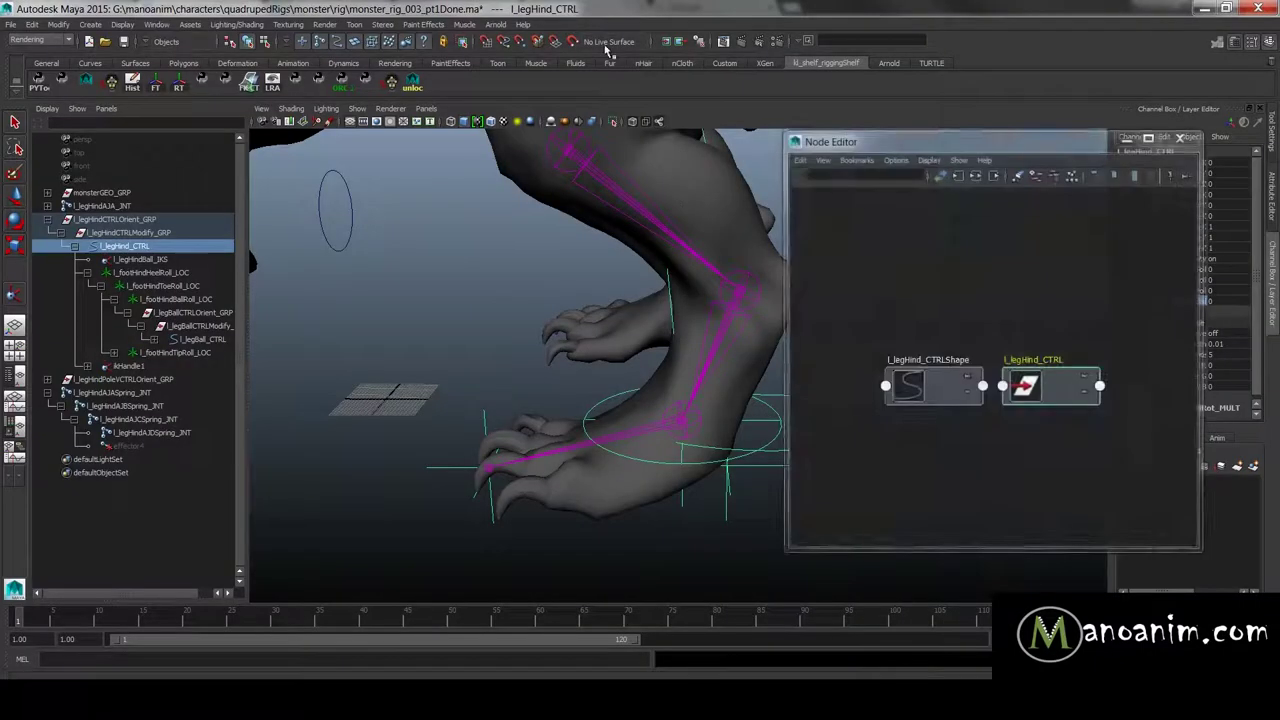
Step: Separate the l_legHind_CTRL node from its shape node and move the Node Editor clear of the leg and the channel values
drag(850, 141, 767, 101)
drag(830, 350, 739, 428)
drag(971, 348, 797, 325)
click(796, 298)
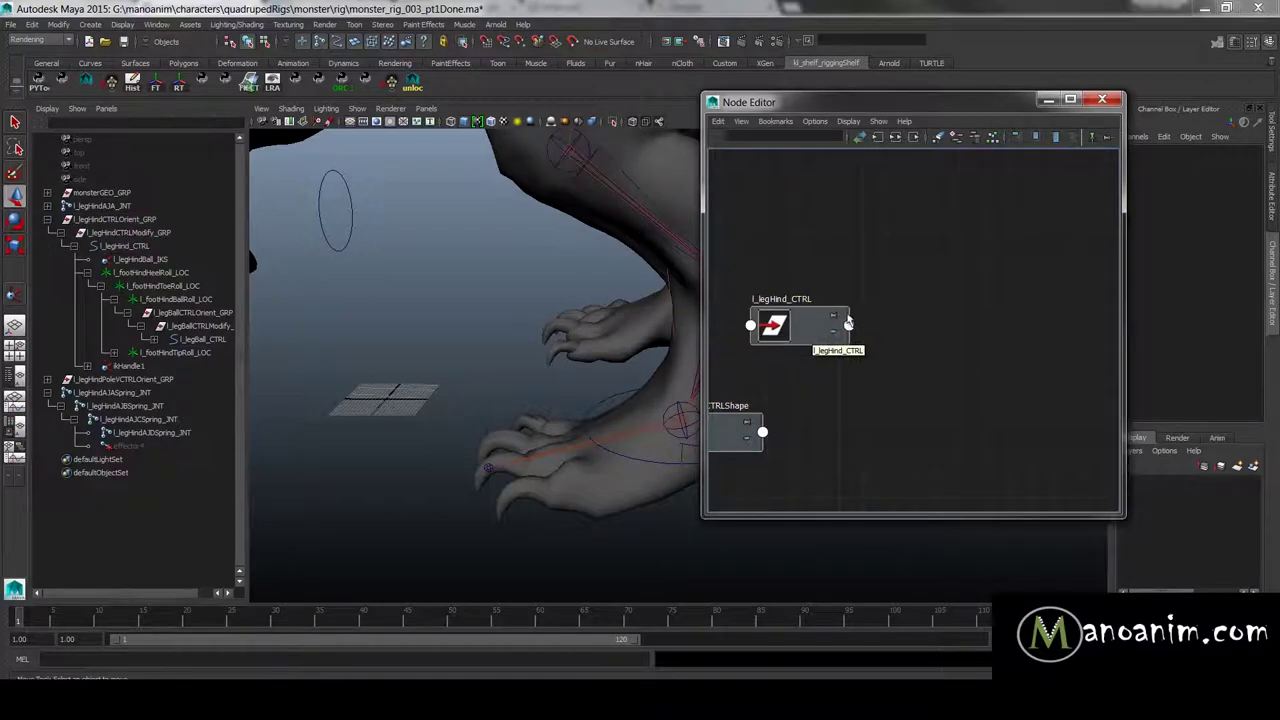
click(828, 330)
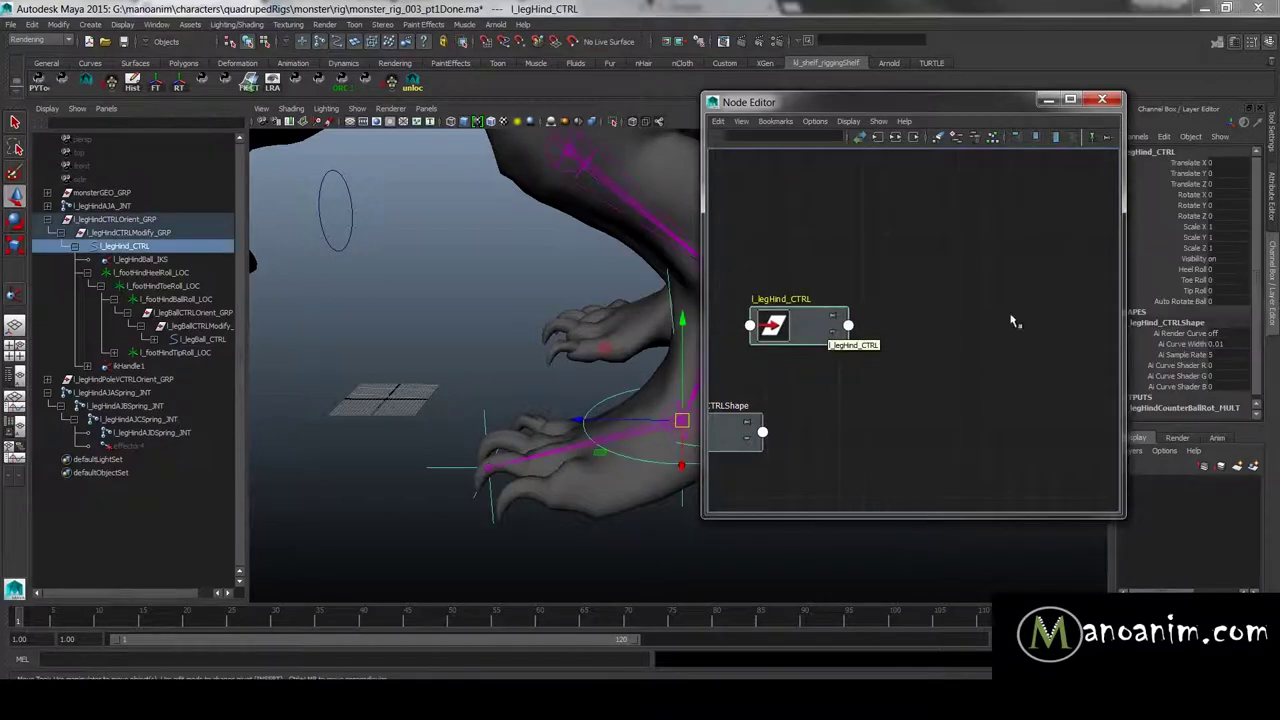
click(1192, 302)
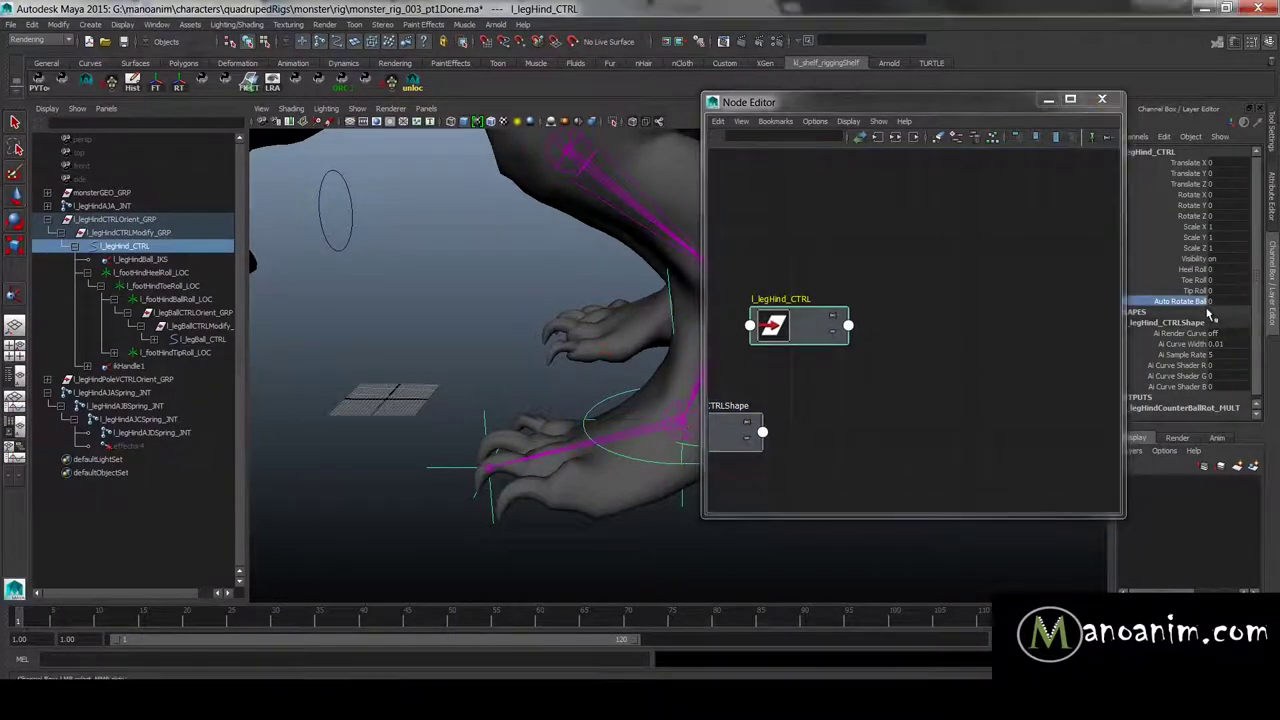
click(908, 292)
drag(912, 101, 314, 107)
alt+drag(783, 257, 868, 292)
Step: Create a blendColors node and place it beside l_legHind_CTRL in the node graph
click(407, 250)
key(Tab)
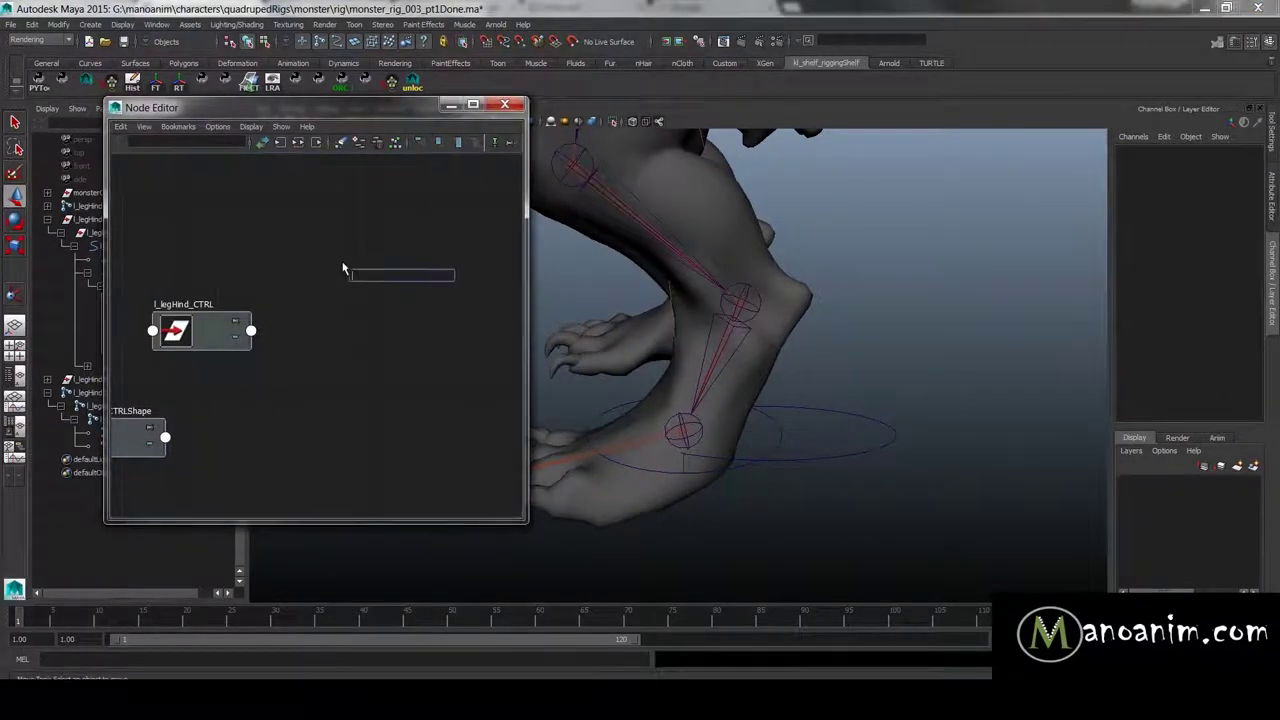
text(ble)
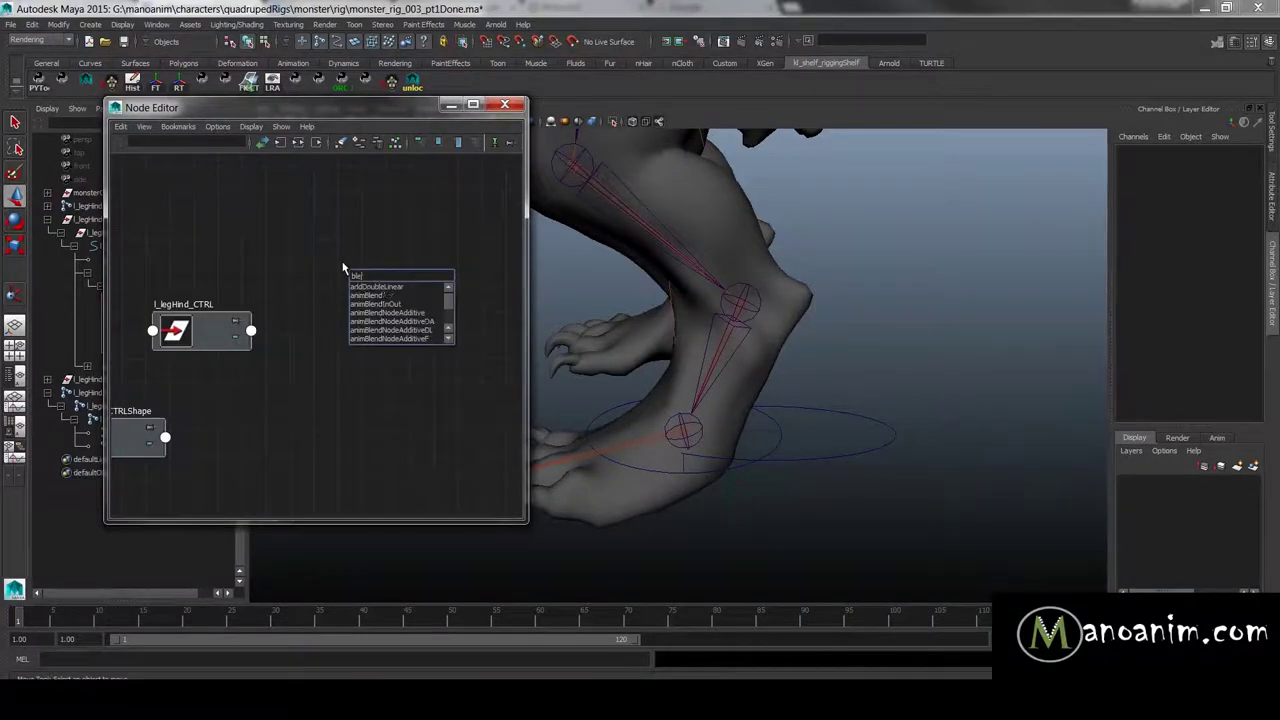
text(ndcolo)
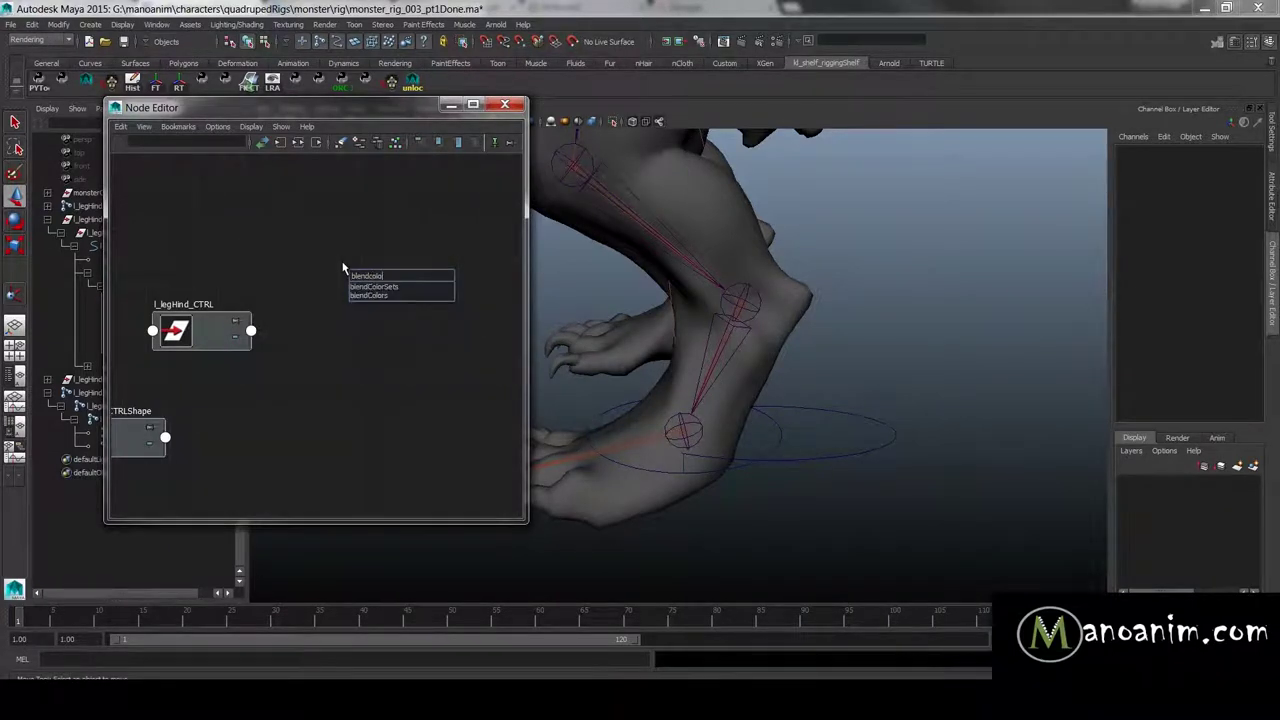
key(Down)
key(Down)
key(Return)
drag(382, 282, 362, 317)
click(409, 234)
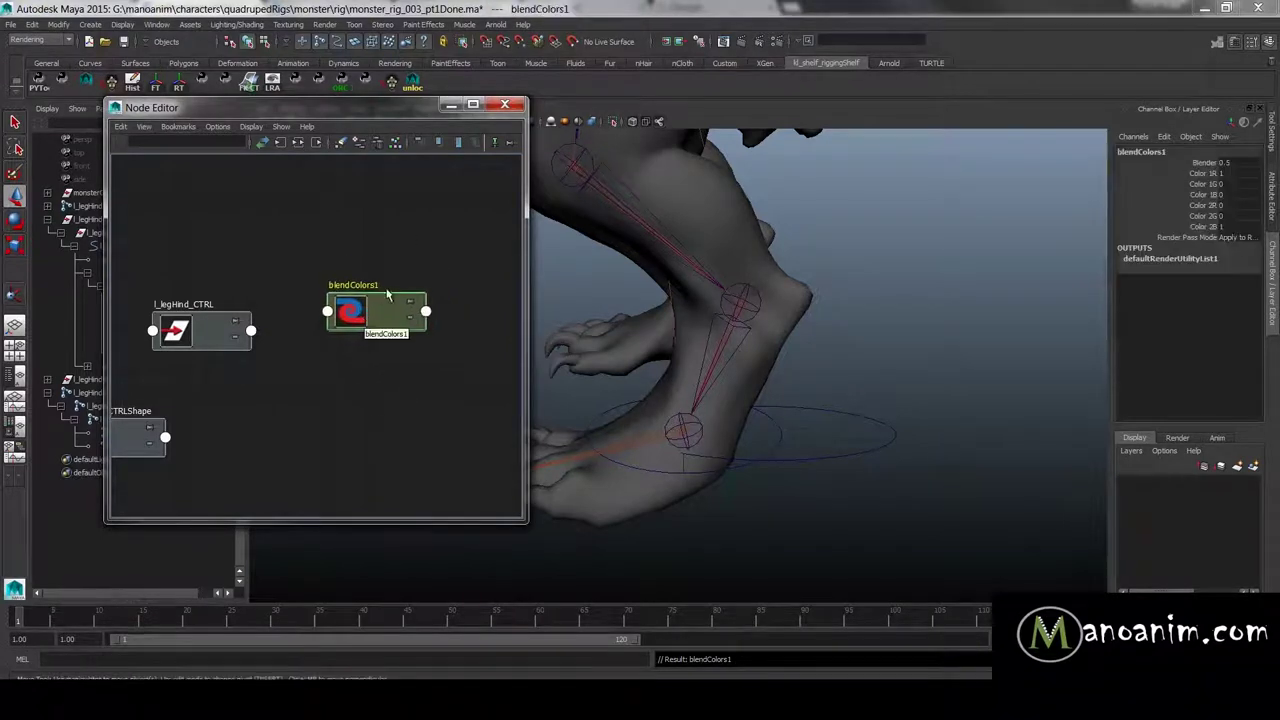
Step: Examine how the Blender value relates to the Color 1 and Color 2 channels of the blendColors node
click(1207, 163)
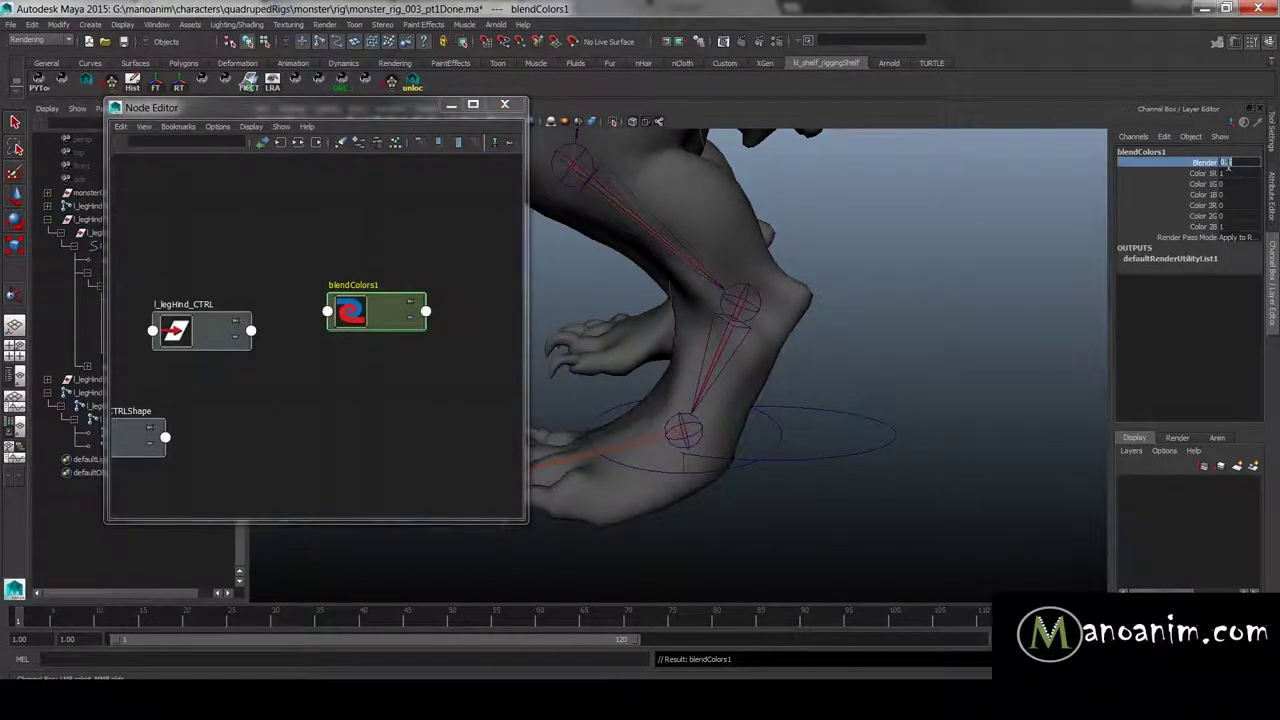
drag(1208, 174, 1213, 234)
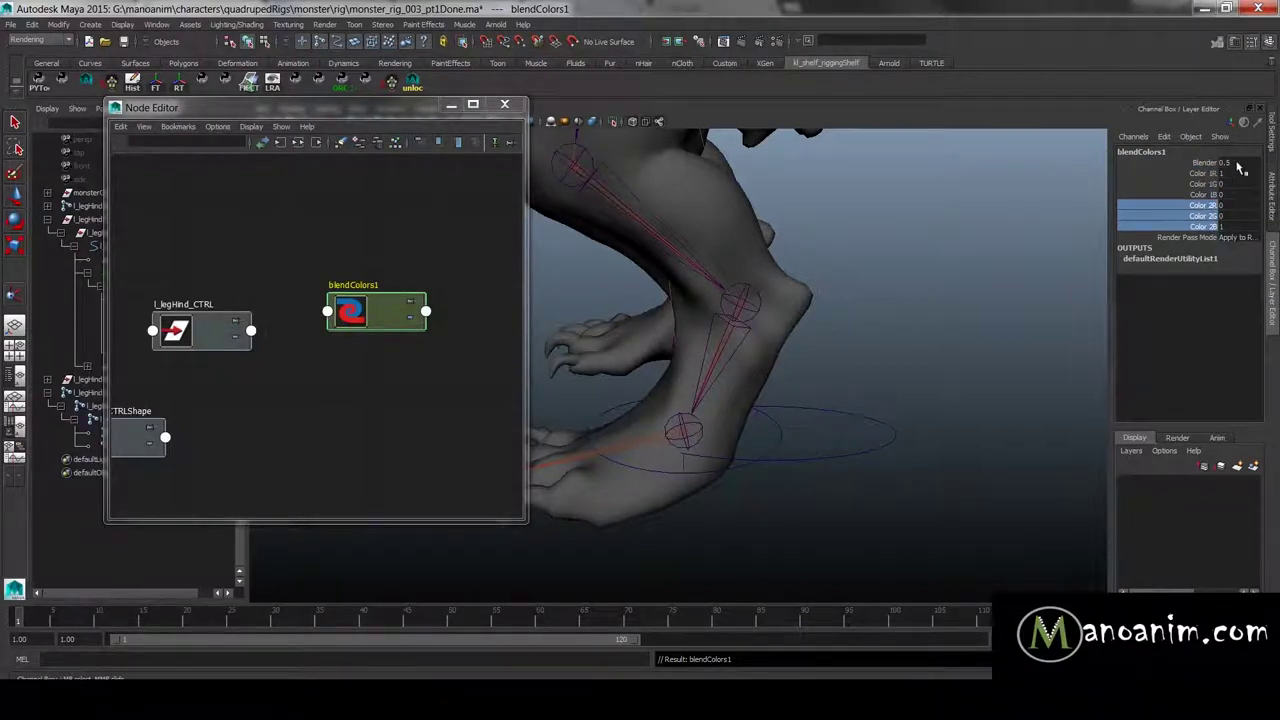
double_click(1222, 205)
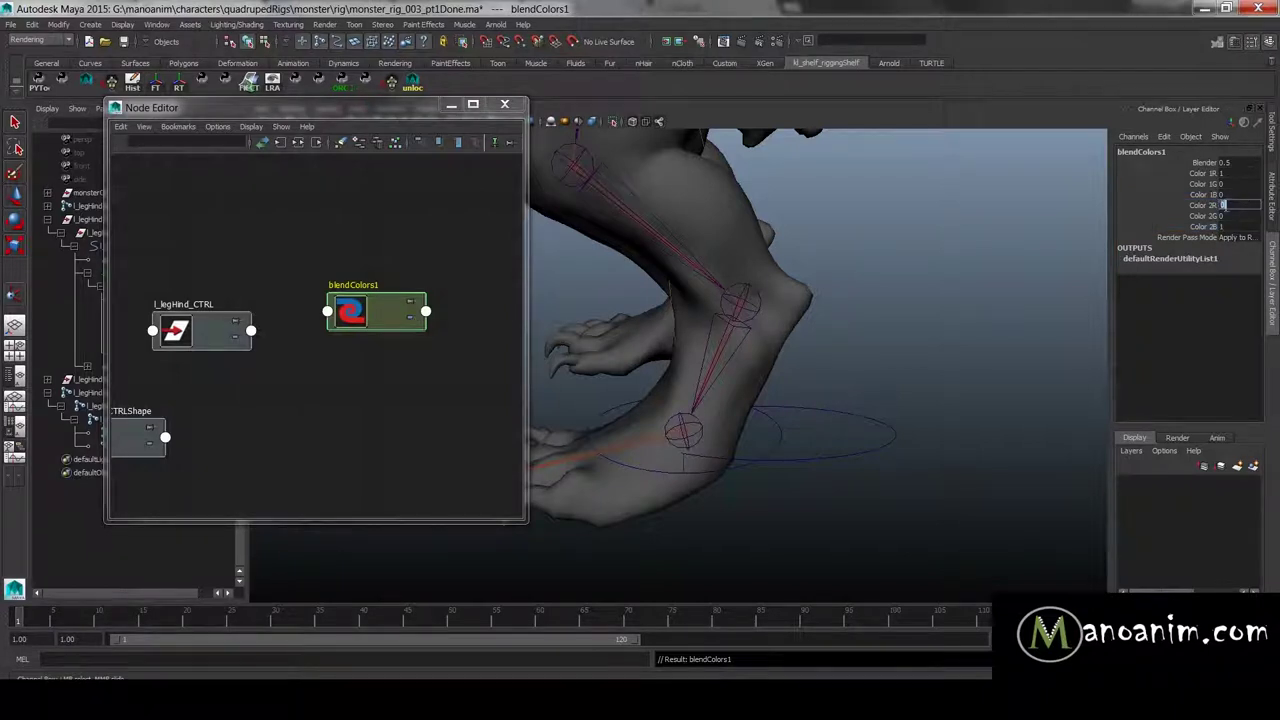
drag(1212, 174, 1218, 197)
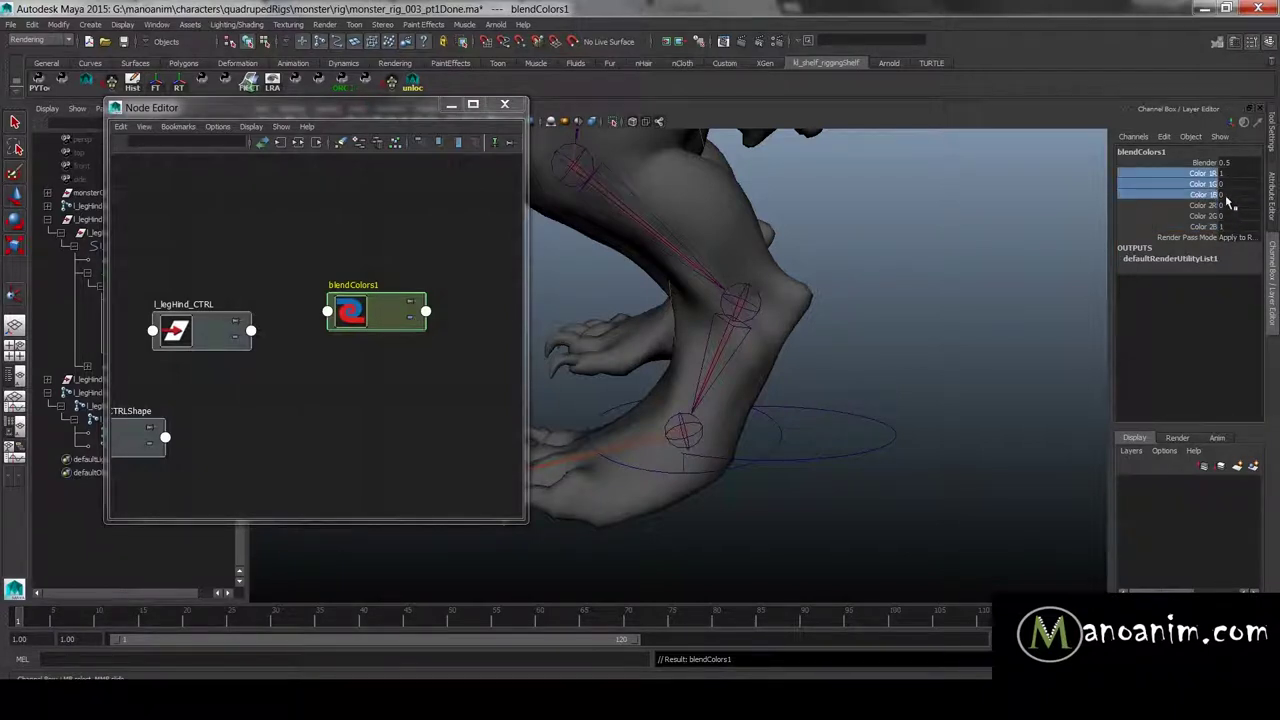
double_click(1228, 163)
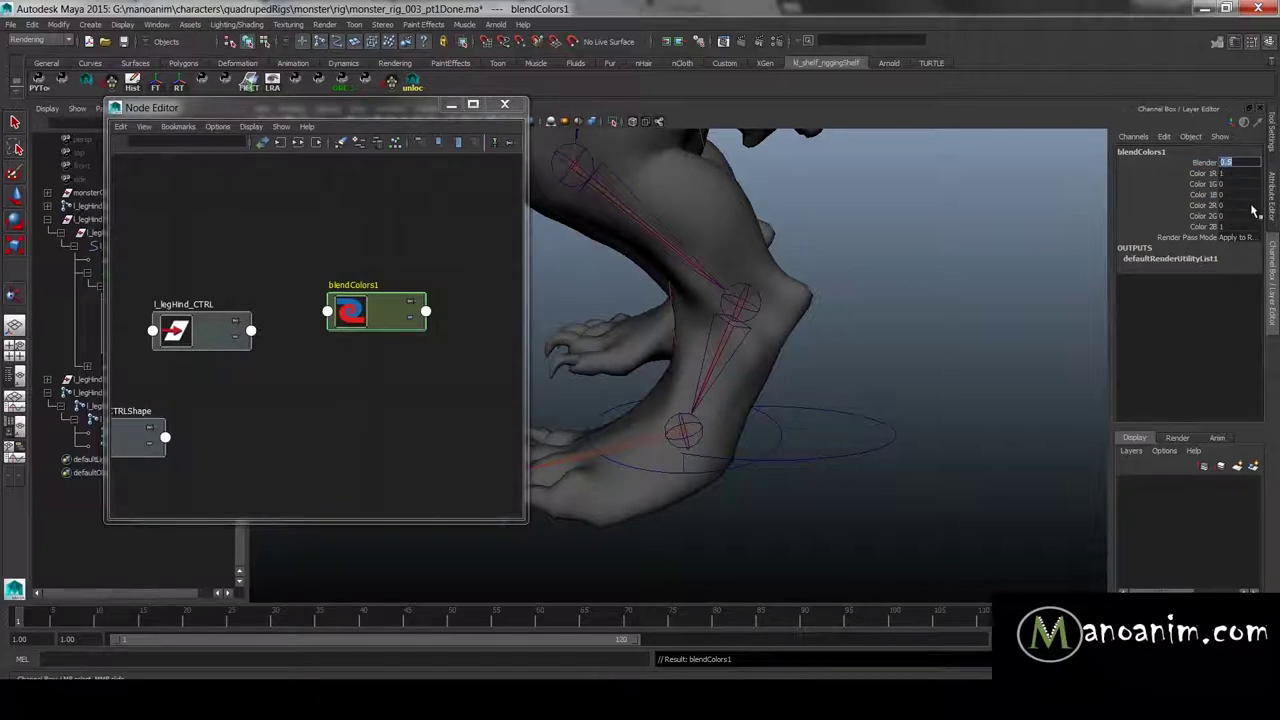
drag(1212, 197, 1220, 176)
click(1226, 163)
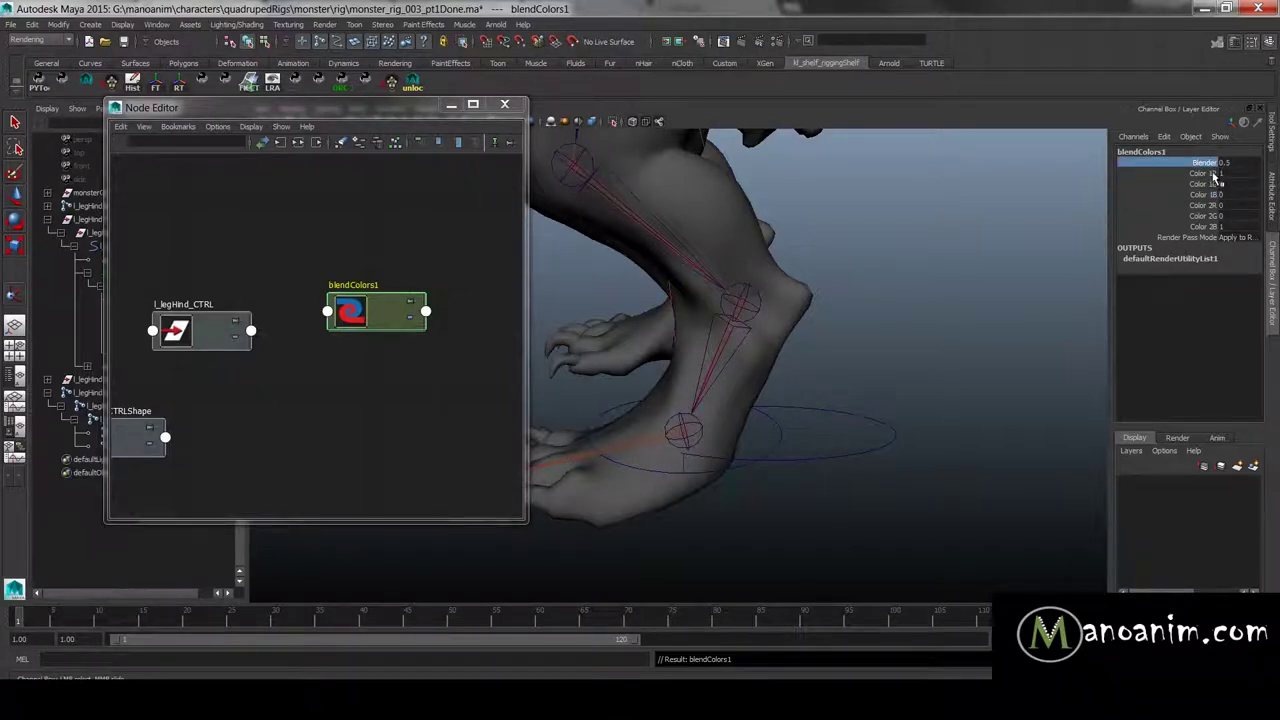
drag(1220, 175, 1224, 196)
Step: Rename the blendColors node as l_legHindBlendAutoRollBall_BLND
drag(352, 285, 364, 302)
double_click(364, 301)
key(BackSpace)
text(l_legHind)
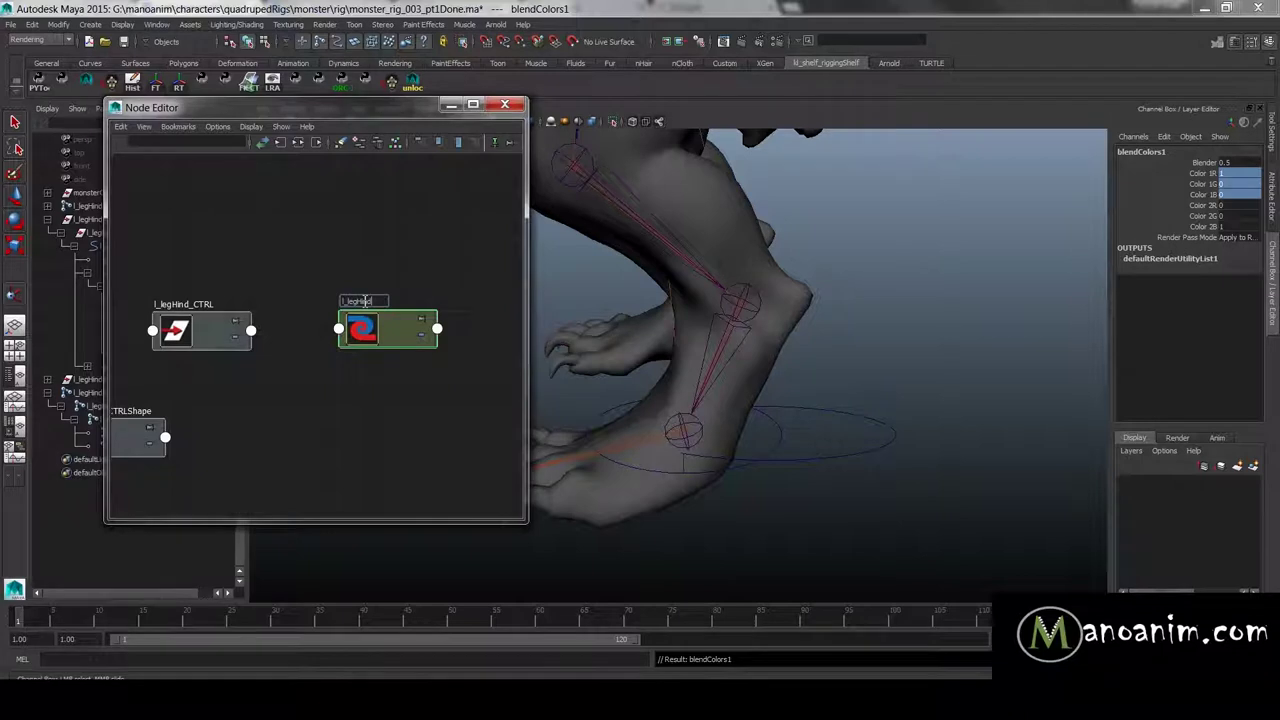
text(Blend)
key(Return)
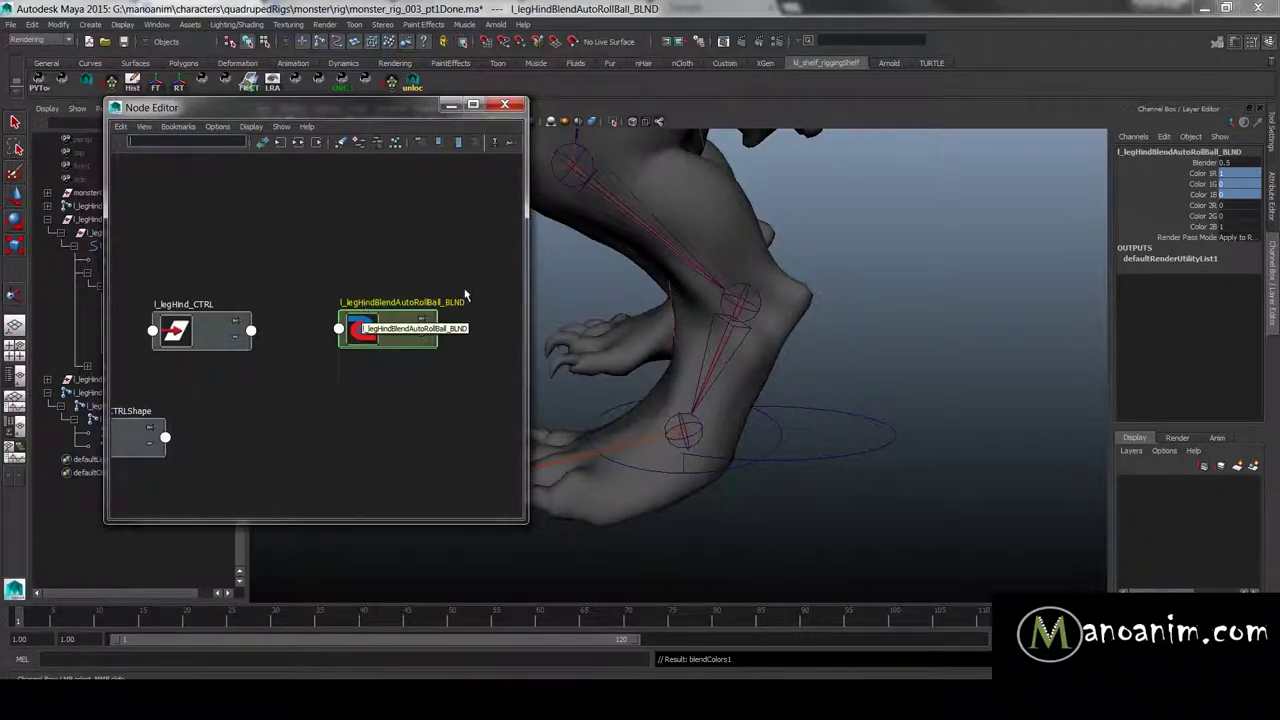
Step: Connect the autoRotateBall attribute of l_legHind_CTRL to the blender input of l_legHindBlendAutoRollBall_BLND
drag(363, 303, 387, 332)
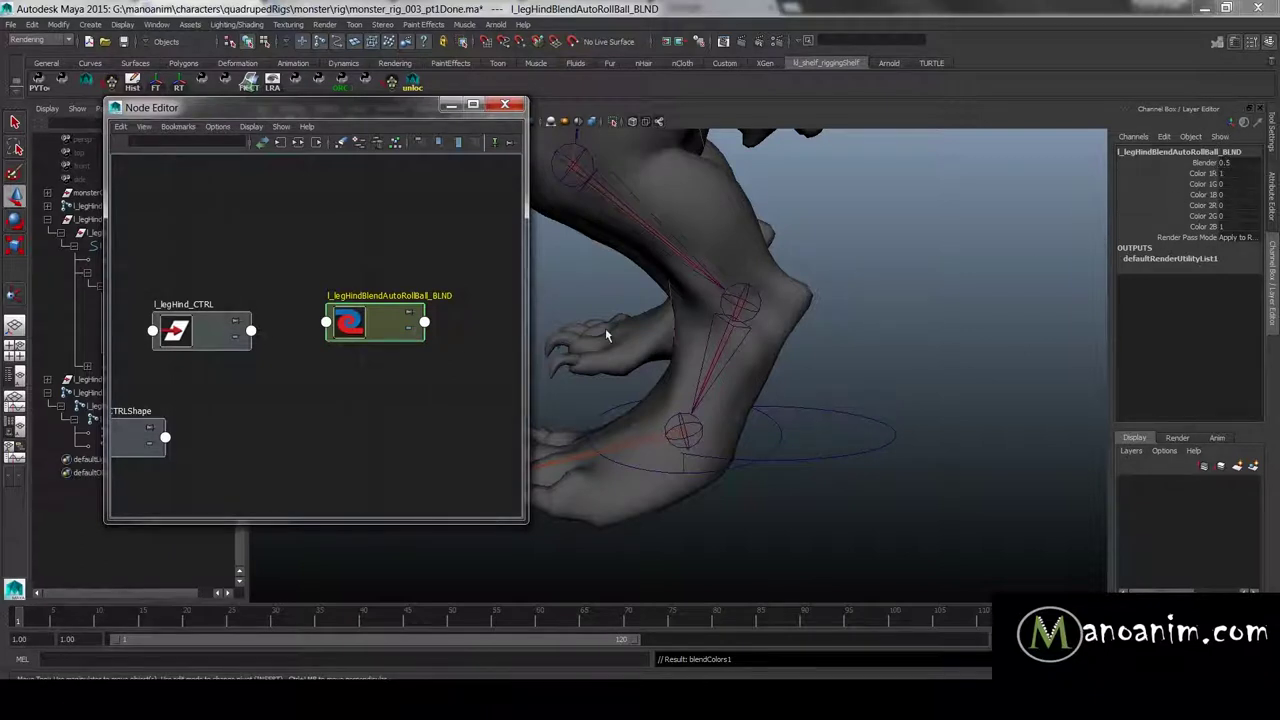
click(758, 311)
drag(405, 318, 400, 290)
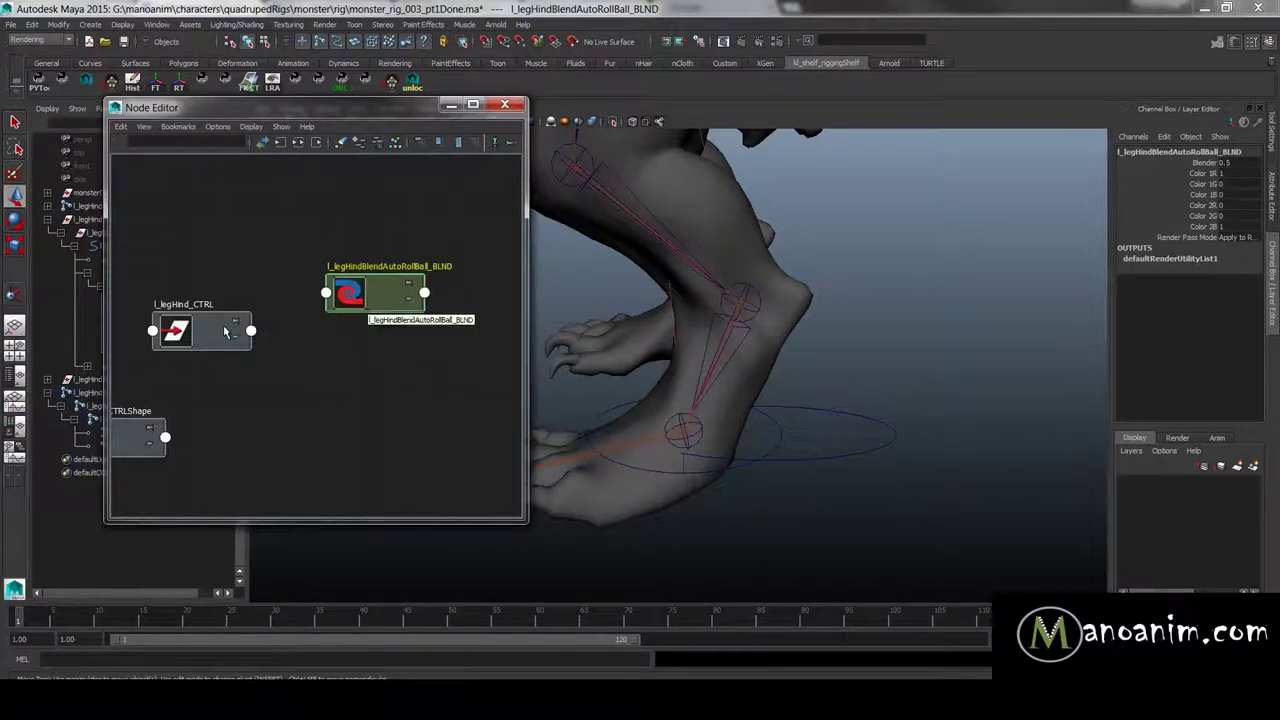
click(212, 333)
scroll(211, 332, up, 1)
shift+middle_drag(211, 332, 444, 278)
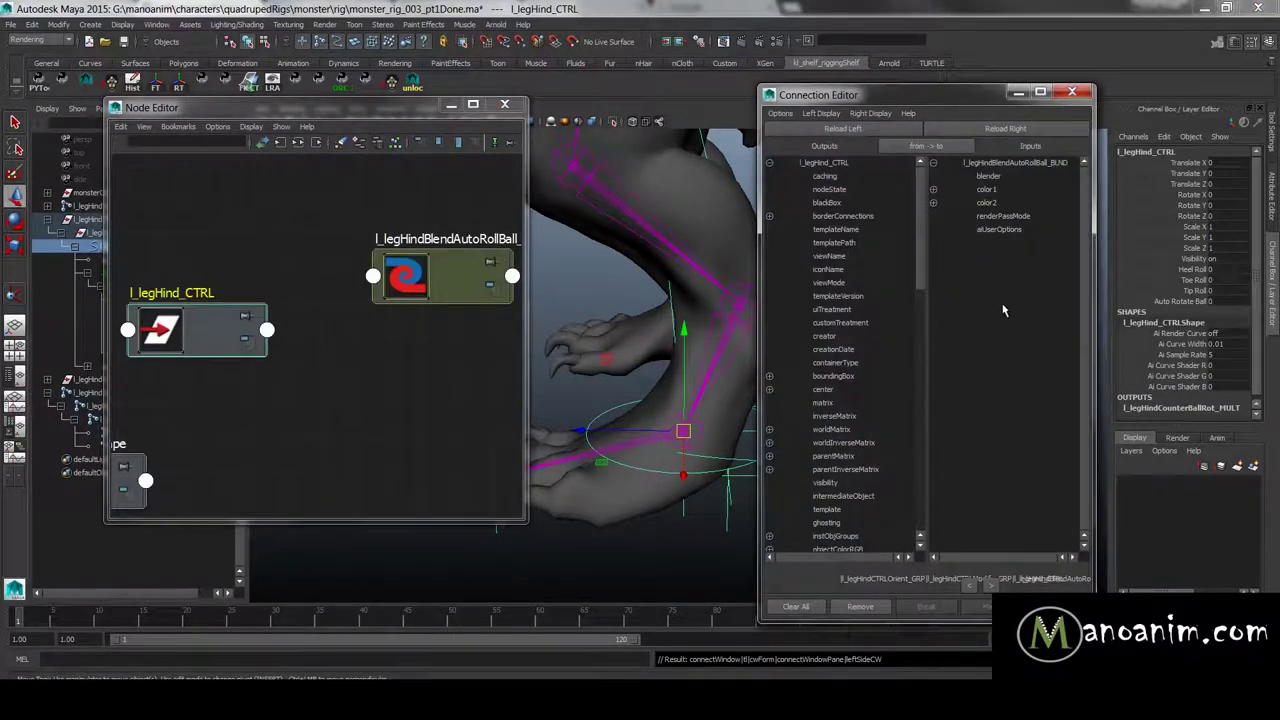
scroll(858, 505, down, 10)
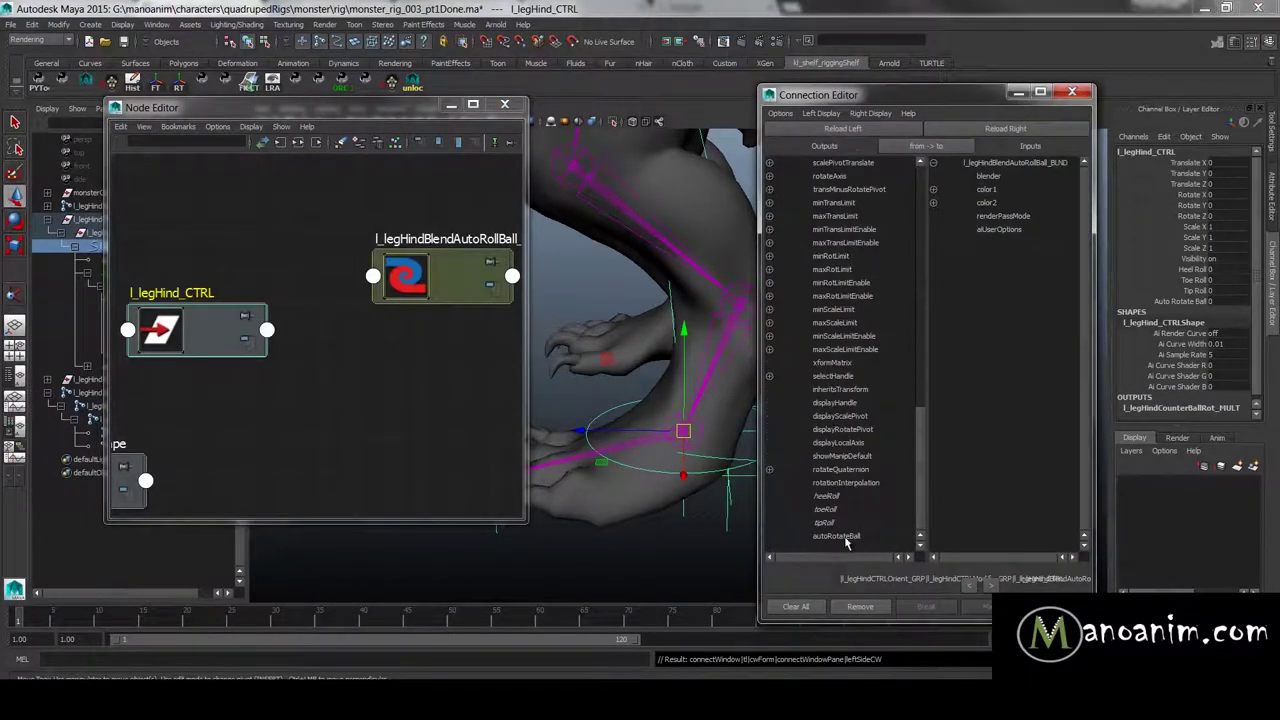
click(845, 538)
click(985, 176)
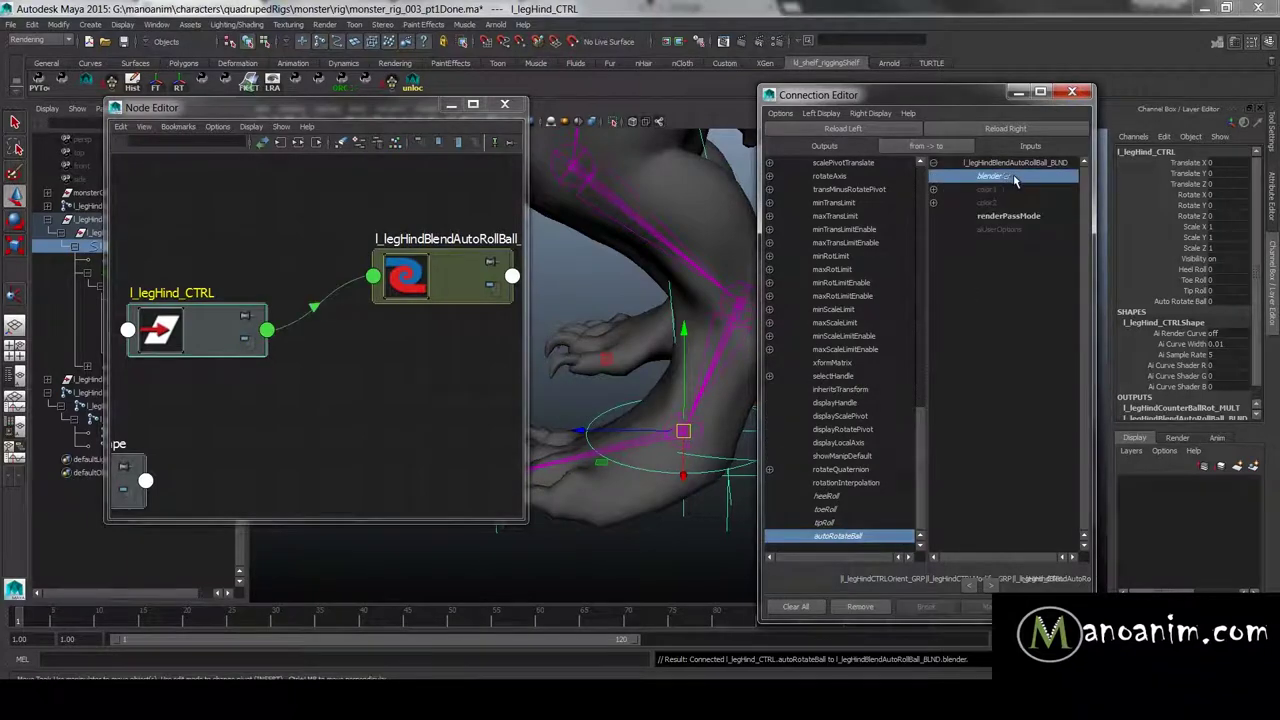
click(1018, 92)
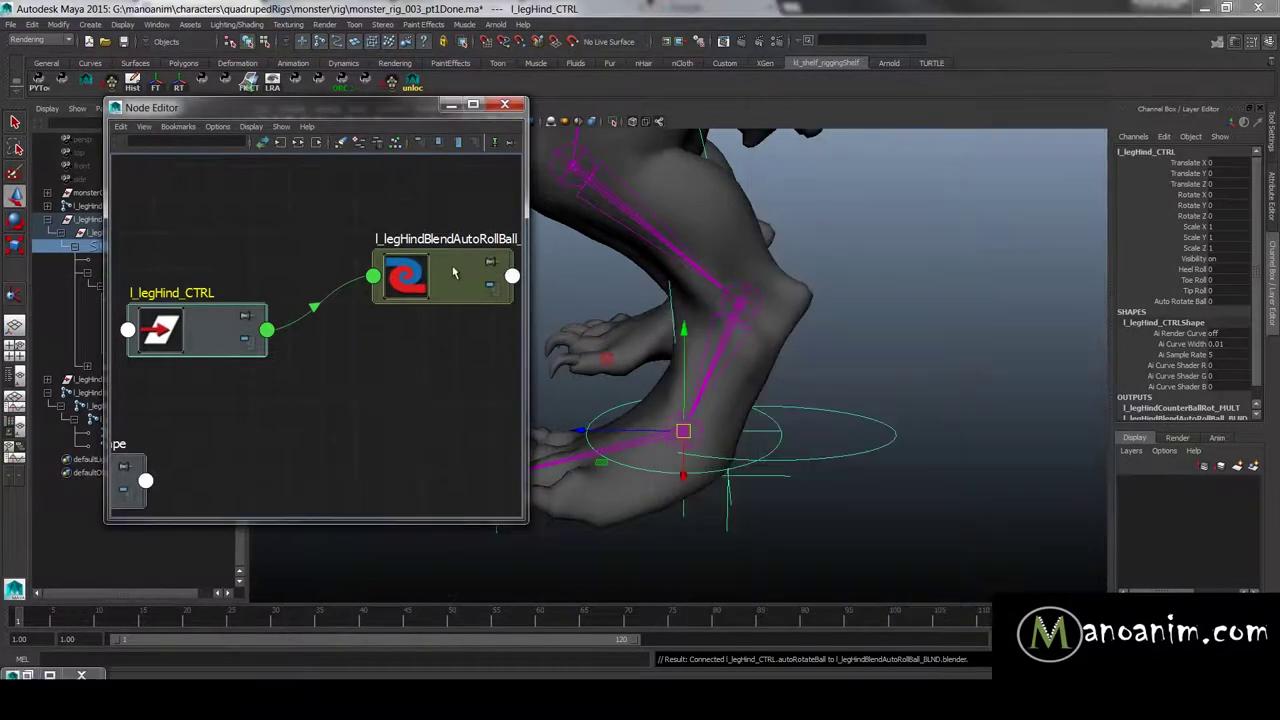
Step: Review the blend node's Color 1 and Color 2 channels and add l_legHindAJCSpring_JNT to the node graph
drag(448, 252, 448, 285)
drag(1237, 211, 1245, 229)
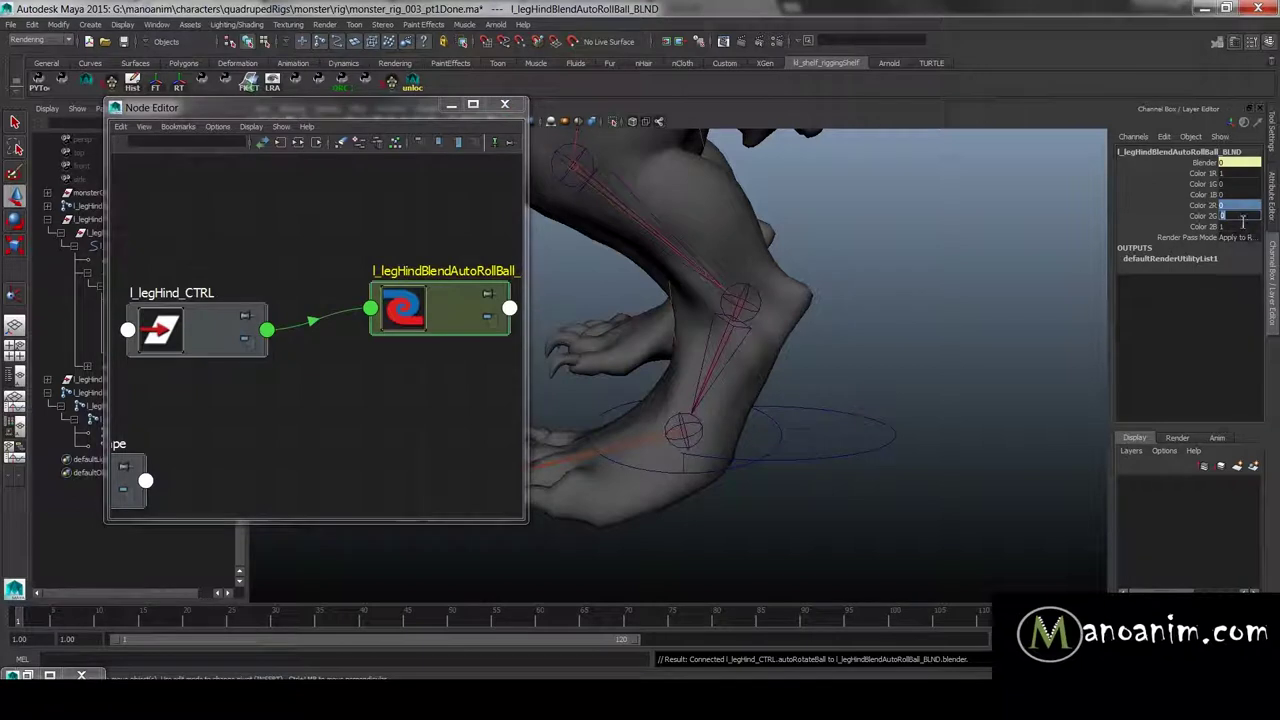
drag(1240, 174, 1236, 185)
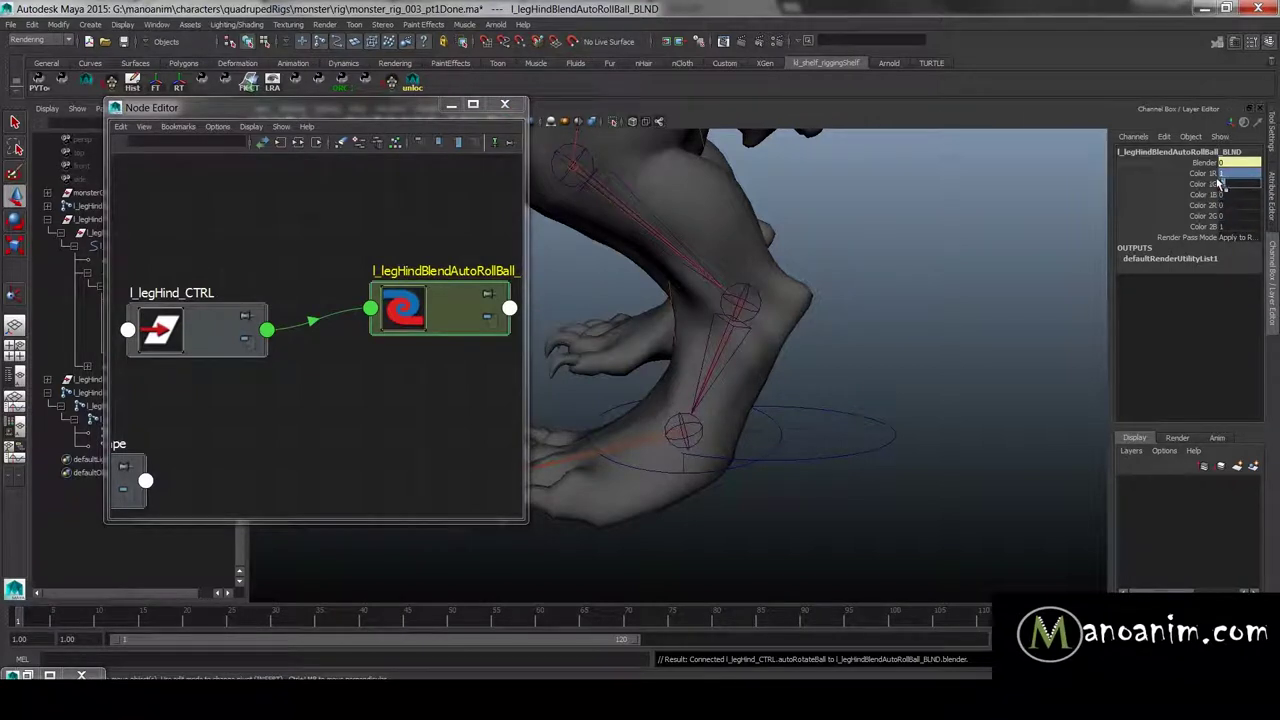
click(1199, 183)
click(1211, 175)
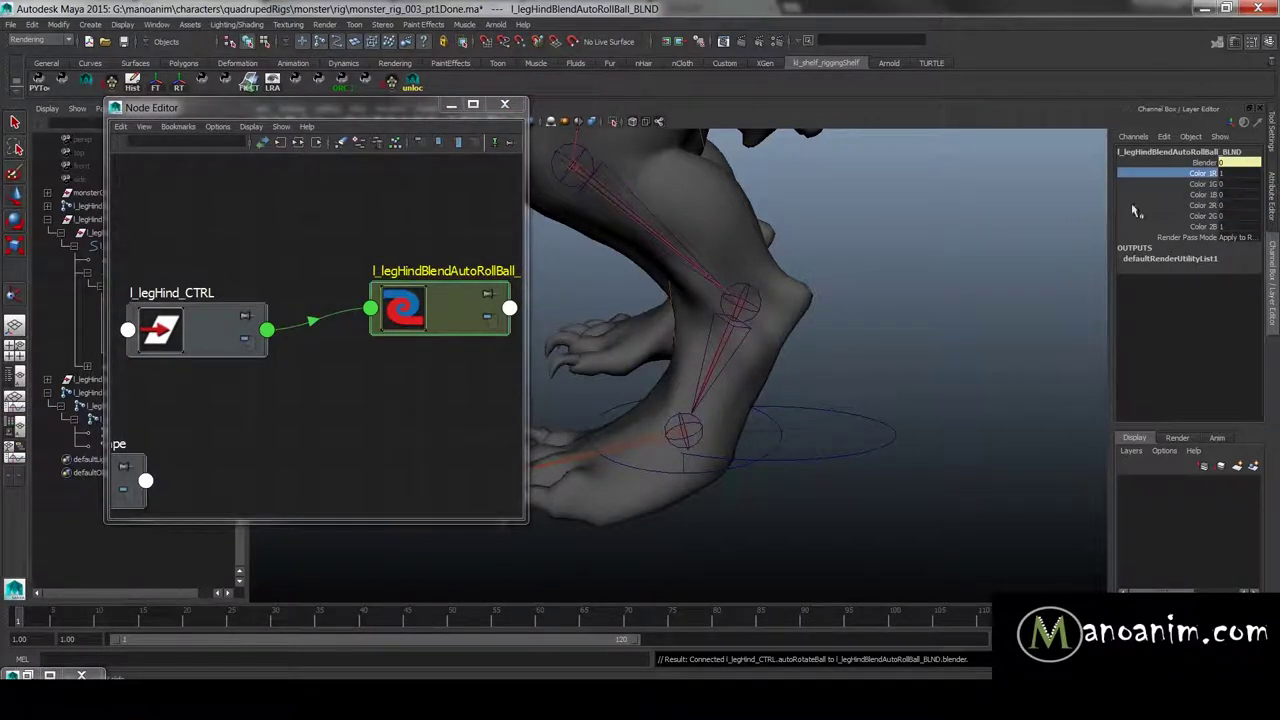
click(776, 318)
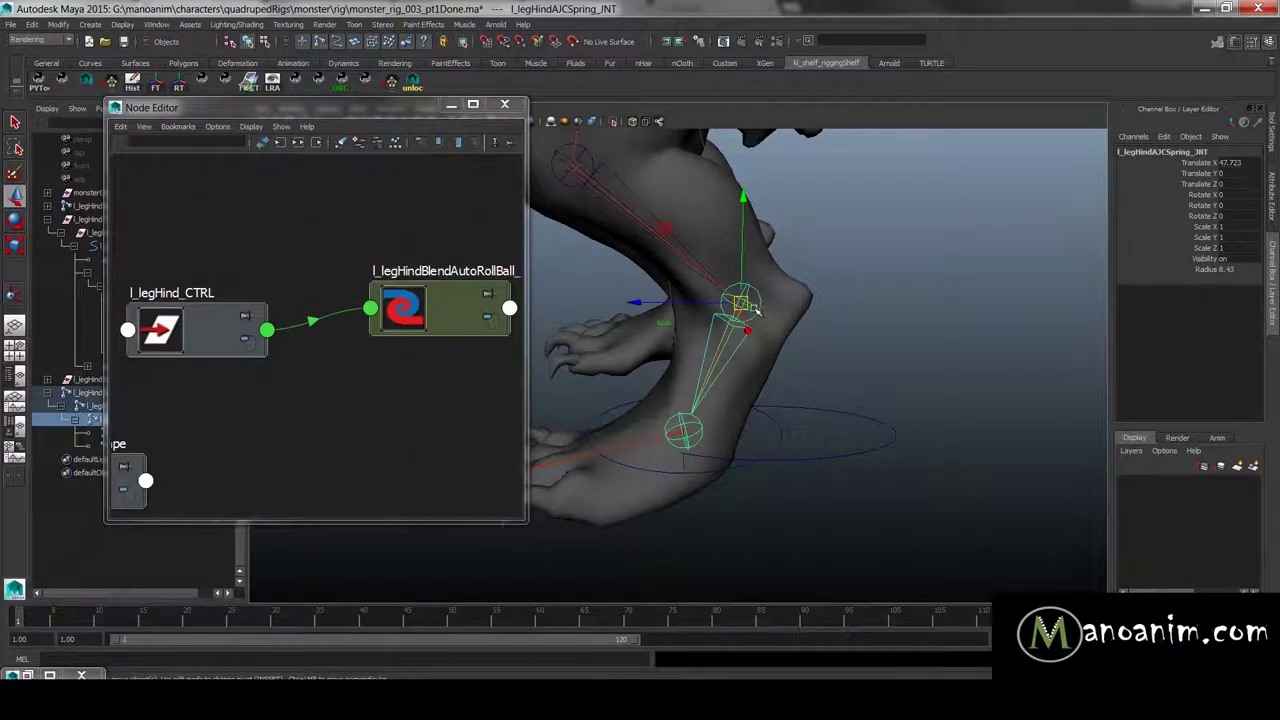
click(359, 143)
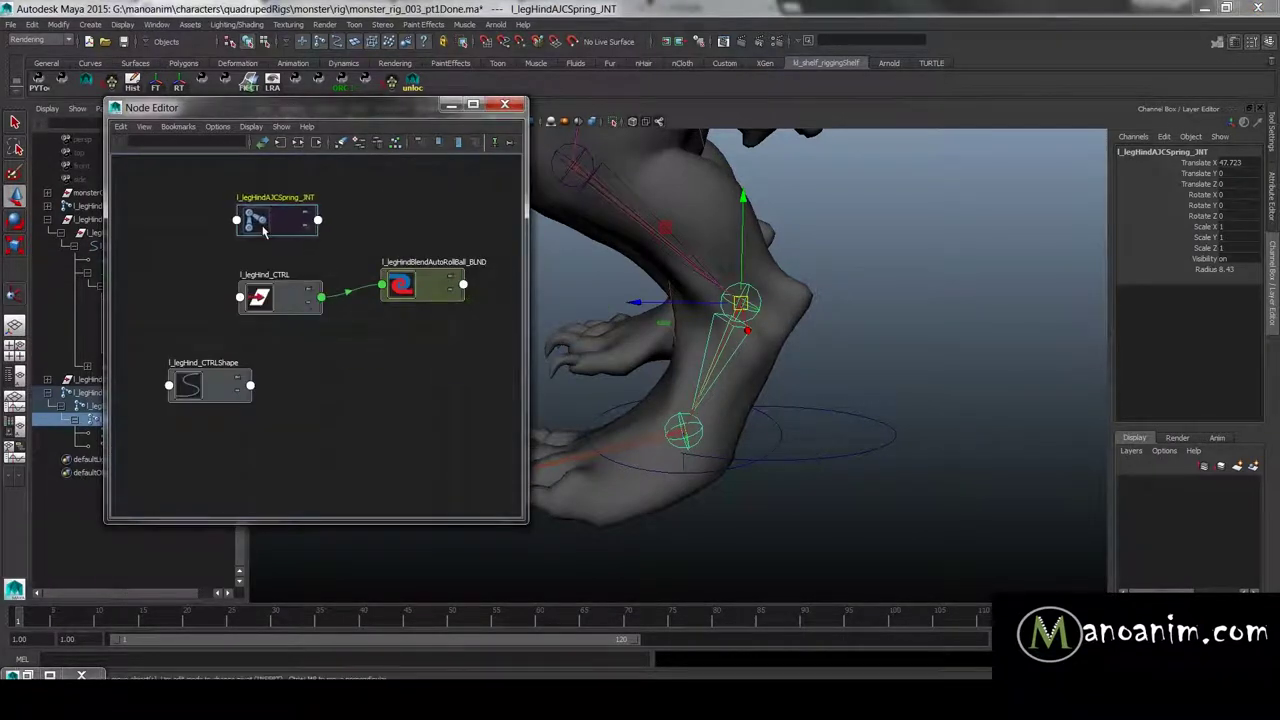
Step: Connect rotateZ of l_legHindAJCSpring_JNT to color1R of l_legHindBlendAutoRollBall_BLND, with the joint's non-keyable attributes hidden from the output list
shift+middle_drag(279, 224, 416, 292)
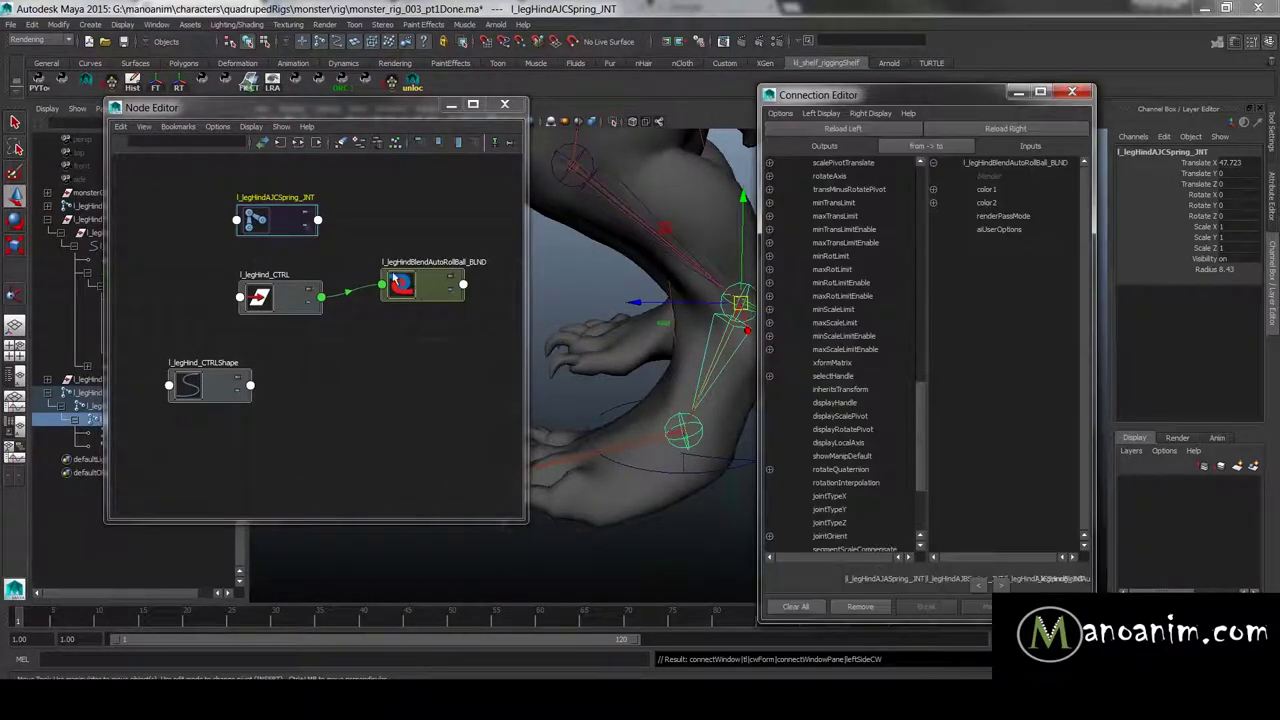
scroll(850, 480, down, 4)
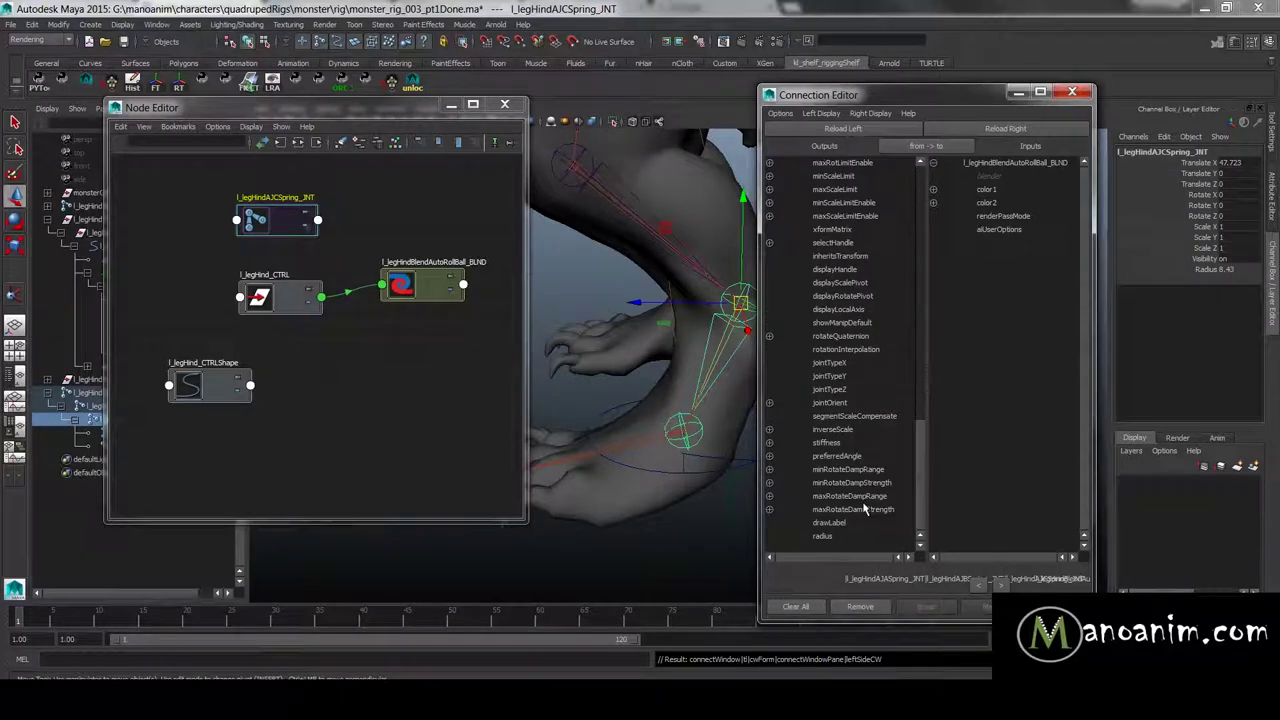
scroll(880, 255, up, 4)
click(821, 113)
click(832, 188)
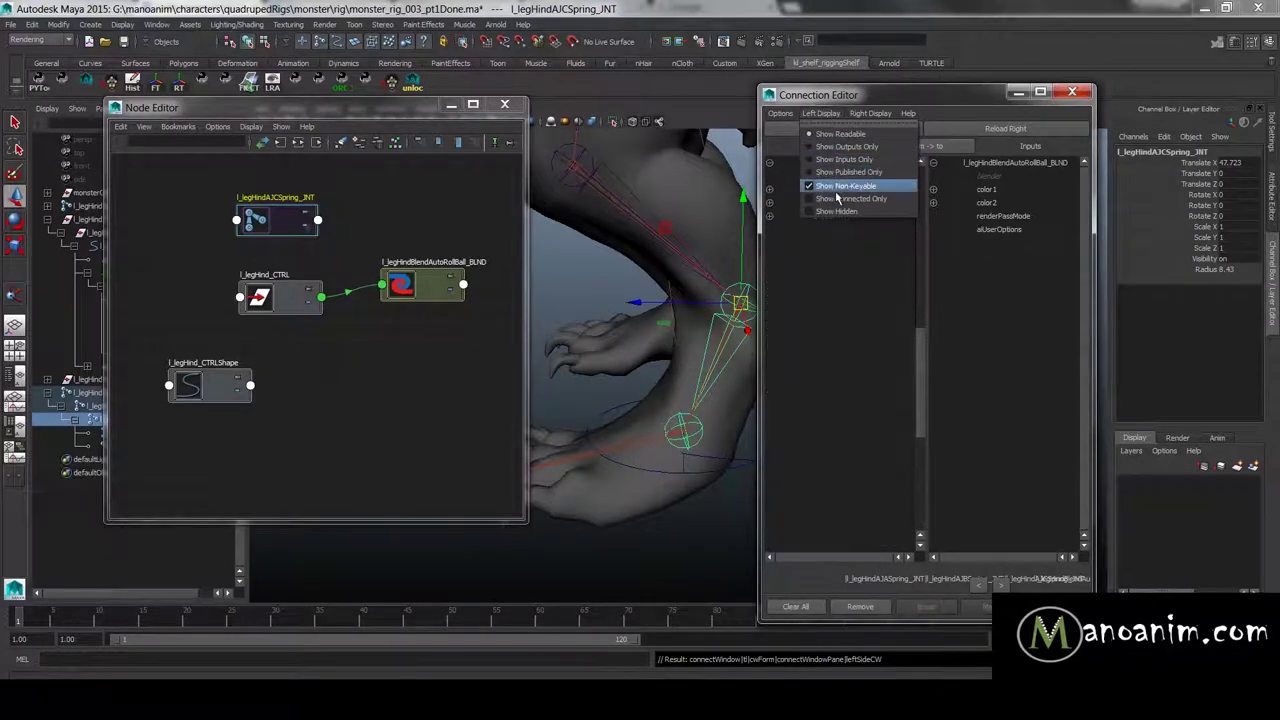
click(831, 190)
click(770, 203)
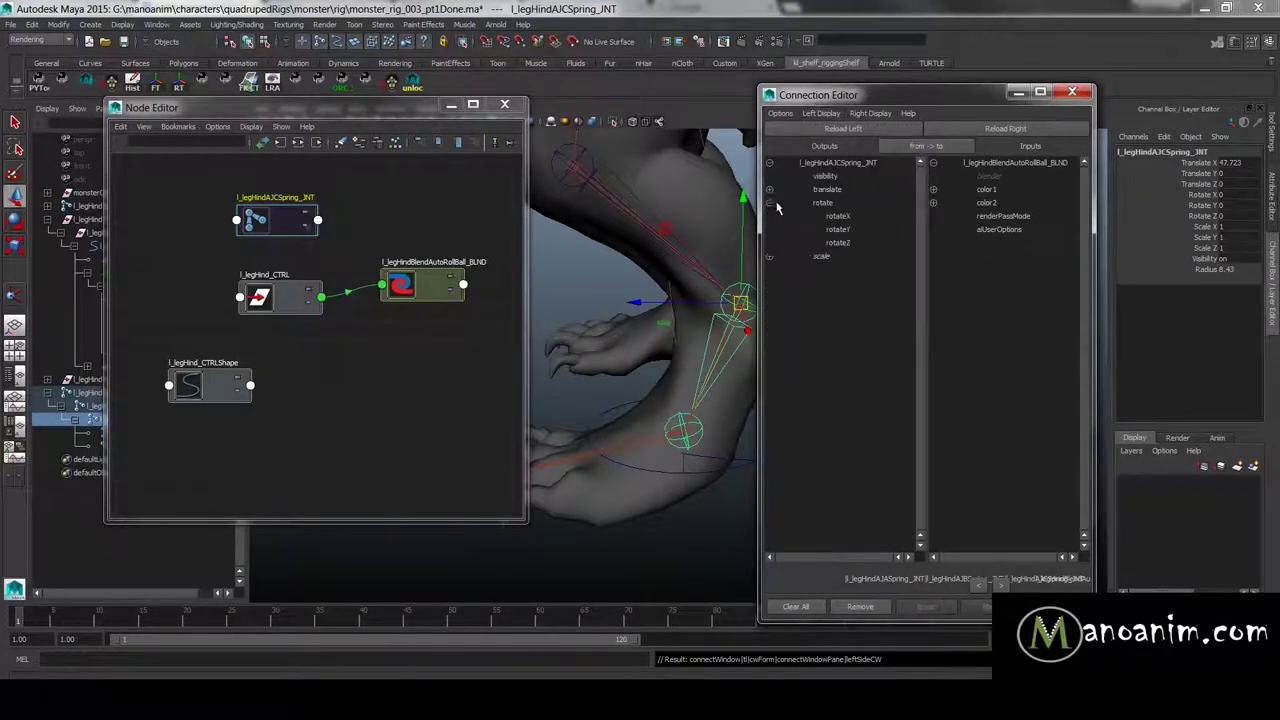
click(851, 244)
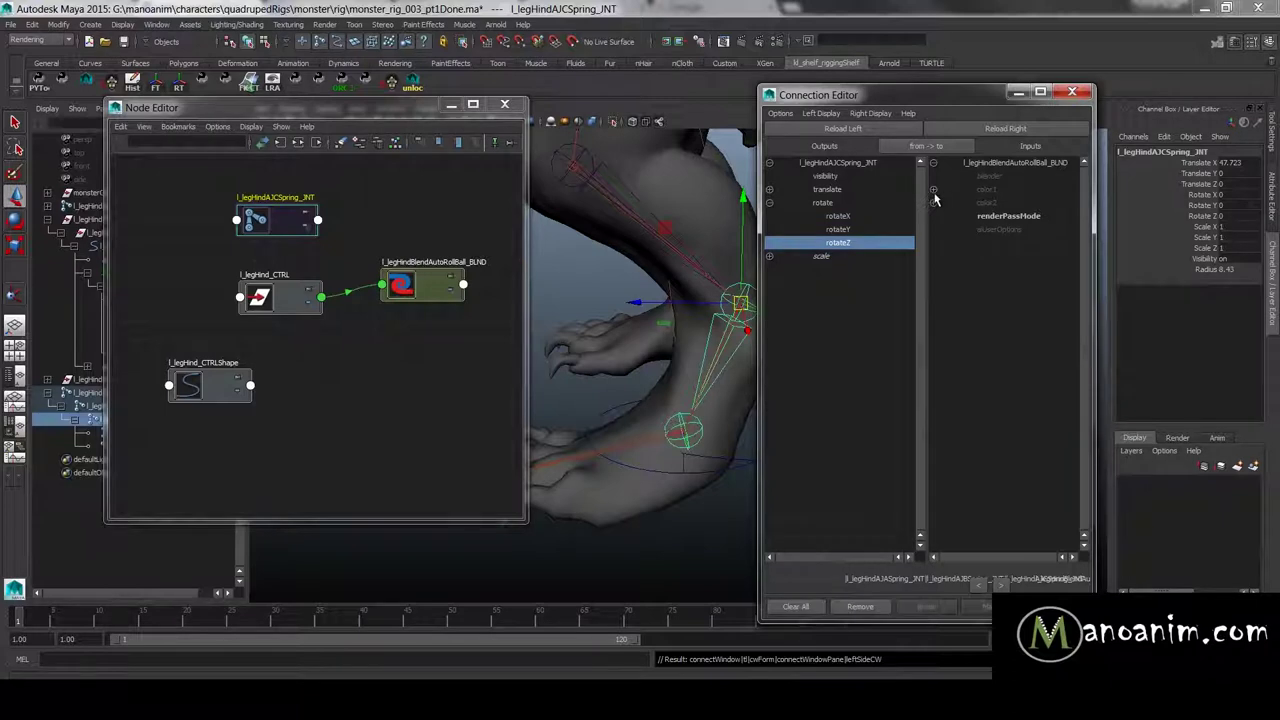
click(933, 190)
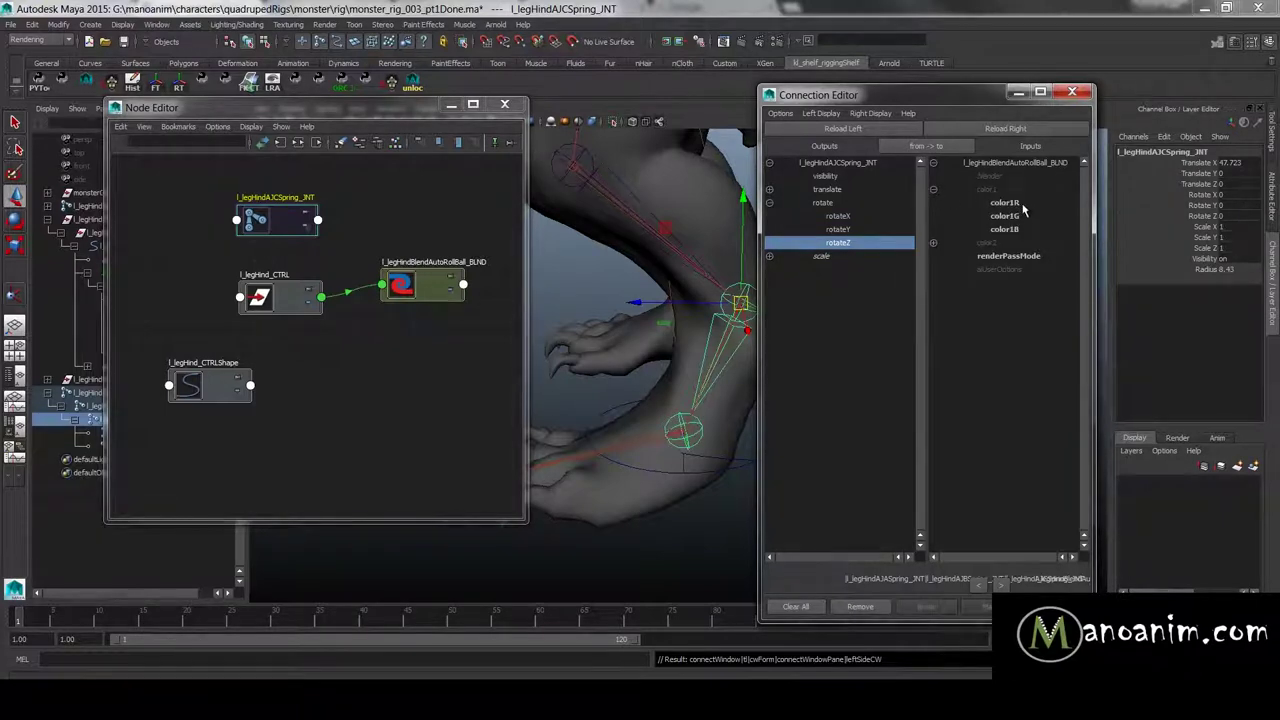
click(1022, 204)
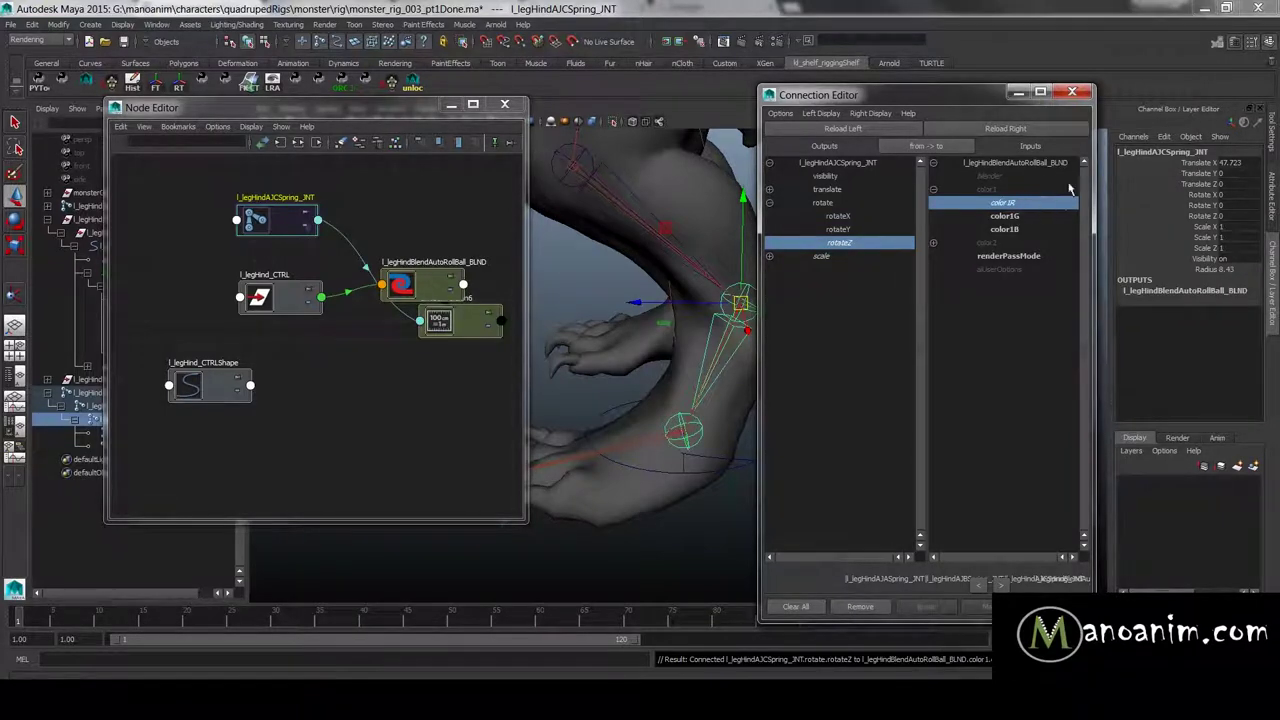
Step: Raise l_legHind_CTRL about 21 units and compare the blend node's Color 1R with the spring joint's Rotate Z
drag(447, 275, 482, 234)
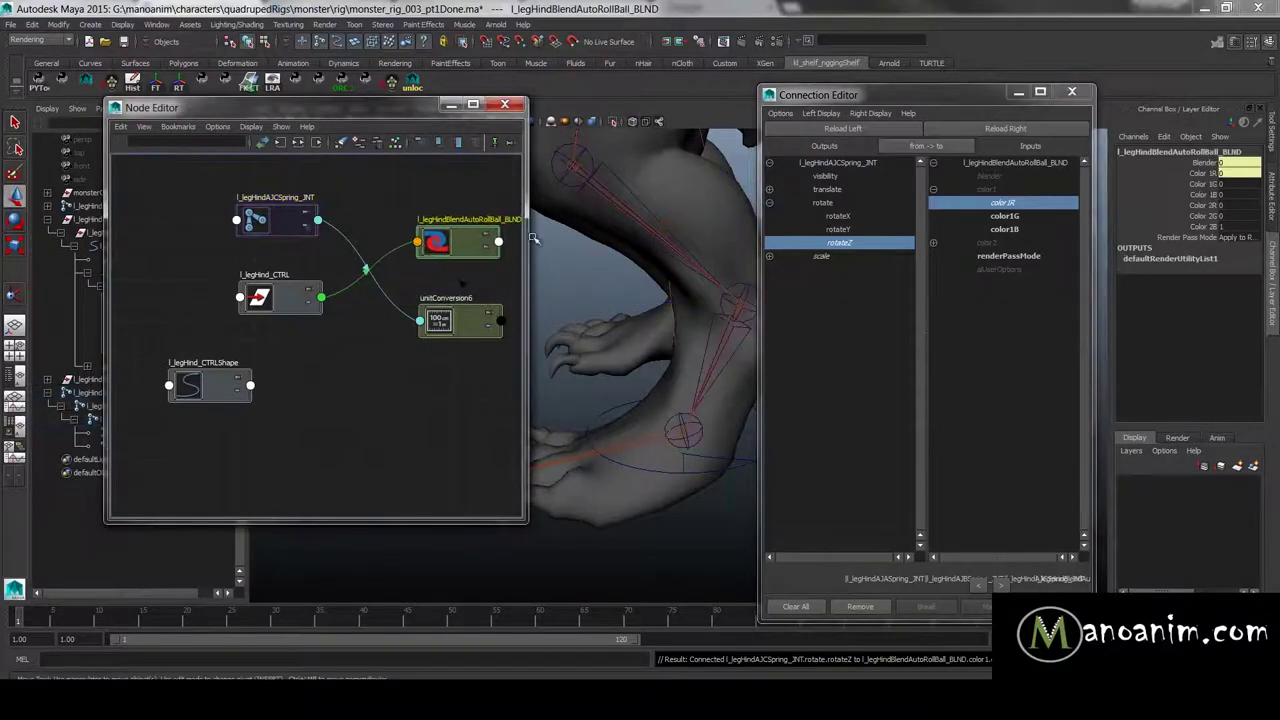
click(1225, 175)
click(735, 460)
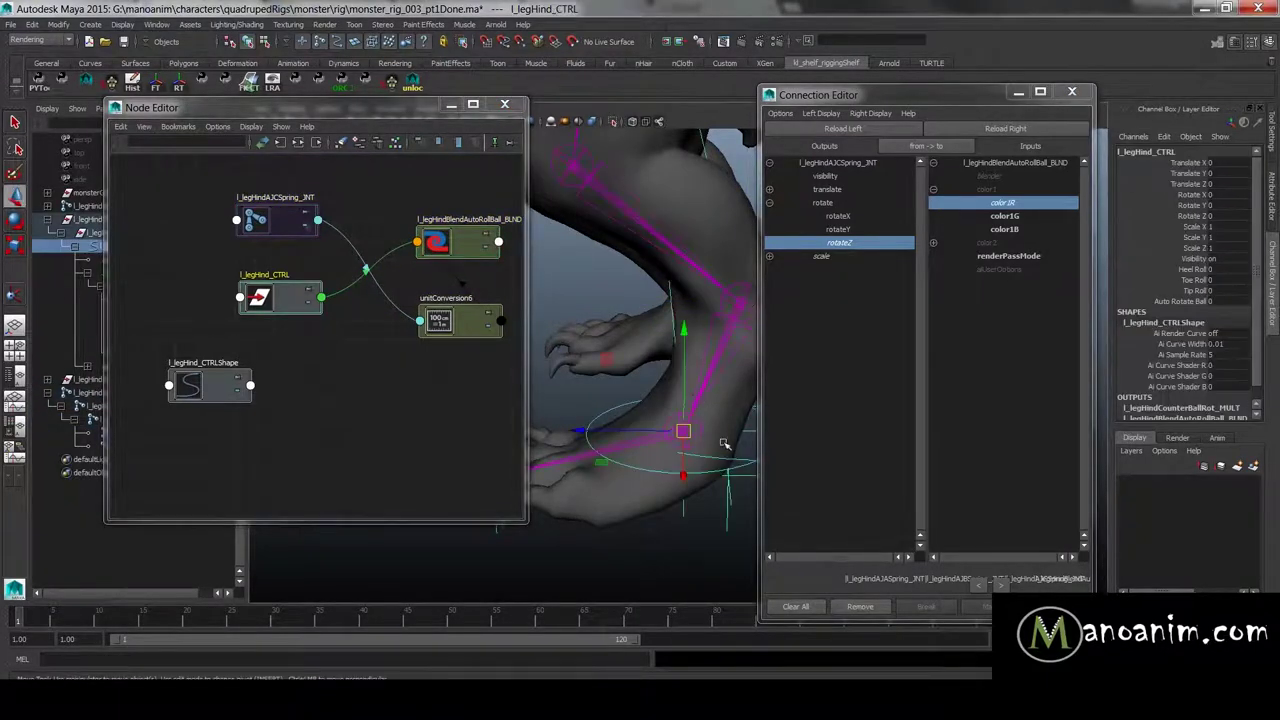
drag(686, 338, 686, 253)
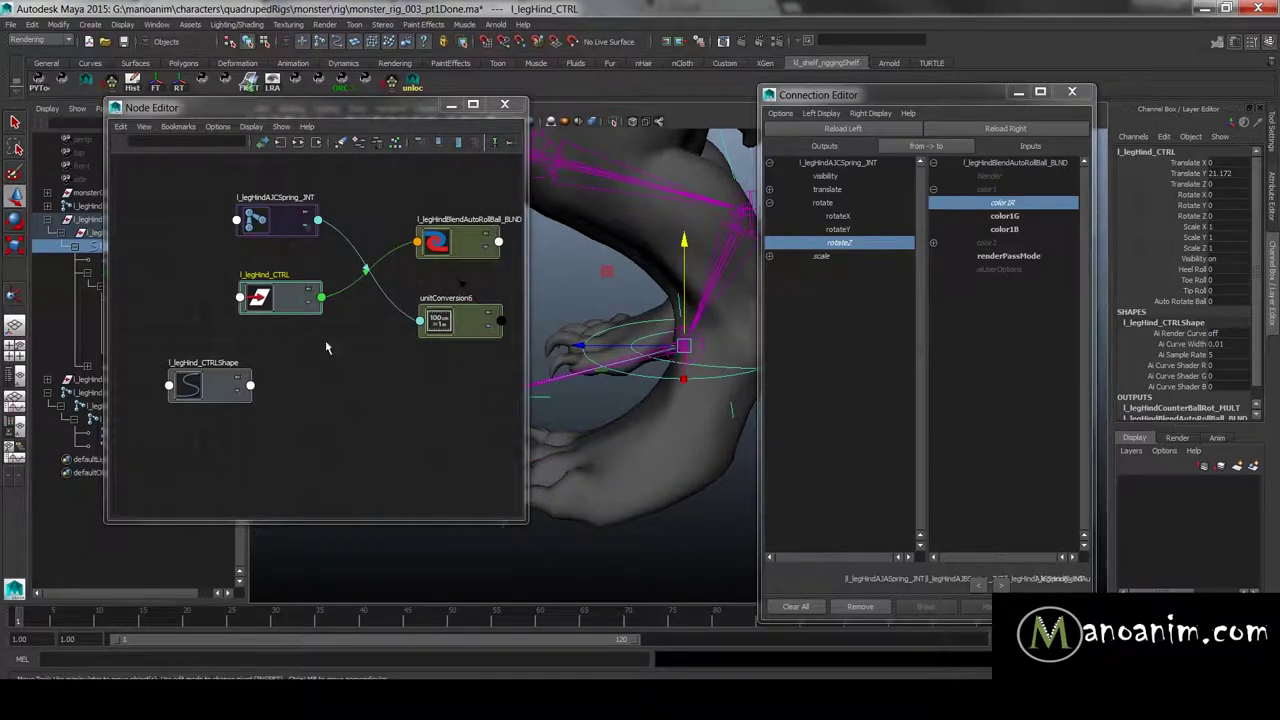
click(450, 240)
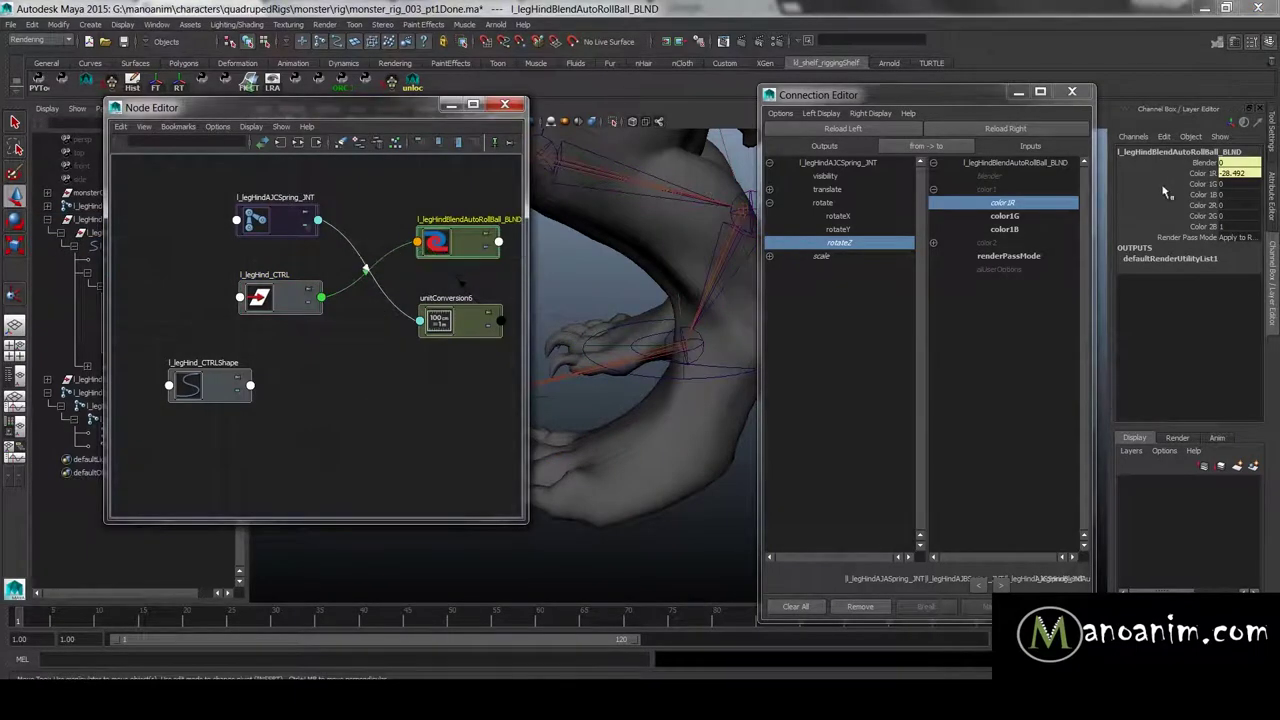
click(744, 261)
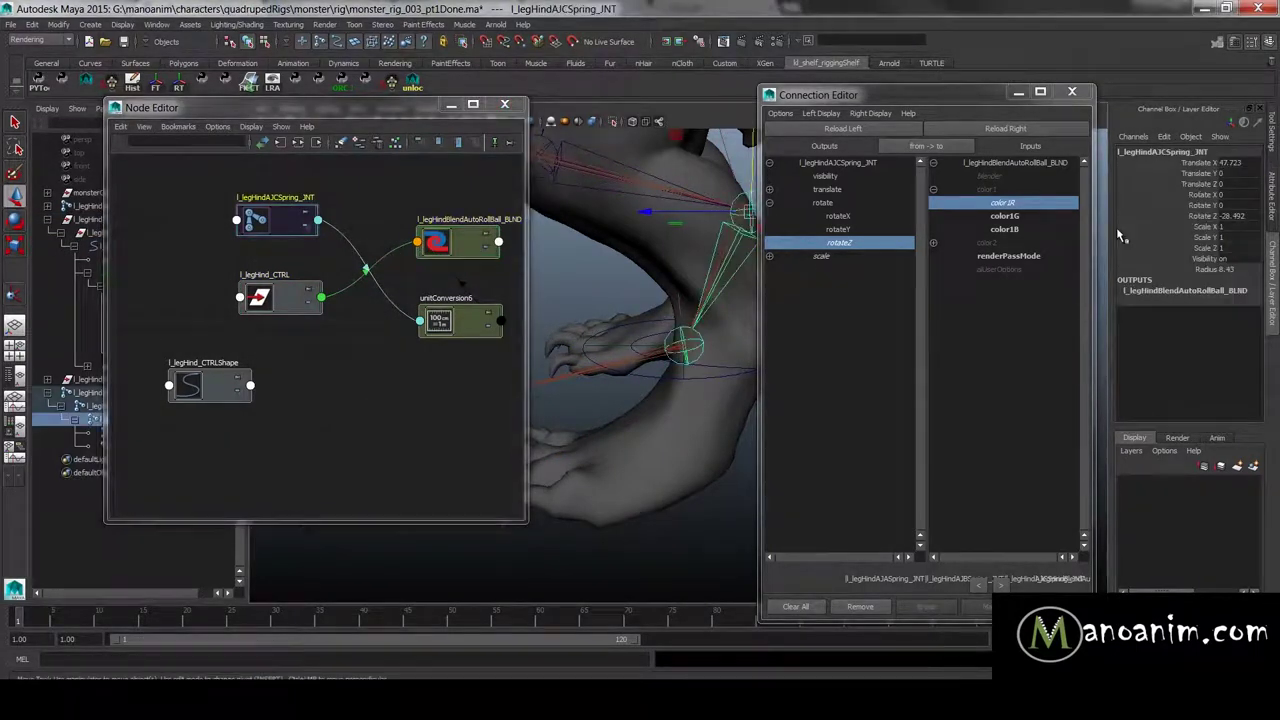
click(1203, 217)
key(e)
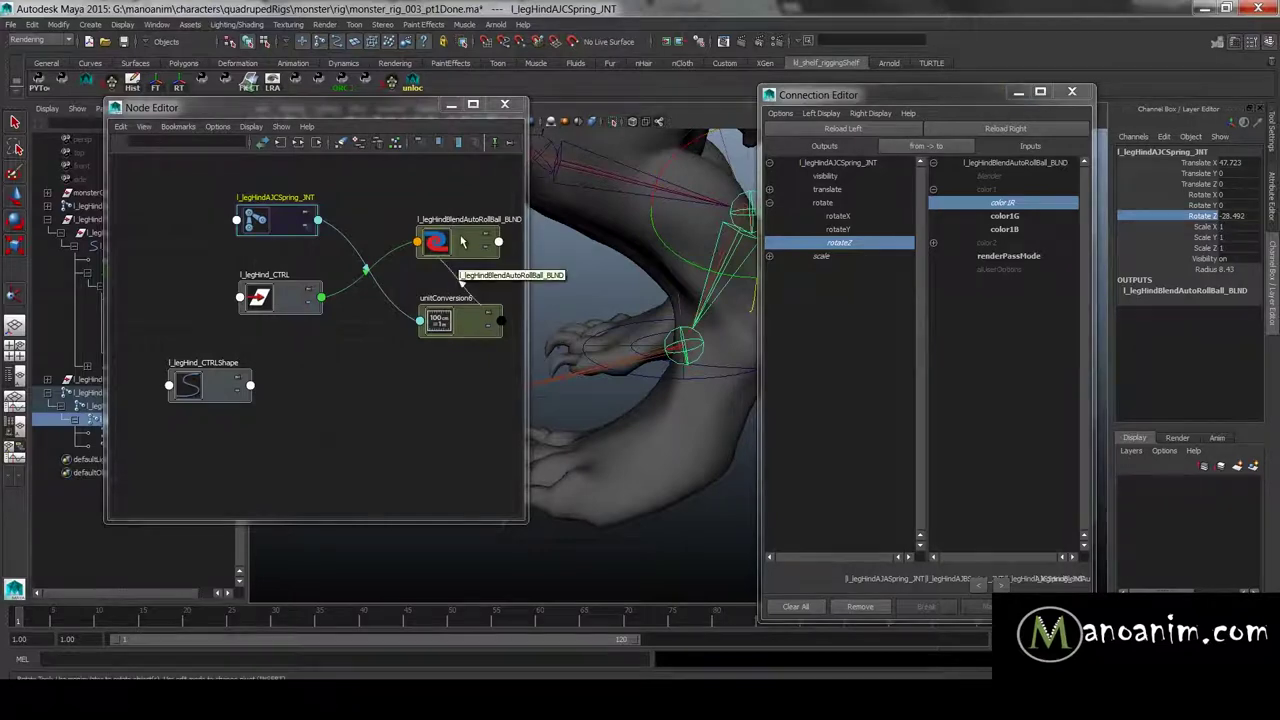
Step: Arrange unitConversion6 beside the spring joint and the blend node beside l_legHind_CTRL, and move the Node Editor clear of the Outliner
drag(465, 244, 504, 234)
drag(455, 320, 380, 188)
drag(478, 250, 457, 303)
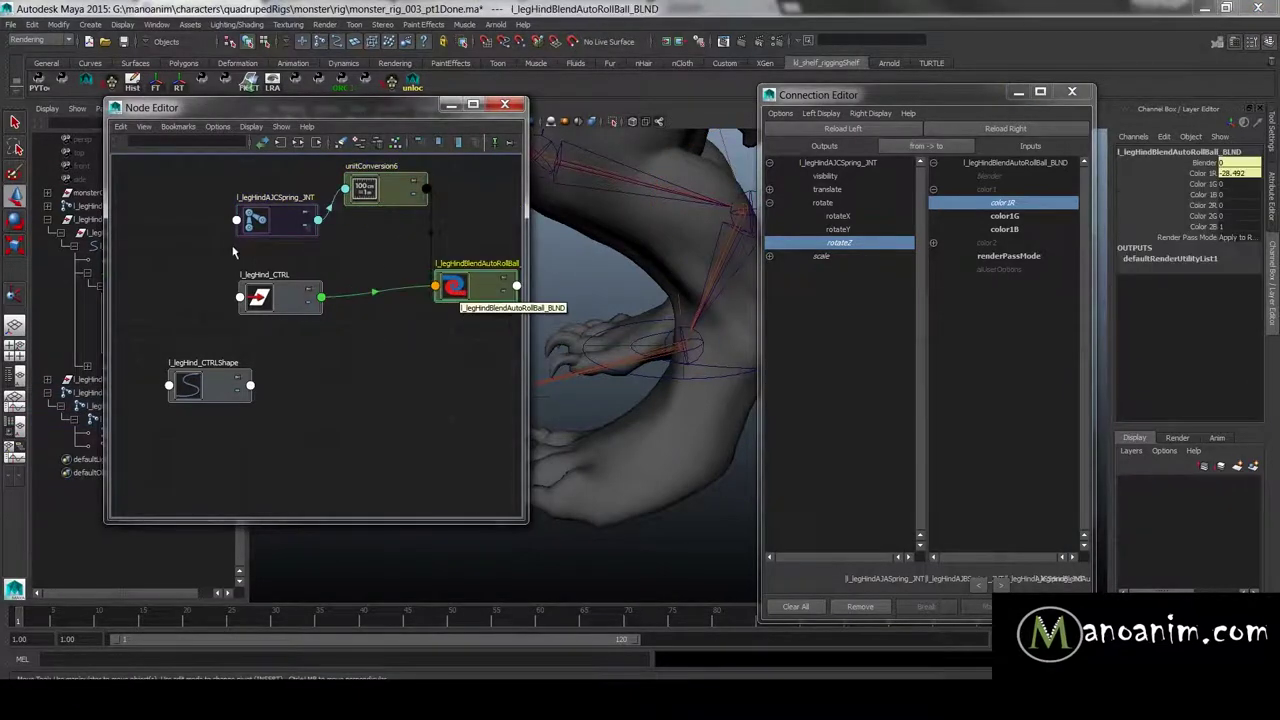
click(279, 300)
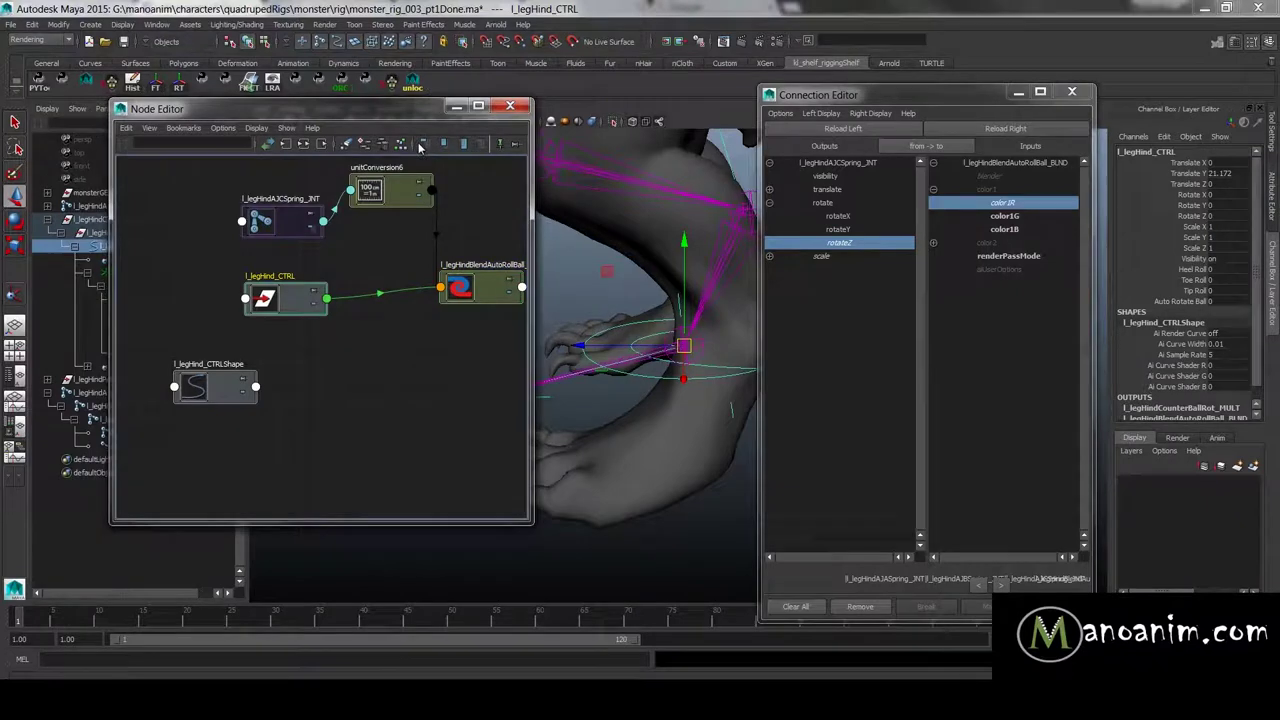
drag(330, 107, 416, 216)
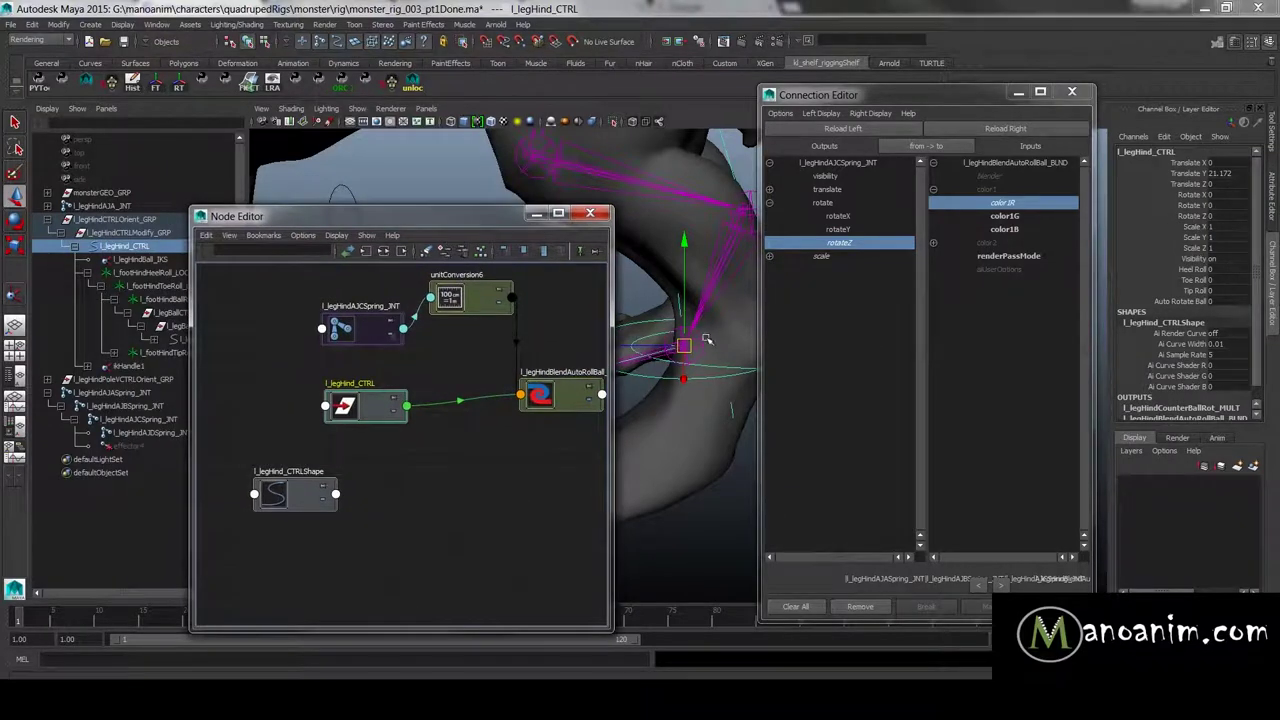
key(e)
mouse_move(740, 259)
mouse_down()
mouse_move(725, 257)
mouse_move(746, 268)
mouse_up()
key(ctrl+z)
Step: Uncover the foot in the viewport, try rotating l_legBall_CTRL around X, and undo the rotation
drag(317, 217, 320, 221)
drag(322, 357, 317, 469)
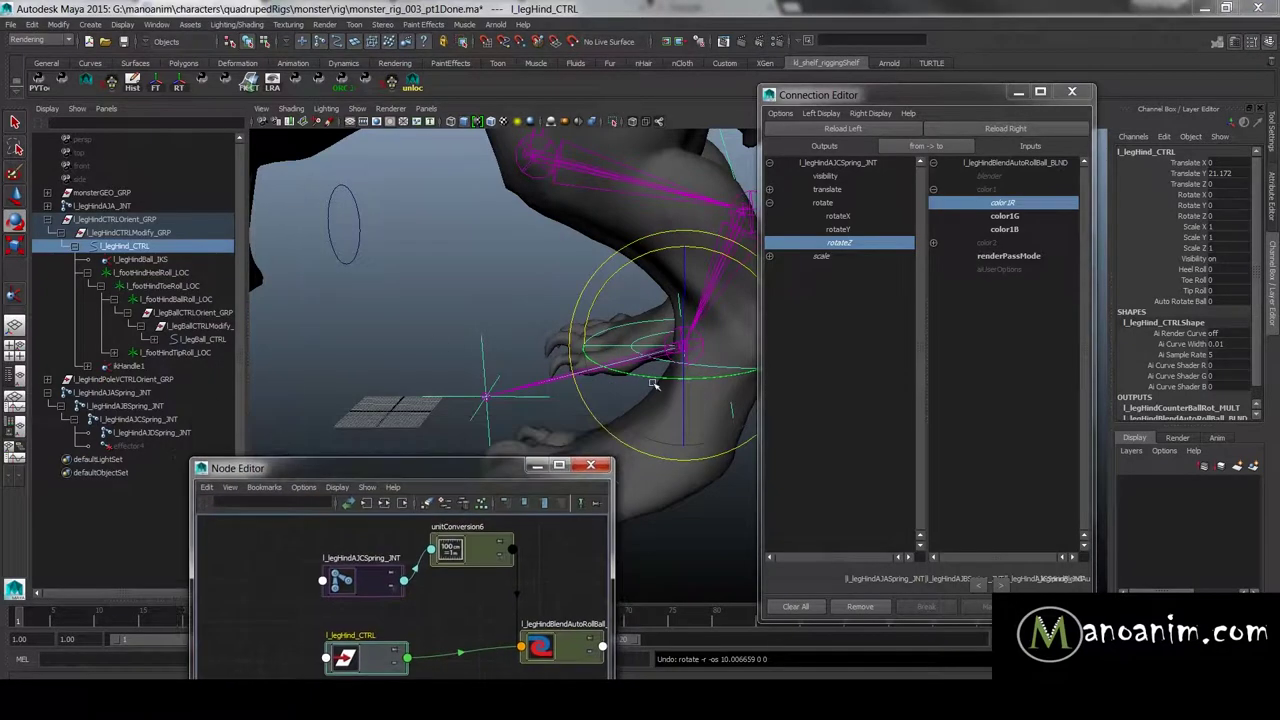
key(w)
alt+middle_drag(648, 315, 464, 327)
click(614, 373)
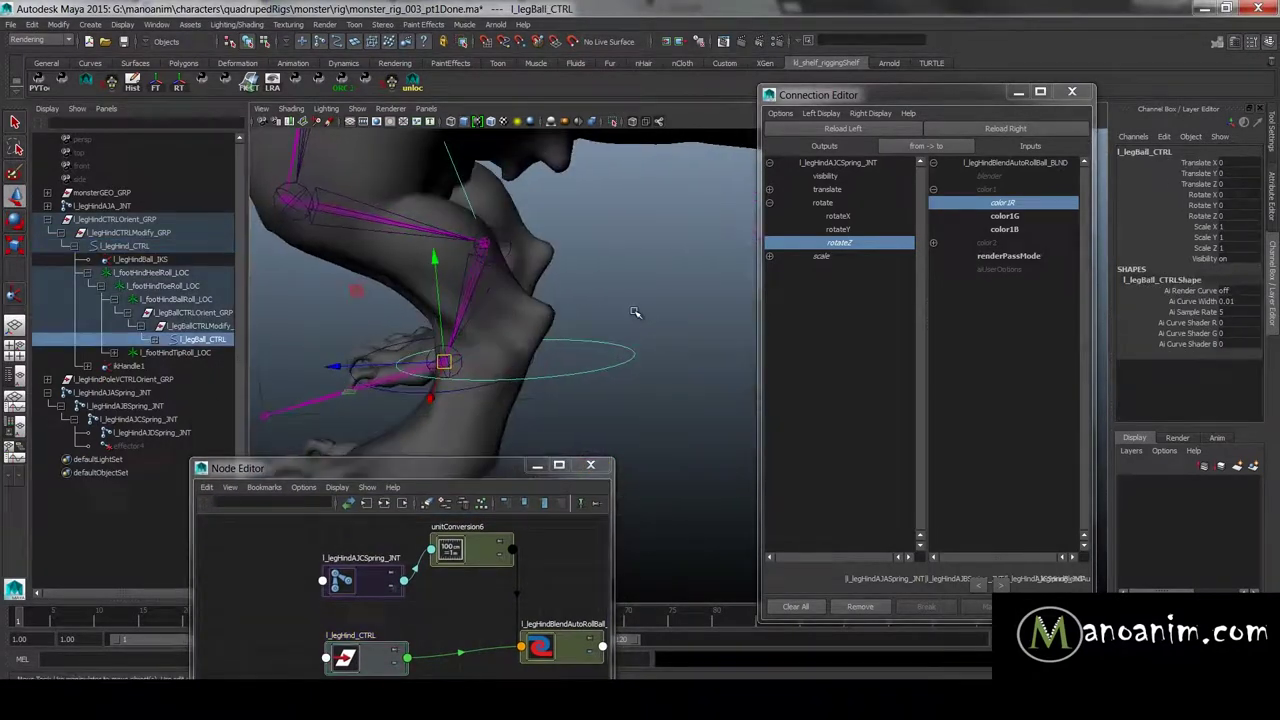
key(e)
mouse_move(509, 287)
mouse_down()
mouse_move(476, 275)
mouse_move(494, 280)
mouse_up()
key(ctrl+z)
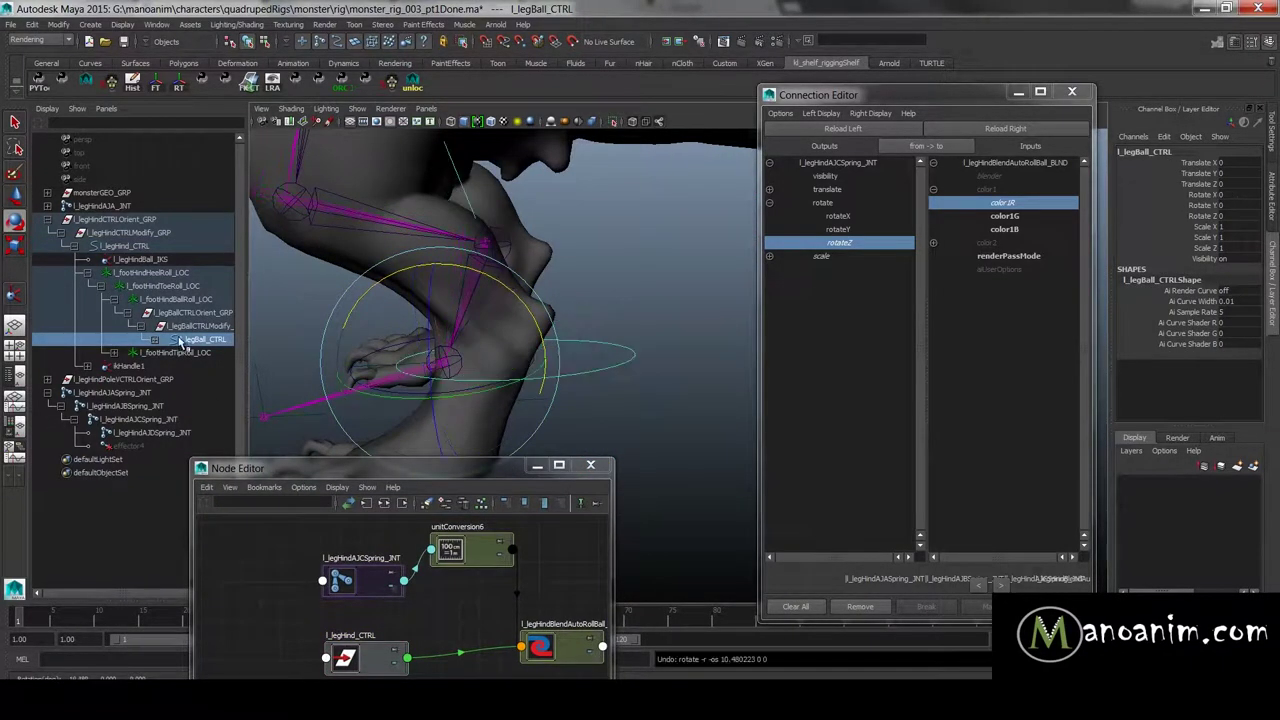
Step: Compare the rotate channels of l_legBallCTRLOrient_GRP and l_legBallCTRLModify_GRP, and duplicate l_legBallCTRLModify_GRP
click(195, 312)
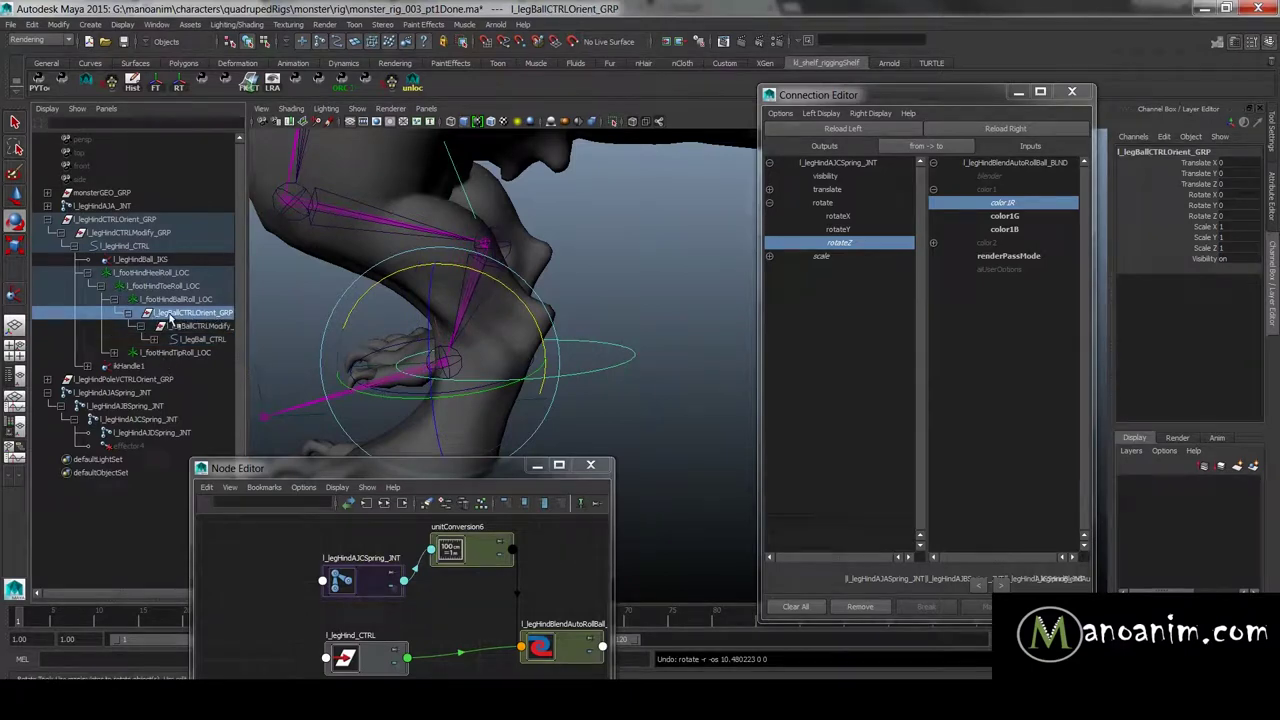
drag(425, 480, 524, 298)
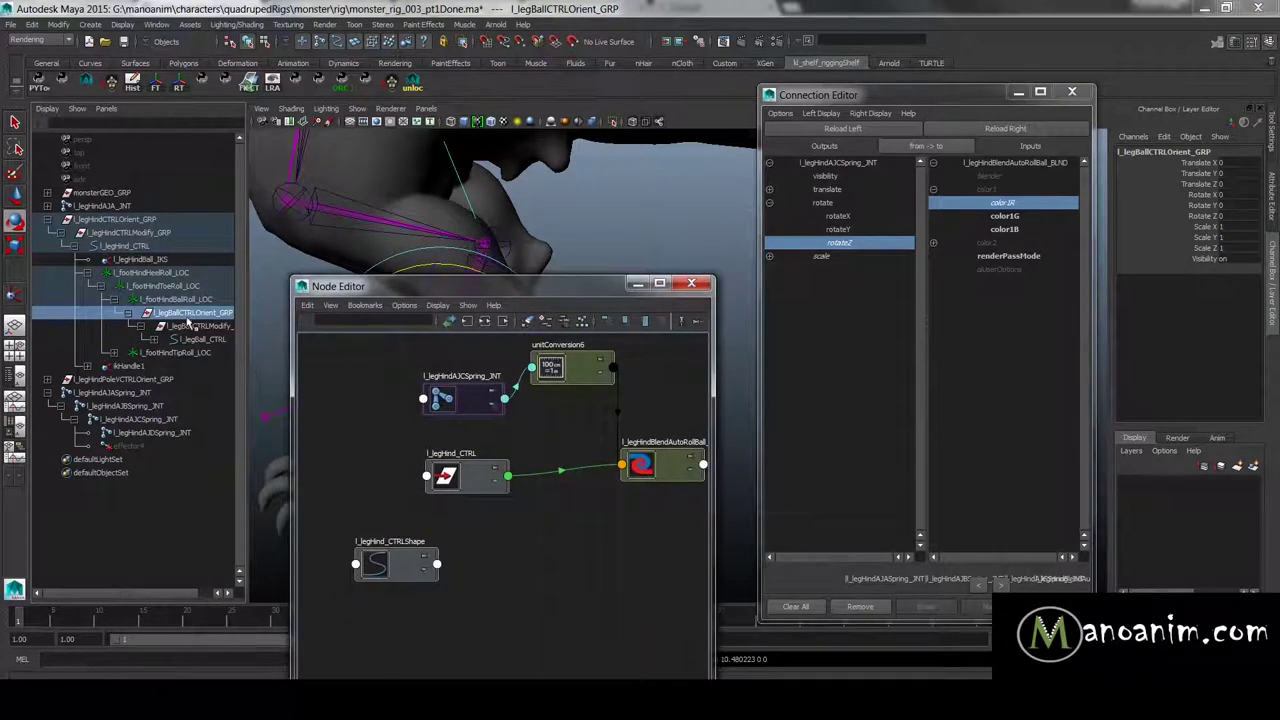
drag(1212, 196, 1213, 218)
drag(1212, 163, 1213, 218)
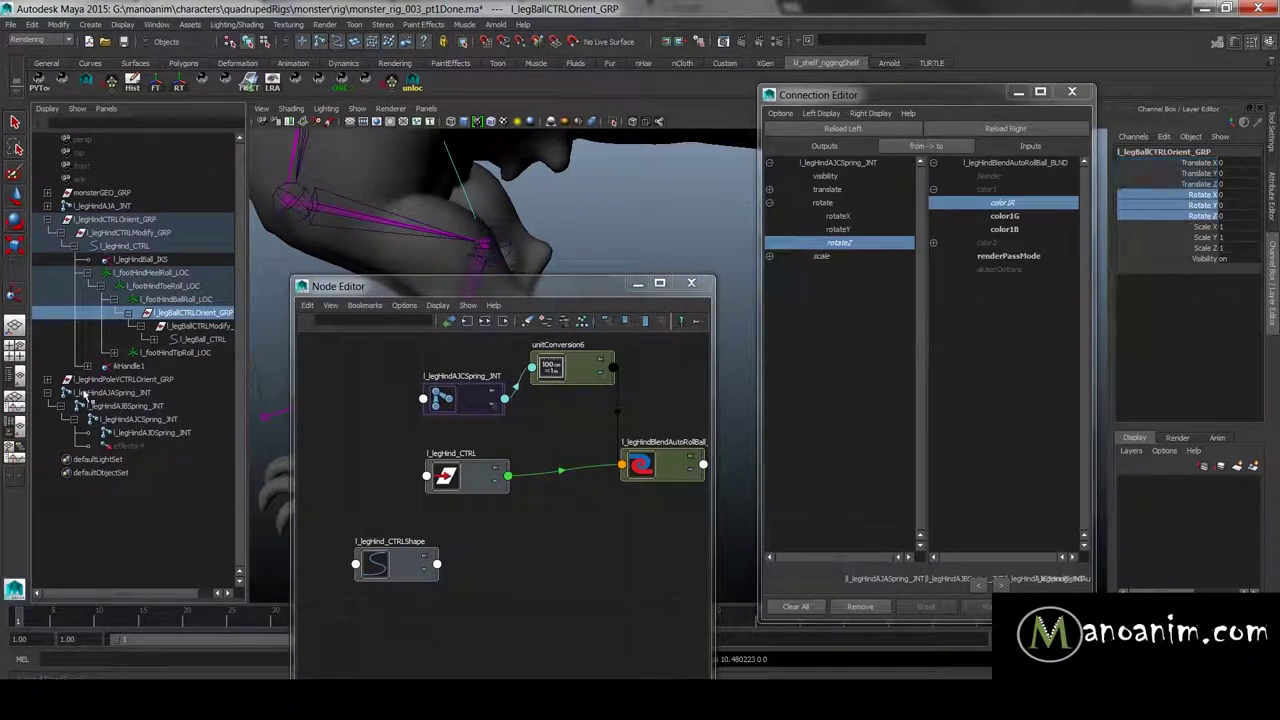
click(200, 327)
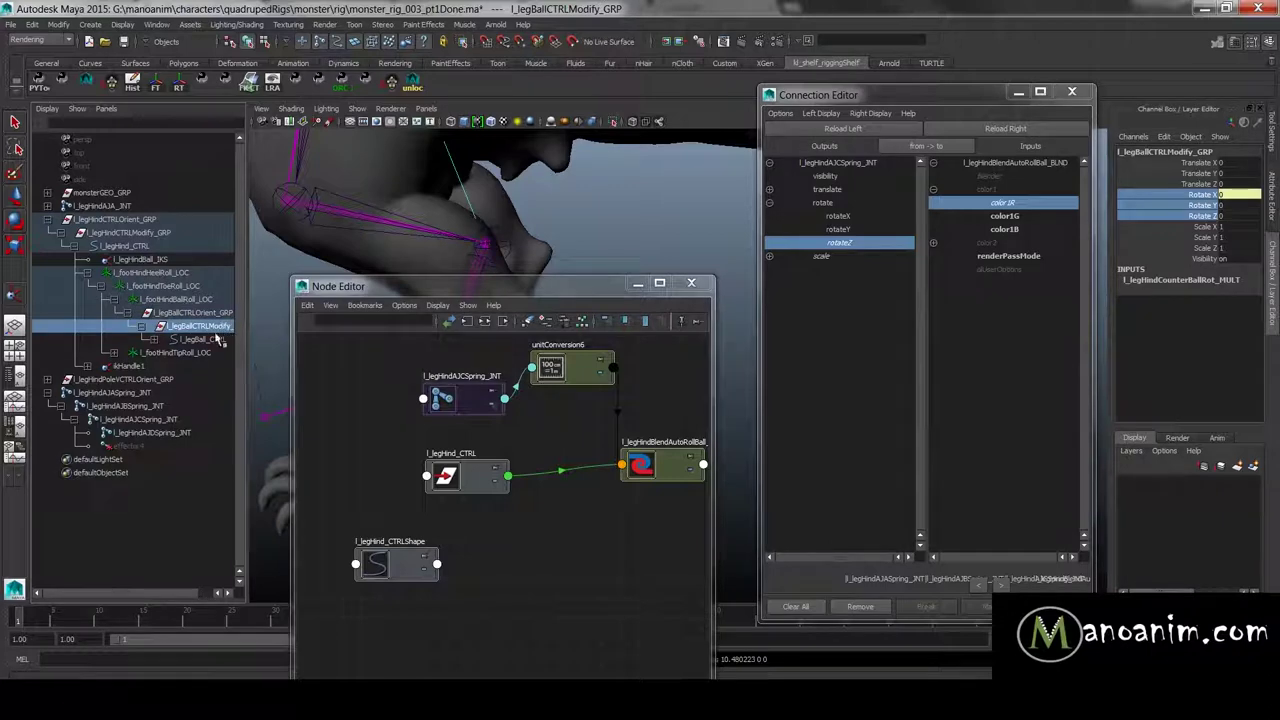
key(ctrl+d)
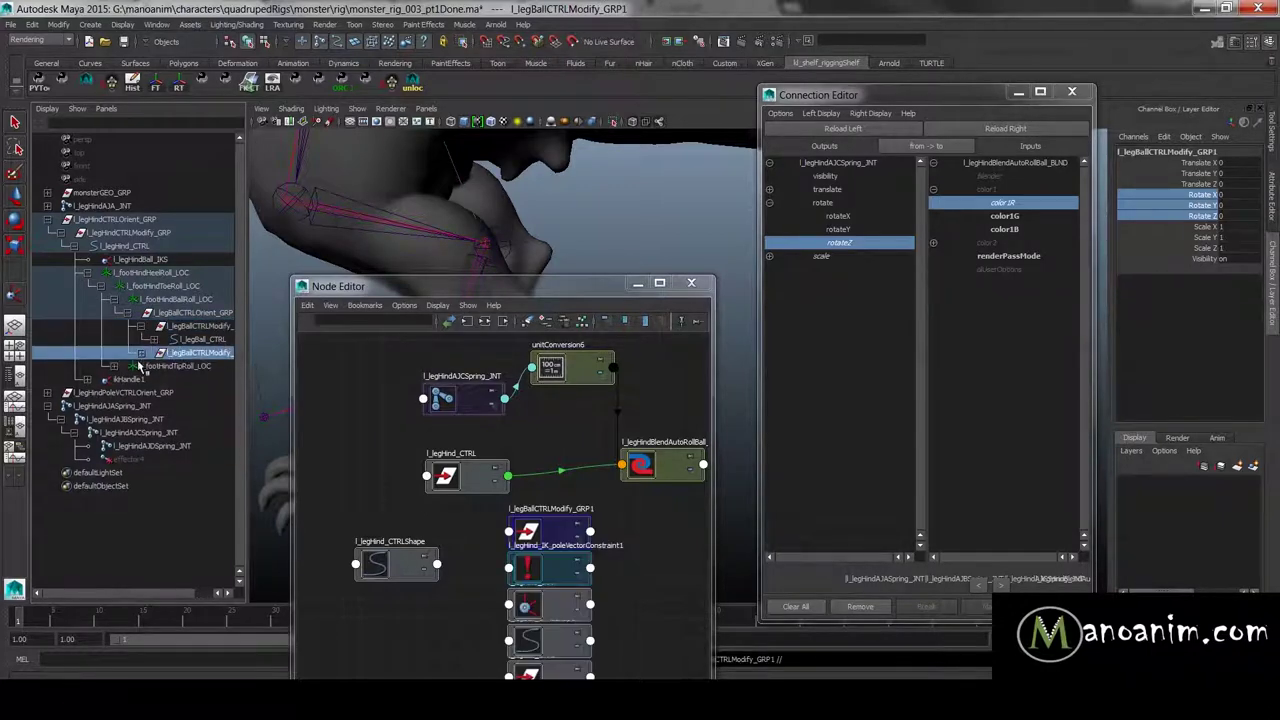
Step: Parent the duplicated l_legBallCTRLModify_GRP1 under l_legBallCTRLModify_GRP and delete the duplicate's own copy of the ball control
click(141, 353)
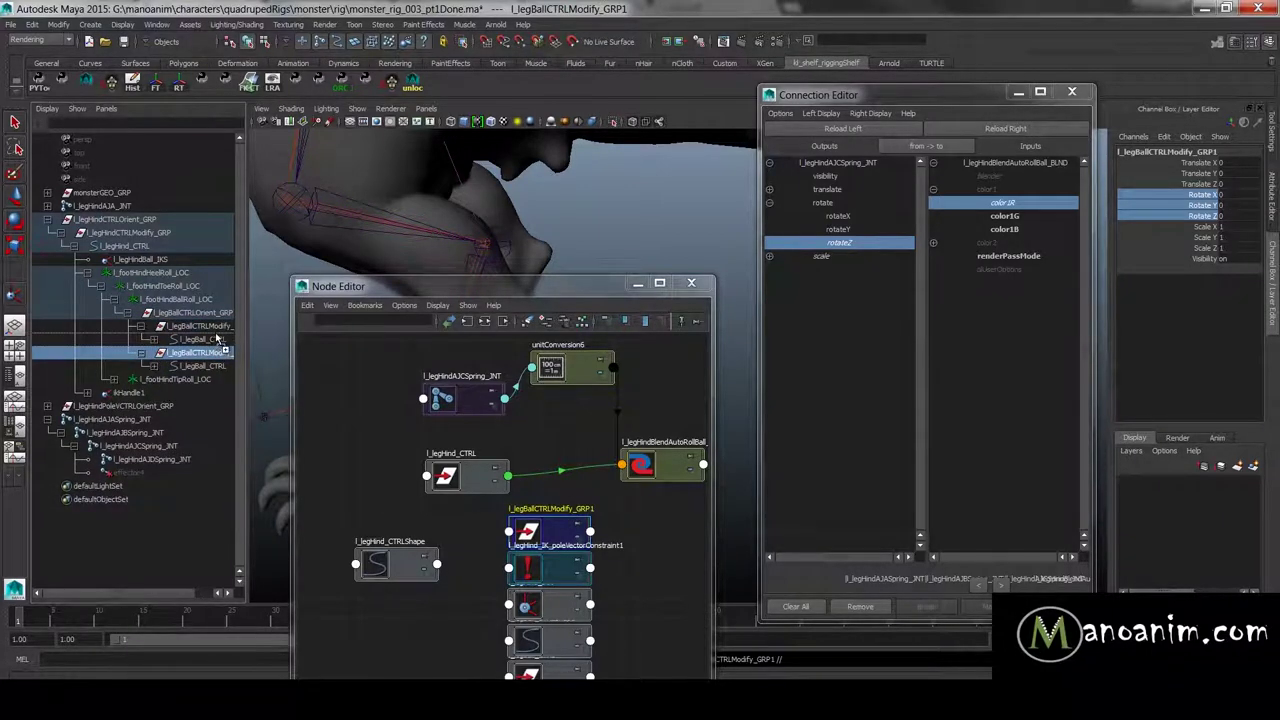
middle_drag(216, 334, 218, 334)
click(157, 341)
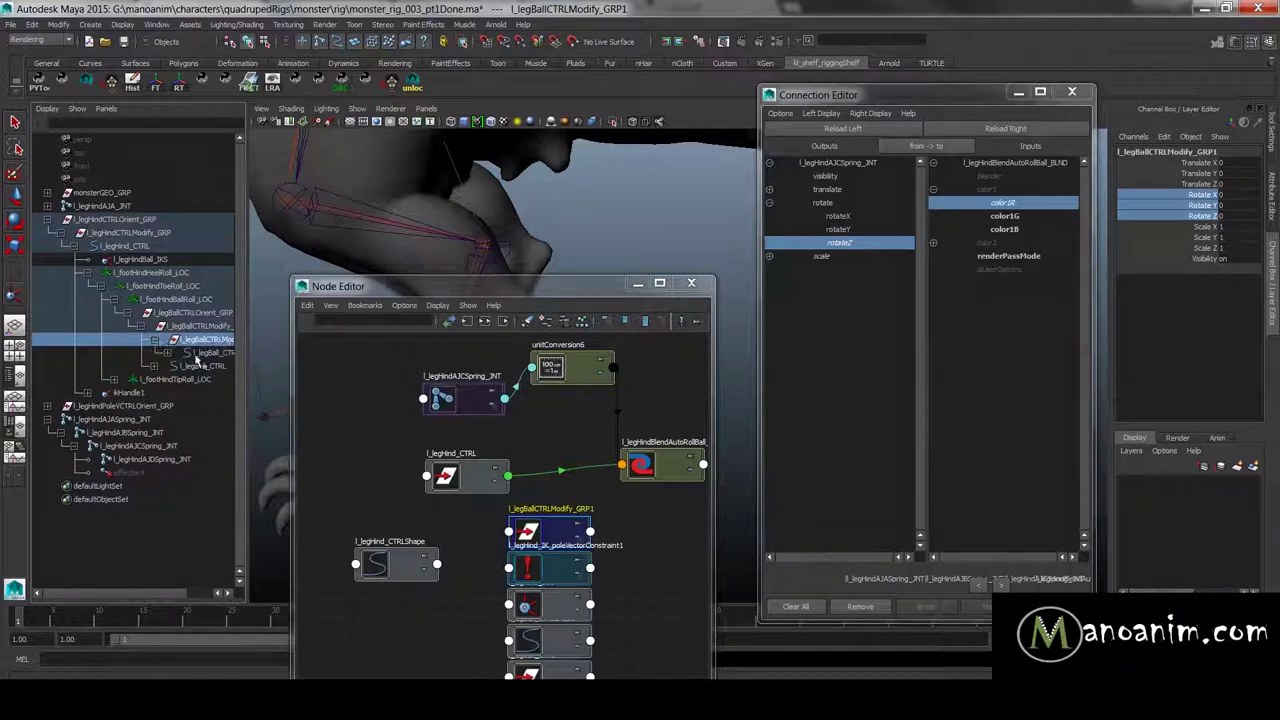
click(208, 354)
key(Delete)
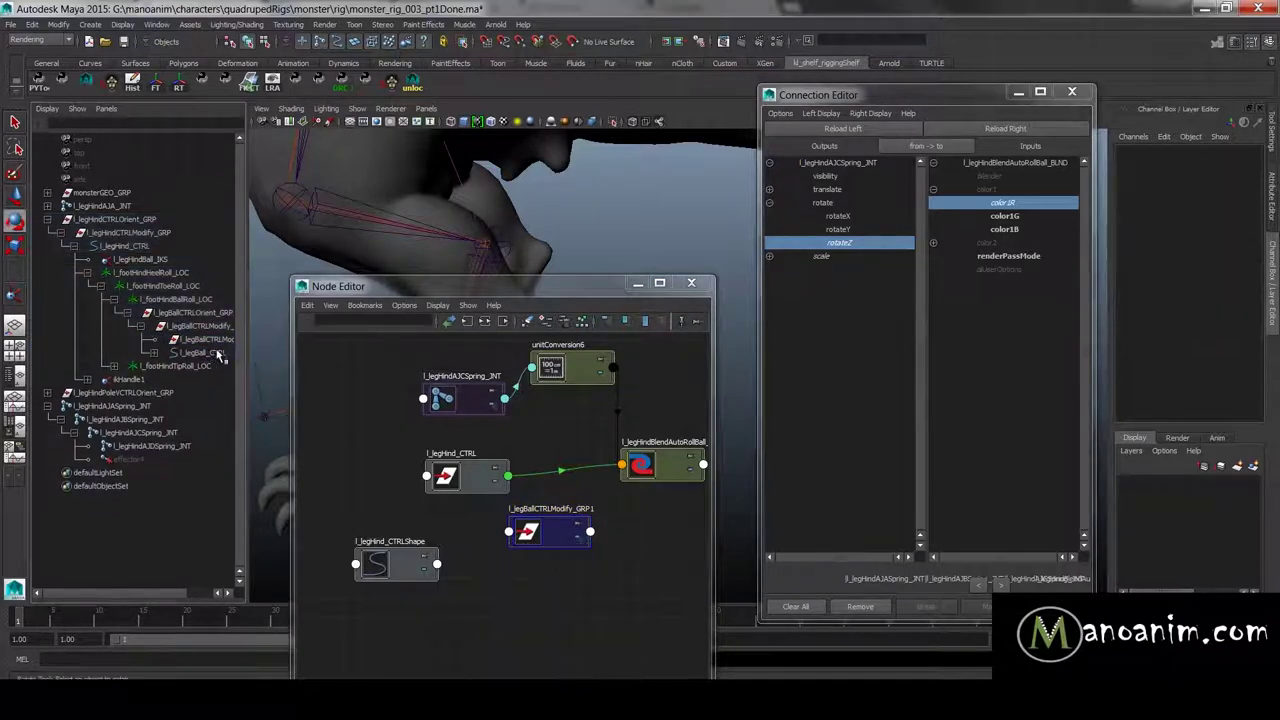
Step: Widen the Outliner and rename the duplicated group to l_legBallCTRLAutoRotate_GRP
drag(244, 338, 316, 338)
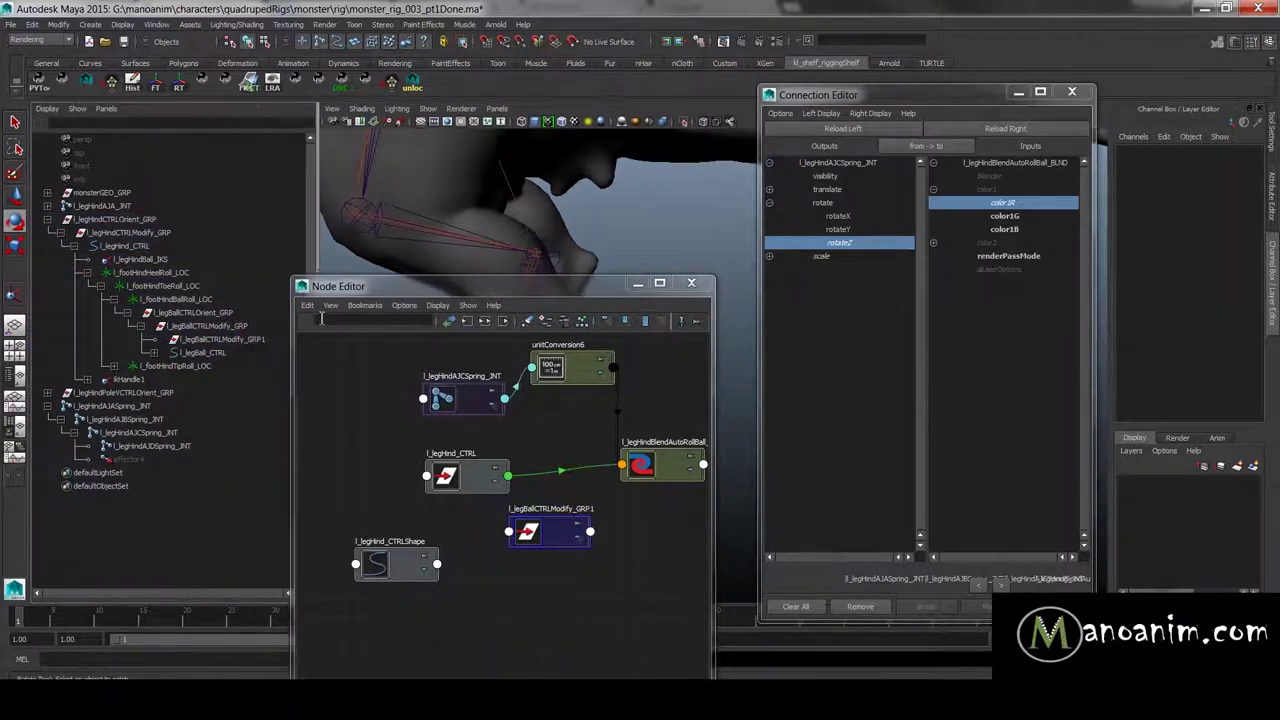
double_click(245, 341)
drag(227, 341, 251, 341)
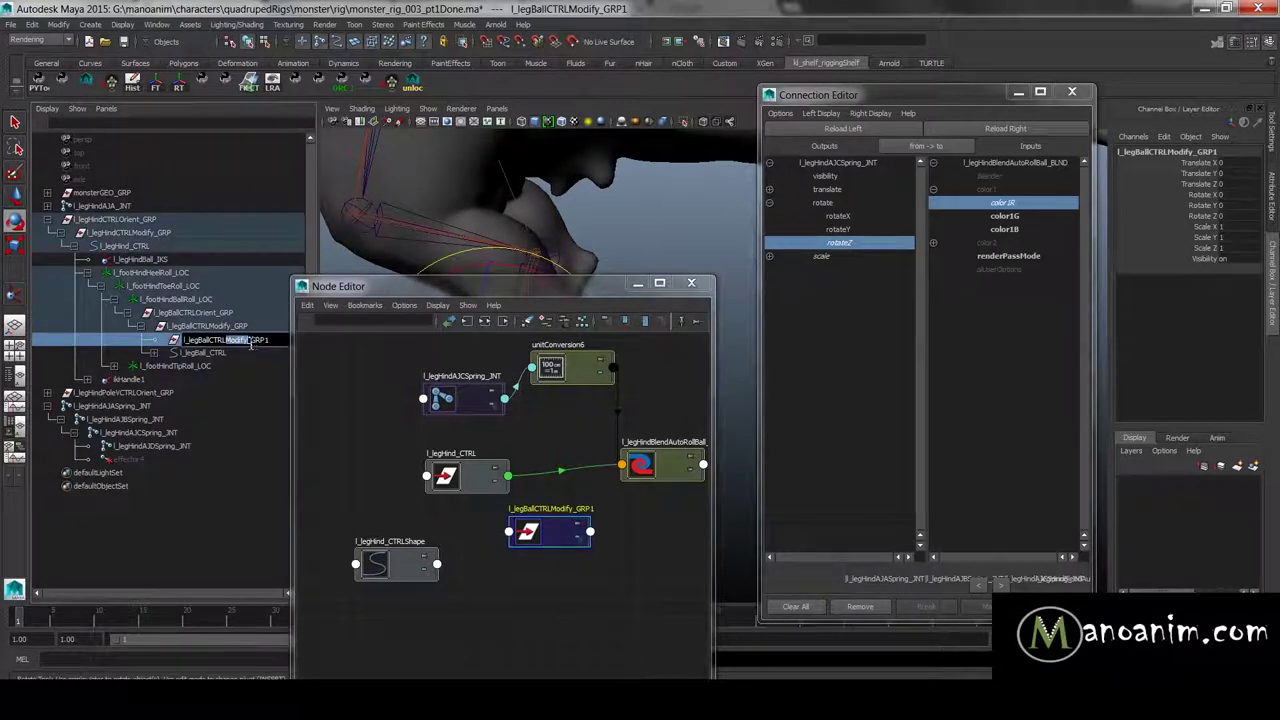
text(AutoRotate)
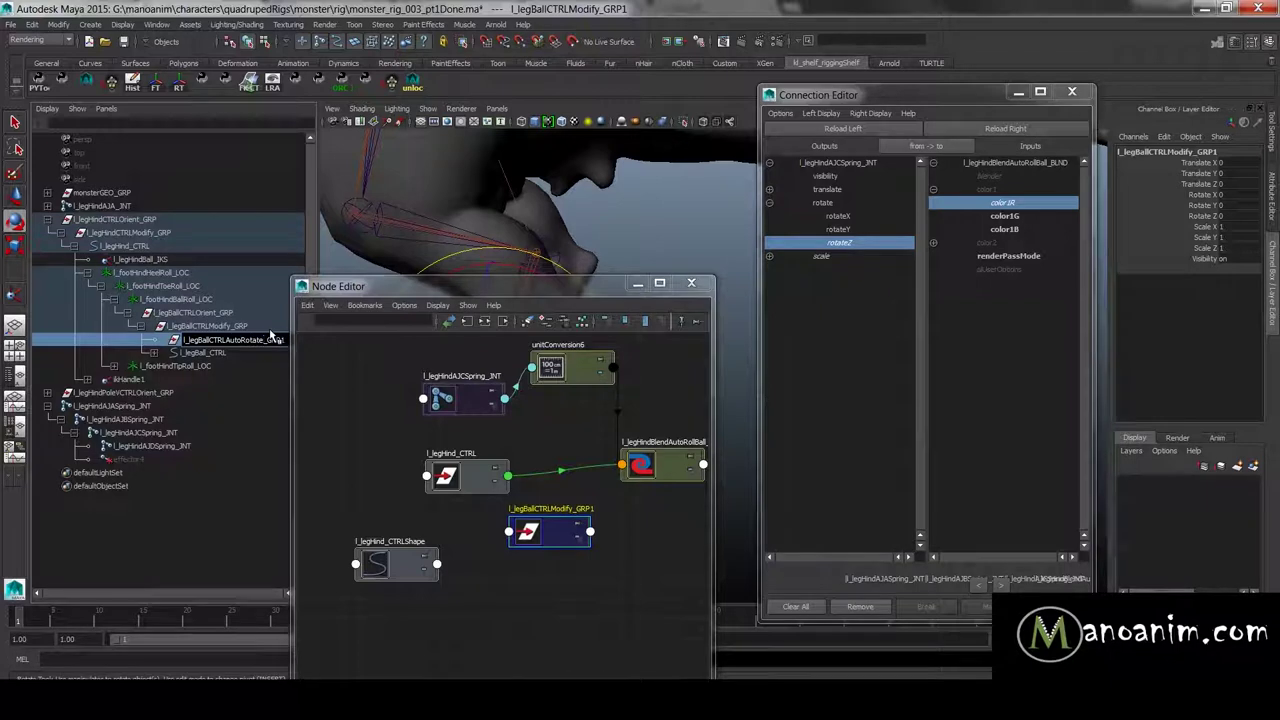
key(Return)
Step: Parent l_legBall_CTRL under l_legBallCTRLAutoRotate_GRP and select that group
click(203, 353)
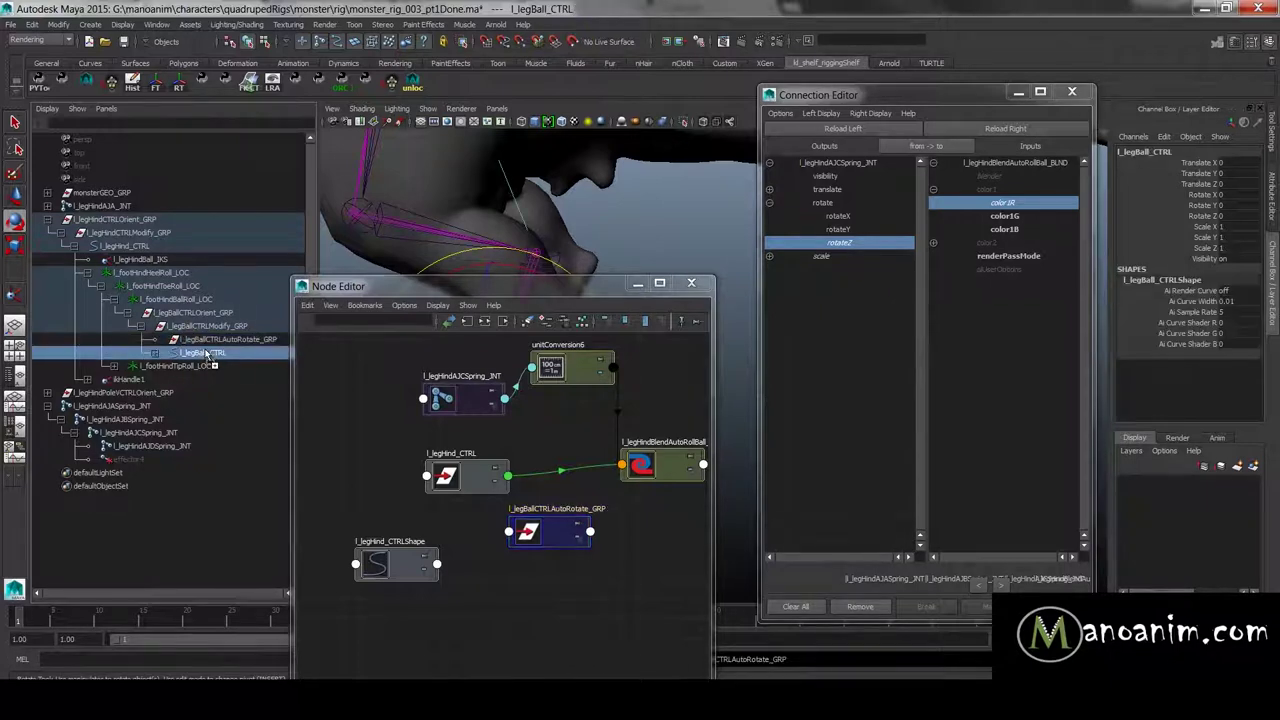
double_click(214, 350)
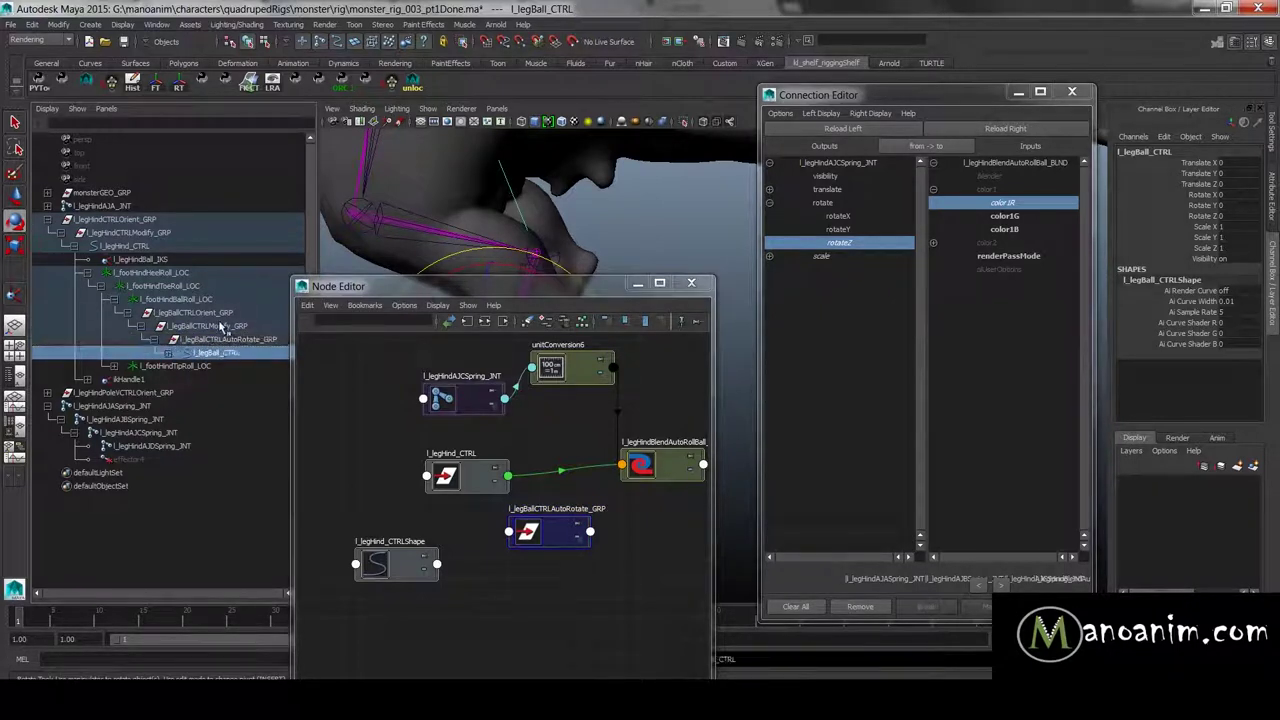
click(260, 341)
Step: Move the Node Editor clear of the foot and set Translate X, Y and Z of l_legHind_CTRL to 0
drag(450, 286, 353, 479)
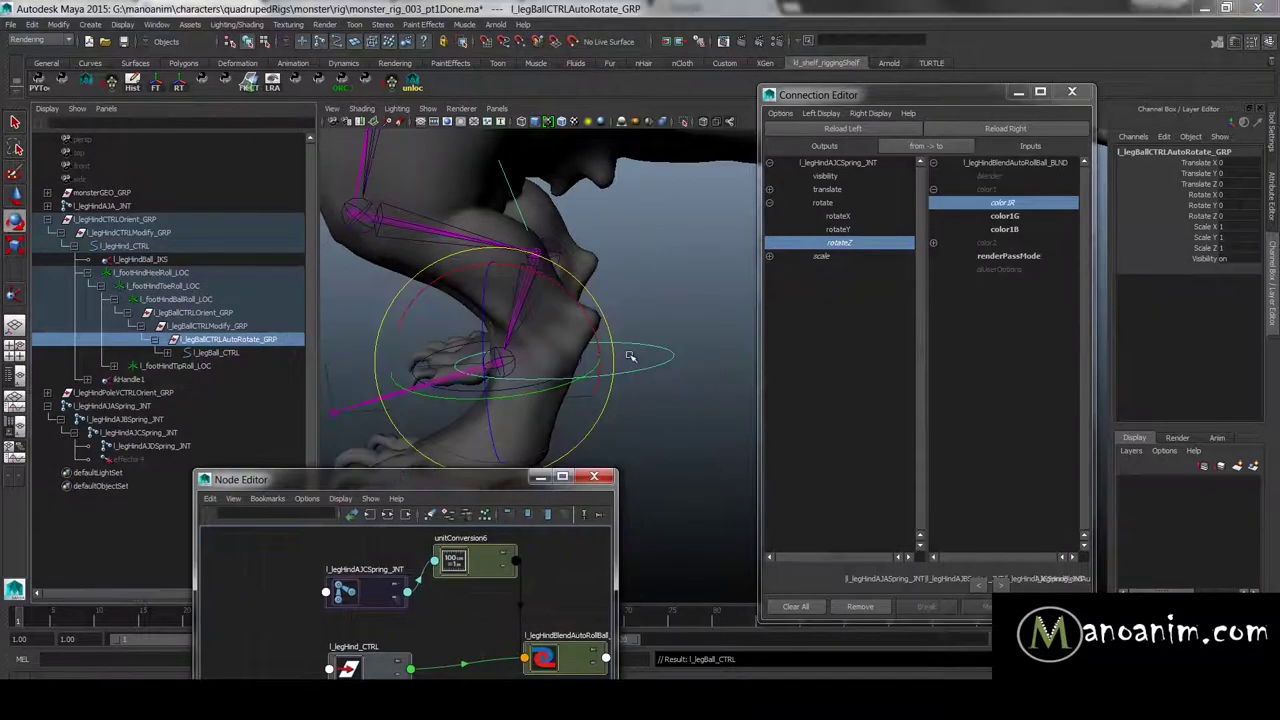
click(516, 389)
drag(1230, 185, 1228, 164)
text(0)
key(Return)
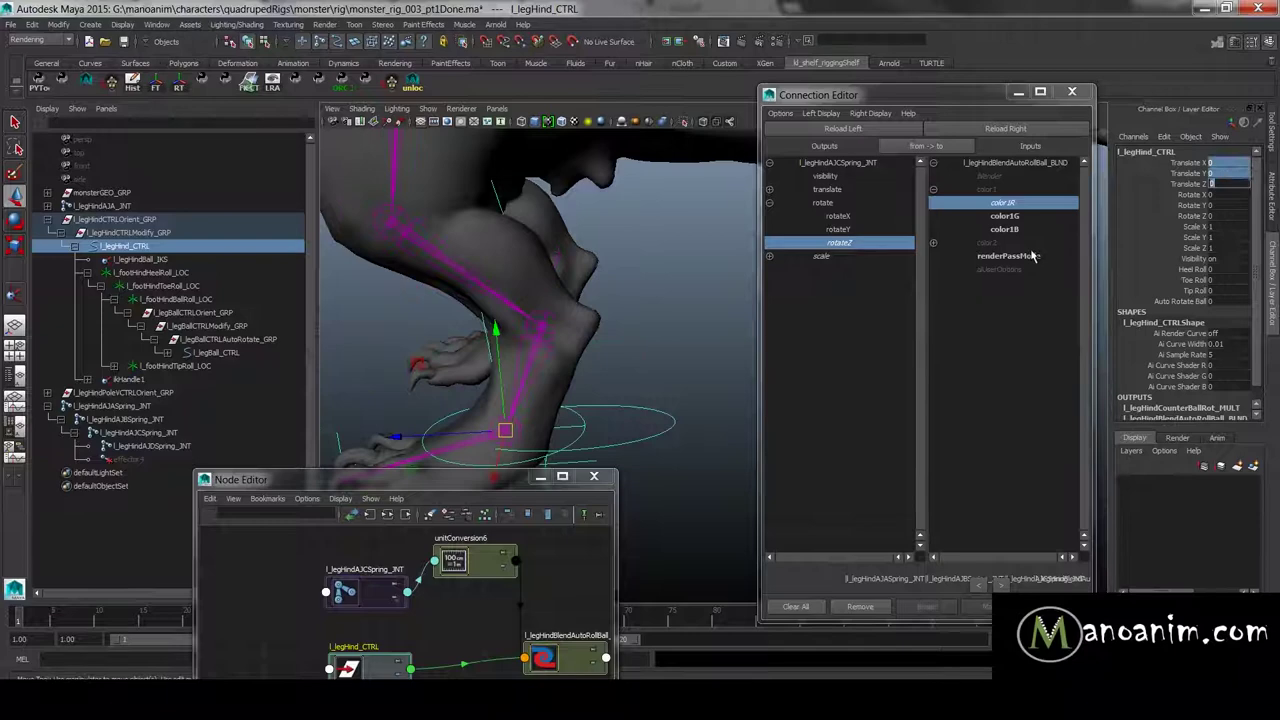
Step: Arrange l_legBallCTRLAutoRotate_GRP beside the blend node in the Node Editor and load both into the Connection Editor, blend node as output
click(208, 313)
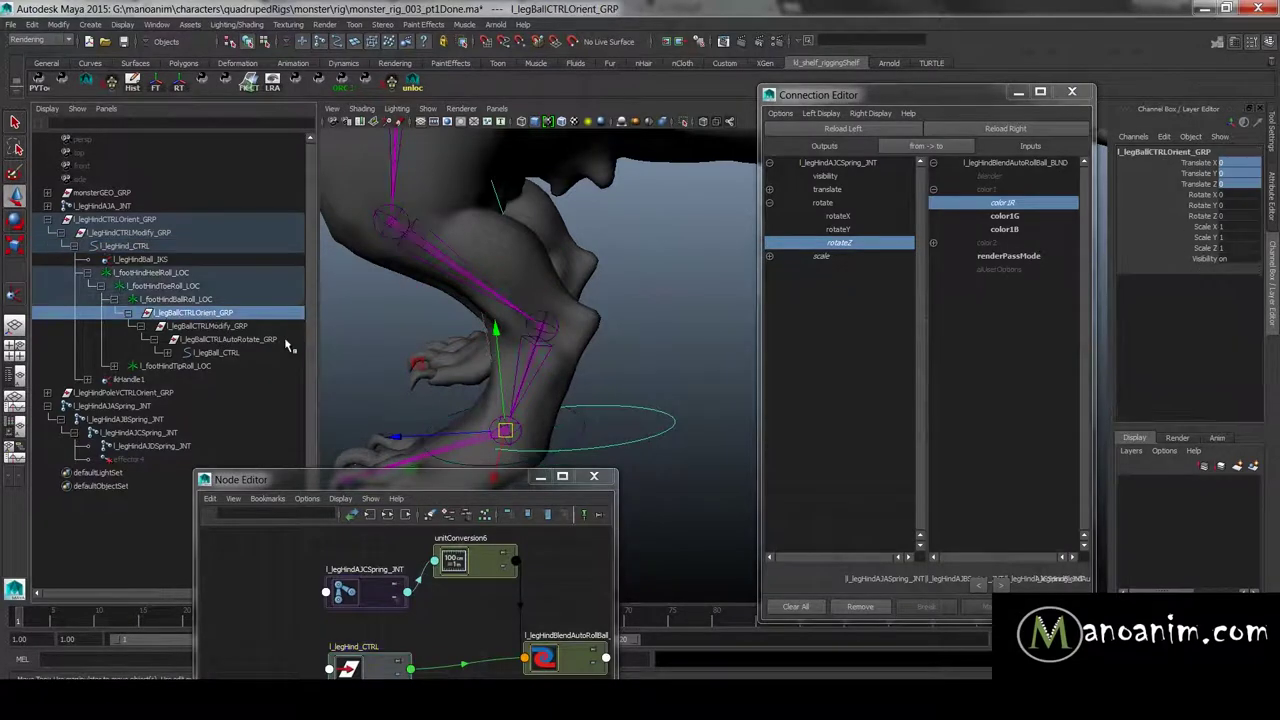
click(233, 340)
drag(421, 483, 360, 322)
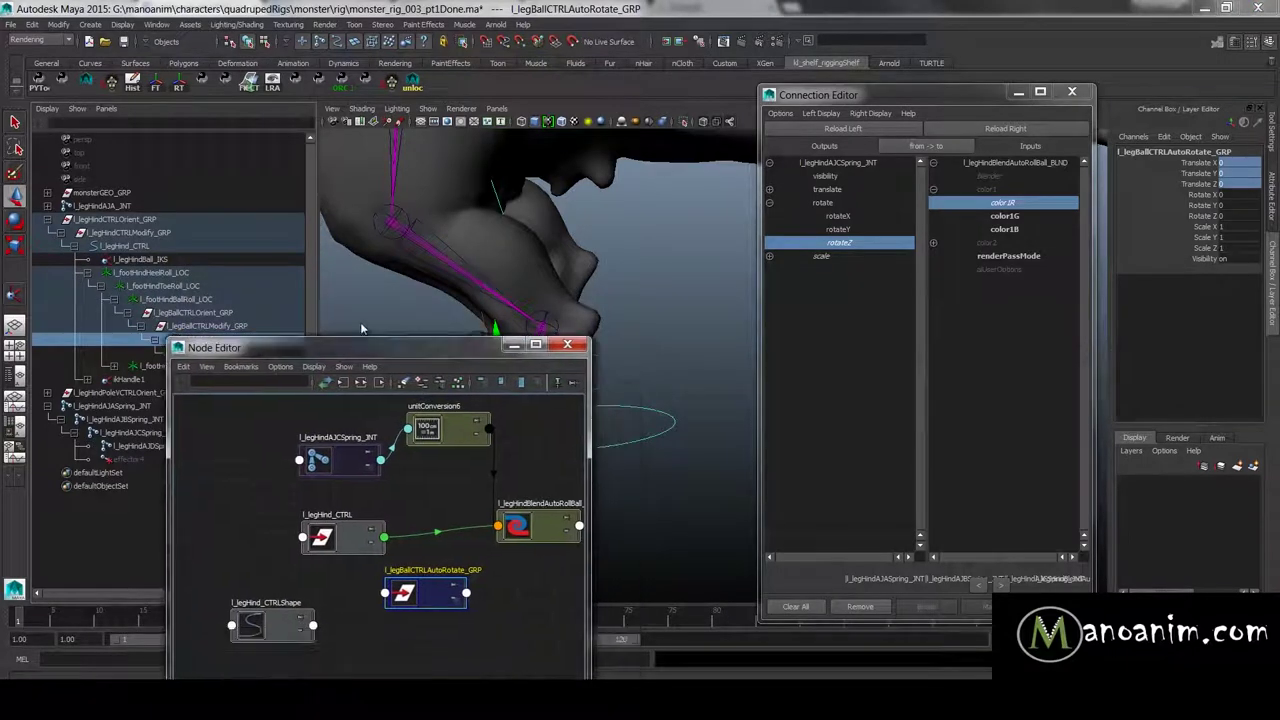
key(a)
drag(388, 612, 516, 489)
alt+middle_drag(498, 551, 370, 514)
drag(363, 460, 468, 521)
shift+middle_drag(364, 517, 488, 512)
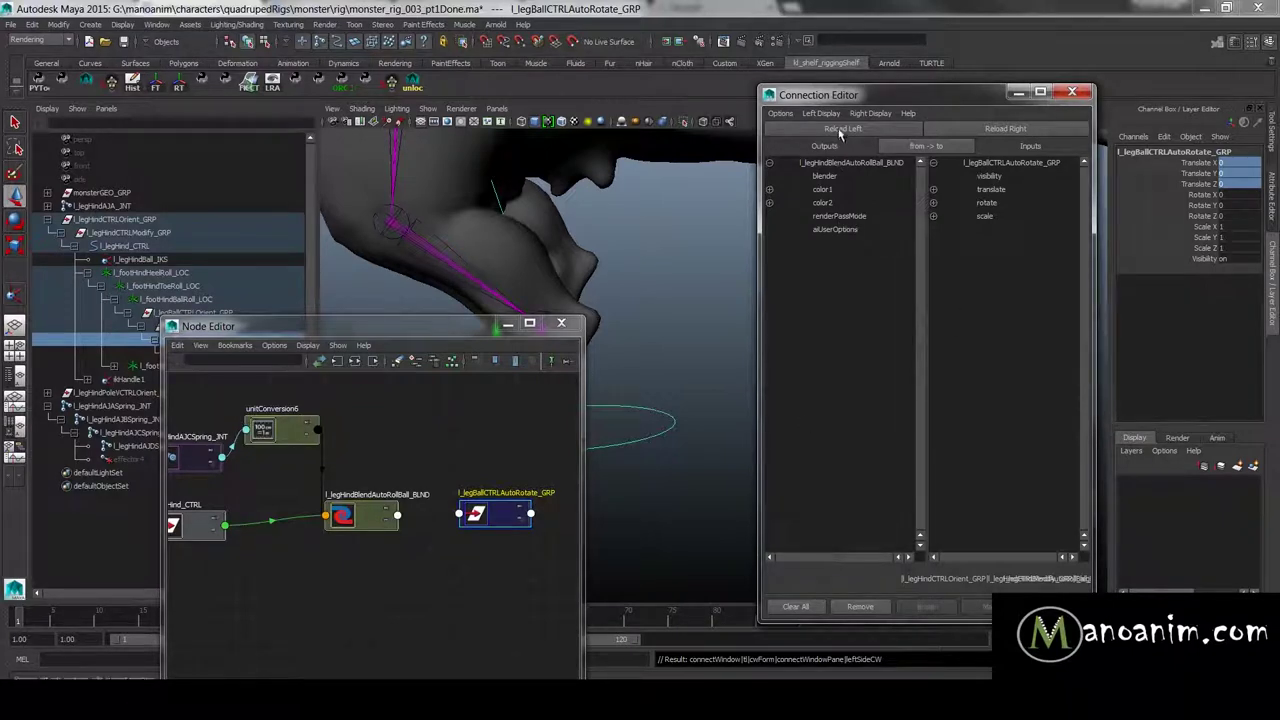
Step: Show the blend node's hidden outputs, pick outputR as the source and expand the AutoRotate group's rotate inputs
click(840, 114)
click(845, 187)
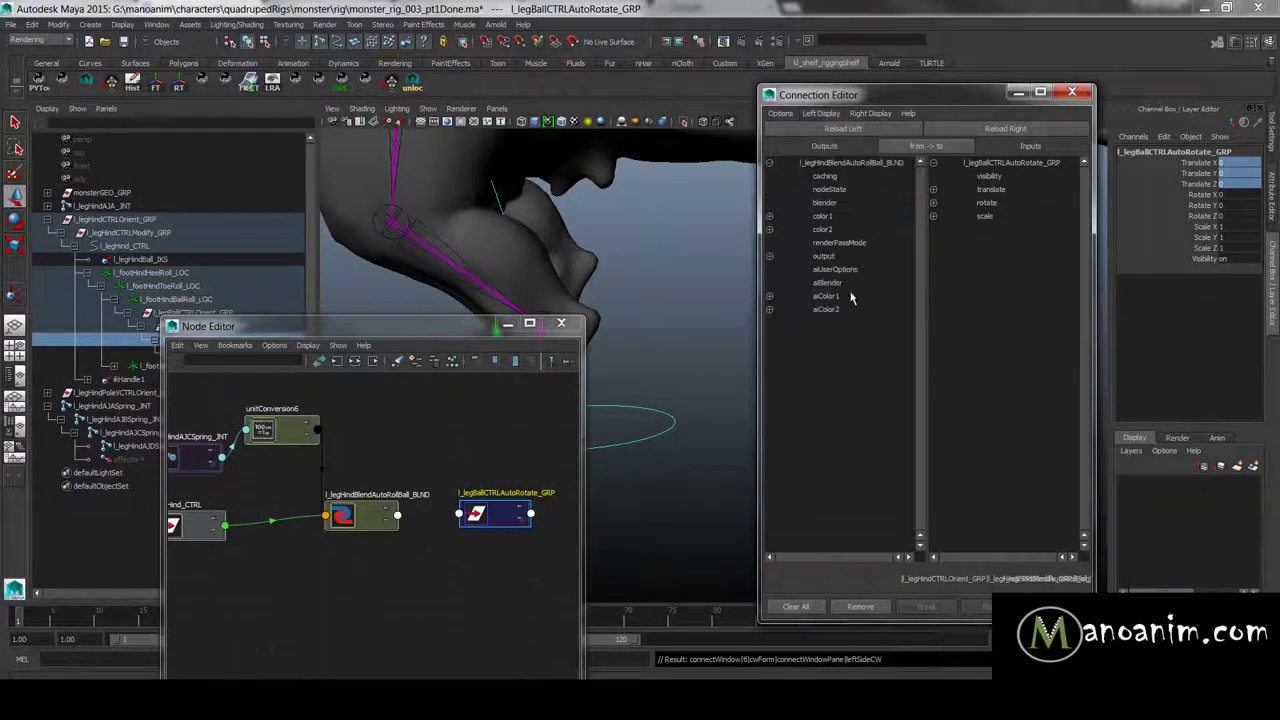
click(769, 256)
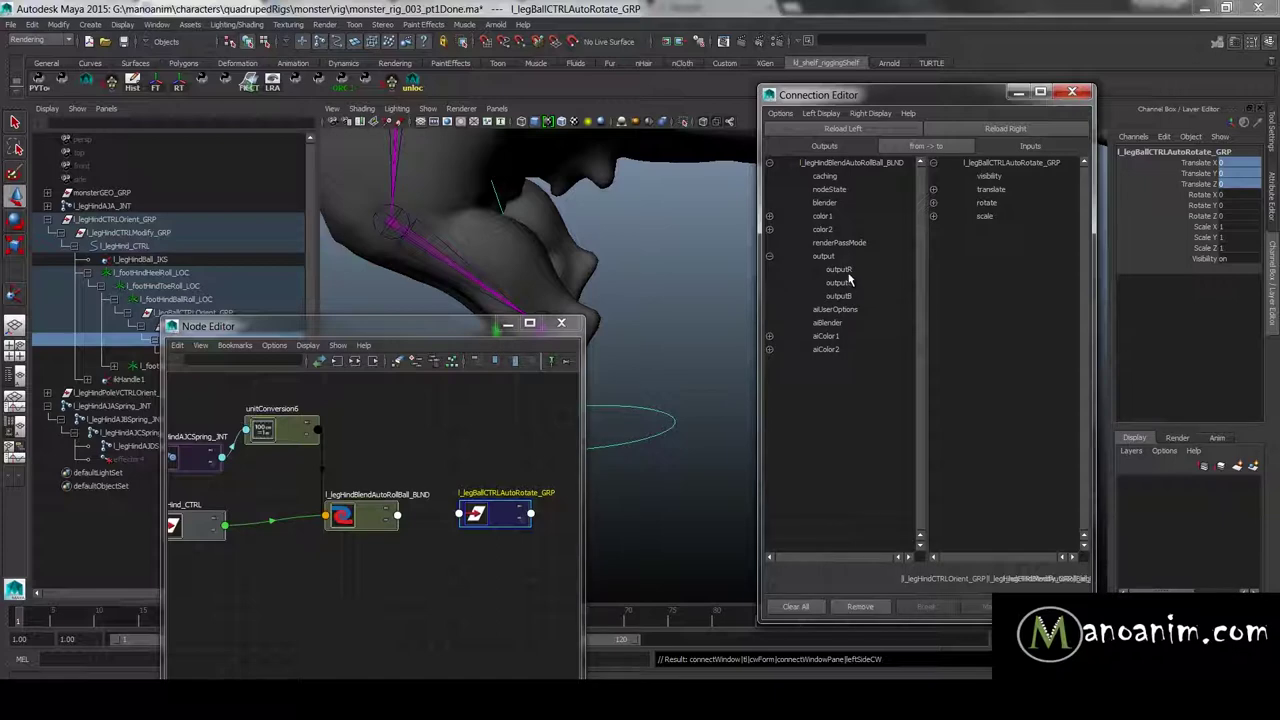
click(843, 271)
click(933, 203)
Step: Uncover the foot, try rotating l_legBallCTRLAutoRotate_GRP around X to check its axis, and undo each rotation
drag(467, 332, 512, 557)
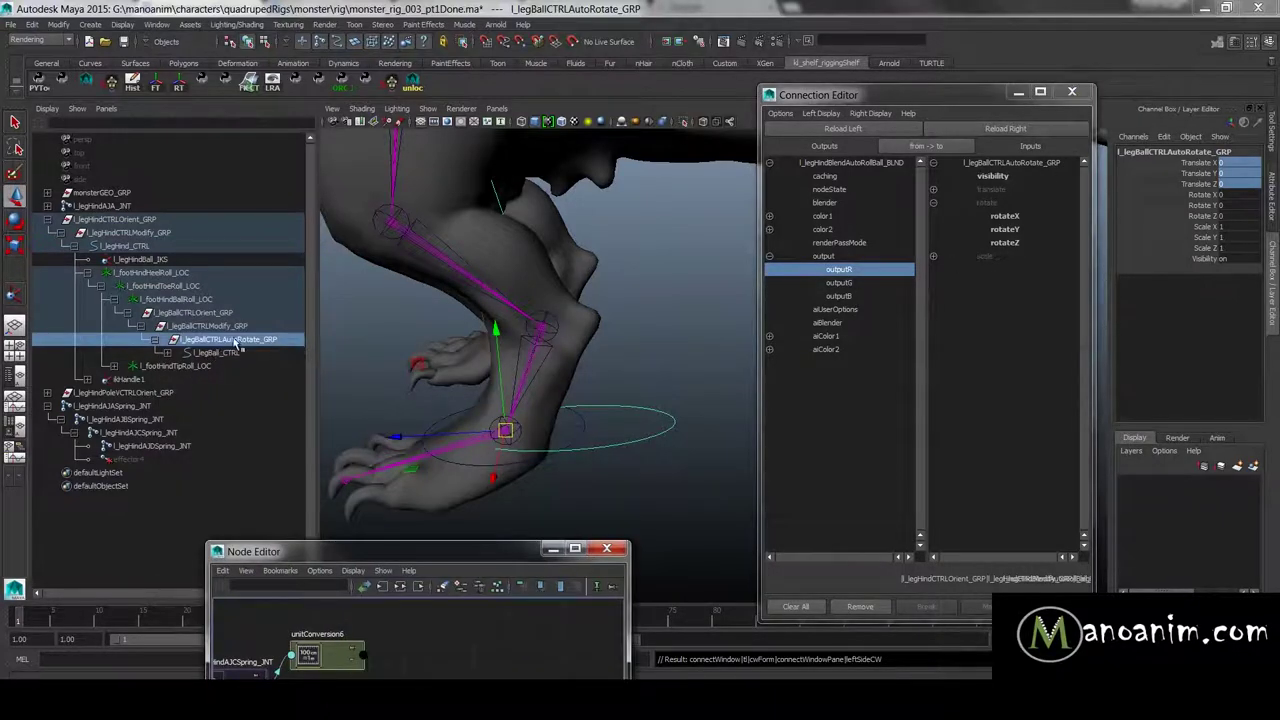
key(e)
alt+drag(616, 331, 558, 332)
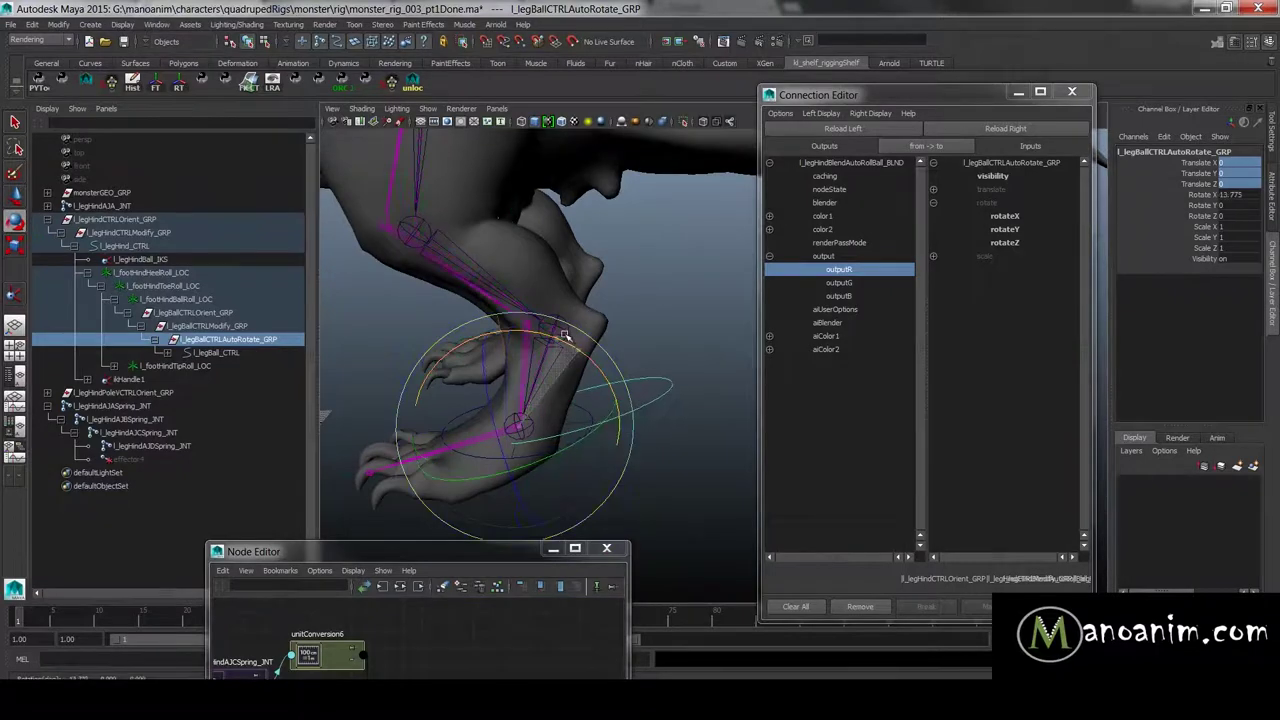
key(ctrl+z)
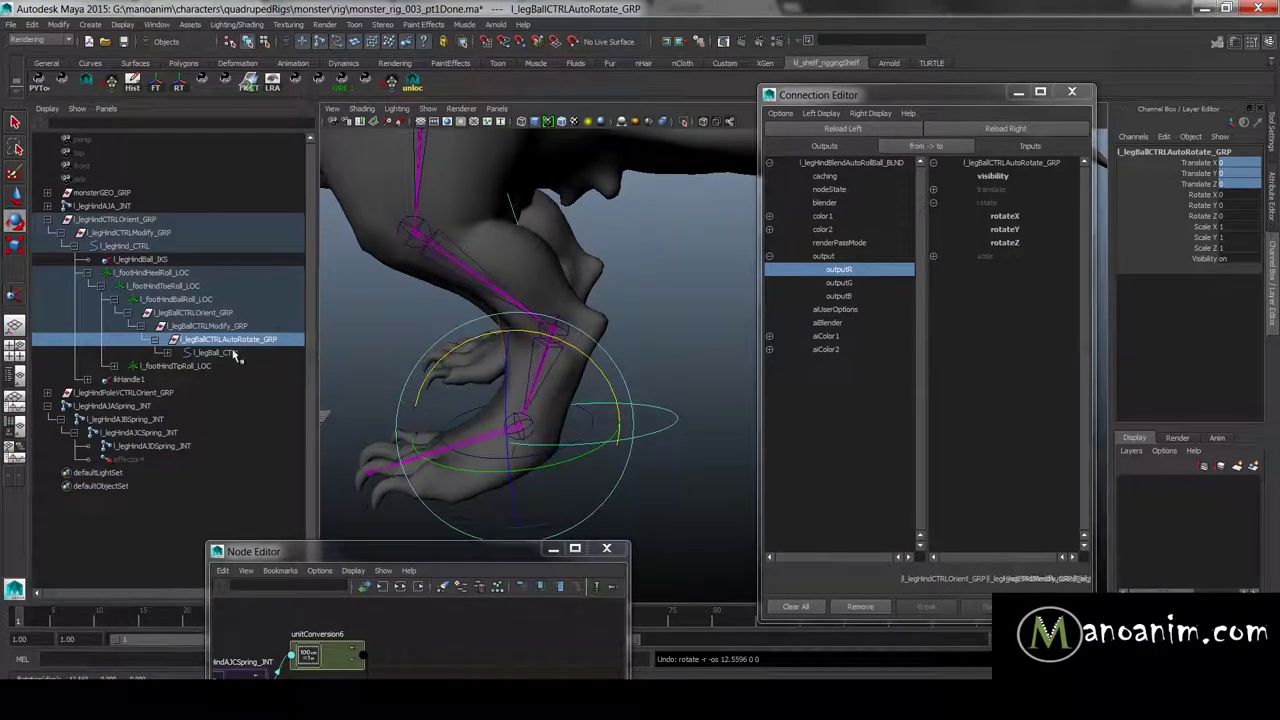
click(216, 352)
click(235, 340)
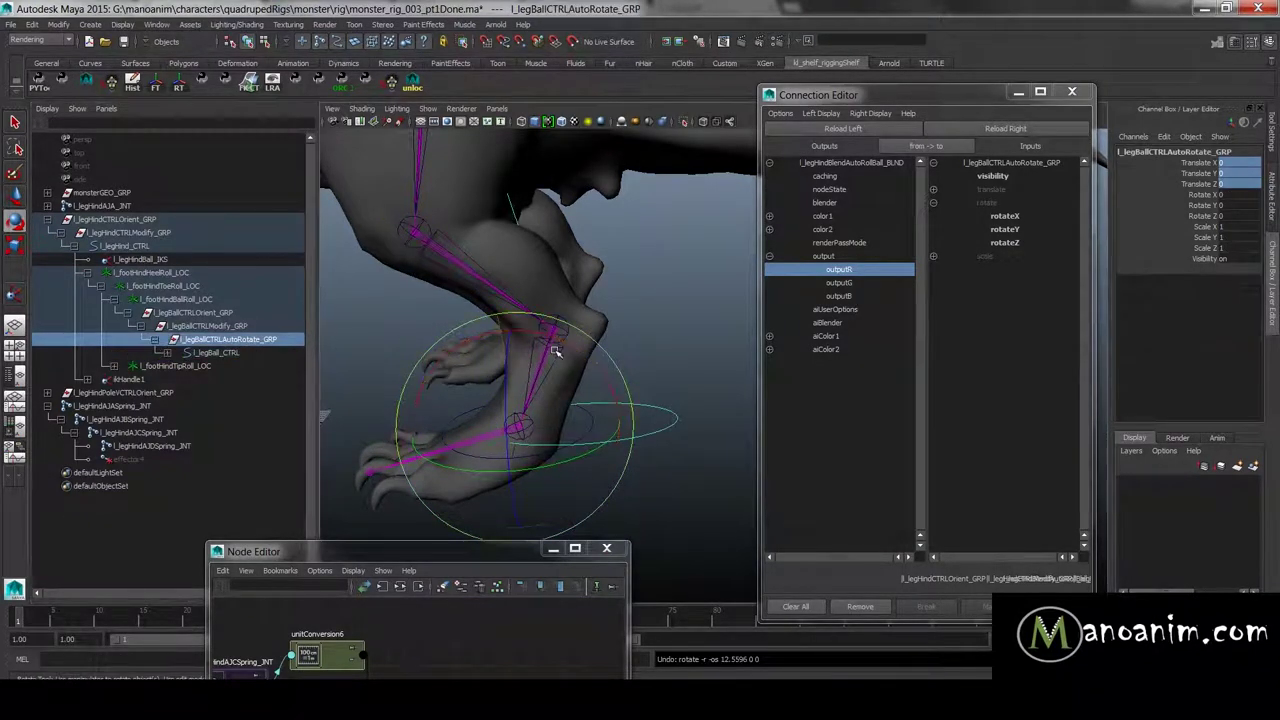
drag(566, 352, 548, 332)
key(ctrl+z)
Step: Connect outputR of l_legHindBlendAutoRollBall_BLND to rotateX of l_legBallCTRLAutoRotate_GRP
drag(482, 561, 510, 230)
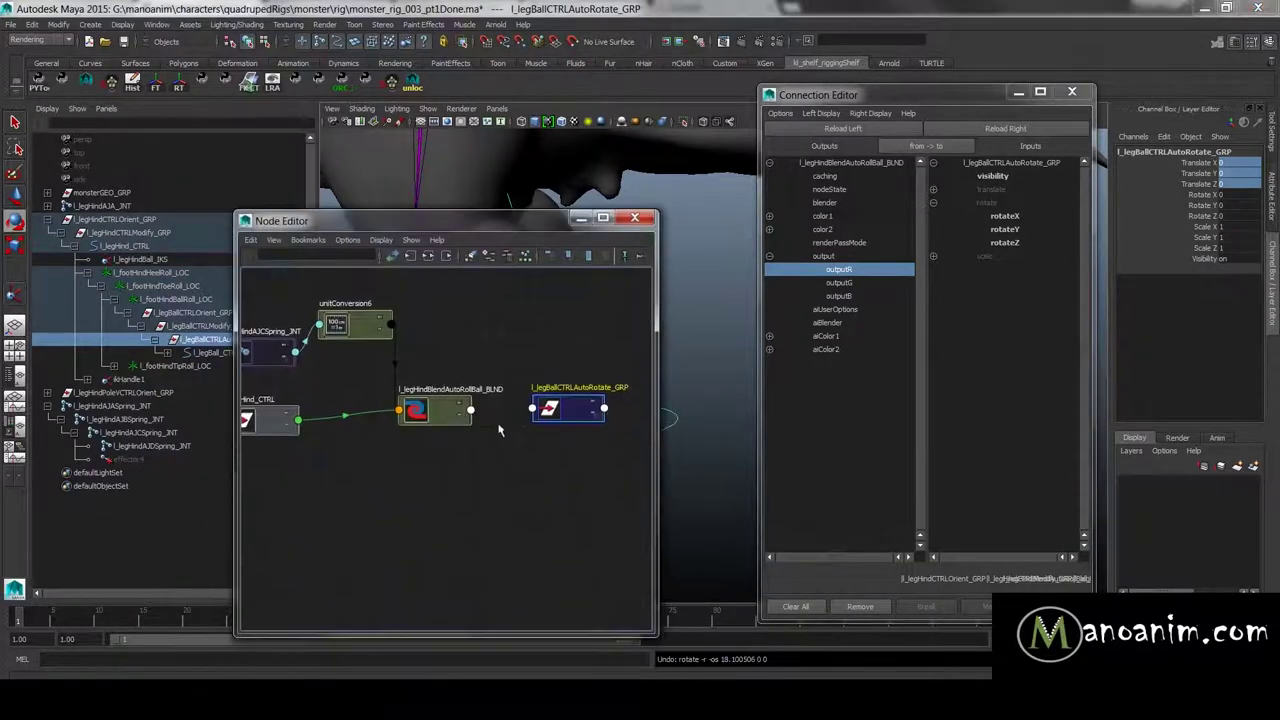
shift+middle_drag(435, 410, 563, 408)
click(770, 257)
click(846, 270)
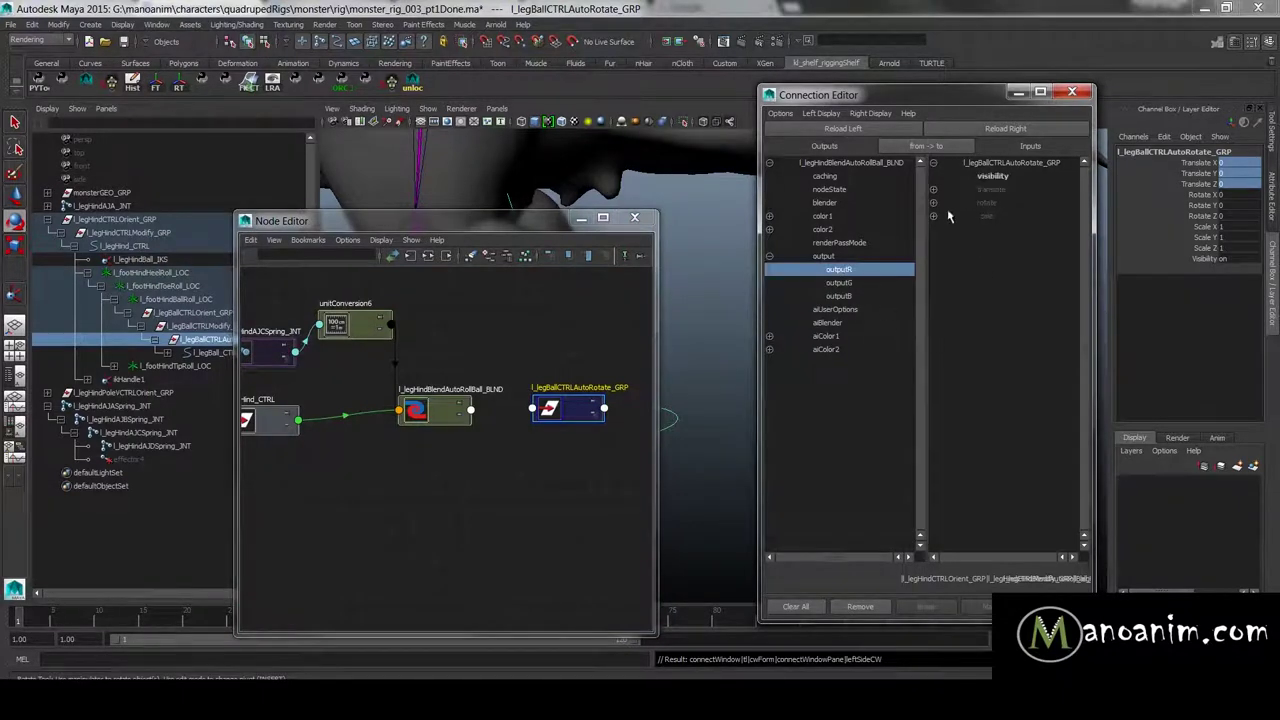
click(933, 202)
click(1003, 216)
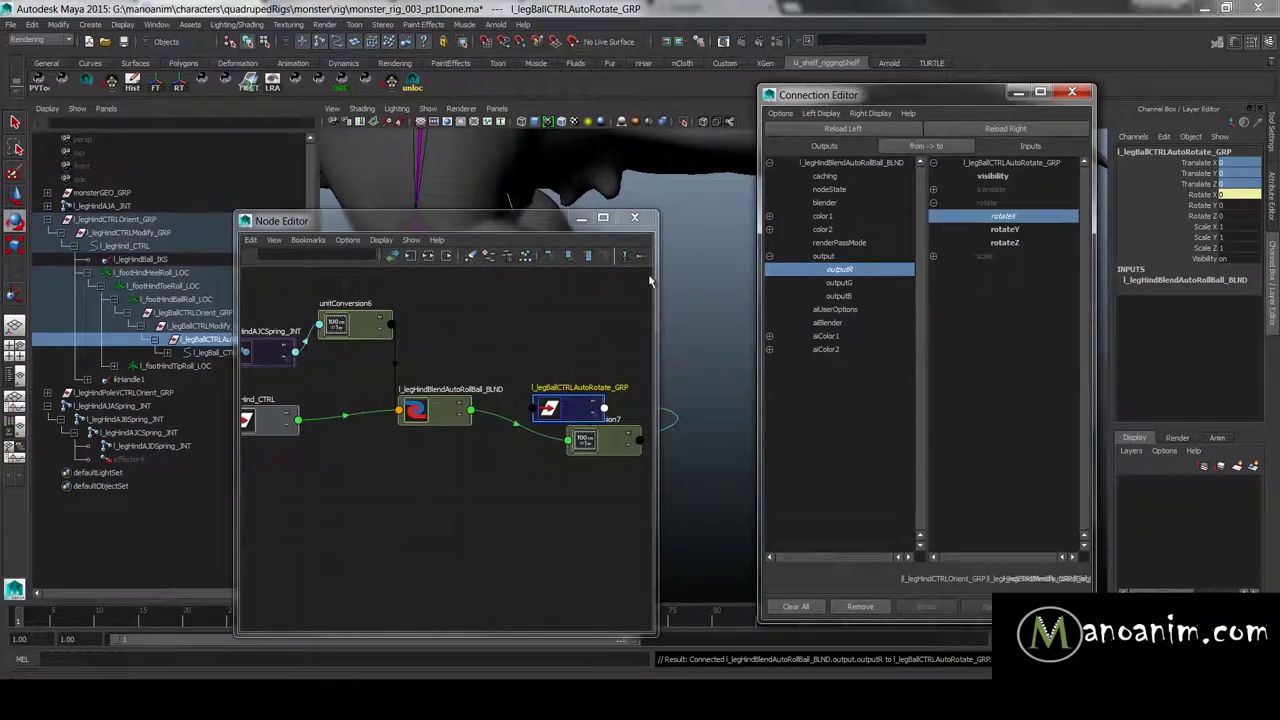
Step: Raise l_legHind_CTRL about 26 units and compare the spring joint's Rotate Z with the AutoRotate group's Rotate X
drag(537, 227, 194, 298)
alt+drag(595, 361, 543, 357)
alt+middle_drag(543, 357, 643, 322)
key(w)
click(640, 375)
drag(643, 372, 652, 290)
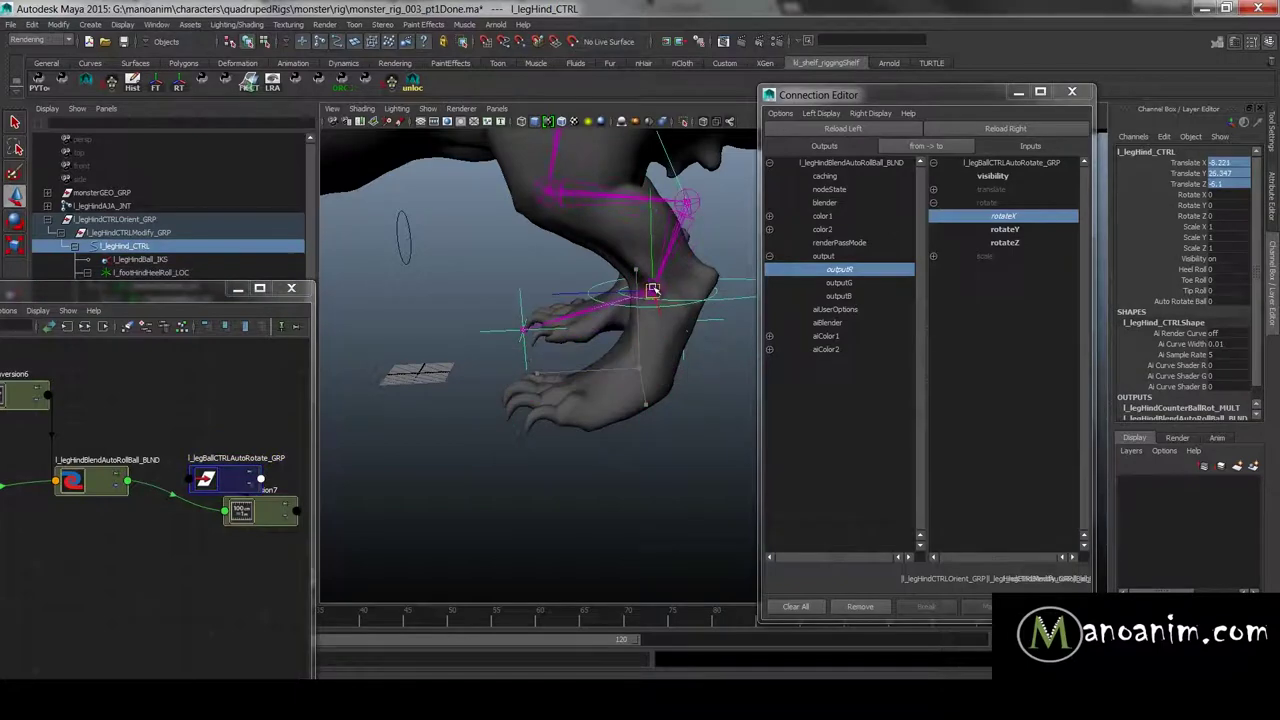
click(702, 222)
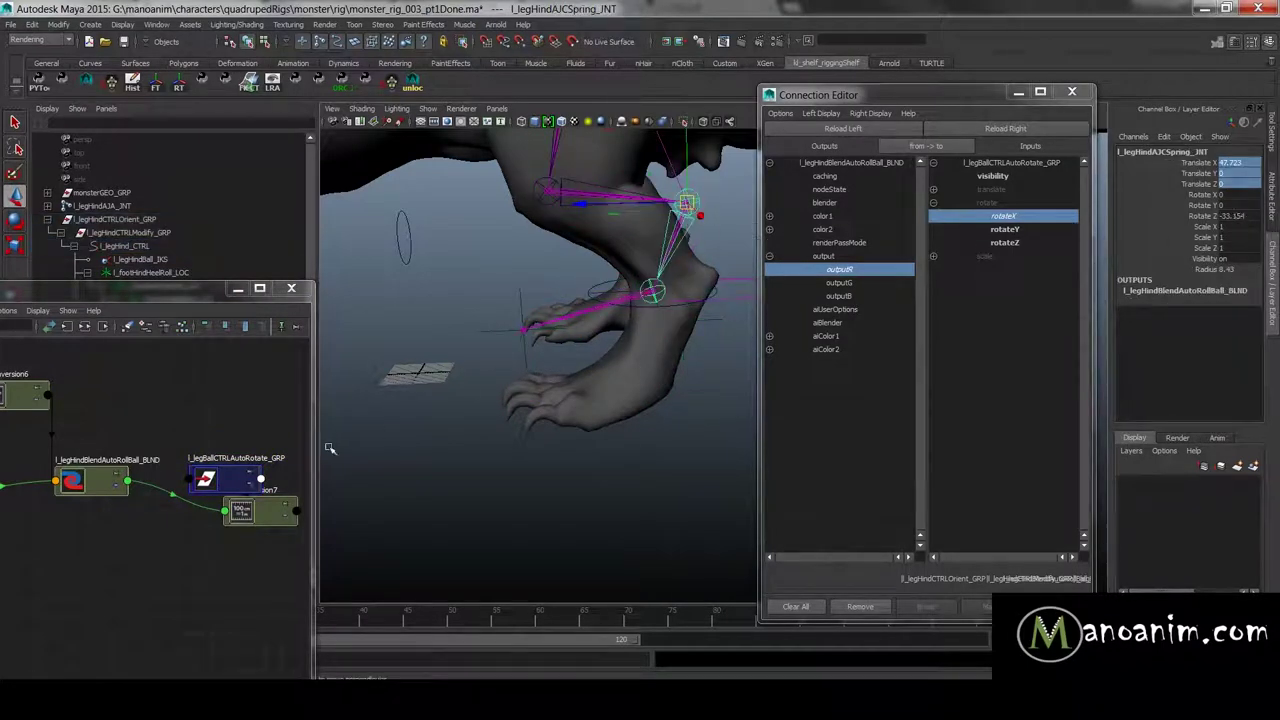
click(222, 488)
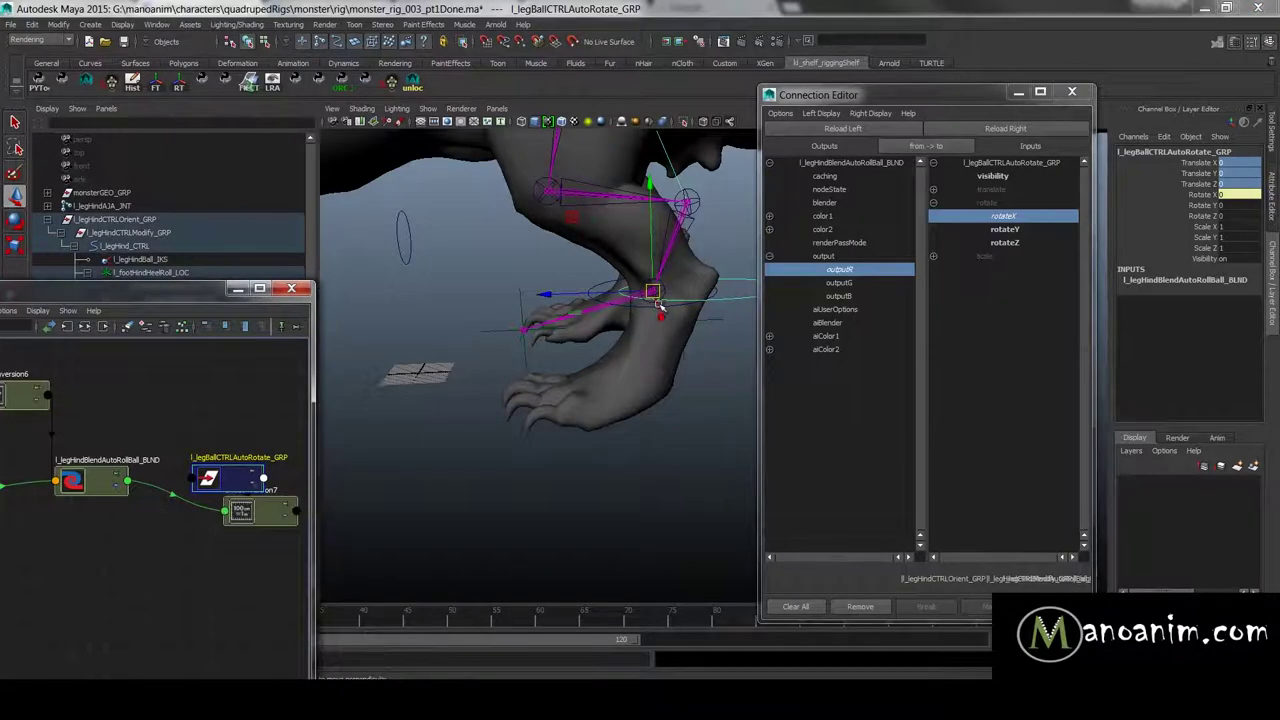
Step: Arrange unitConversion7 between the blend node and l_legBallCTRLAutoRotate_GRP in the Node Editor
alt+middle_drag(659, 305, 604, 312)
scroll(604, 312, up, 1)
drag(255, 471, 309, 408)
drag(272, 510, 206, 411)
Step: Set Auto Rotate Ball on l_legHind_CTRL to 1 and inspect the foot
click(724, 280)
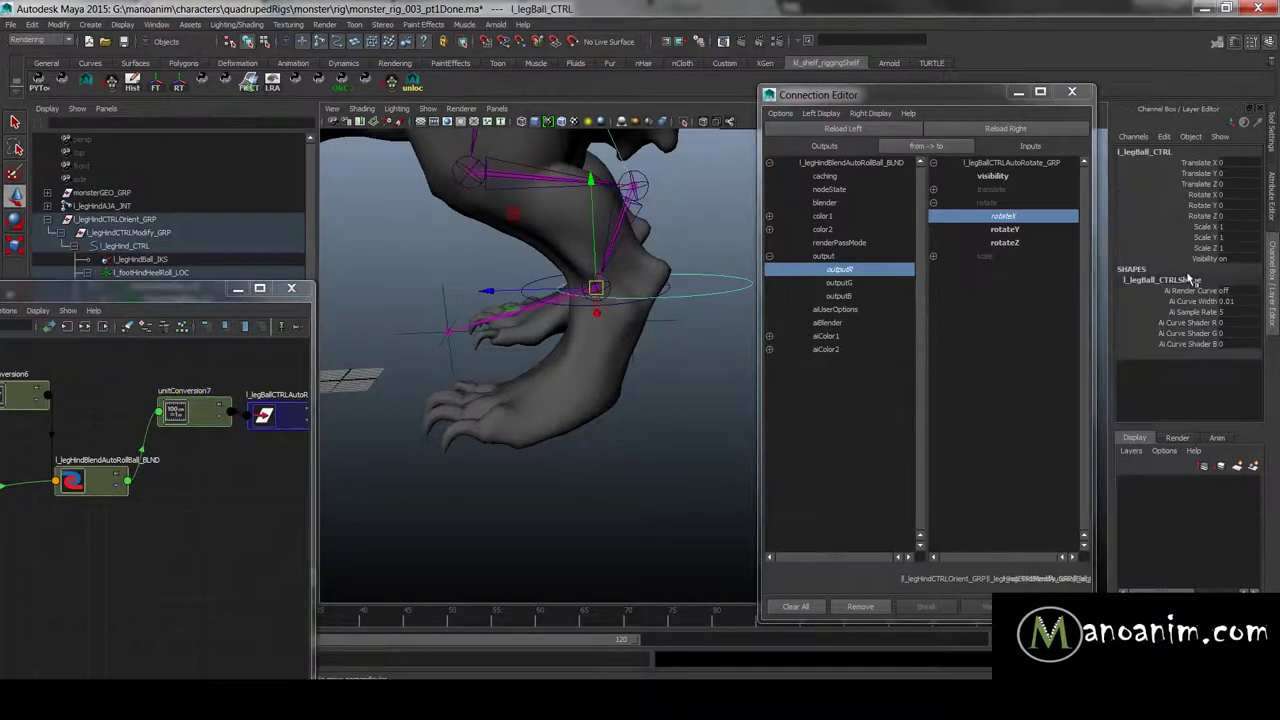
click(566, 306)
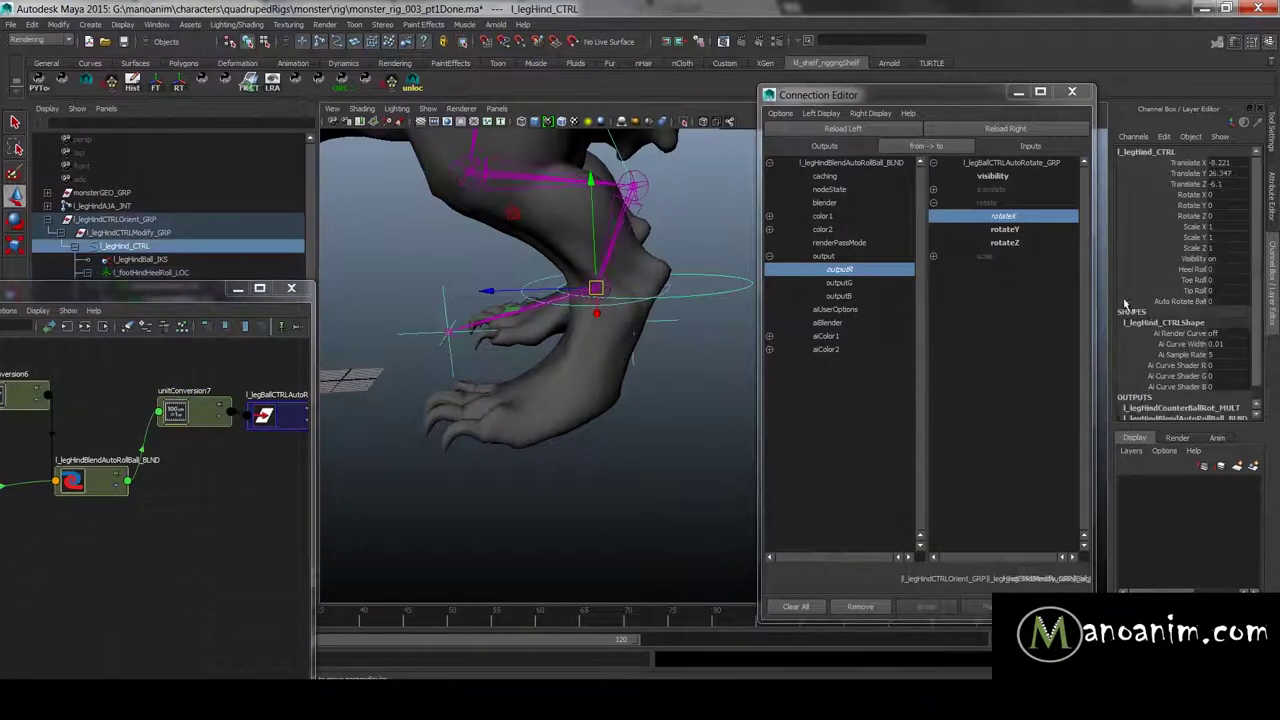
click(1191, 302)
middle_drag(570, 320, 645, 343)
scroll(687, 282, up, 3)
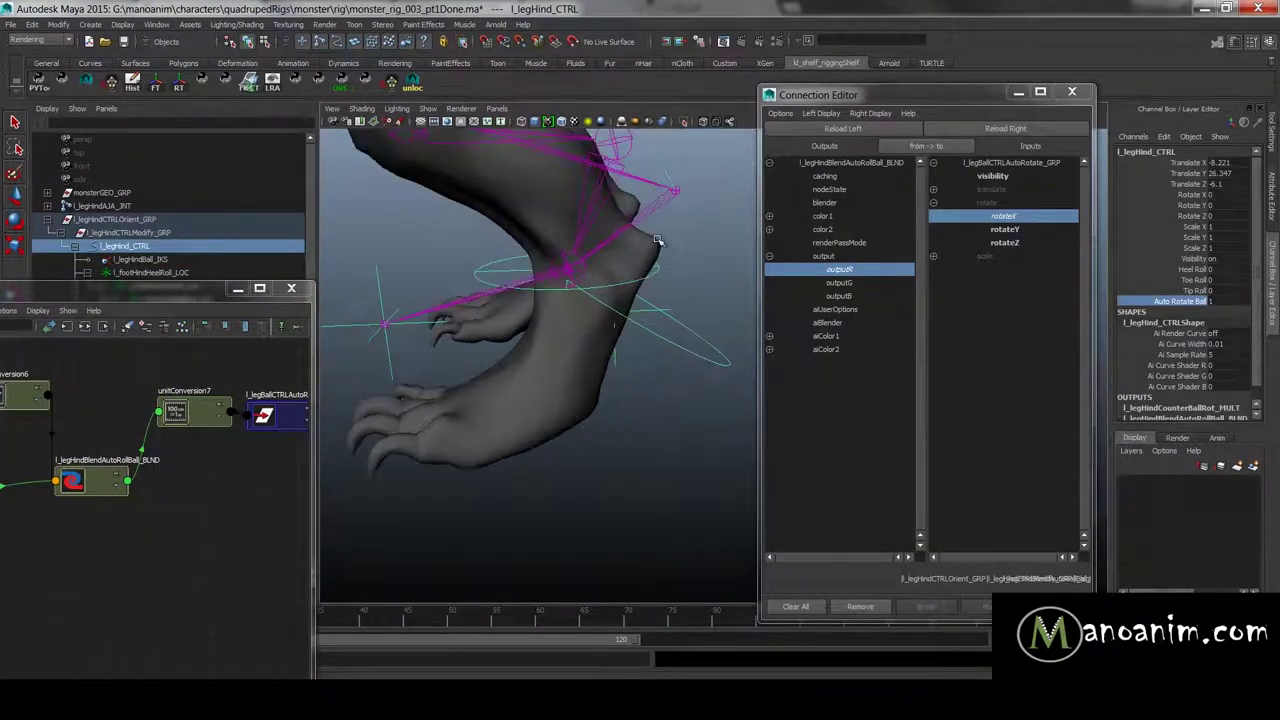
scroll(696, 267, down, 2)
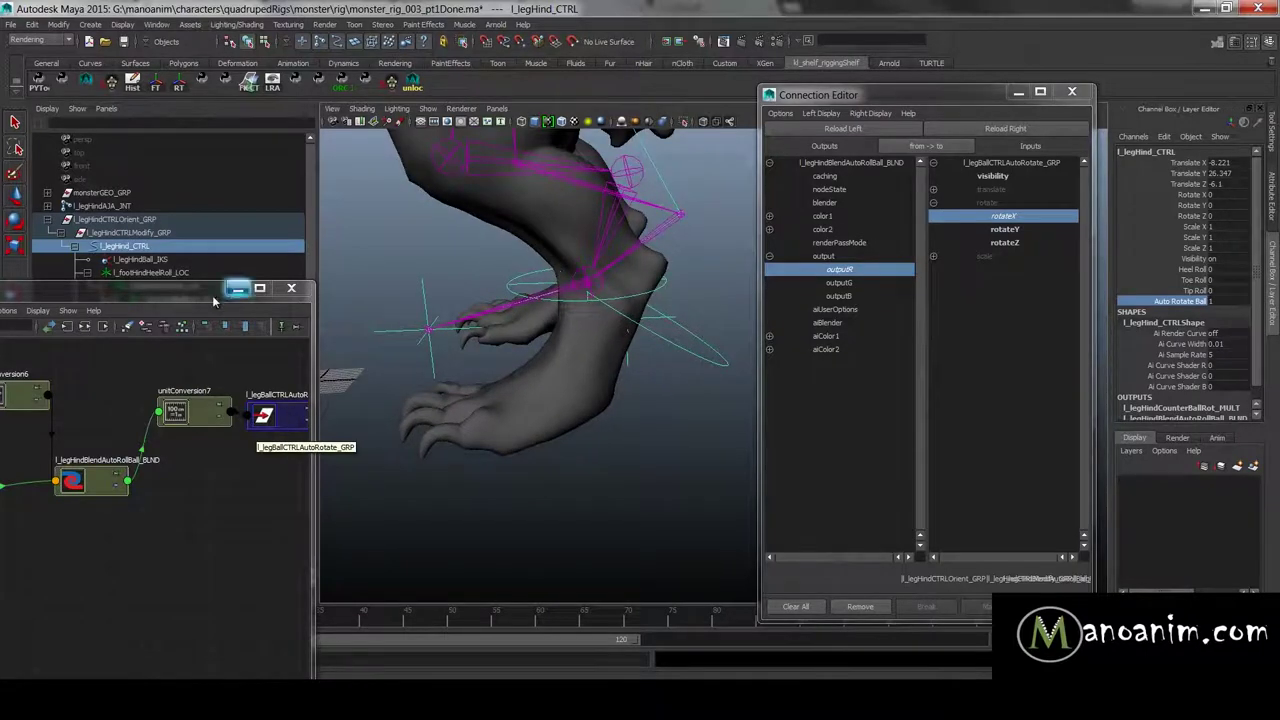
Step: Uncover the Outliner and compare the rotate channels of l_legBall_CTRL and l_legBallCTRLAutoRotate_GRP
drag(217, 291, 283, 413)
alt+drag(440, 401, 570, 385)
click(690, 350)
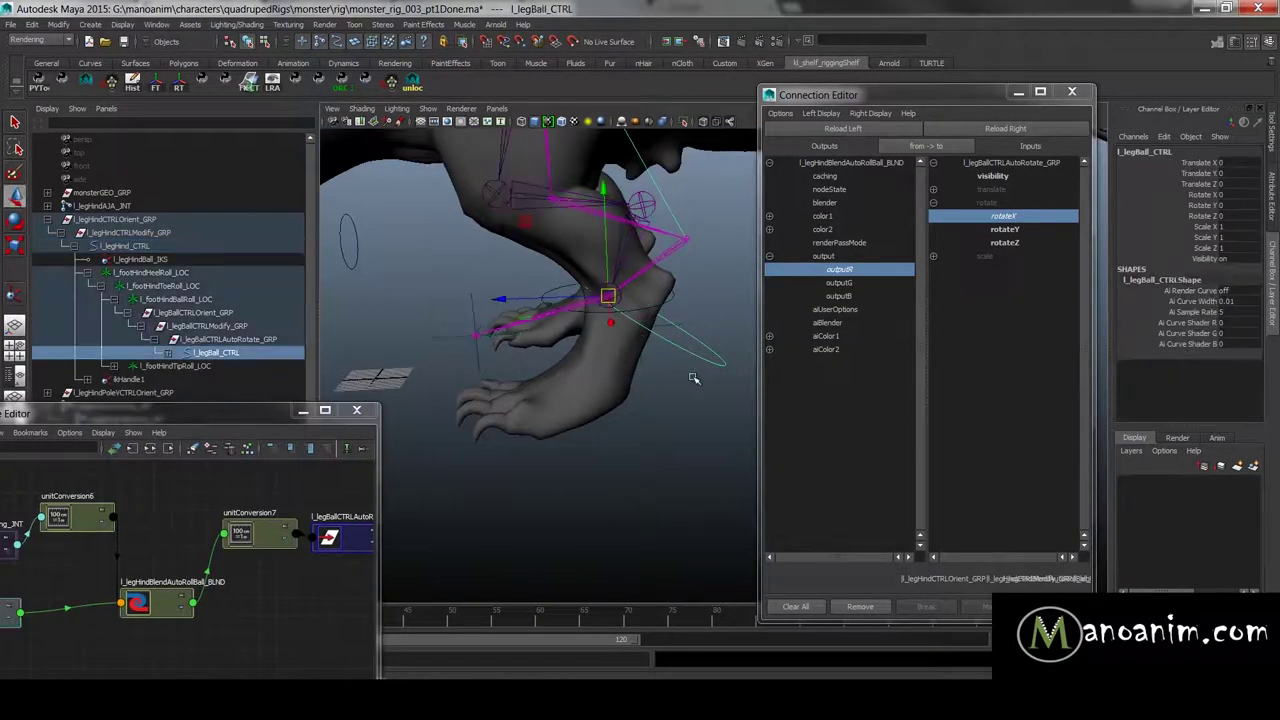
click(252, 340)
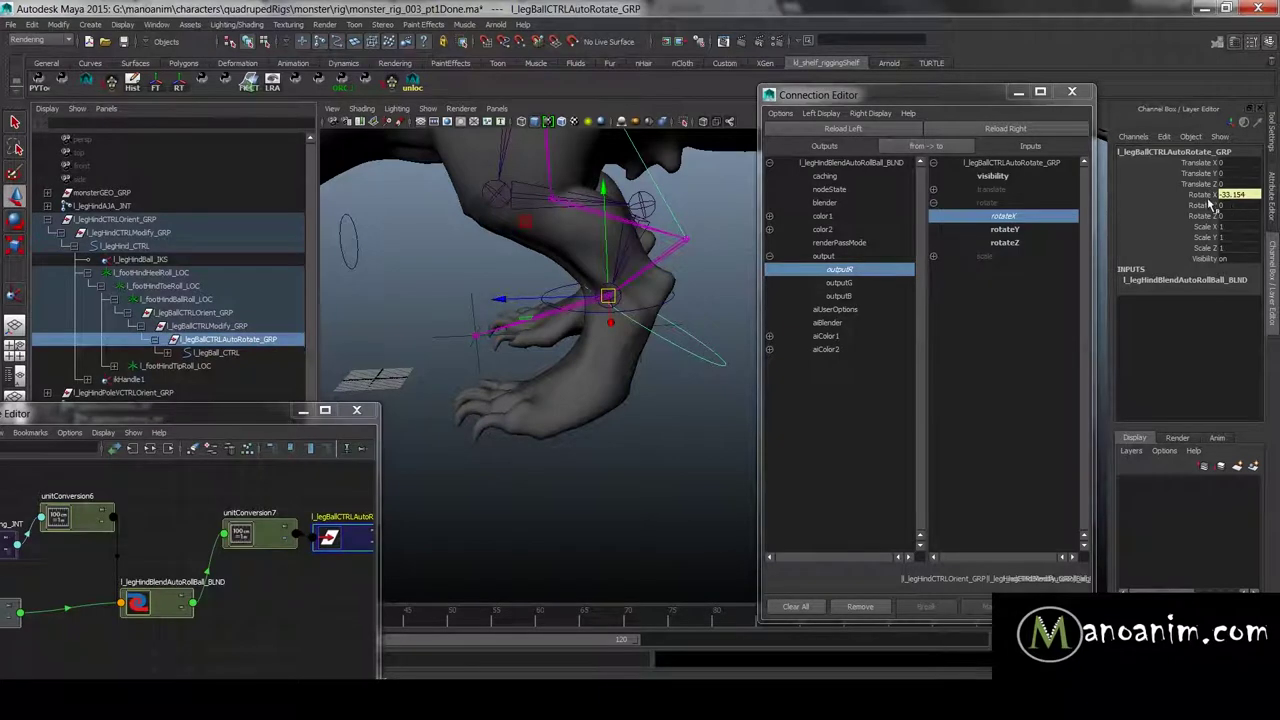
click(665, 308)
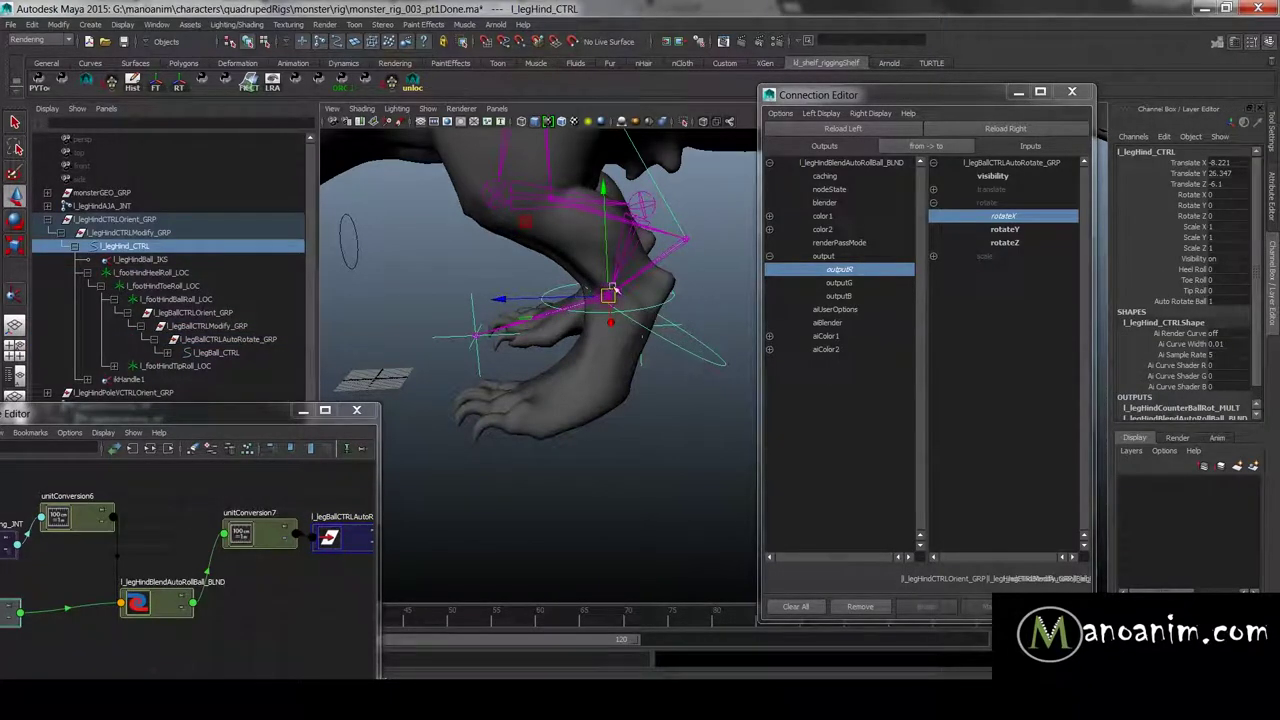
Step: Move l_legHind_CTRL around to test the automatic ball rotation, and set Auto Rotate Ball to 0
drag(604, 299, 596, 330)
middle_drag(620, 347, 530, 343)
drag(630, 342, 548, 371)
drag(620, 329, 611, 360)
Step: Reset the translate values of l_legHind_CTRL to 0, minimize the Connection Editor and clear the selection
drag(1218, 162, 1229, 205)
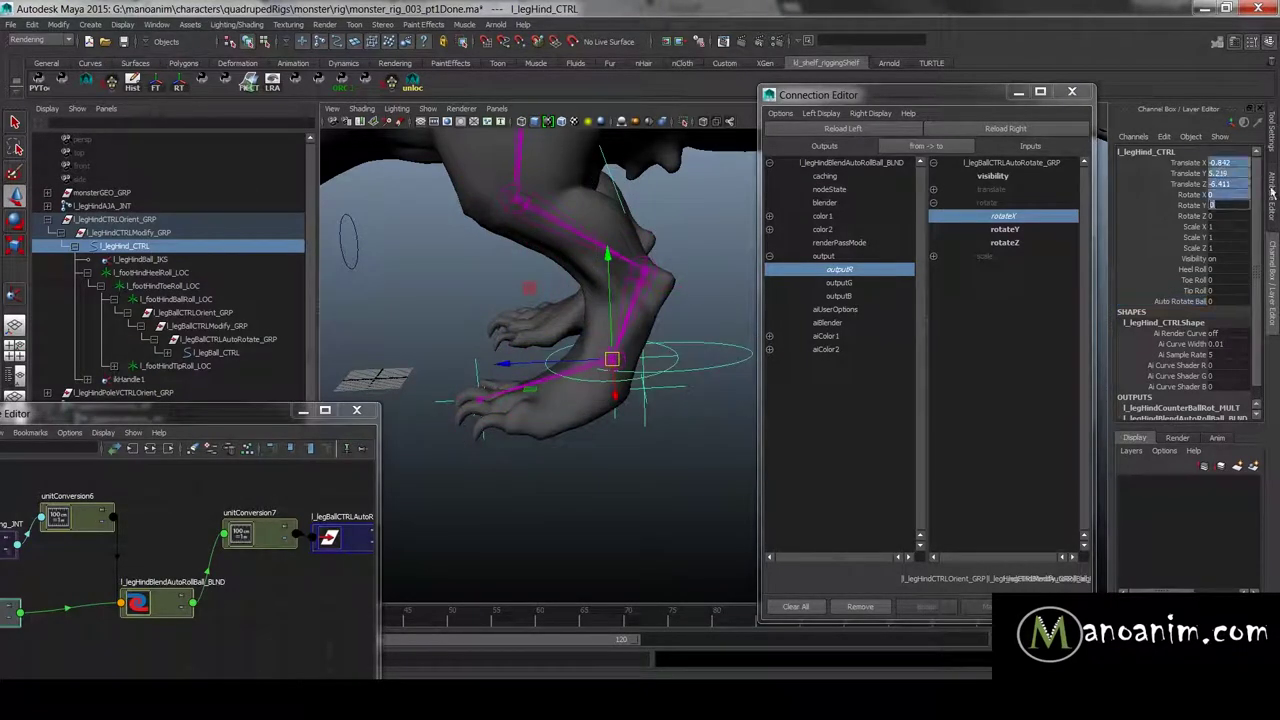
text(0)
key(Return)
click(1018, 93)
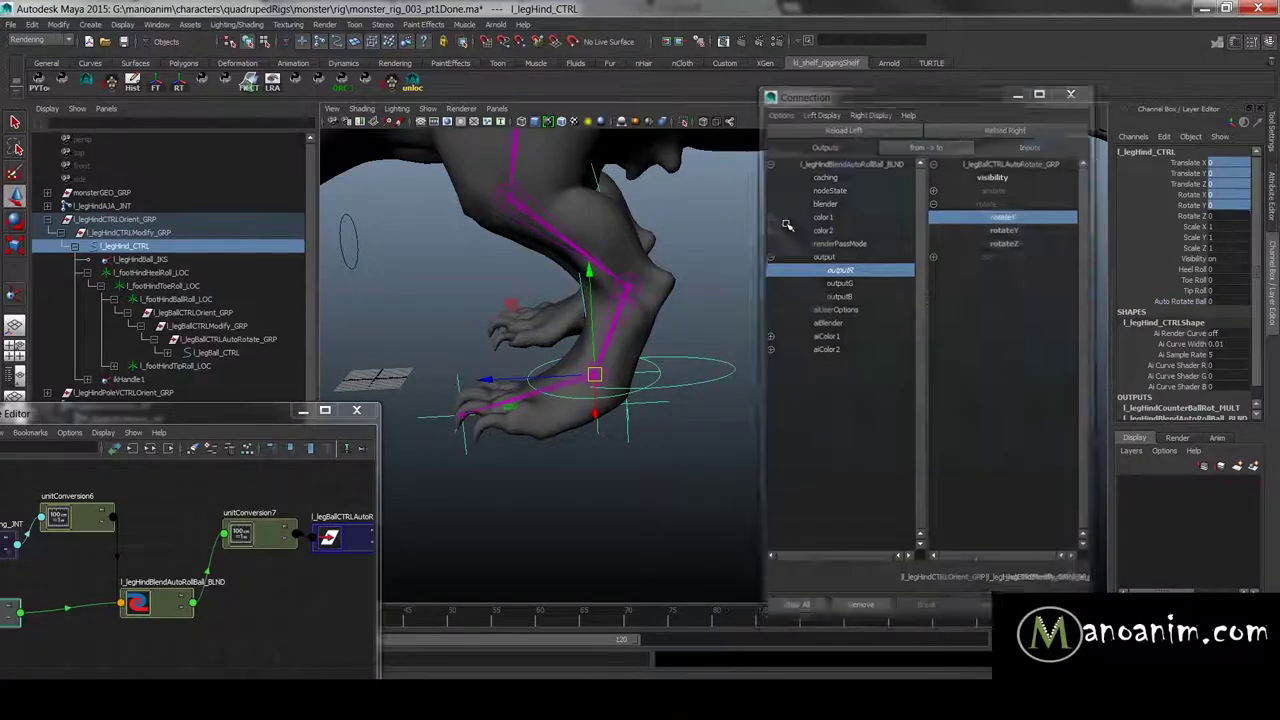
click(817, 321)
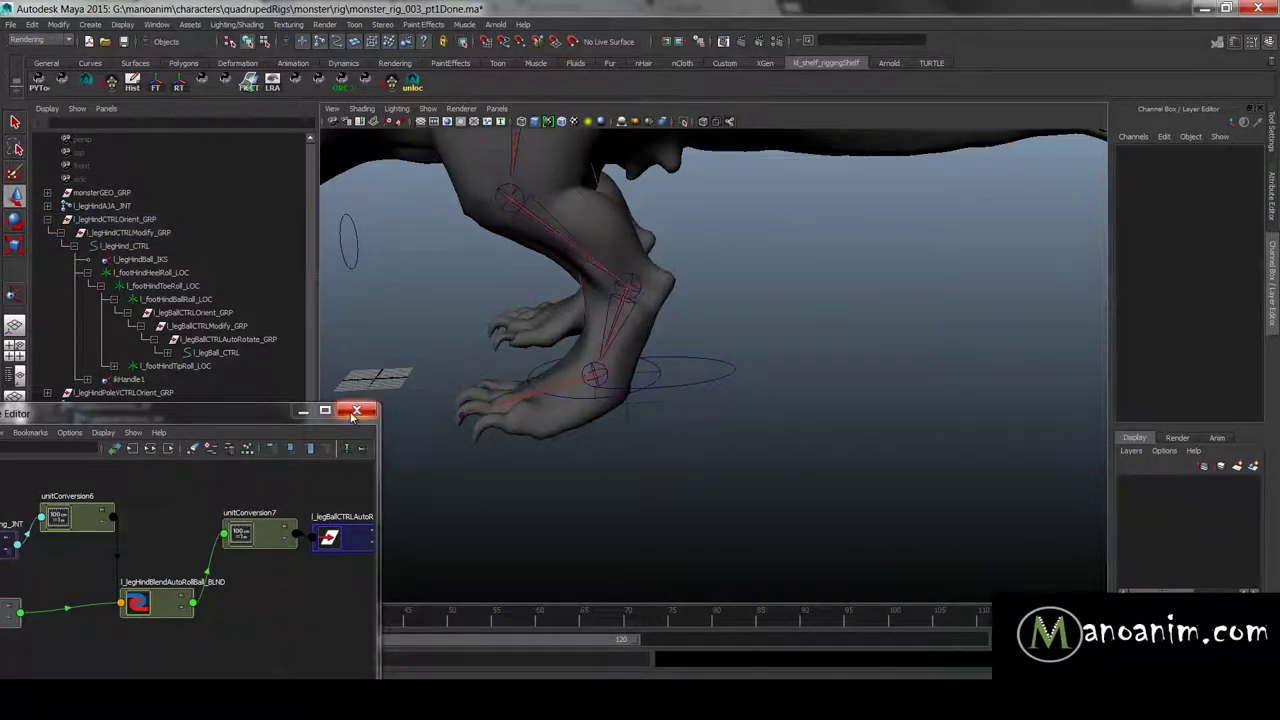
Step: Minimize the Node Editor and collapse the l_legHindCTRLOrient_GRP and l_legHindAJASpring_JNT hierarchies in the Outliner
click(302, 412)
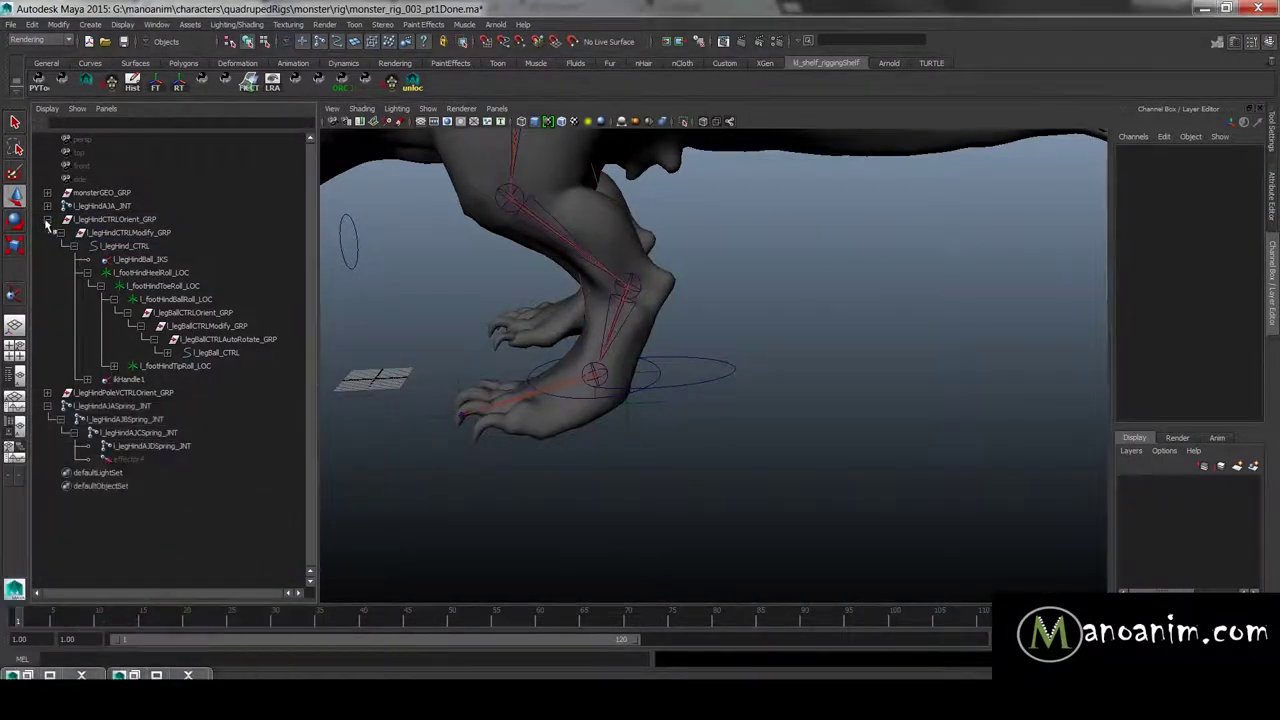
click(47, 219)
click(47, 246)
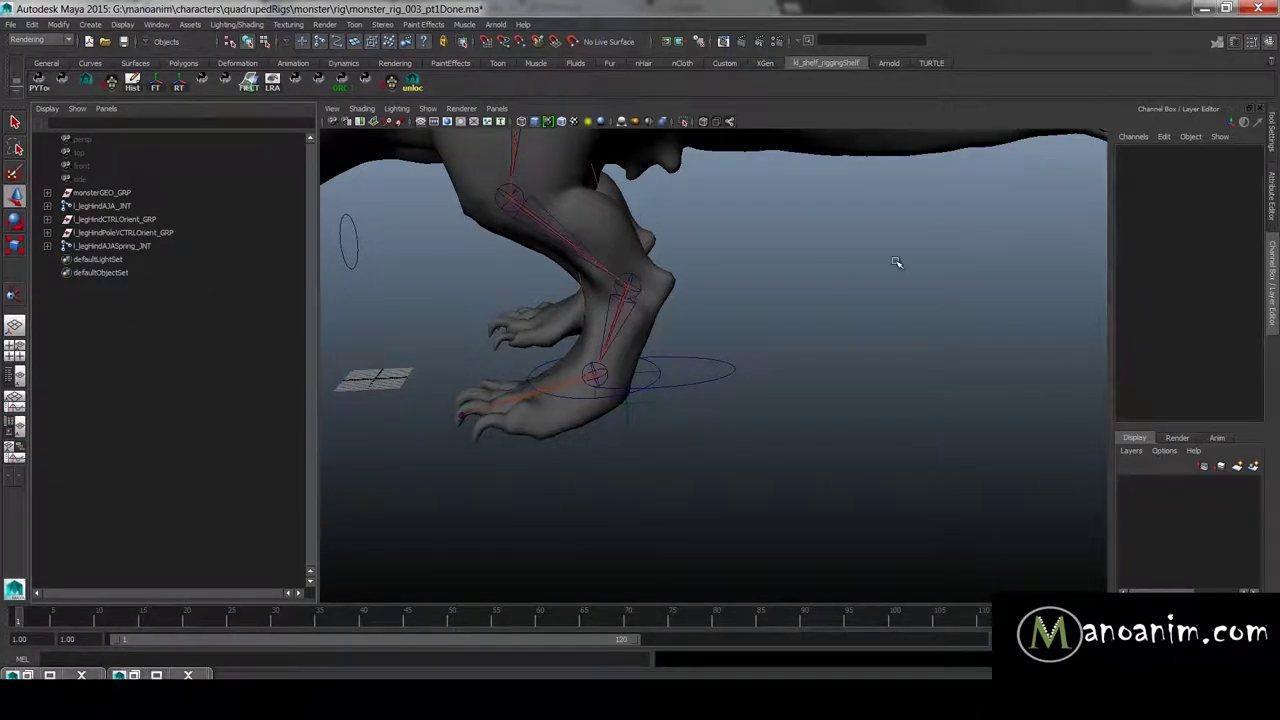
Step: Move l_legHind_CTRL around to test how the spring IK leg bends
click(652, 381)
alt+drag(652, 381, 702, 309)
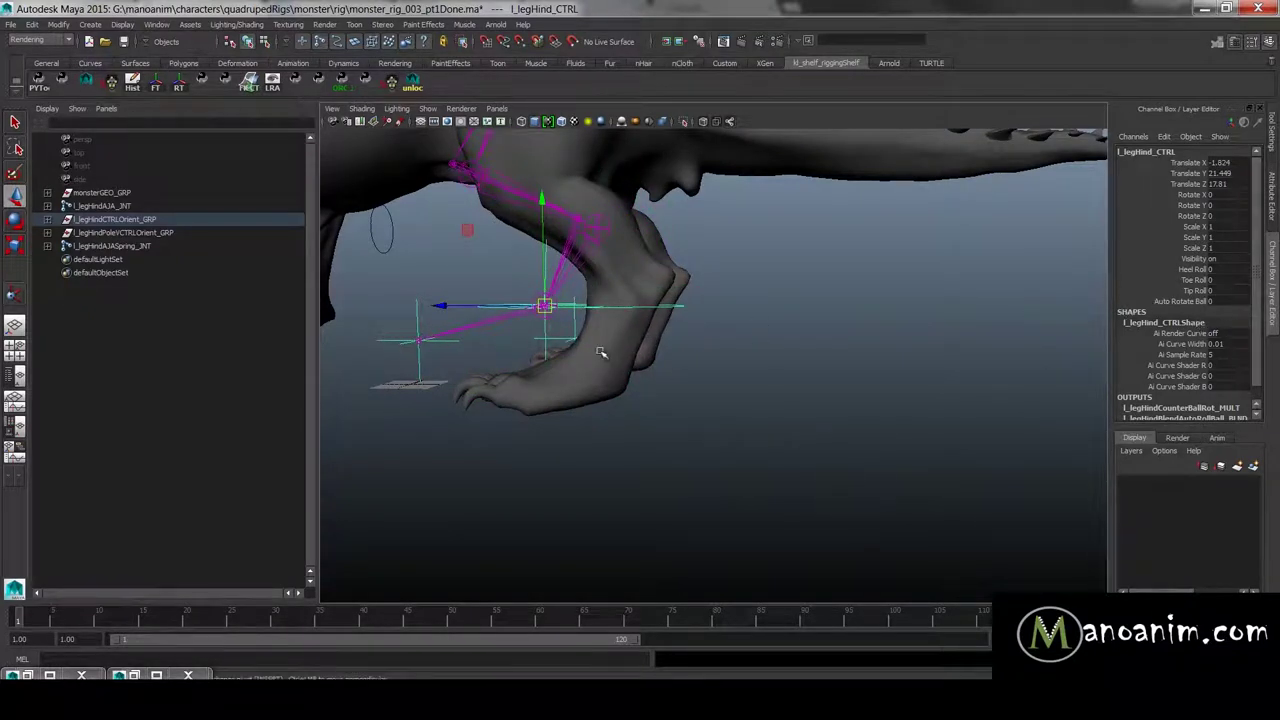
drag(544, 304, 585, 321)
alt+drag(600, 380, 694, 408)
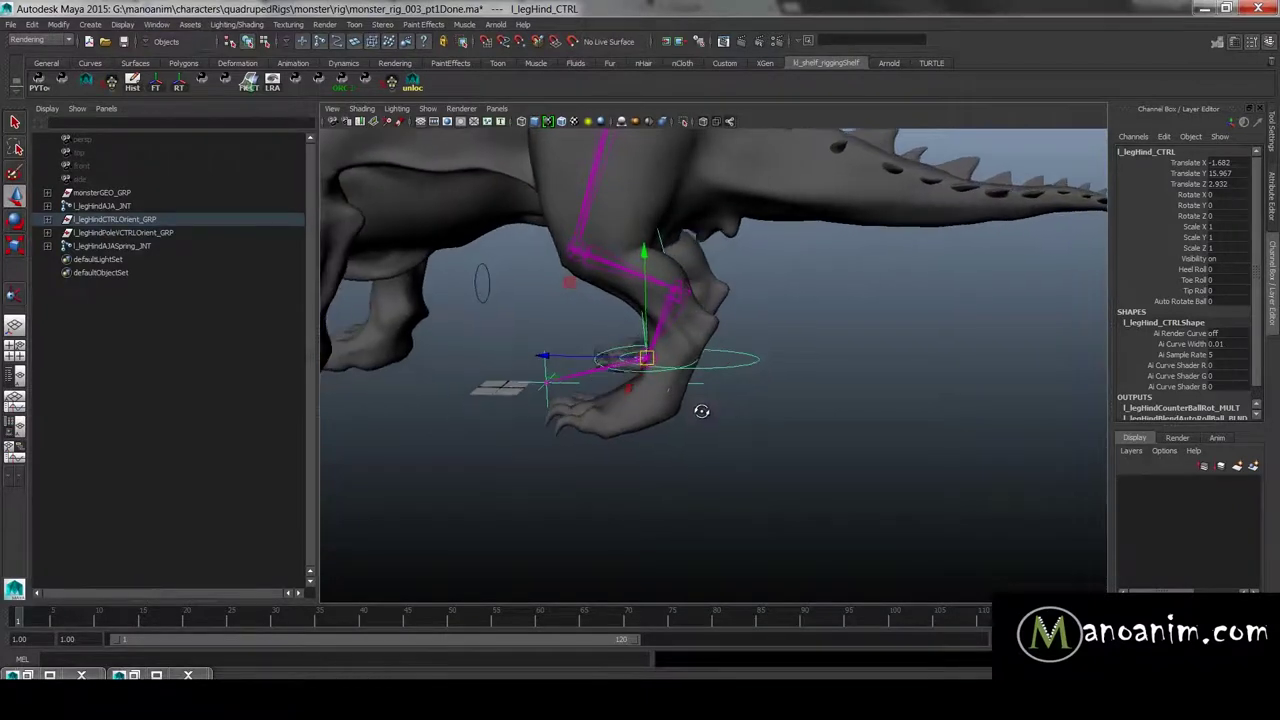
alt+drag(711, 342, 708, 330)
drag(647, 357, 662, 395)
middle_drag(662, 395, 657, 428)
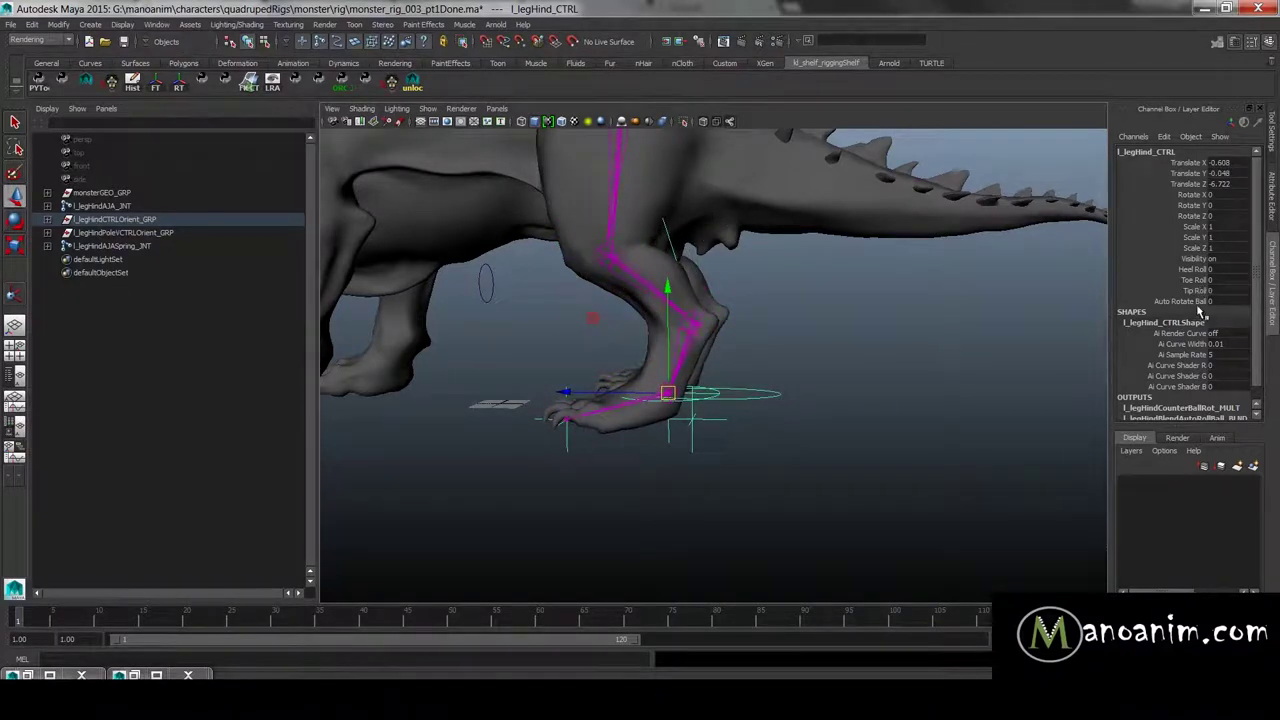
Step: Move l_legHind_CTRL further with Auto Rotate Ball off, then reset its translate values to 0 and clear the selection
click(1202, 302)
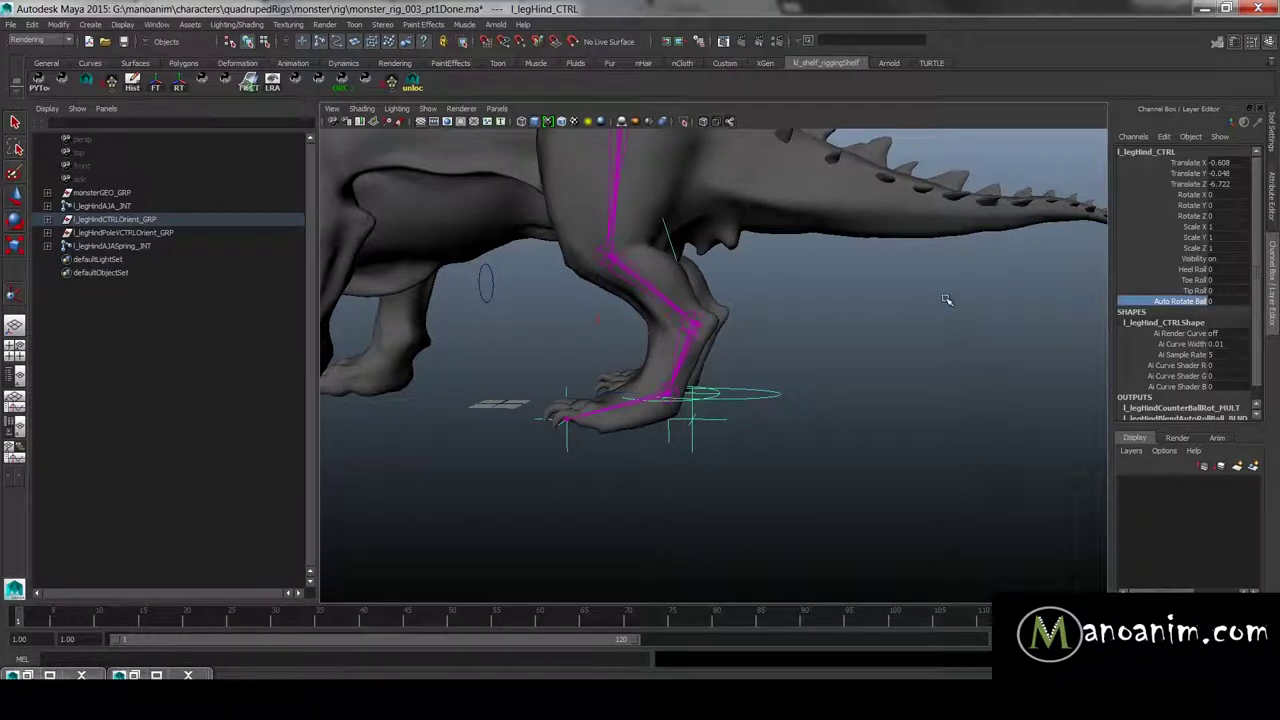
alt+drag(932, 344, 883, 340)
key(w)
mouse_move(671, 396)
mouse_down()
mouse_move(668, 352)
mouse_move(659, 400)
mouse_up()
middle_drag(659, 400, 775, 380)
drag(1226, 163, 1242, 192)
text(0)
key(Return)
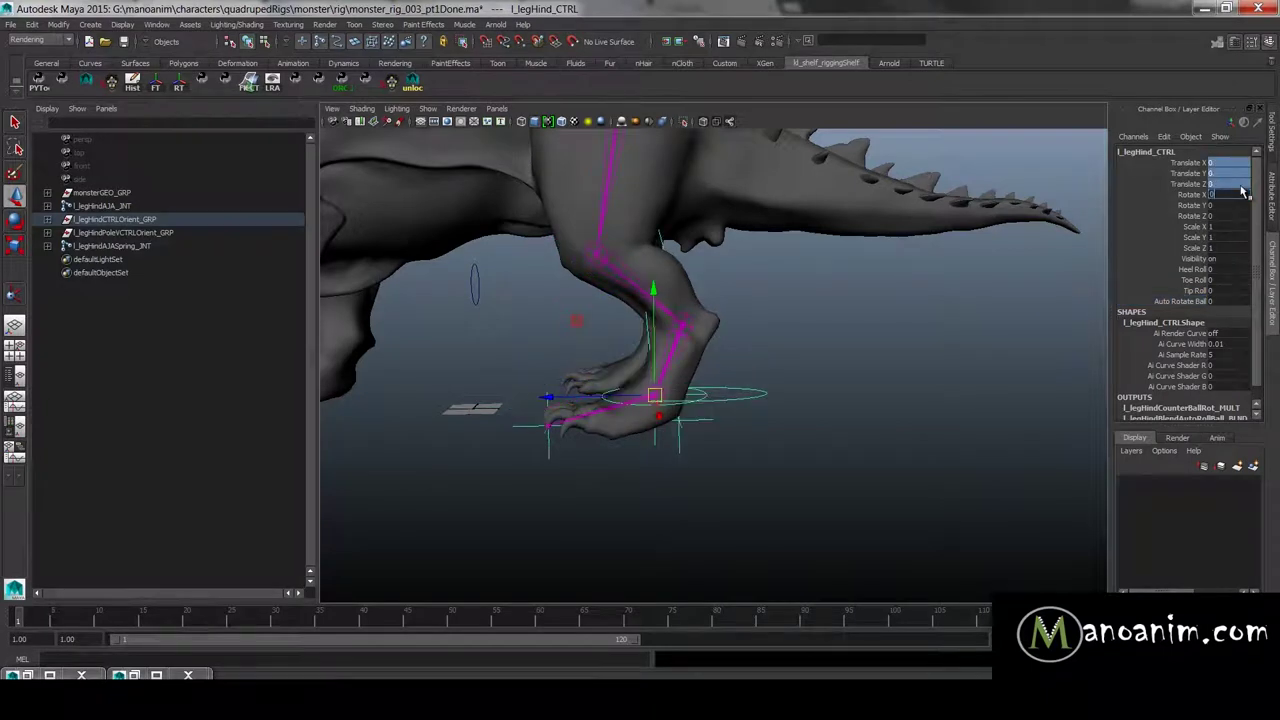
click(815, 438)
Step: Examine the left hind foot and its control curves from several angles
alt+drag(789, 446, 797, 452)
alt+right_drag(797, 452, 865, 436)
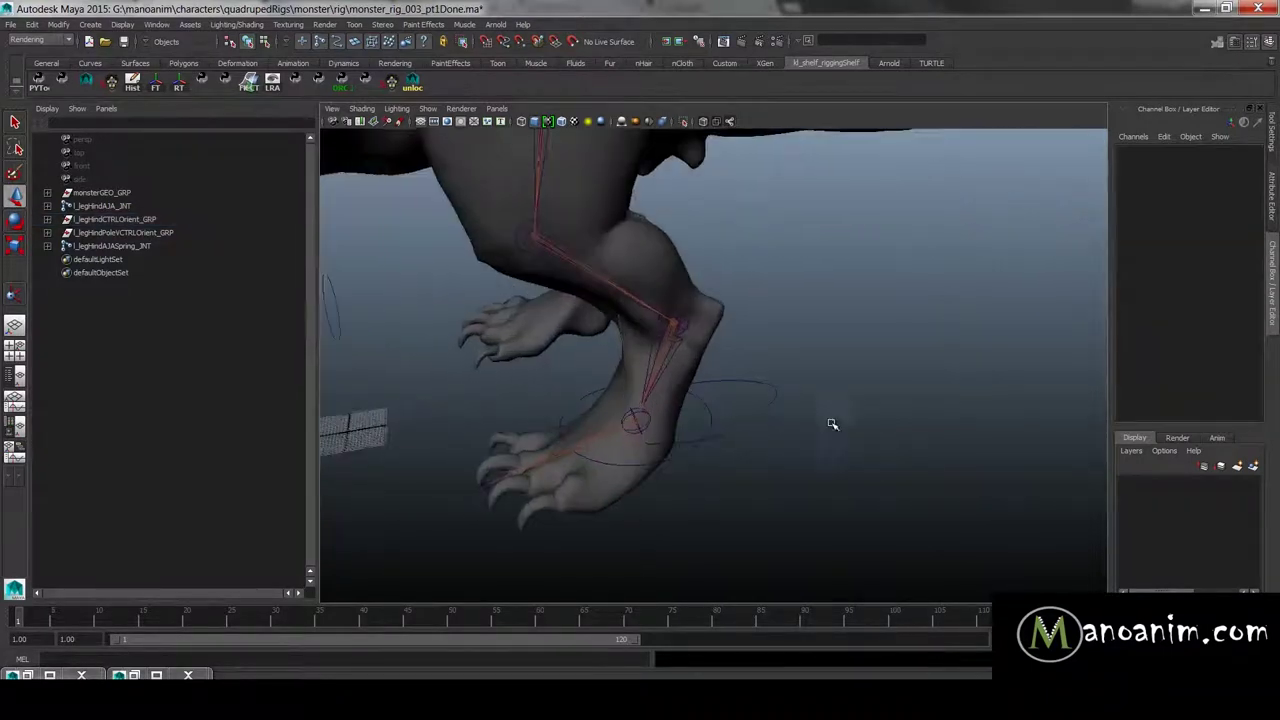
click(761, 427)
click(777, 453)
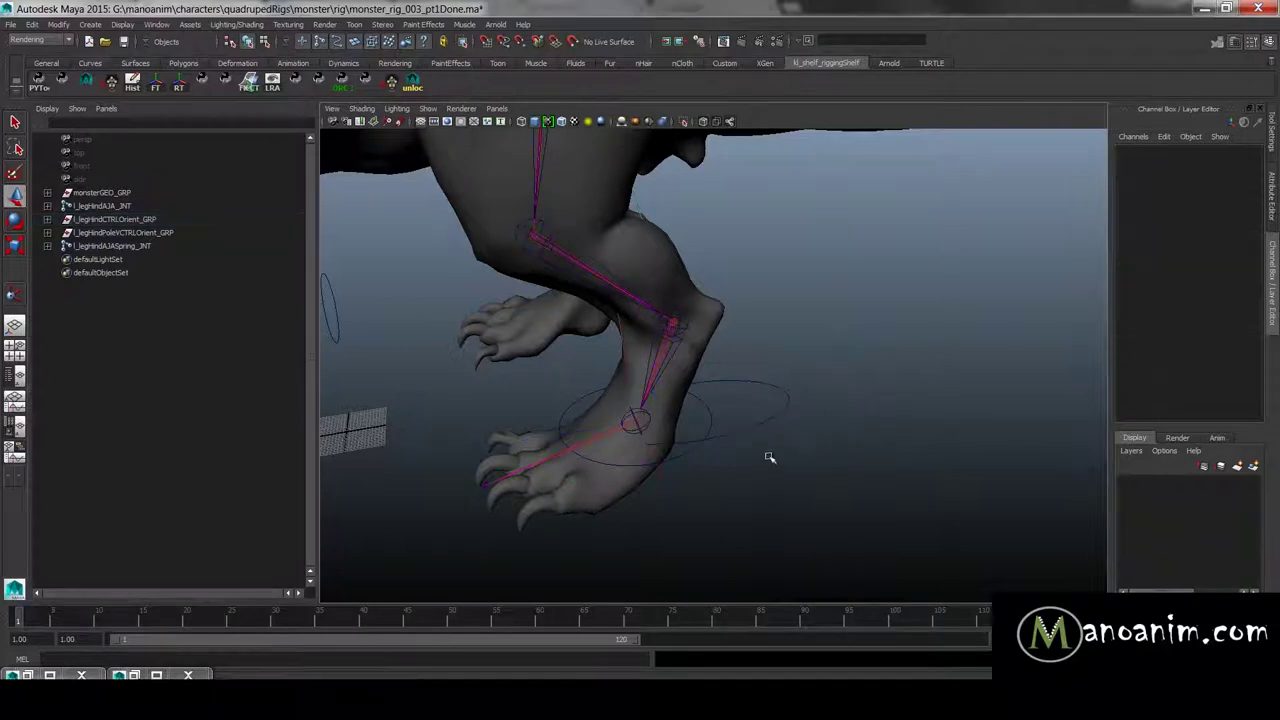
alt+drag(831, 441, 720, 405)
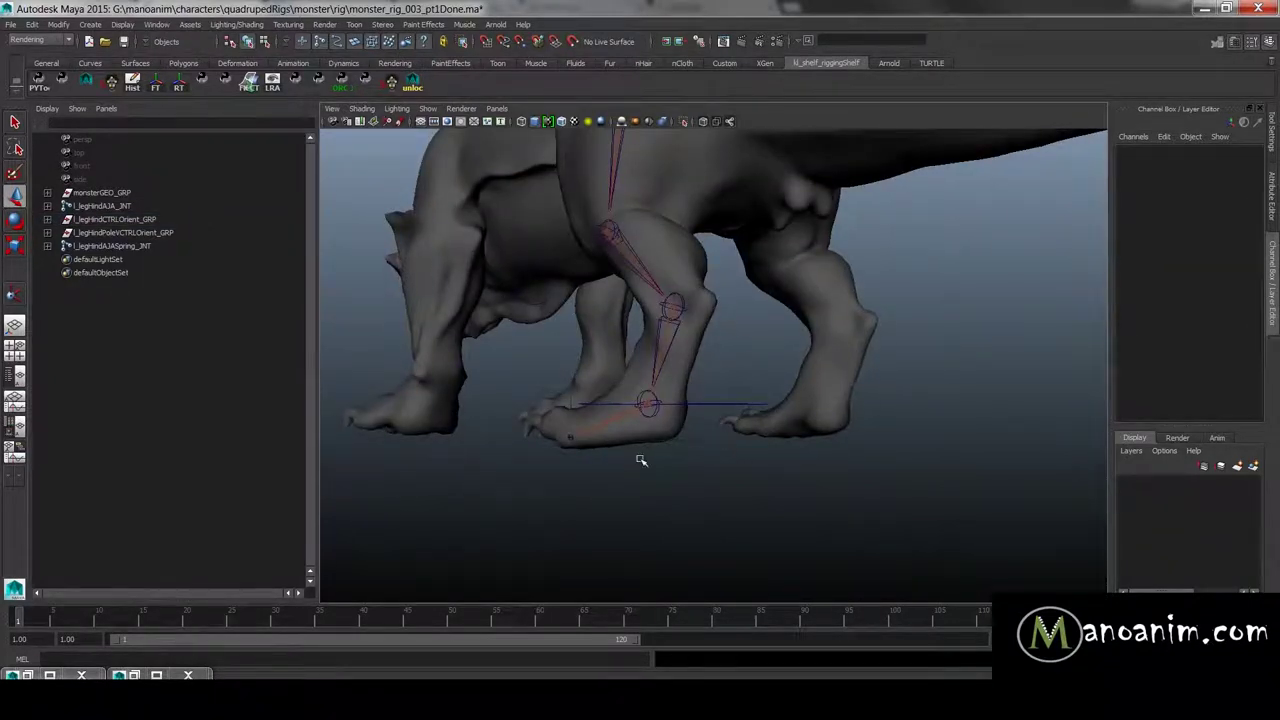
alt+drag(616, 405, 726, 420)
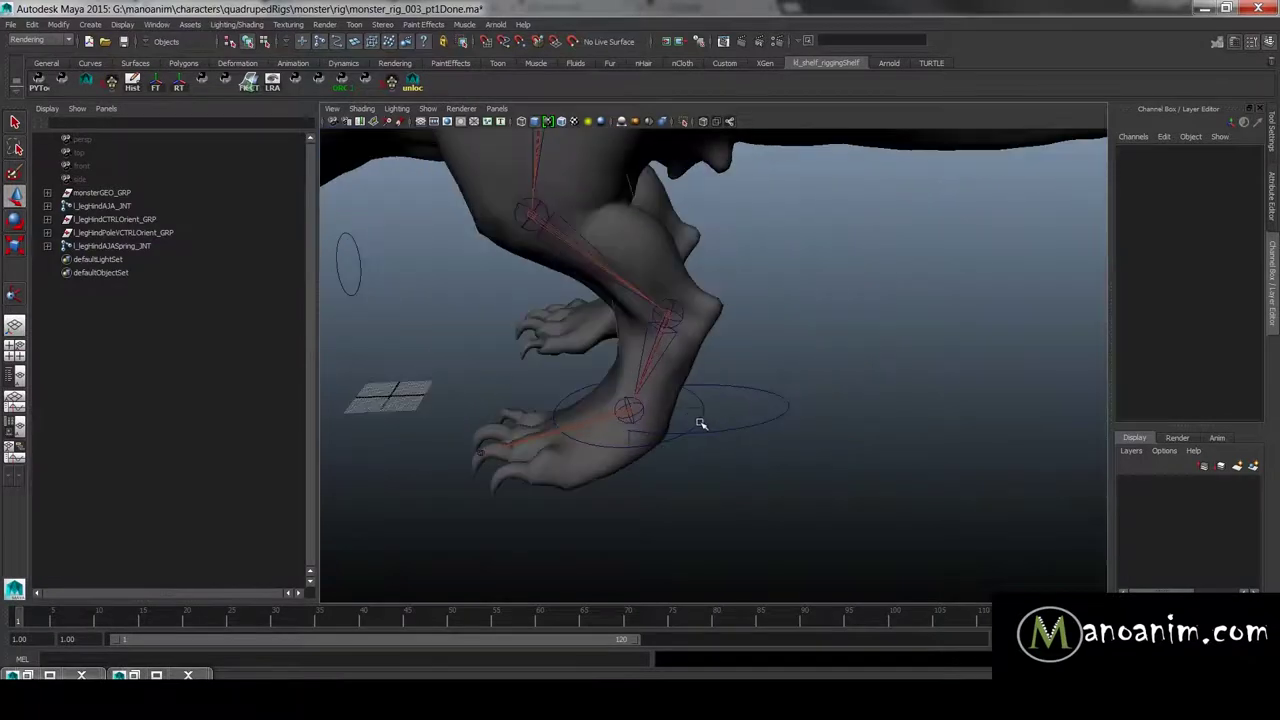
click(700, 424)
click(922, 382)
Step: Select l_legHindAJASpring_JNT and examine the spring joint chain along the whole hind leg
click(135, 249)
alt+right_drag(657, 284, 606, 272)
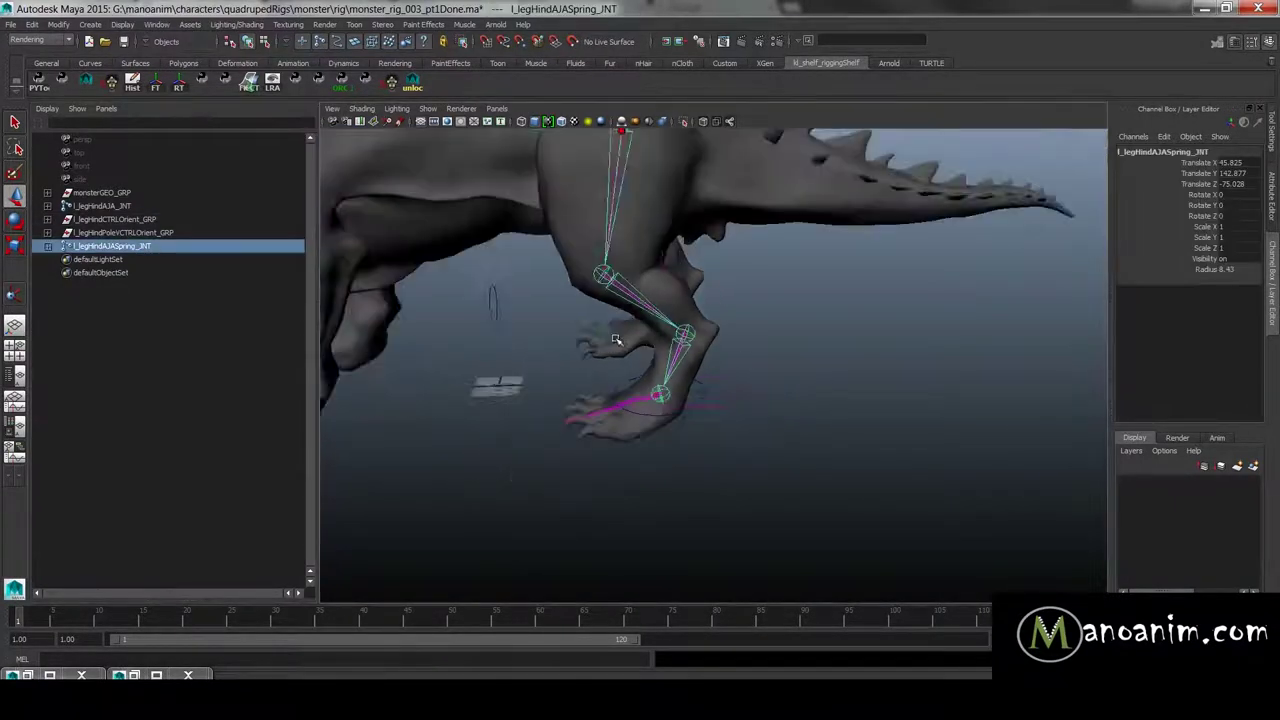
alt+middle_drag(606, 272, 627, 393)
alt+right_drag(627, 393, 728, 512)
alt+middle_drag(752, 525, 752, 477)
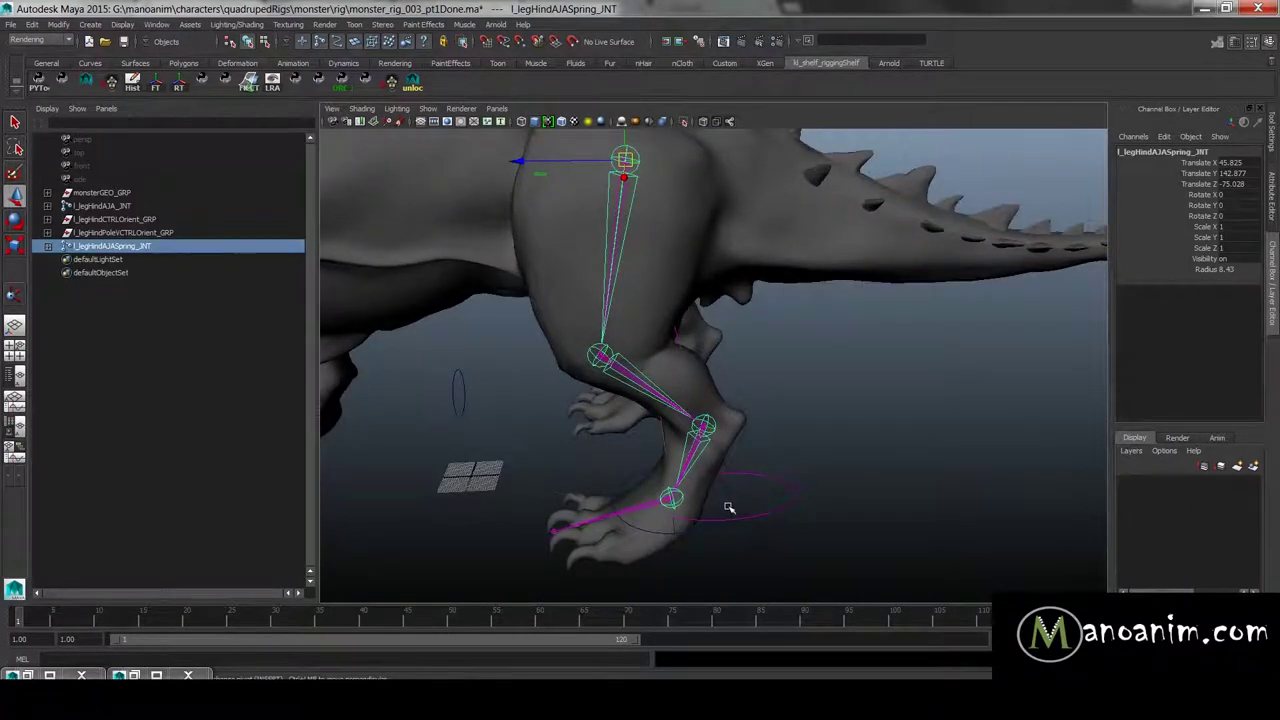
Step: Test rotating and moving l_legHind_CTRL, undoing each change
click(727, 516)
key(e)
drag(715, 418, 668, 420)
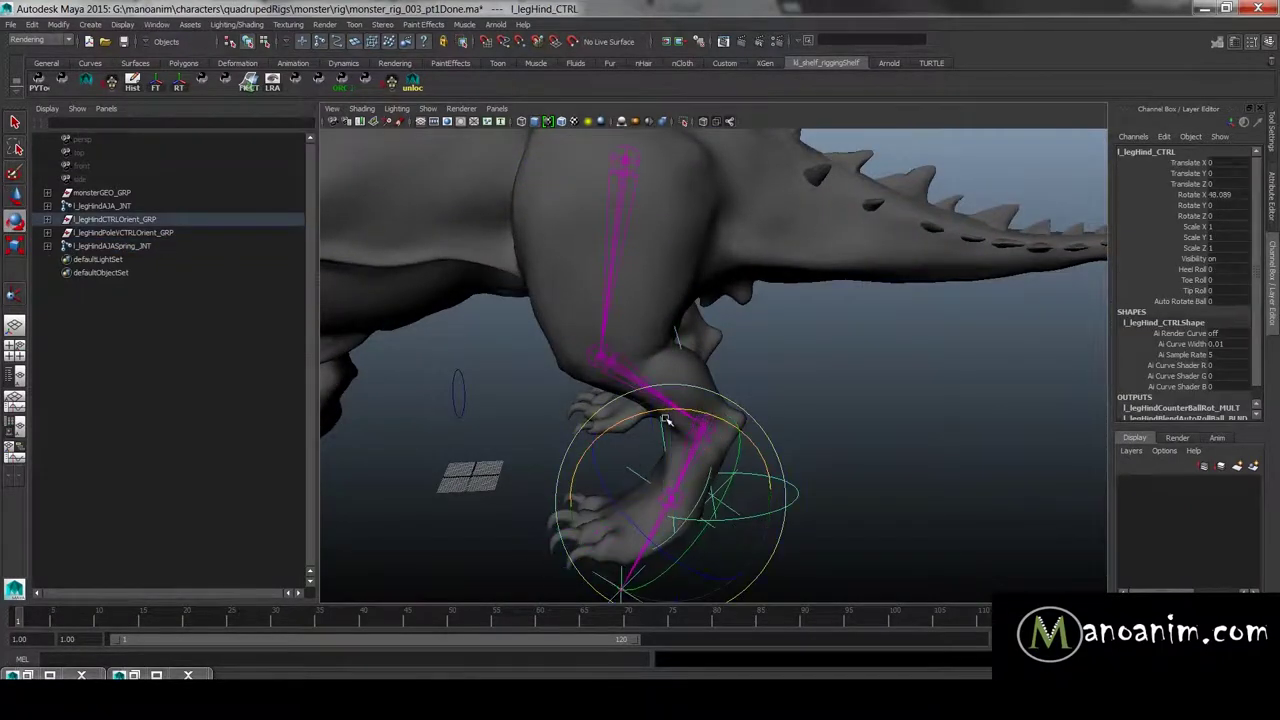
key(ctrl+z)
key(w)
drag(681, 494, 600, 435)
key(ctrl+z)
Step: Try rotating the foot control once more, undo it and clear the selection
alt+right_drag(789, 460, 724, 373)
alt+middle_drag(724, 373, 718, 359)
click(716, 420)
mouse_move(718, 358)
alt+mouse_down()
mouse_move(716, 418)
mouse_move(752, 377)
mouse_move(740, 346)
alt+mouse_up()
key(e)
key(ctrl+z)
click(857, 406)
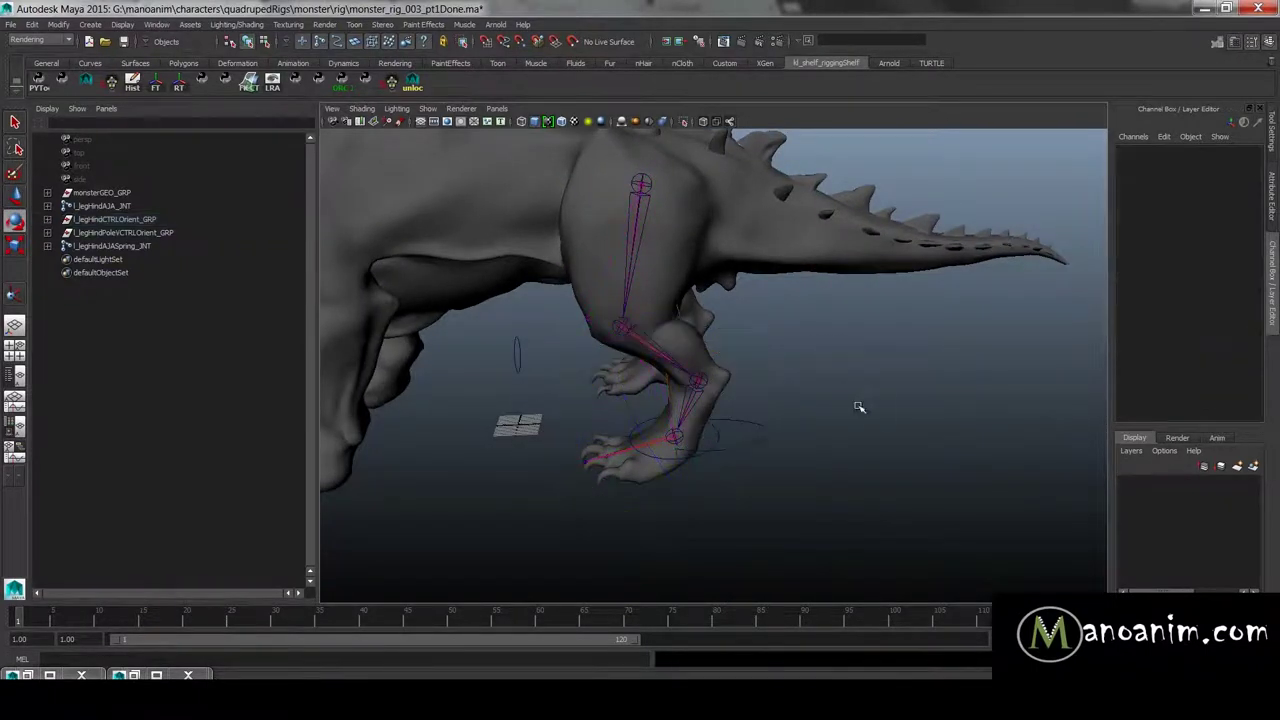
Step: Examine the hind foot up close and check the channels listed for l_legHind_CTRL
alt+drag(857, 406, 820, 386)
alt+right_drag(820, 386, 846, 471)
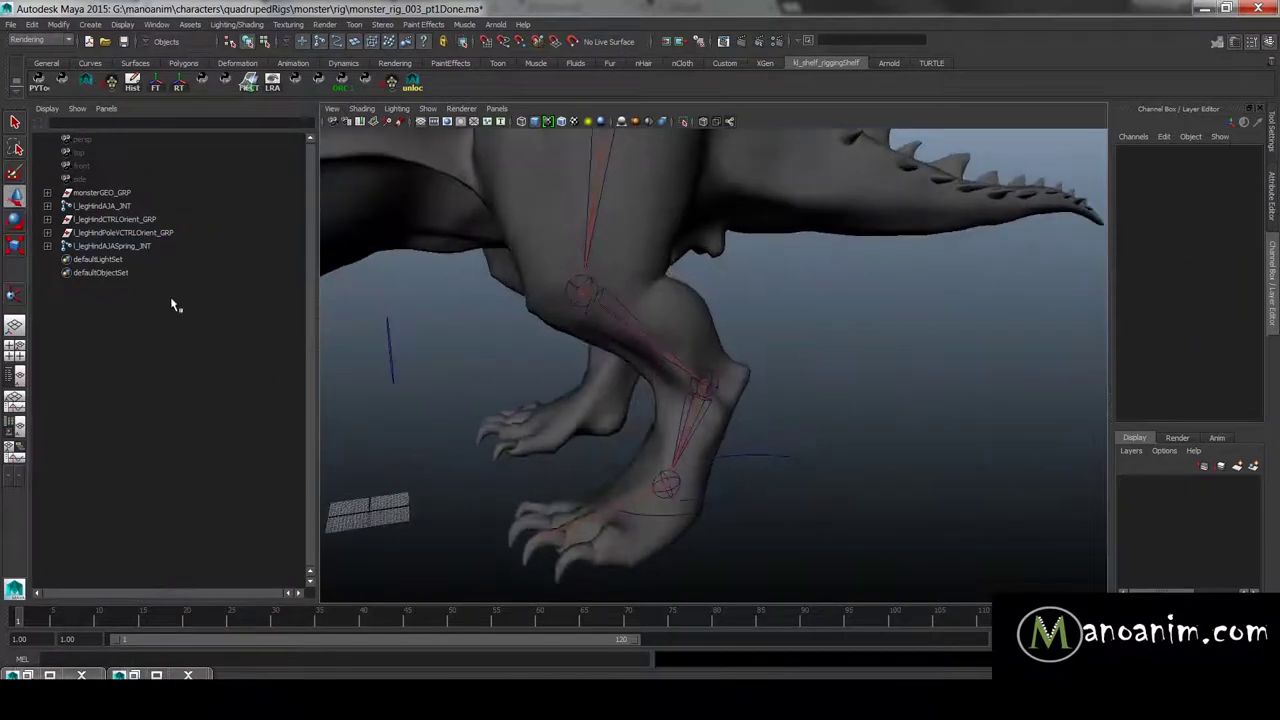
alt+drag(758, 449, 737, 423)
click(745, 453)
click(803, 425)
click(793, 433)
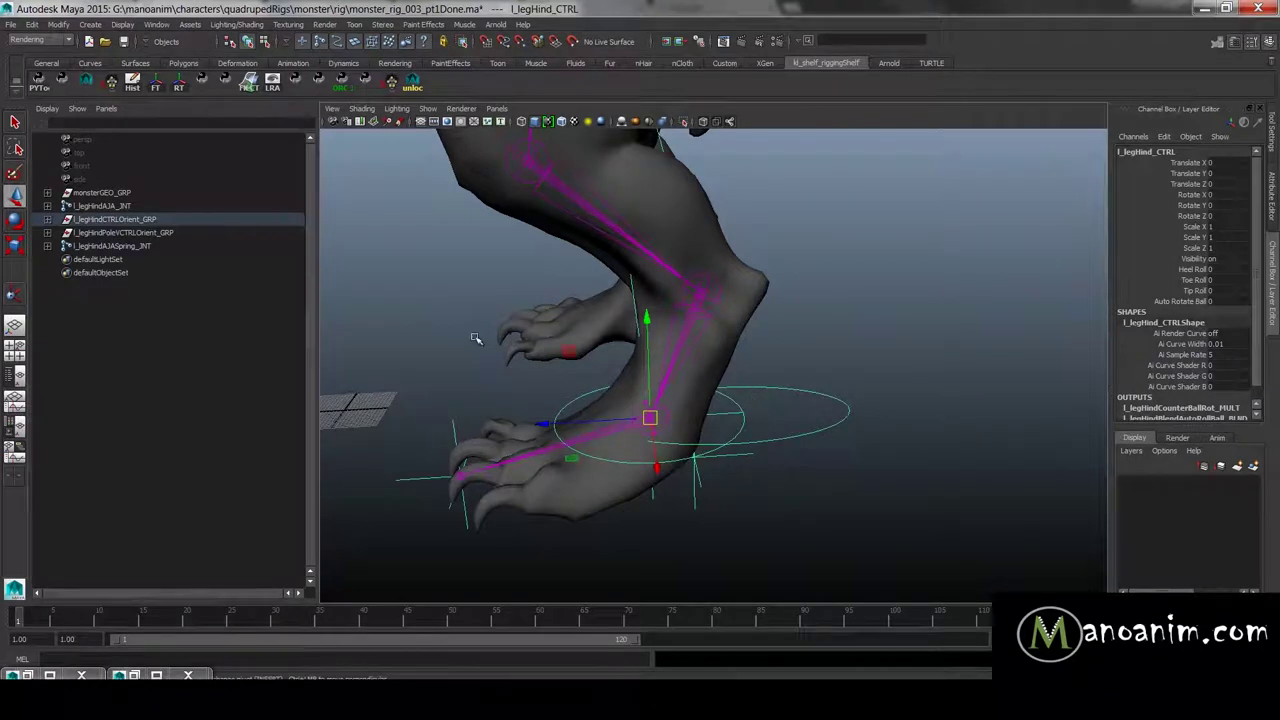
click(852, 346)
Step: Lock and hide the translate, scale and visibility channels of l_legBall_CTRL
drag(818, 385, 811, 459)
alt+drag(808, 440, 790, 348)
drag(1206, 228, 1215, 261)
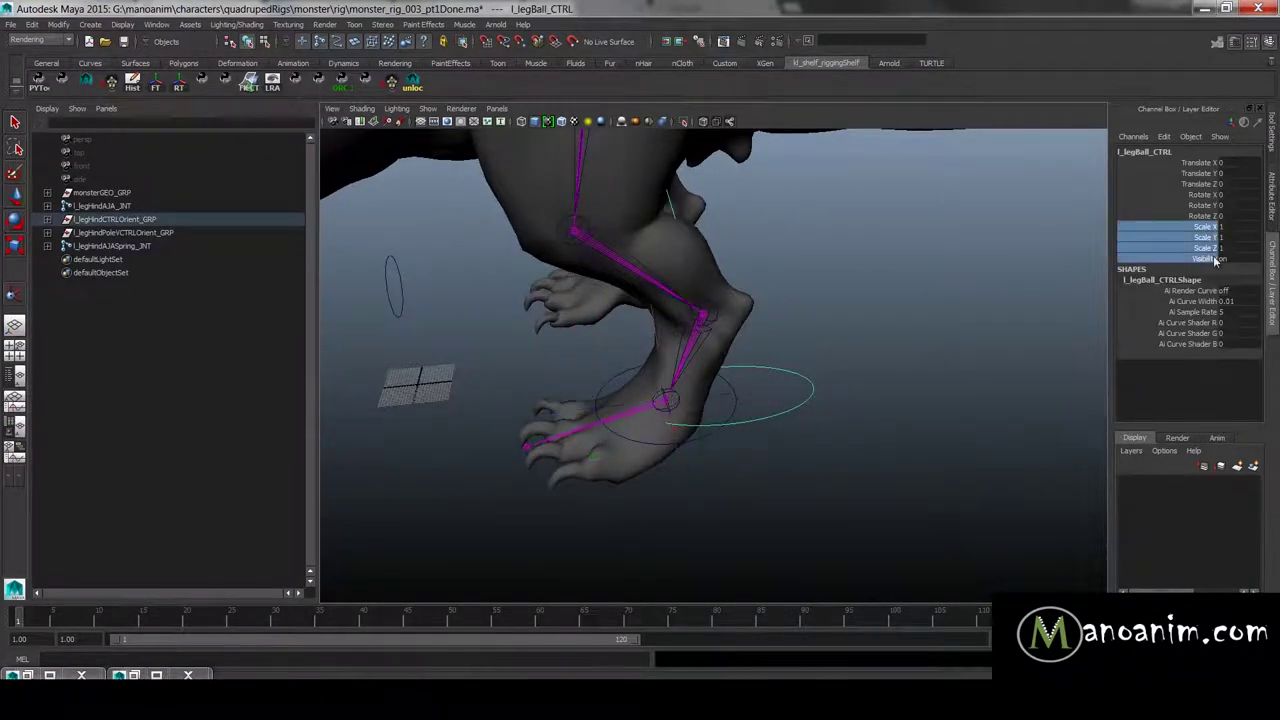
ctrl+click(1201, 185)
ctrl+click(1200, 173)
ctrl+click(1194, 154)
ctrl+click(1199, 163)
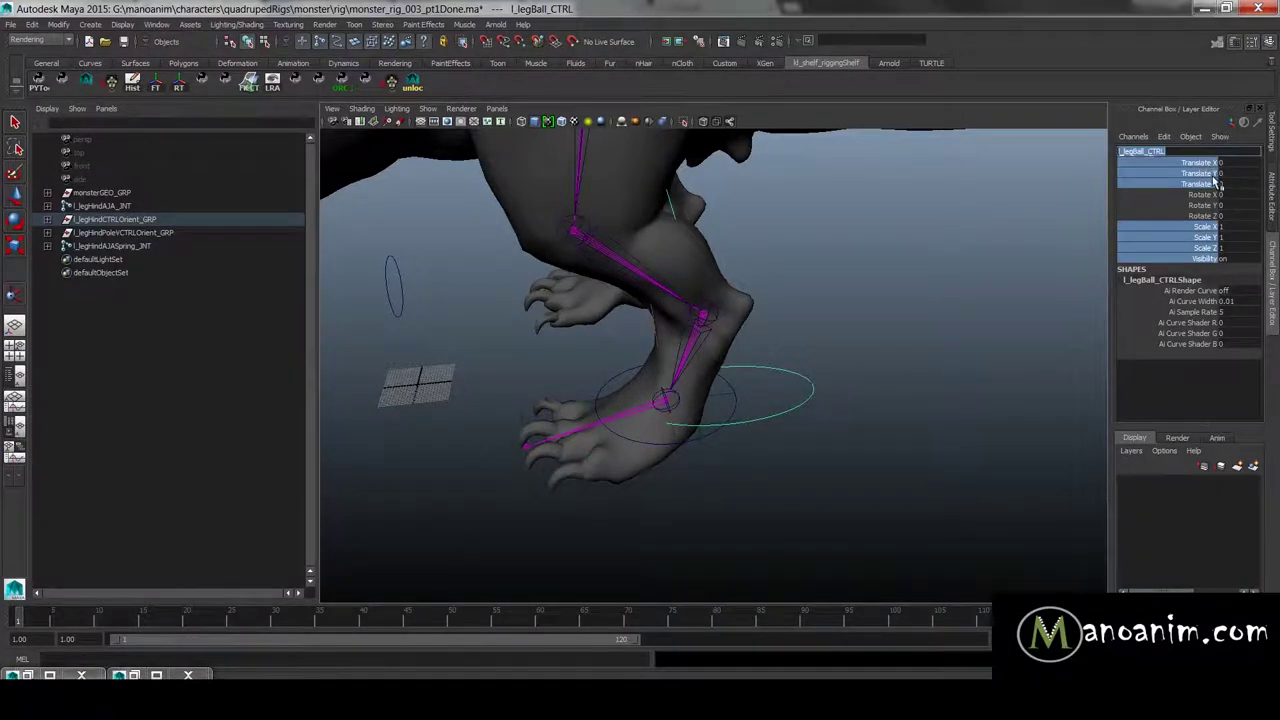
drag(1203, 163, 1203, 251)
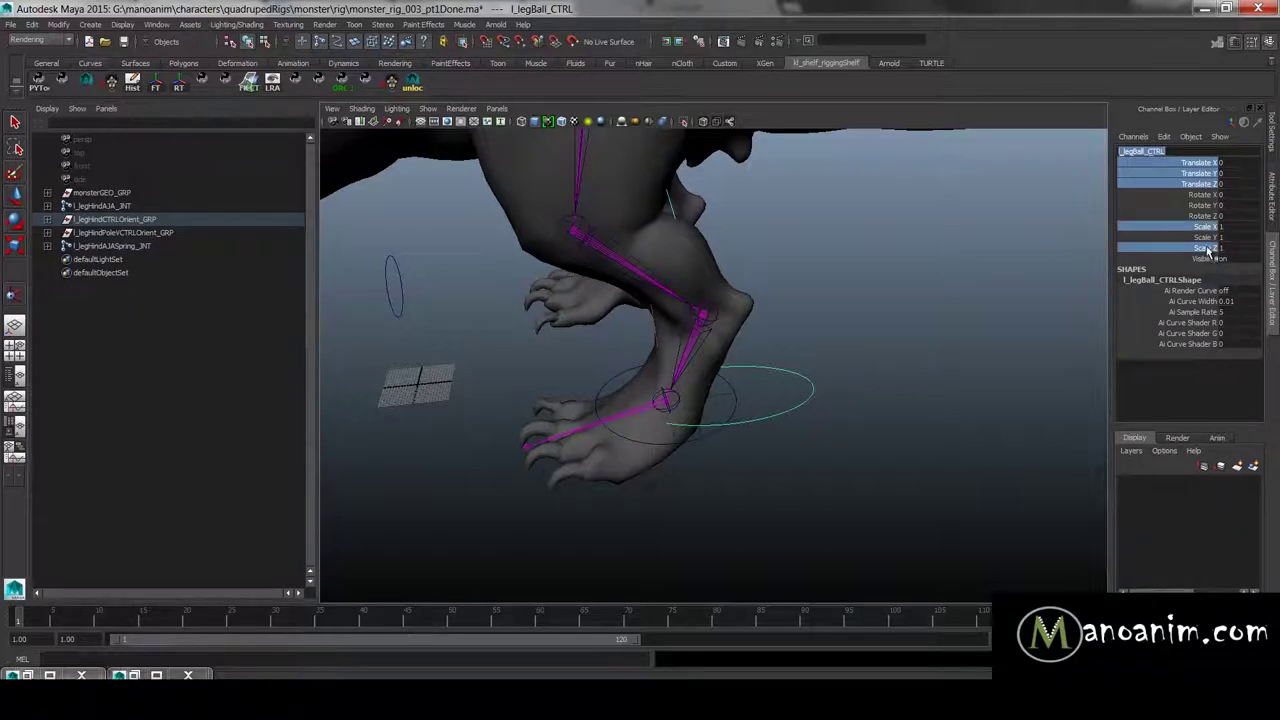
ctrl+click(1208, 258)
ctrl+click(1208, 237)
alt+drag(889, 275, 1040, 271)
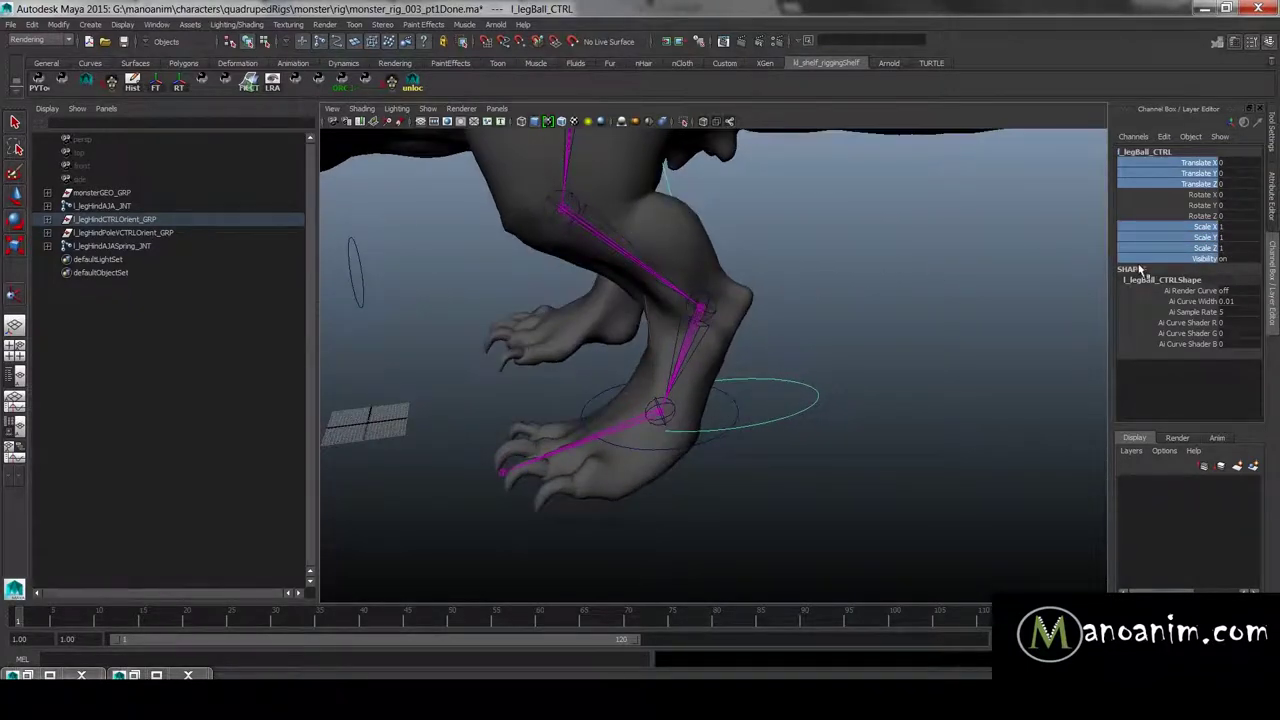
right_click(1211, 233)
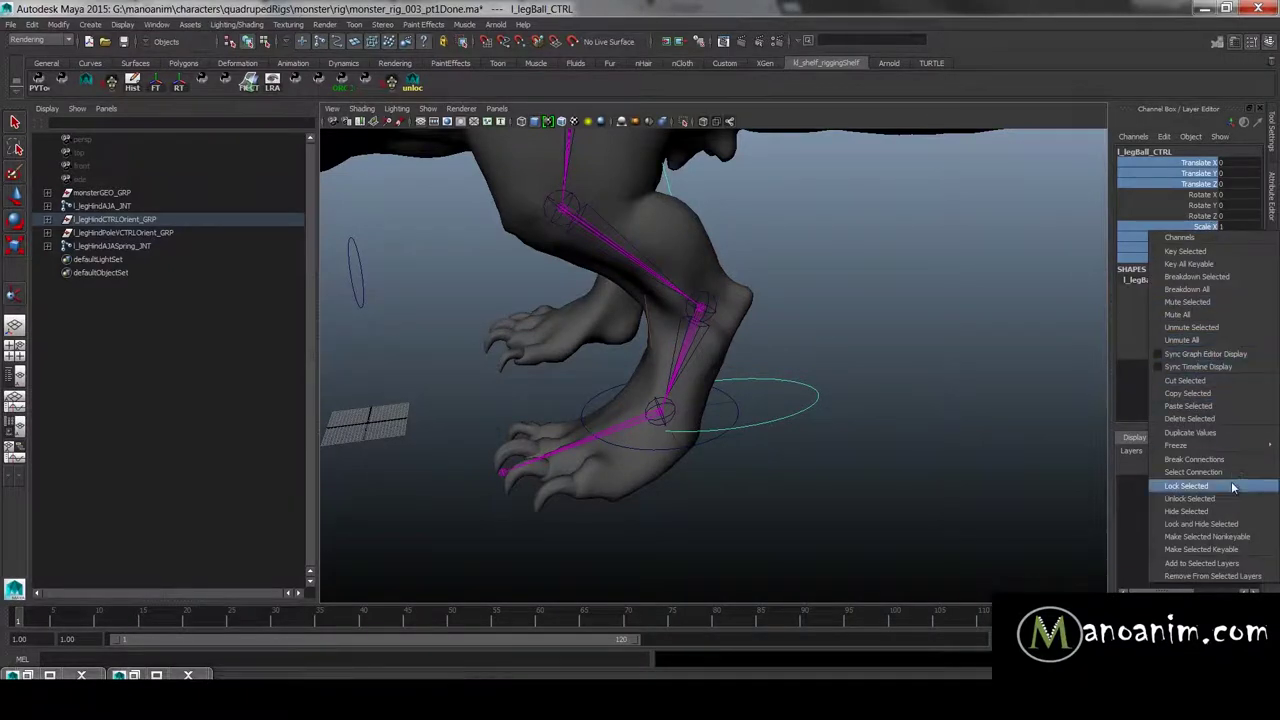
click(1222, 526)
Step: Try rotating l_legBall_CTRL, undo it and clear the selection
alt+drag(868, 350, 668, 352)
key(e)
key(ctrl+z)
click(874, 289)
Step: Test-move l_legHind_CTRL, undo it, and lock and hide its scale and visibility channels
alt+drag(856, 366, 796, 345)
click(740, 414)
key(w)
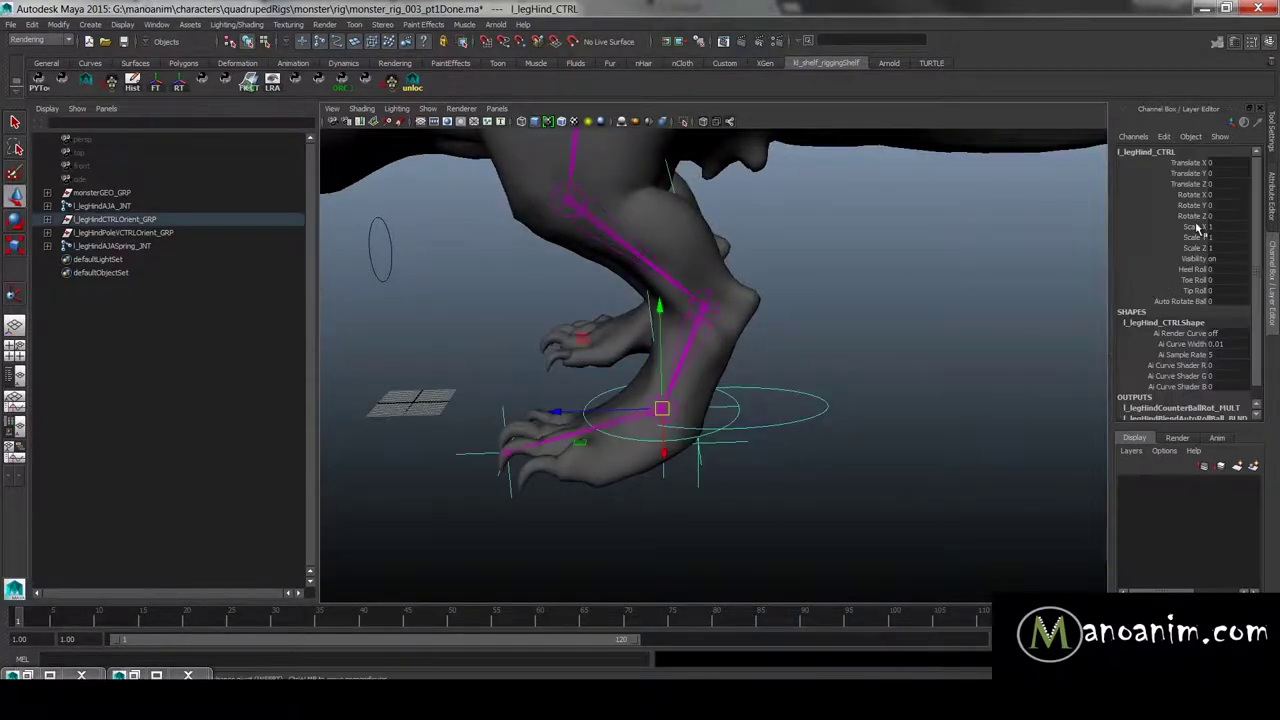
drag(662, 408, 642, 352)
key(ctrl+z)
drag(1197, 228, 1200, 258)
right_click(1198, 240)
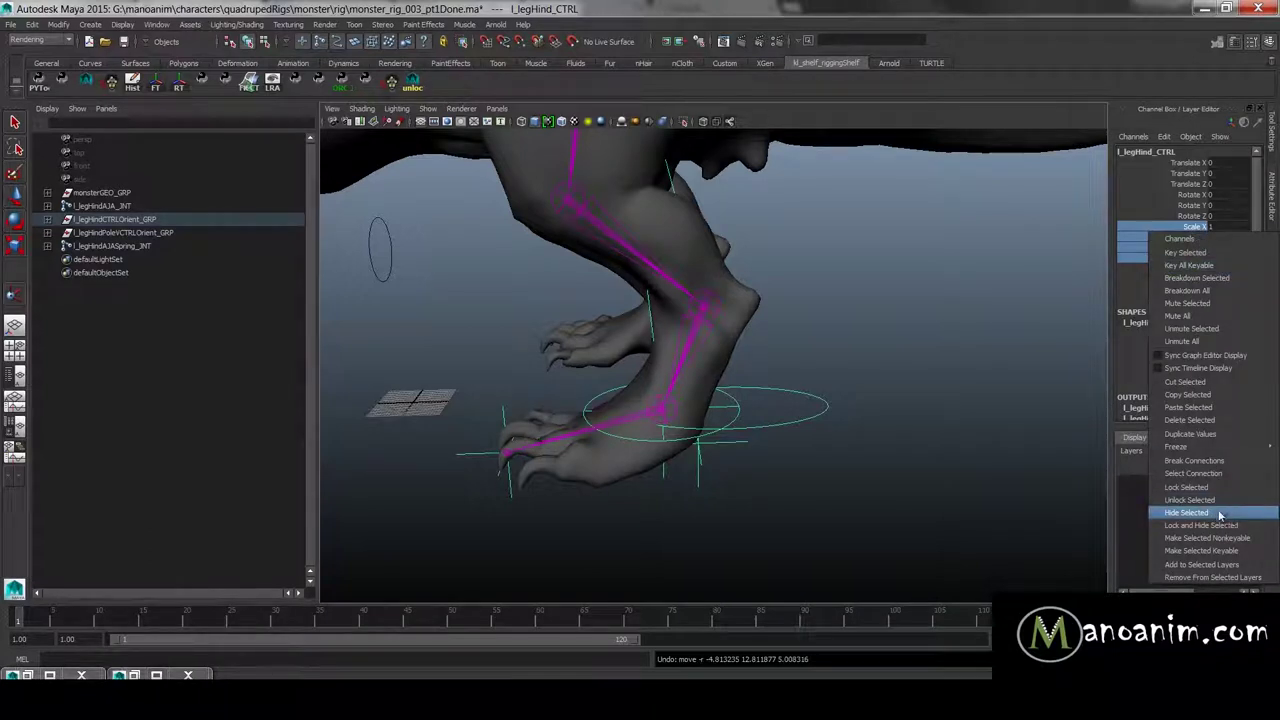
click(1215, 525)
Step: Review the remaining translate, rotate, roll and Auto Rotate Ball channels of l_legHind_CTRL
drag(1205, 226, 1207, 262)
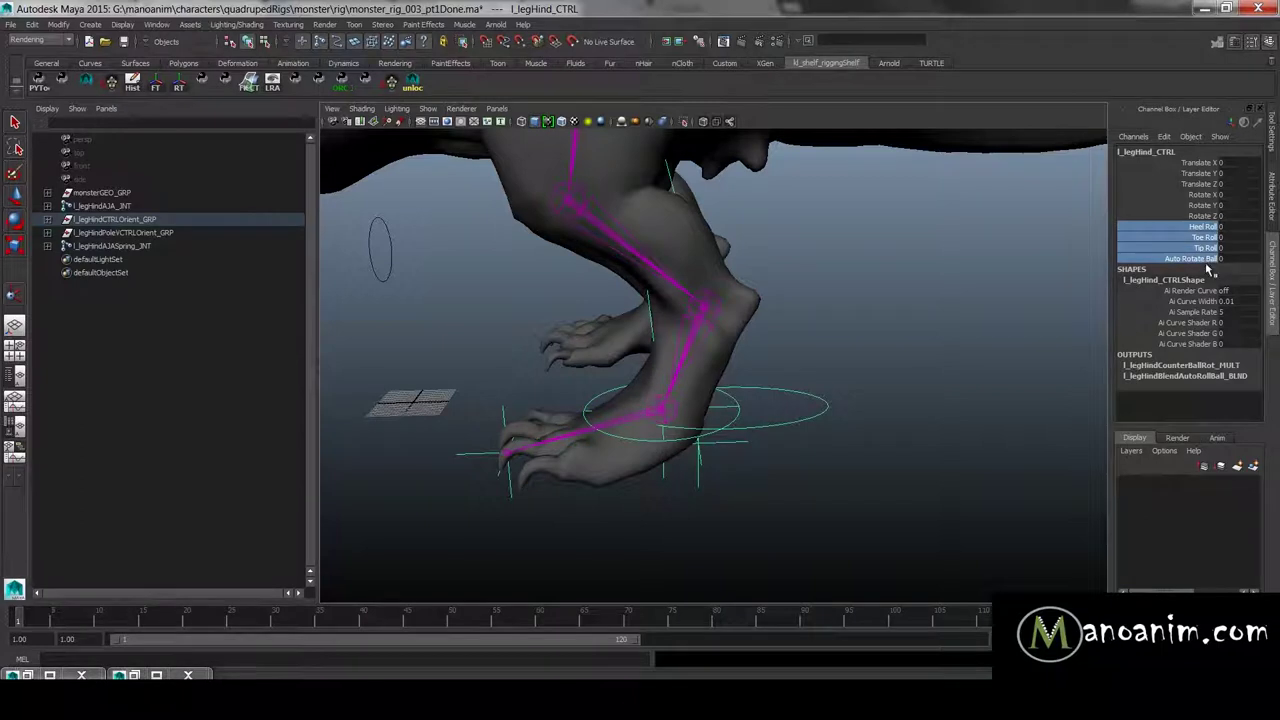
key(w)
click(887, 315)
mouse_move(867, 317)
alt+mouse_down()
mouse_move(848, 314)
mouse_move(850, 335)
alt+mouse_up()
click(733, 412)
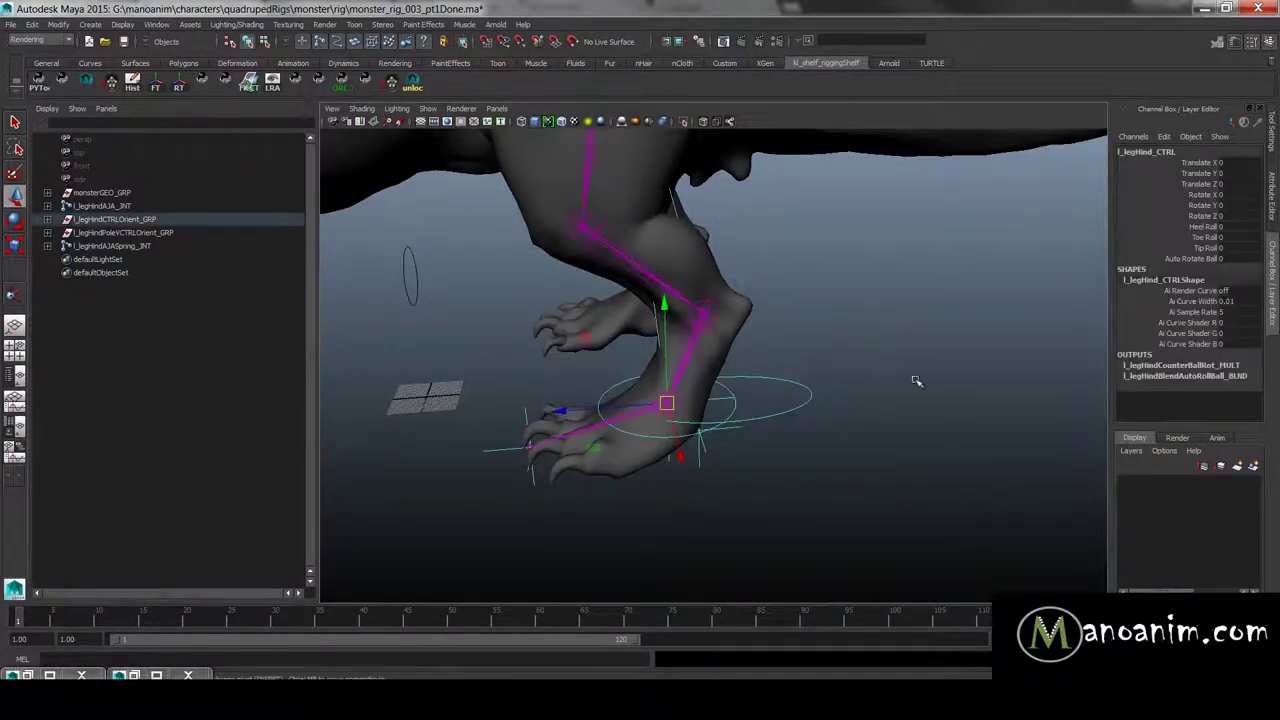
drag(1210, 163, 1214, 260)
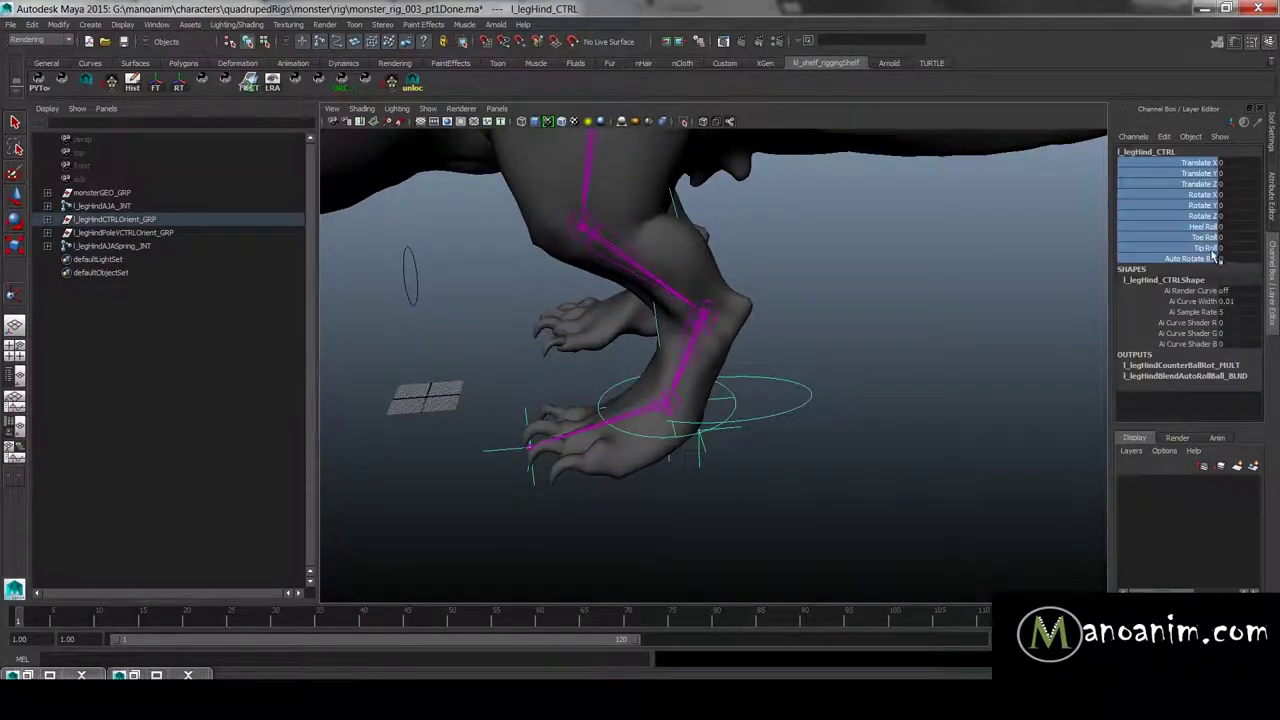
click(860, 332)
Step: Add a displayable float attribute named footAttrs to l_legHind_CTRL and close the Add Attribute window
click(737, 400)
click(1164, 137)
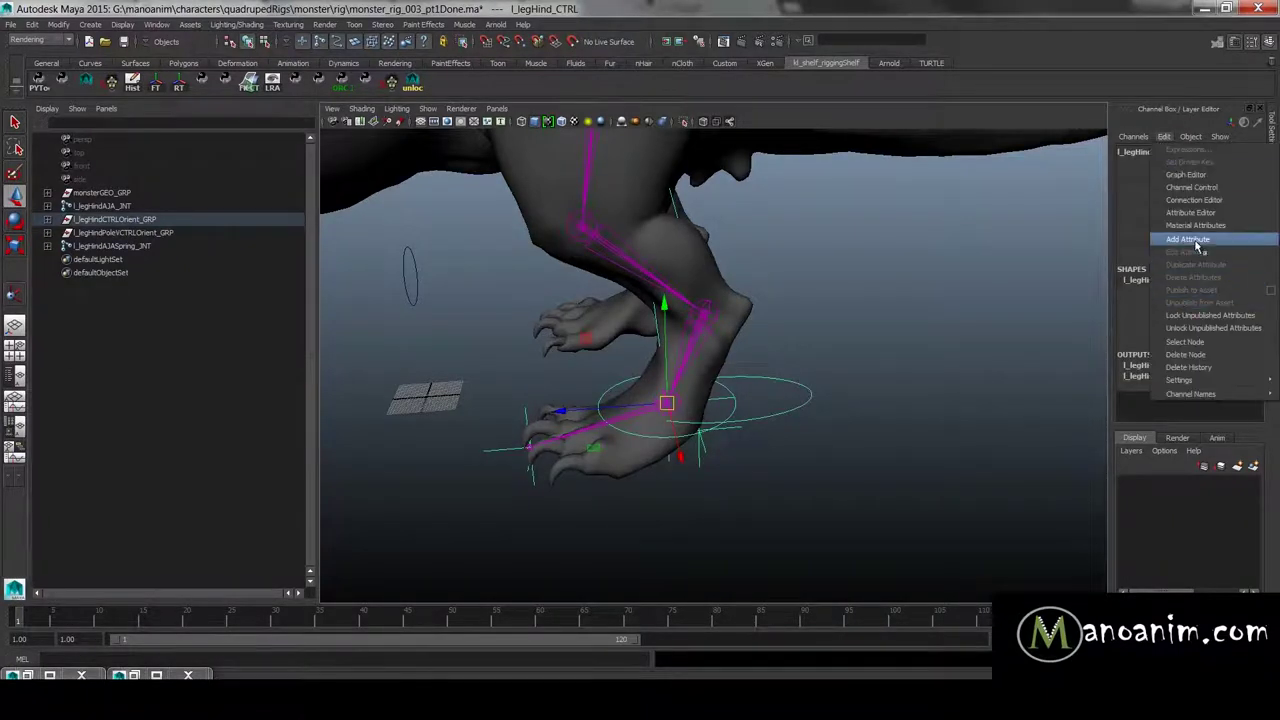
click(1195, 243)
click(220, 168)
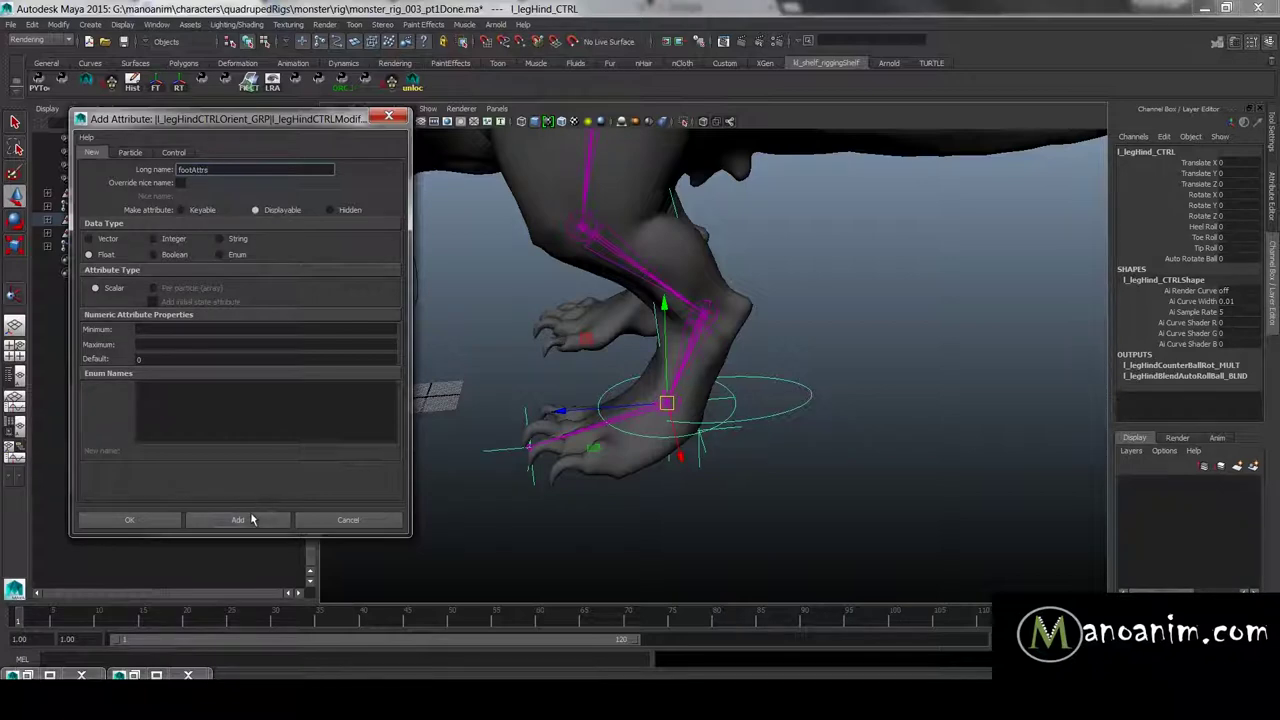
click(238, 519)
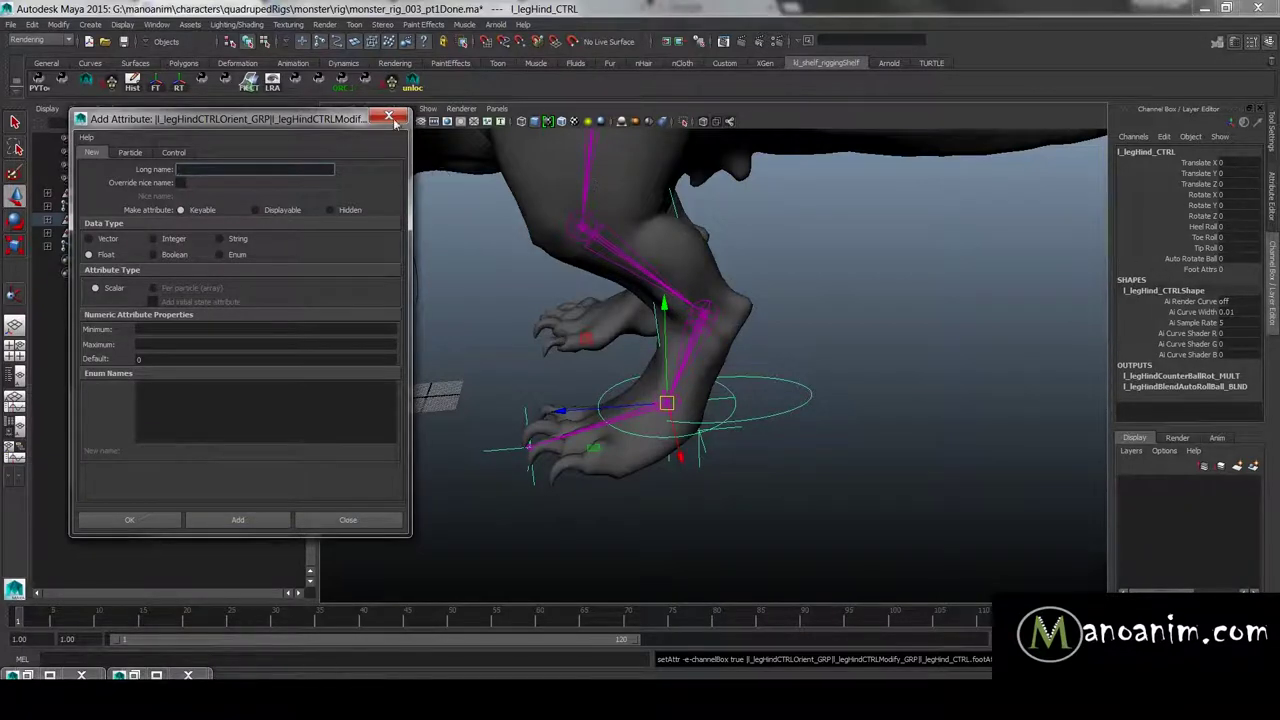
click(388, 116)
Step: Delete l_legHind_CTRL's Heel Roll, Toe Roll, Tip Roll and Auto Rotate Ball channels, then undo the deletion to place them below Foot Attrs
drag(1215, 218, 1216, 163)
drag(1210, 227, 1212, 268)
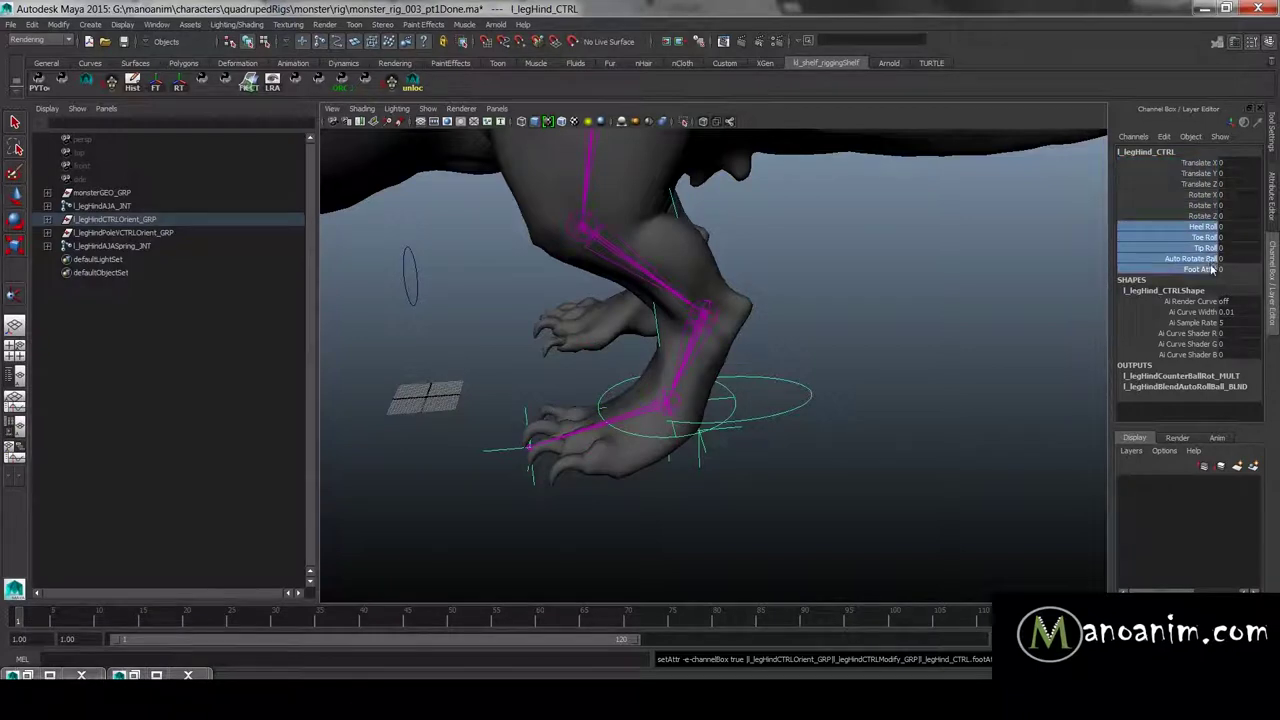
click(1214, 272)
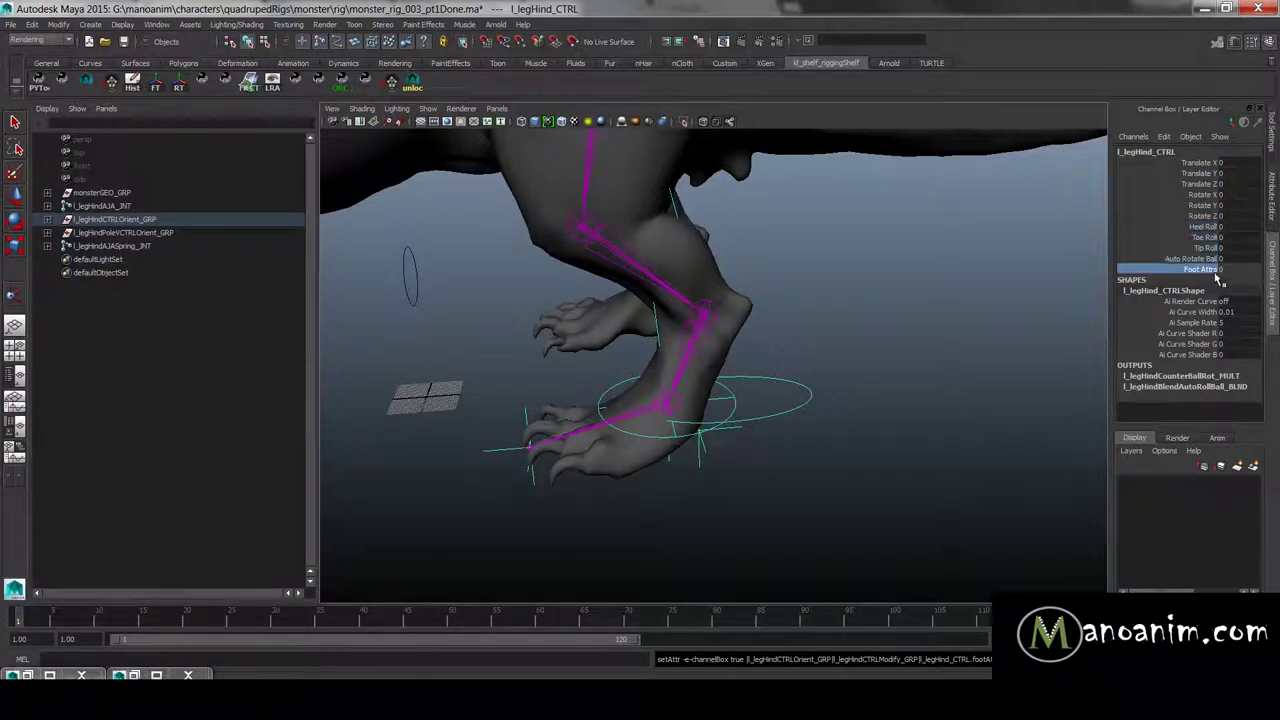
alt+drag(944, 262, 1000, 264)
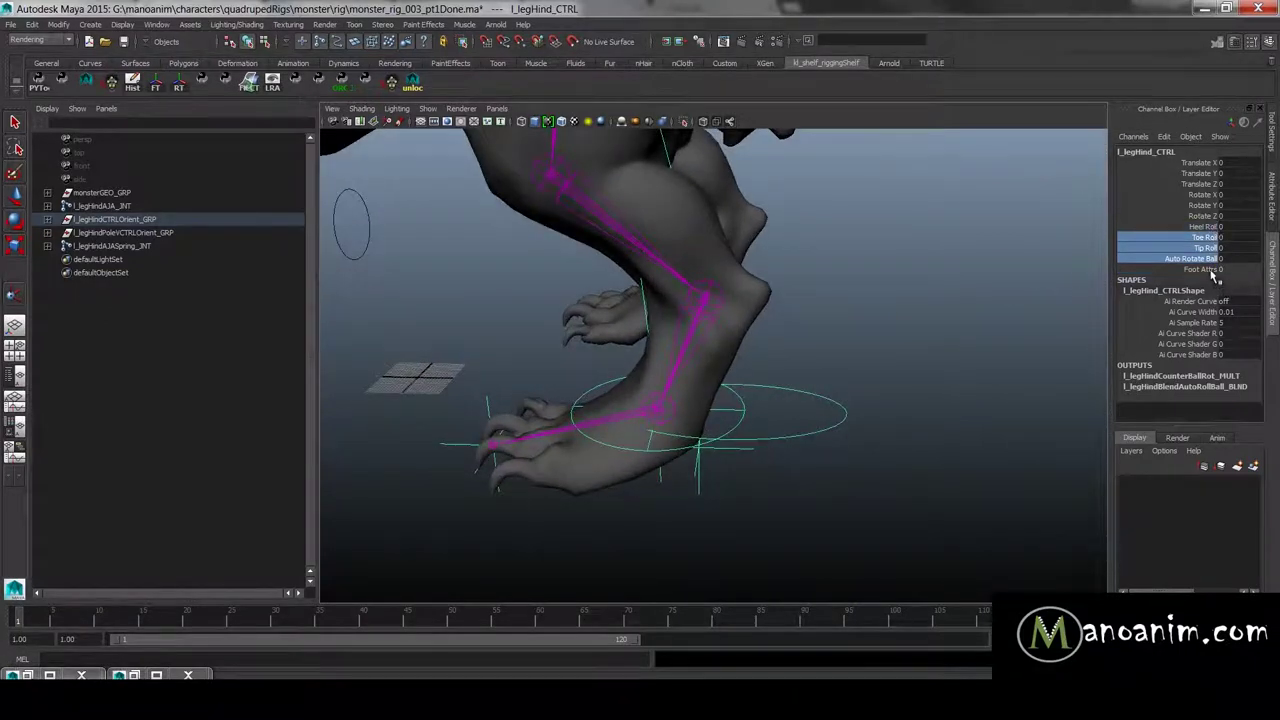
drag(1212, 227, 1214, 258)
alt+drag(940, 254, 1054, 257)
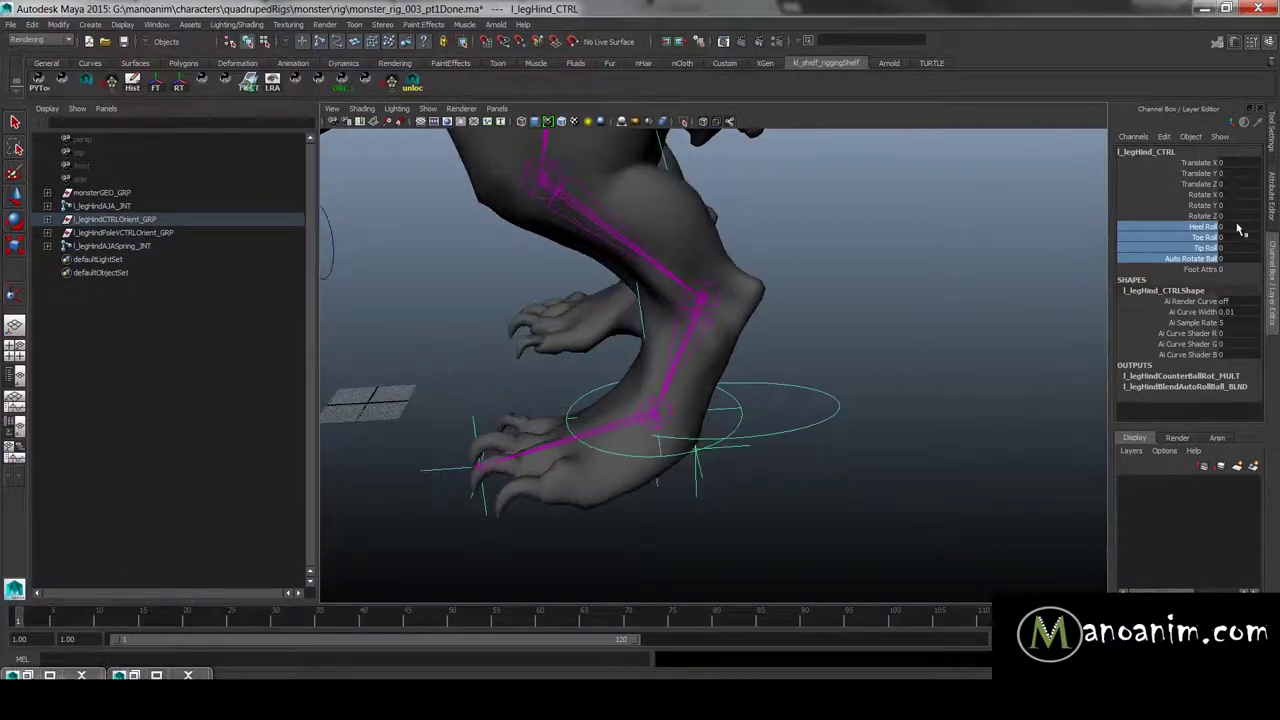
click(1164, 136)
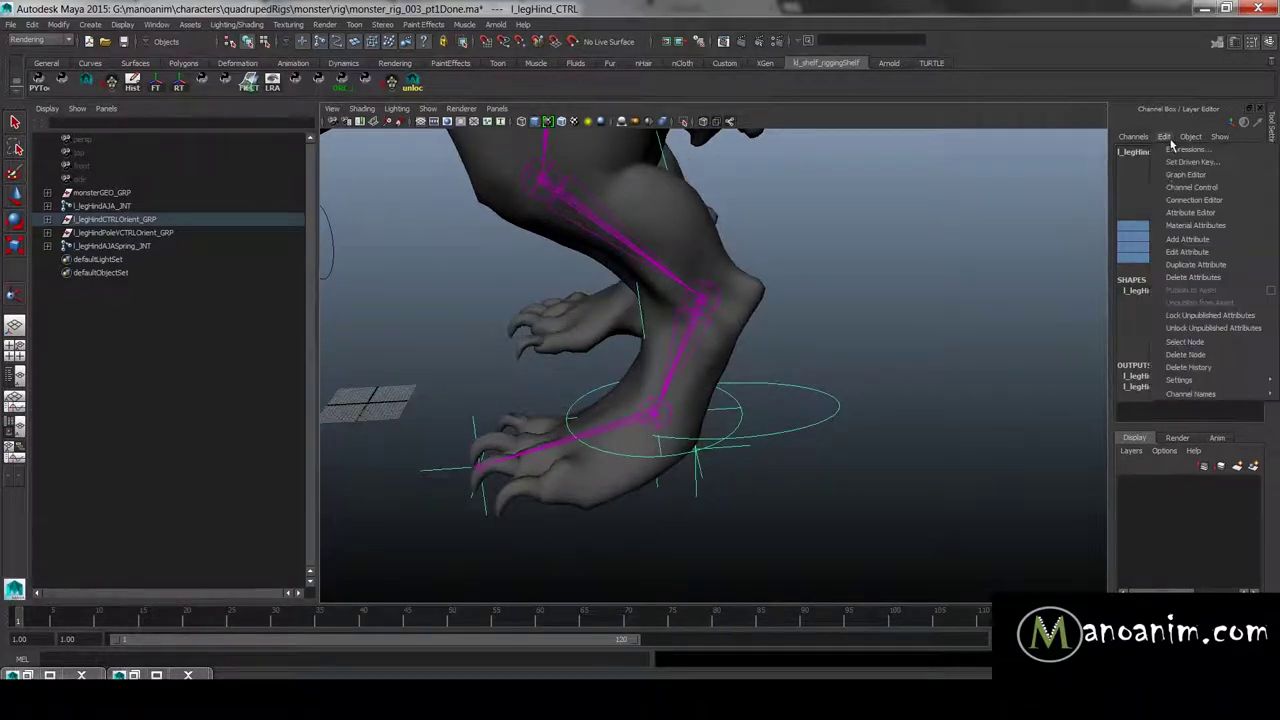
click(1247, 290)
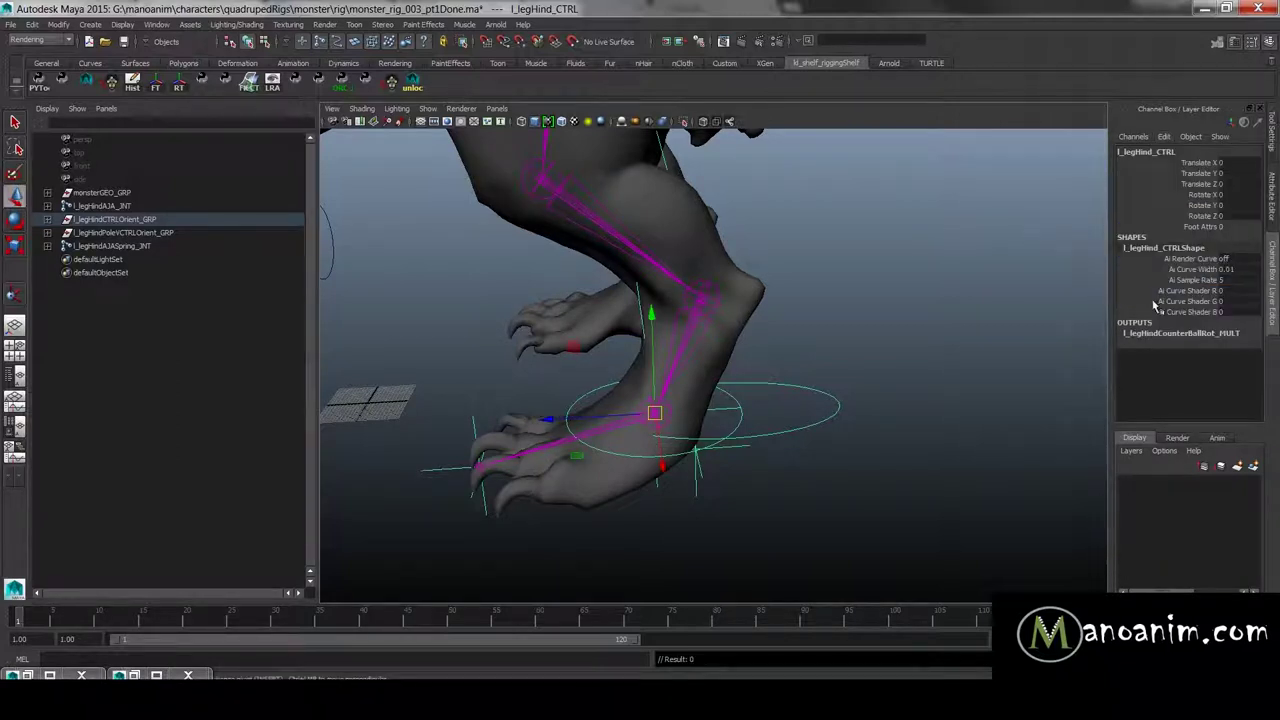
key(ctrl+z)
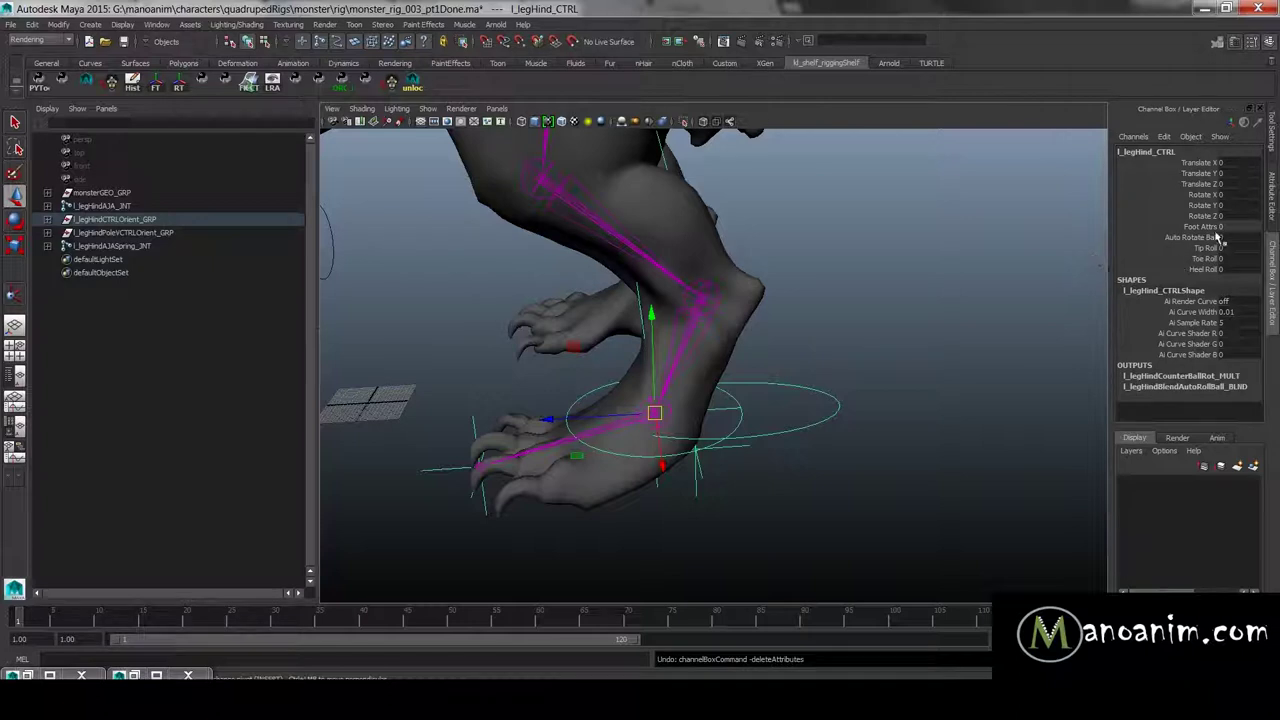
Step: Undo the channel deletion history back through the Foot Attrs addition and redo that addition to place Foot Attrs last
drag(1206, 238, 1210, 272)
click(1211, 227)
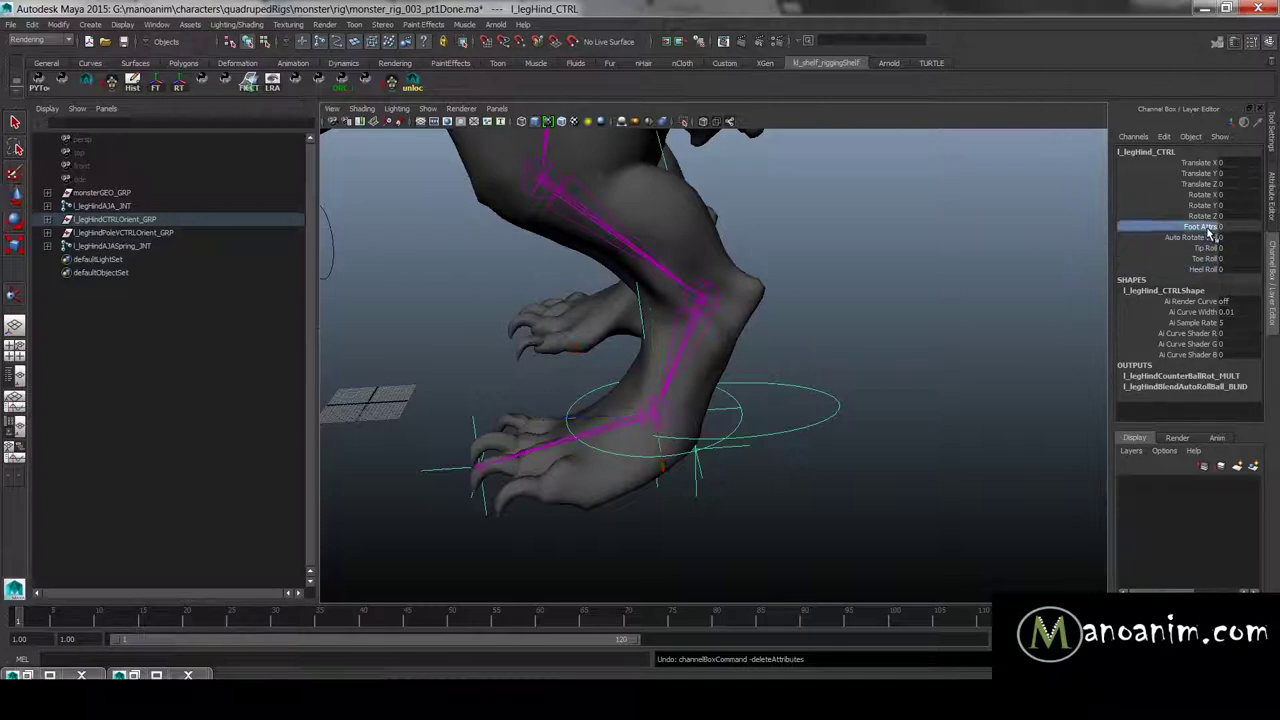
click(1199, 257)
drag(1212, 229, 1208, 278)
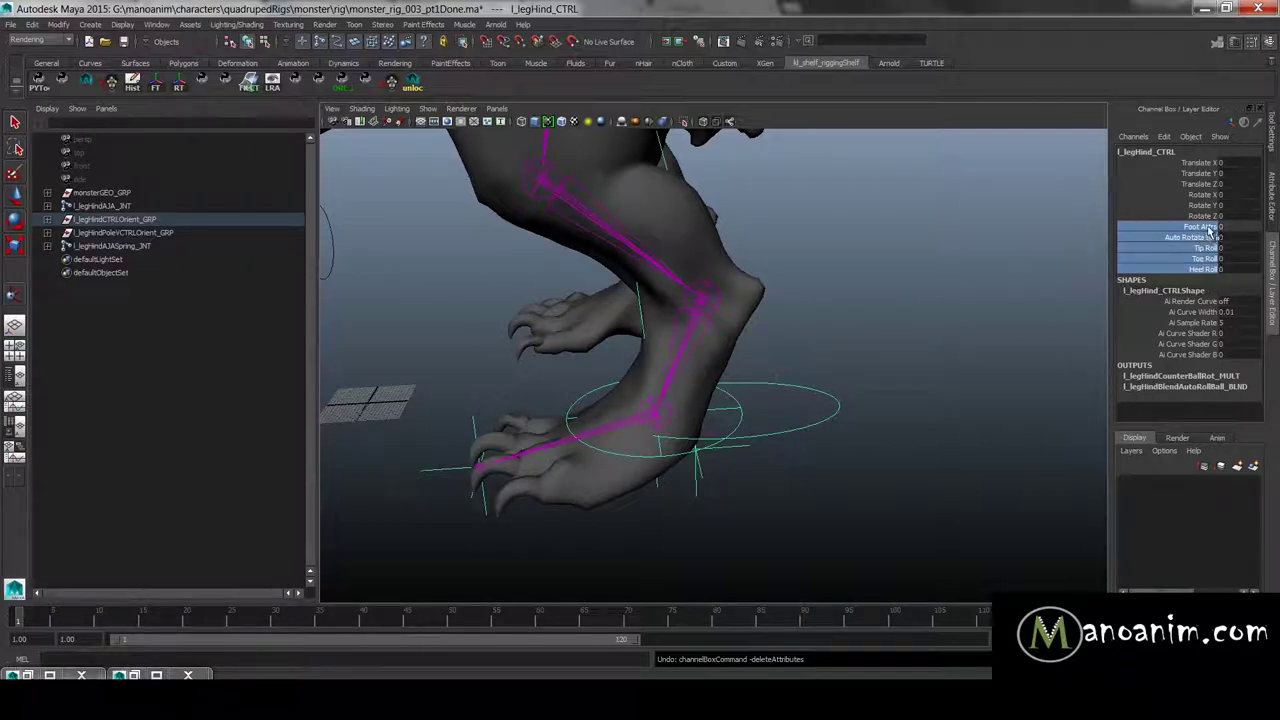
click(1208, 228)
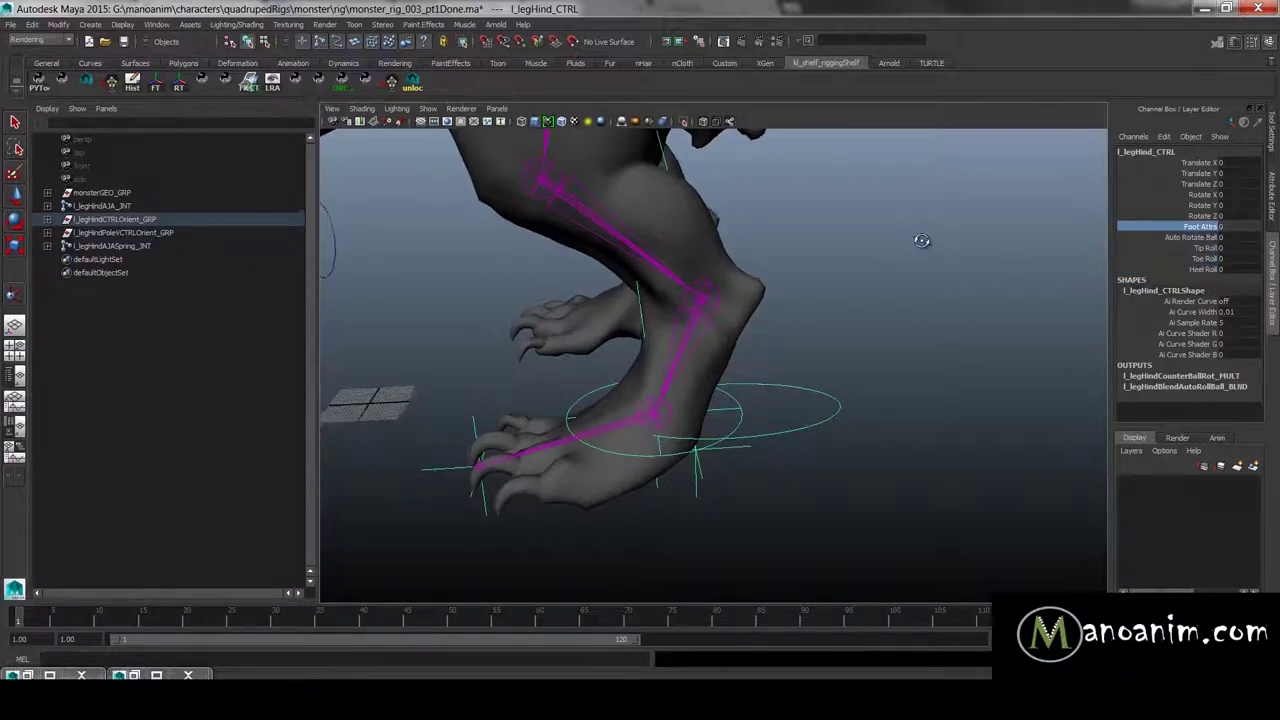
key(ctrl+z)
key(ctrl+z)
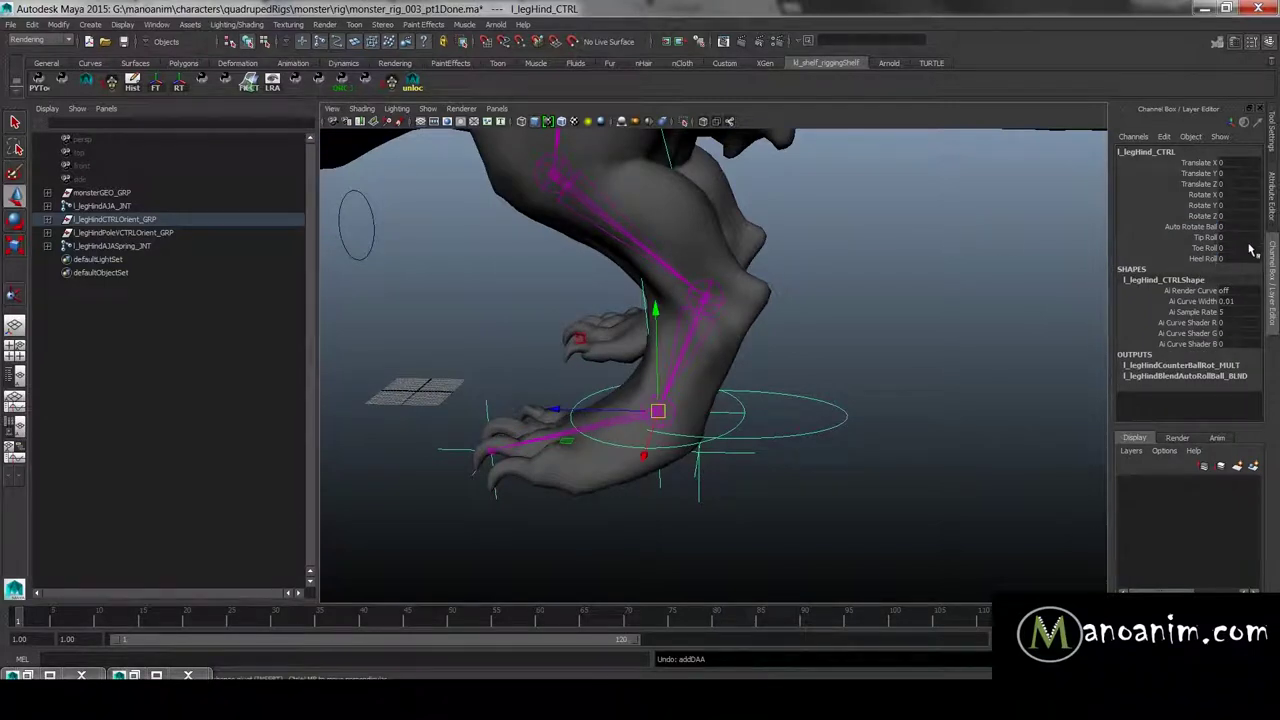
key(shift+z)
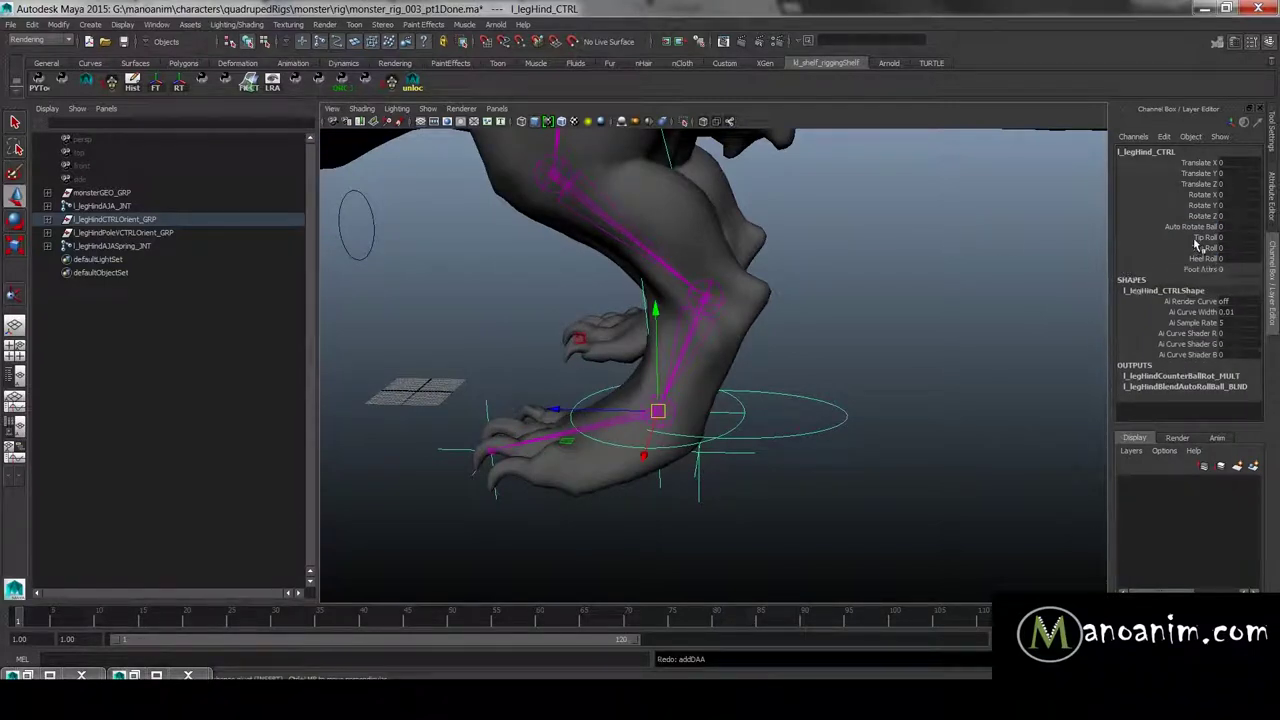
Step: Delete the Auto Rotate Ball, Tip Roll, Toe Roll and Heel Roll channels and undo it, restoring their original order below Foot Attrs
drag(1200, 227, 1208, 259)
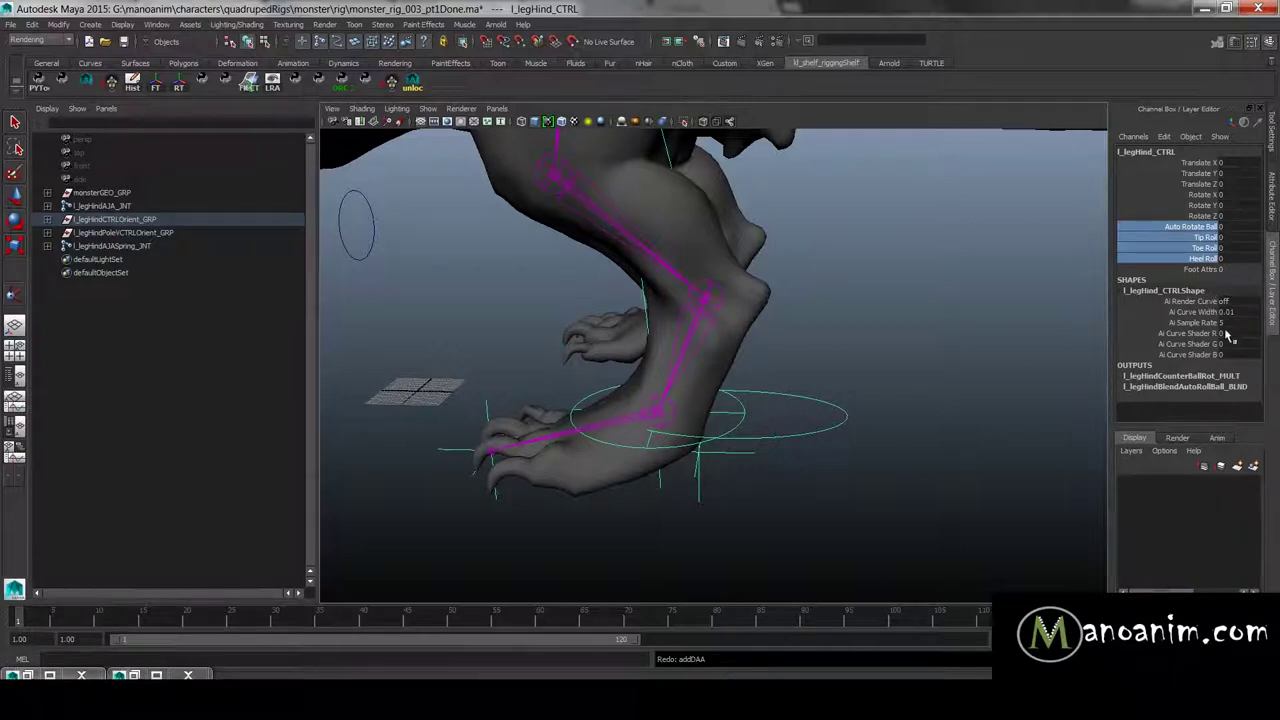
click(1164, 136)
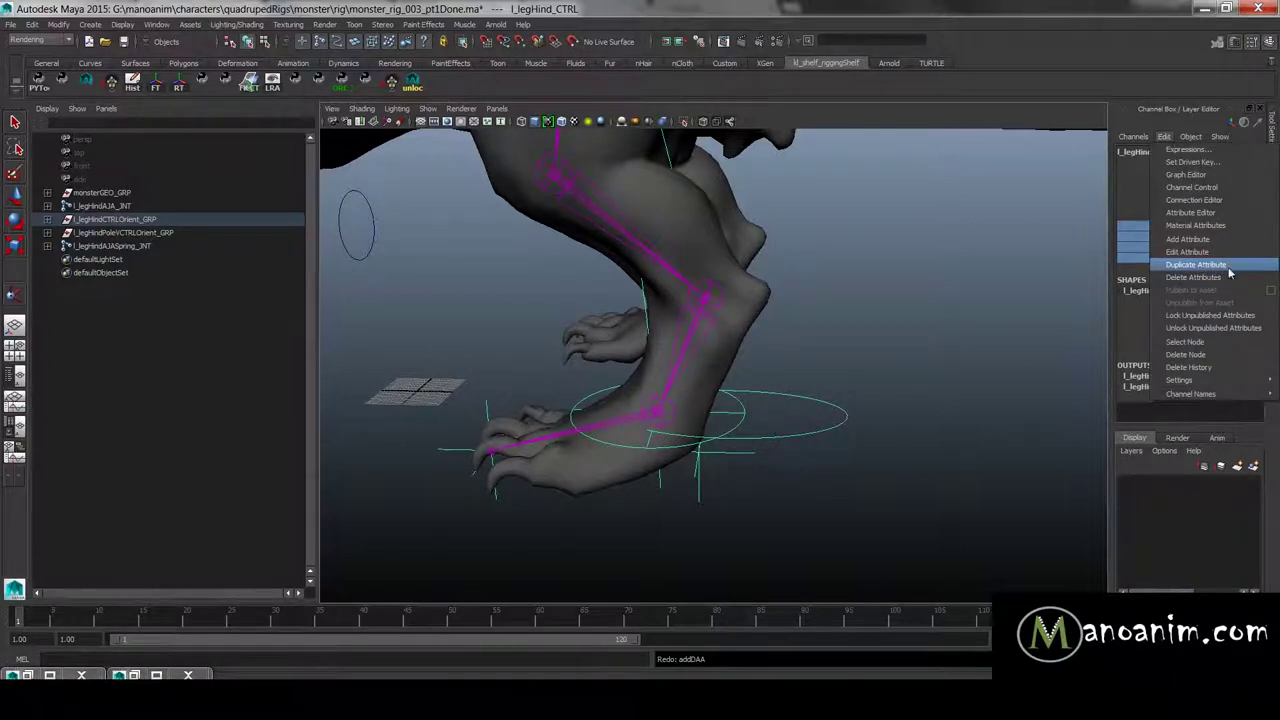
click(1195, 277)
key(ctrl+z)
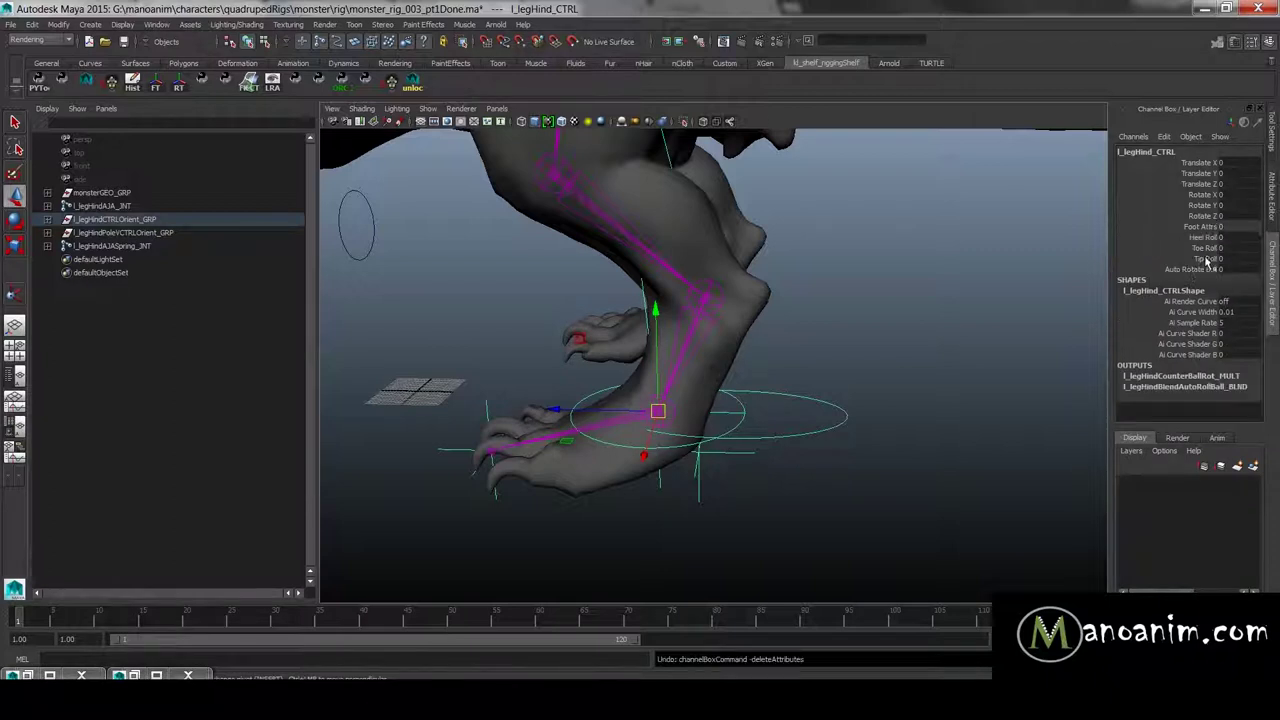
click(1022, 250)
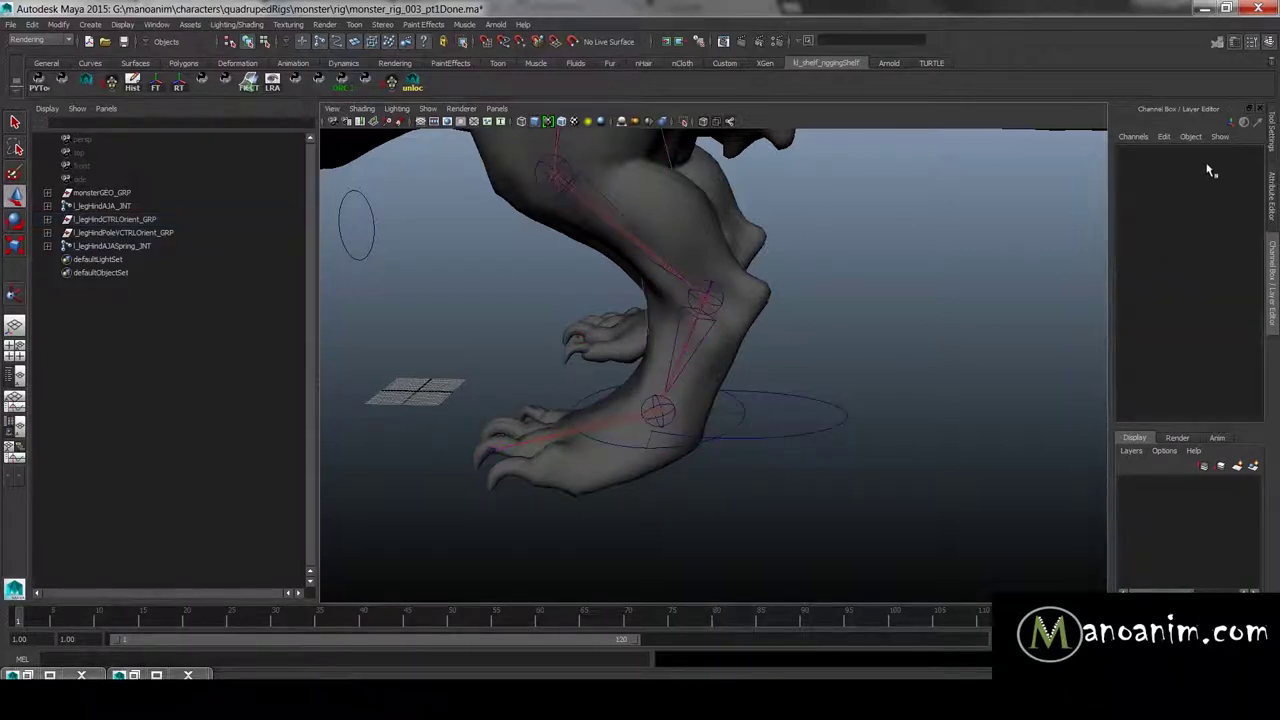
Step: Lock the Foot Attrs channel of l_legHind_CTRL so it serves only as a separator
click(743, 403)
click(1203, 230)
right_click(1203, 230)
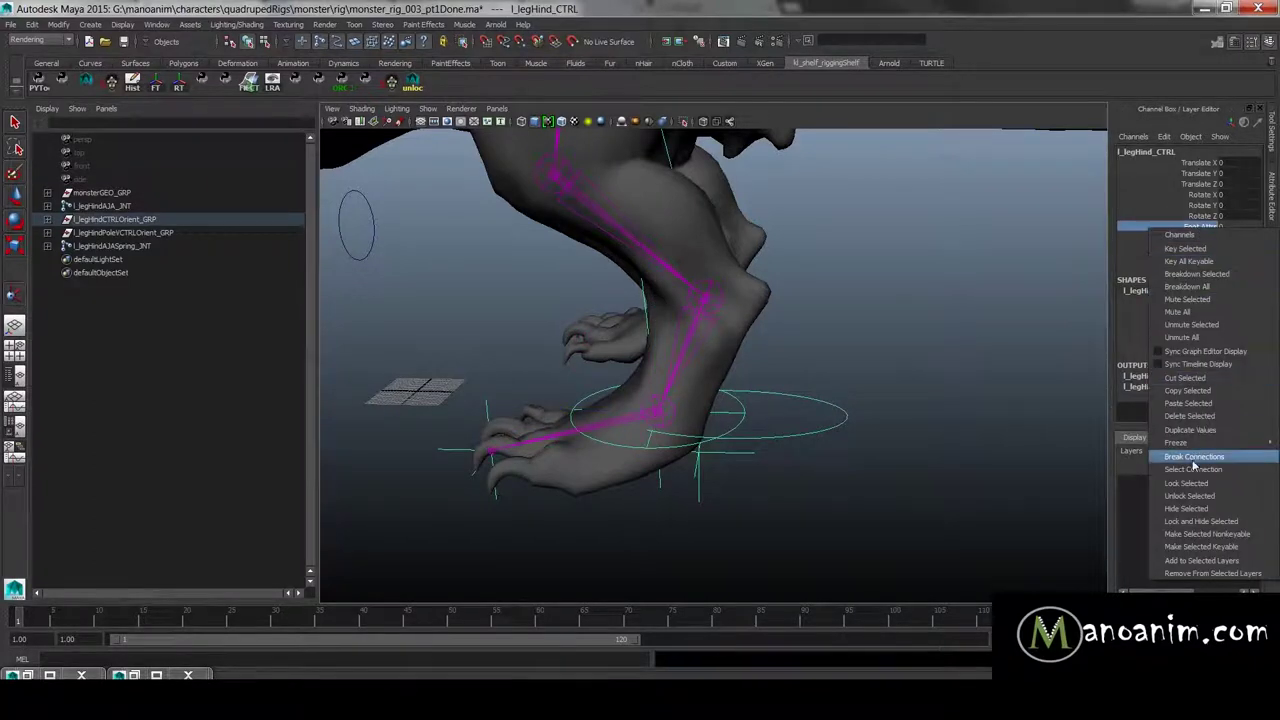
click(1190, 485)
click(1240, 228)
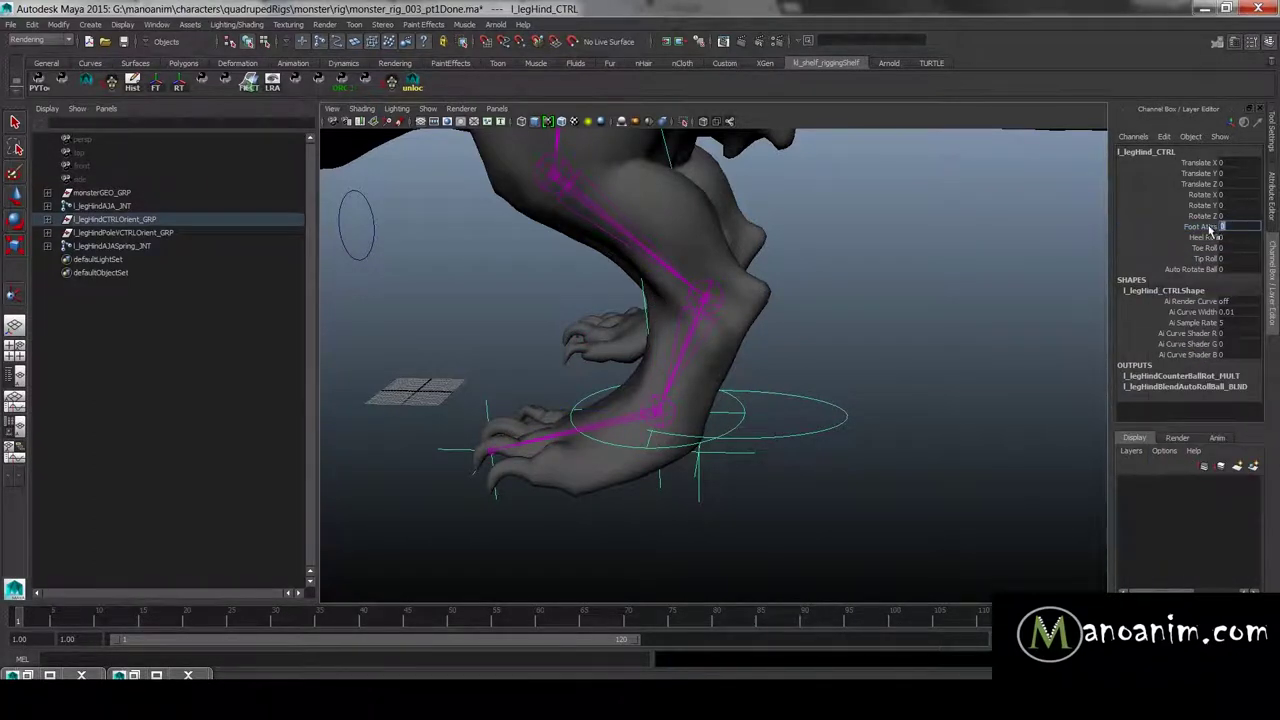
click(1216, 230)
drag(1232, 229, 1237, 240)
click(1214, 229)
click(1233, 229)
click(1197, 227)
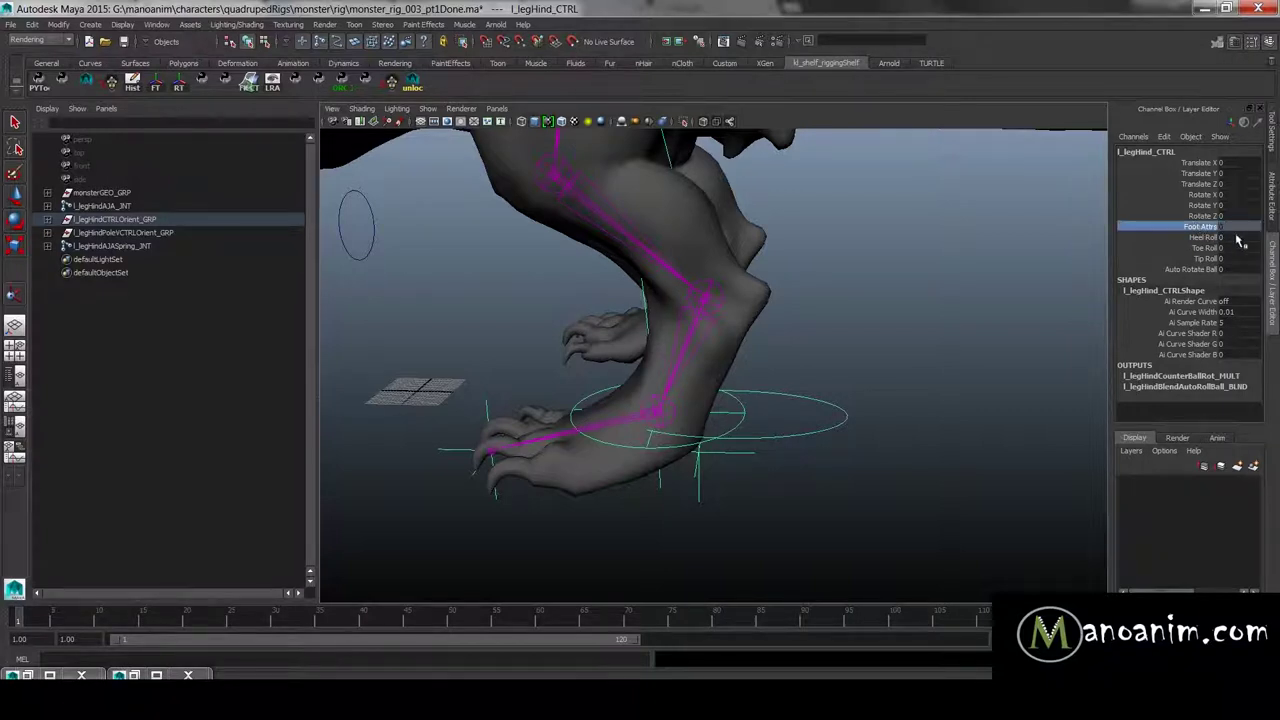
click(1195, 184)
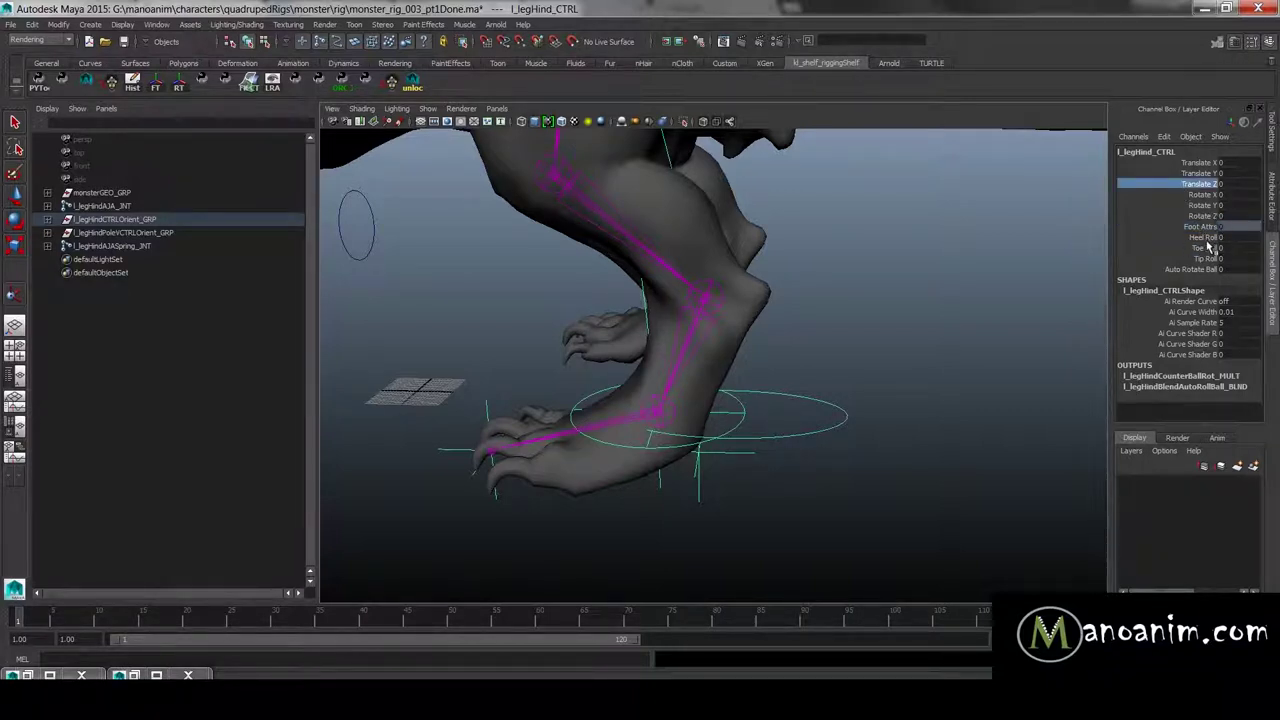
Step: Check the roll channels below Foot Attrs and the remaining channels of l_legBall_CTRL, and clear the selection
drag(1208, 239, 1217, 272)
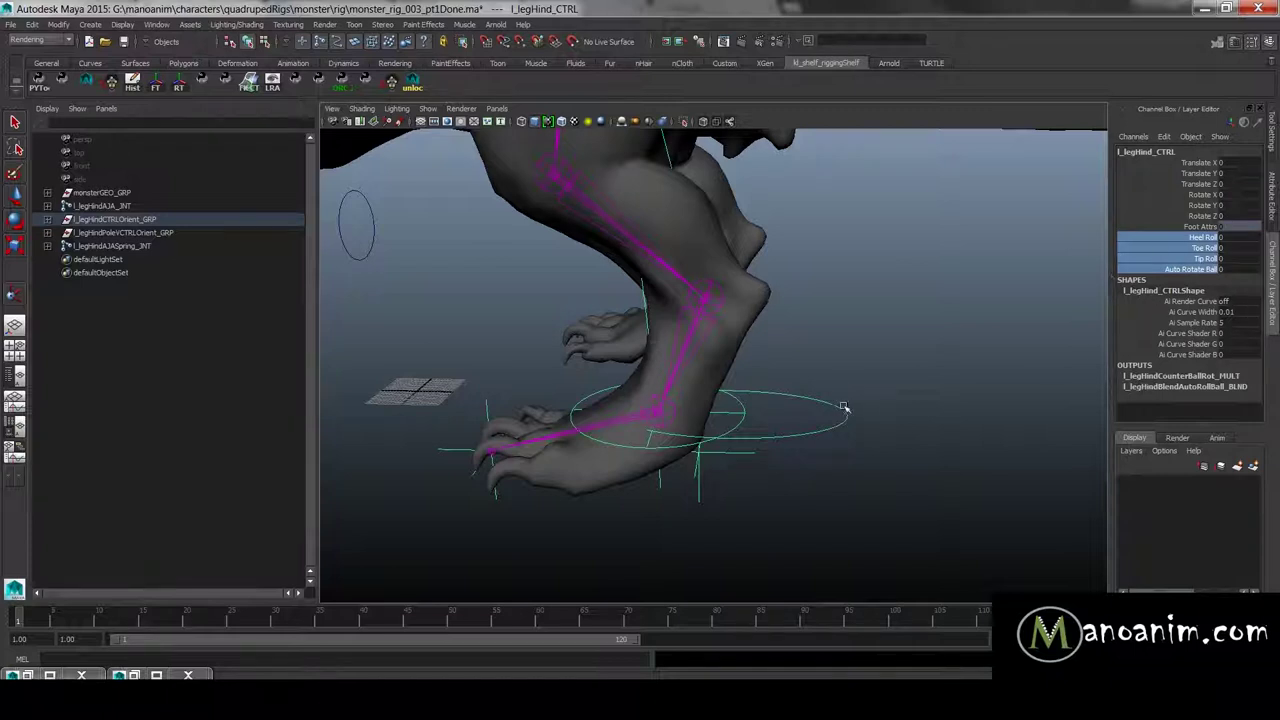
click(896, 350)
click(797, 425)
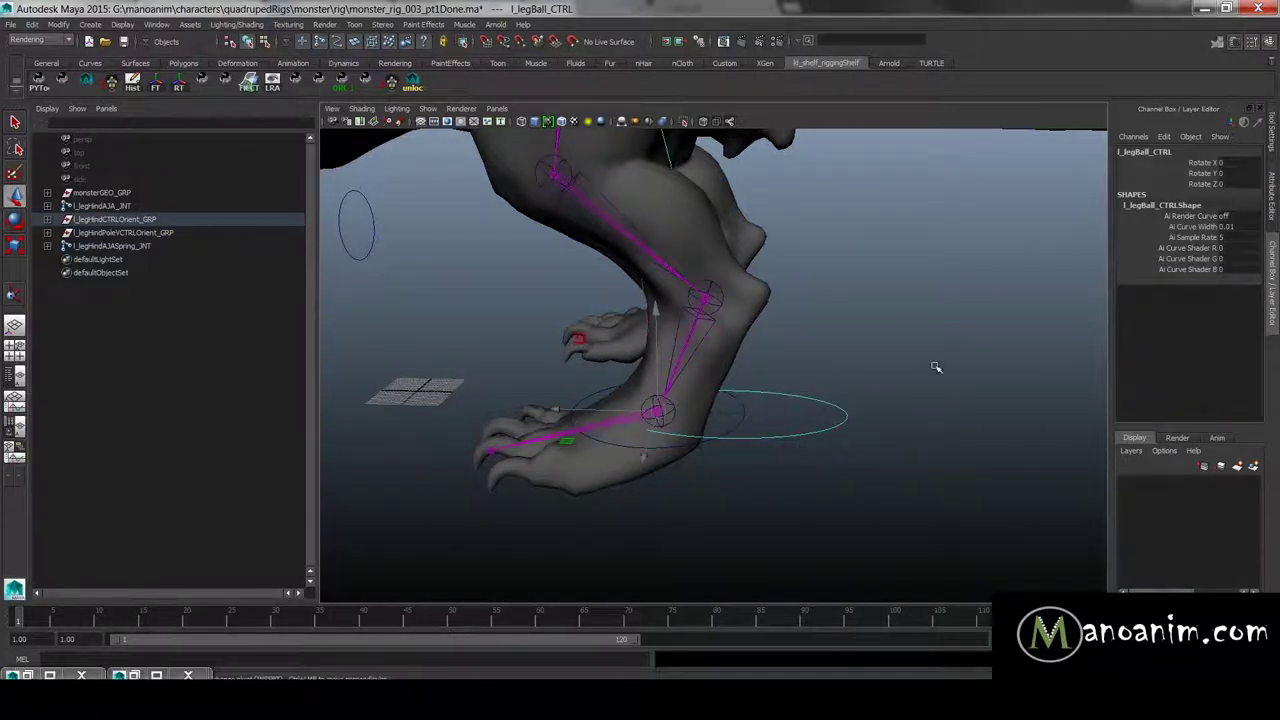
click(778, 422)
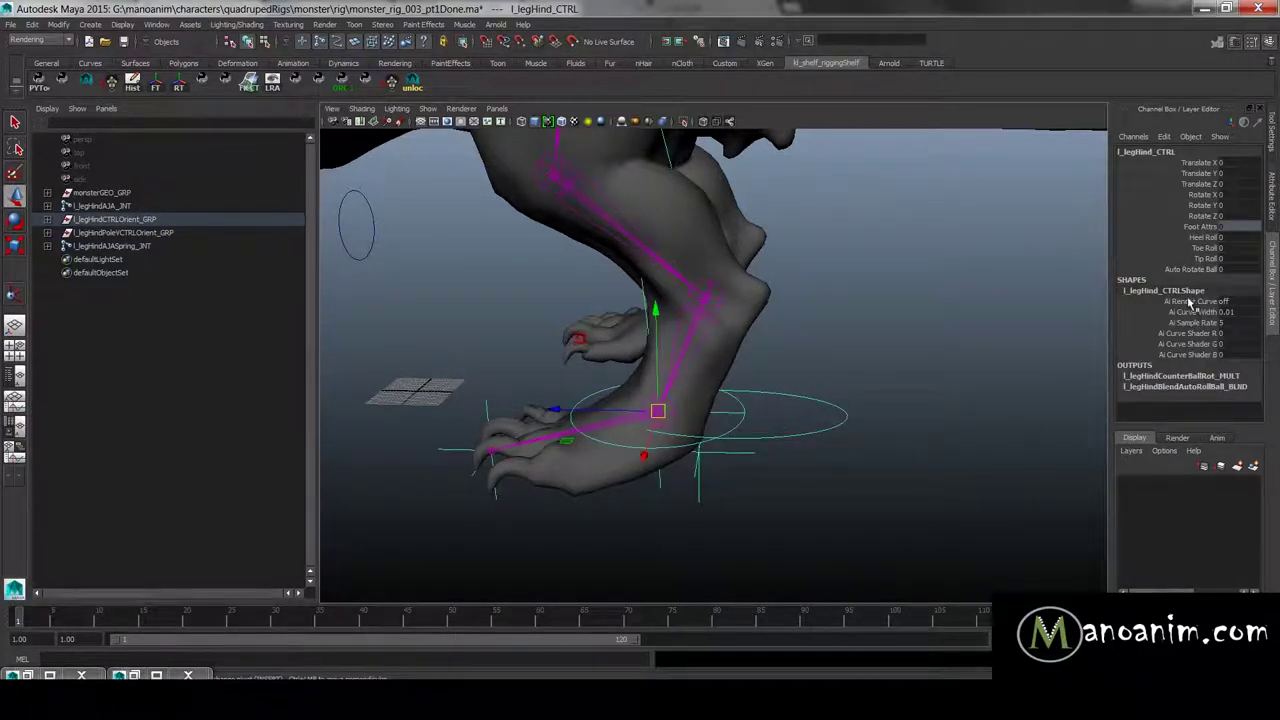
click(928, 273)
Step: Lock and hide the rotate, scale and visibility channels of l_legHindPoleV_CTRL and clear the selection
alt+right_drag(794, 363, 631, 346)
alt+drag(631, 346, 856, 331)
drag(606, 287, 730, 272)
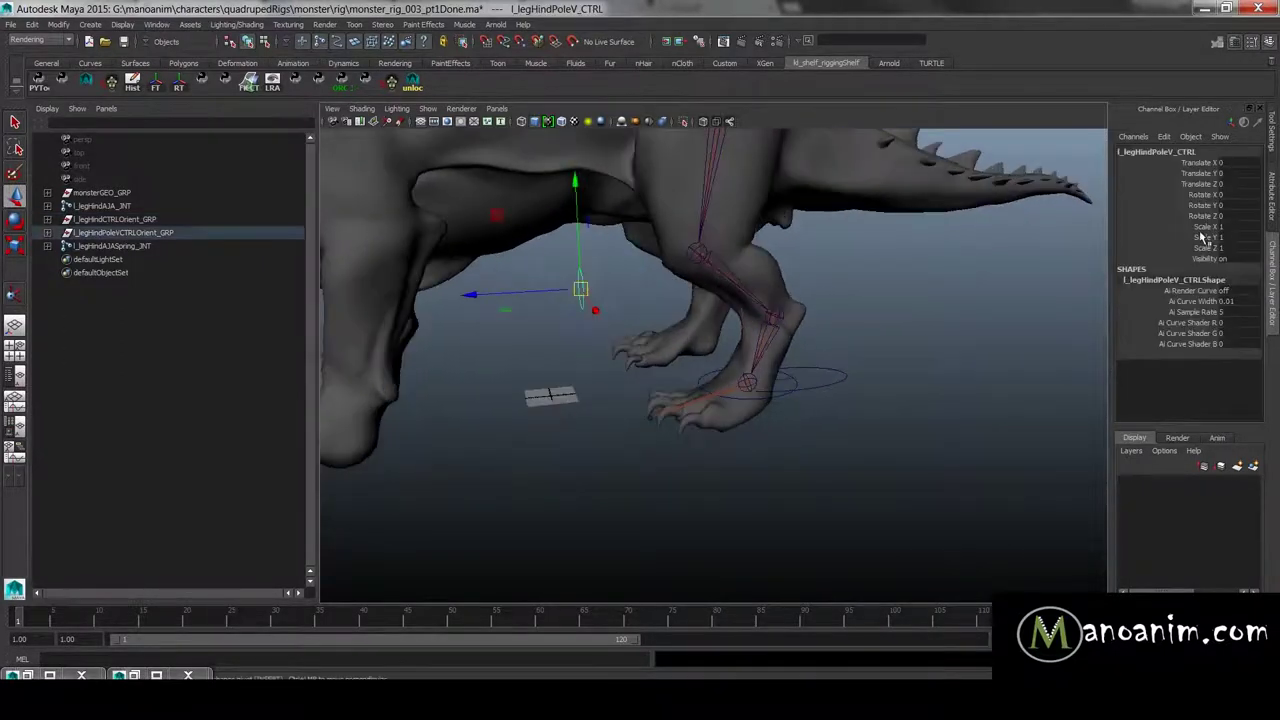
drag(1203, 228, 1203, 261)
drag(1203, 197, 1219, 271)
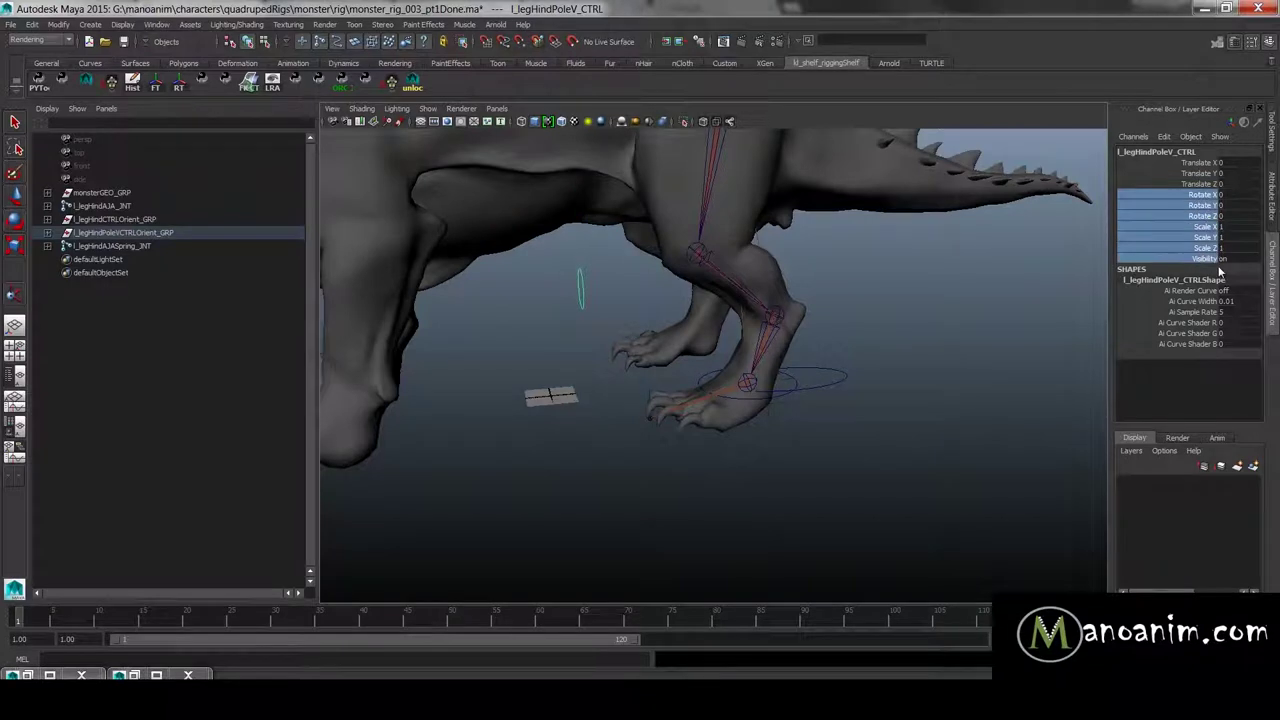
key(w)
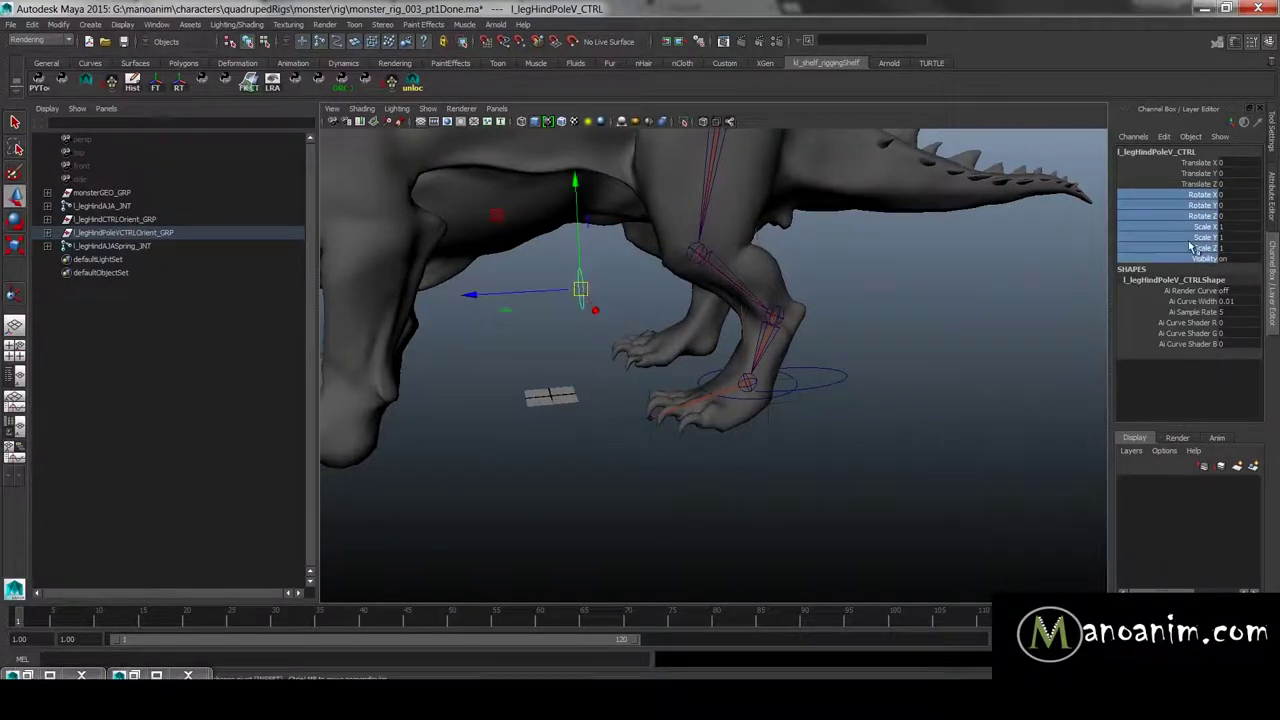
right_click(1196, 208)
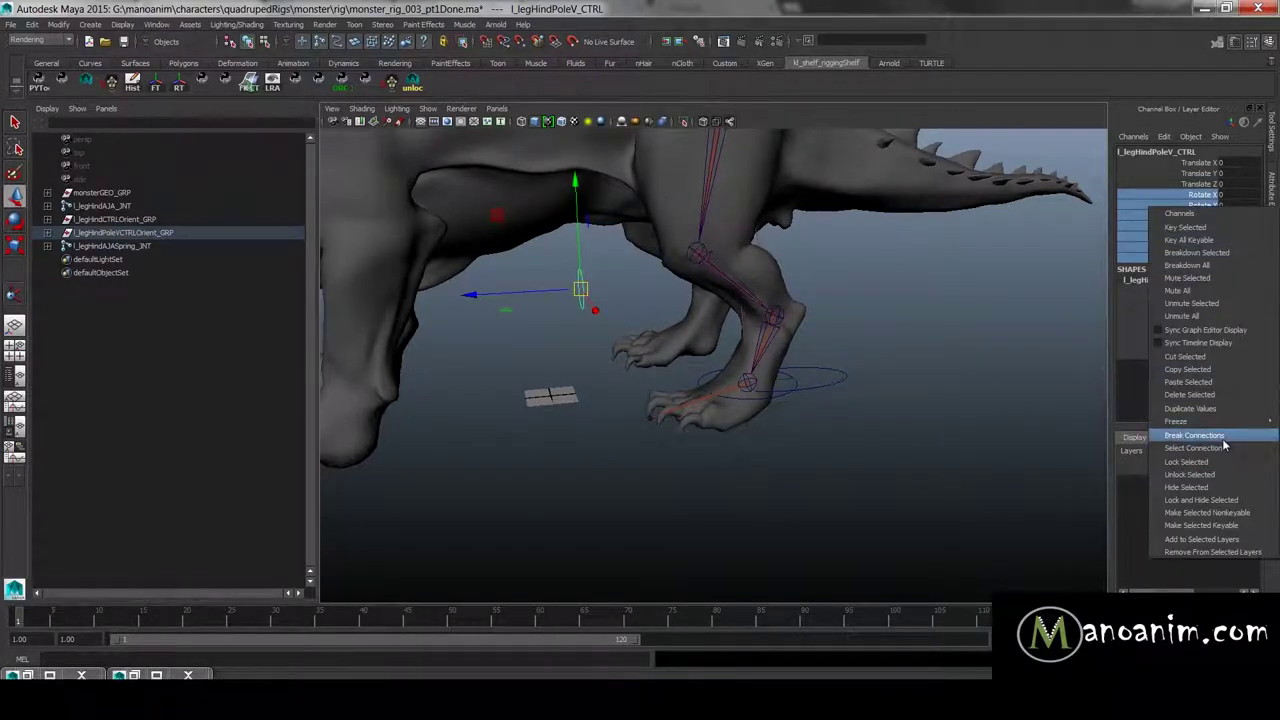
click(1230, 497)
alt+drag(868, 296, 904, 314)
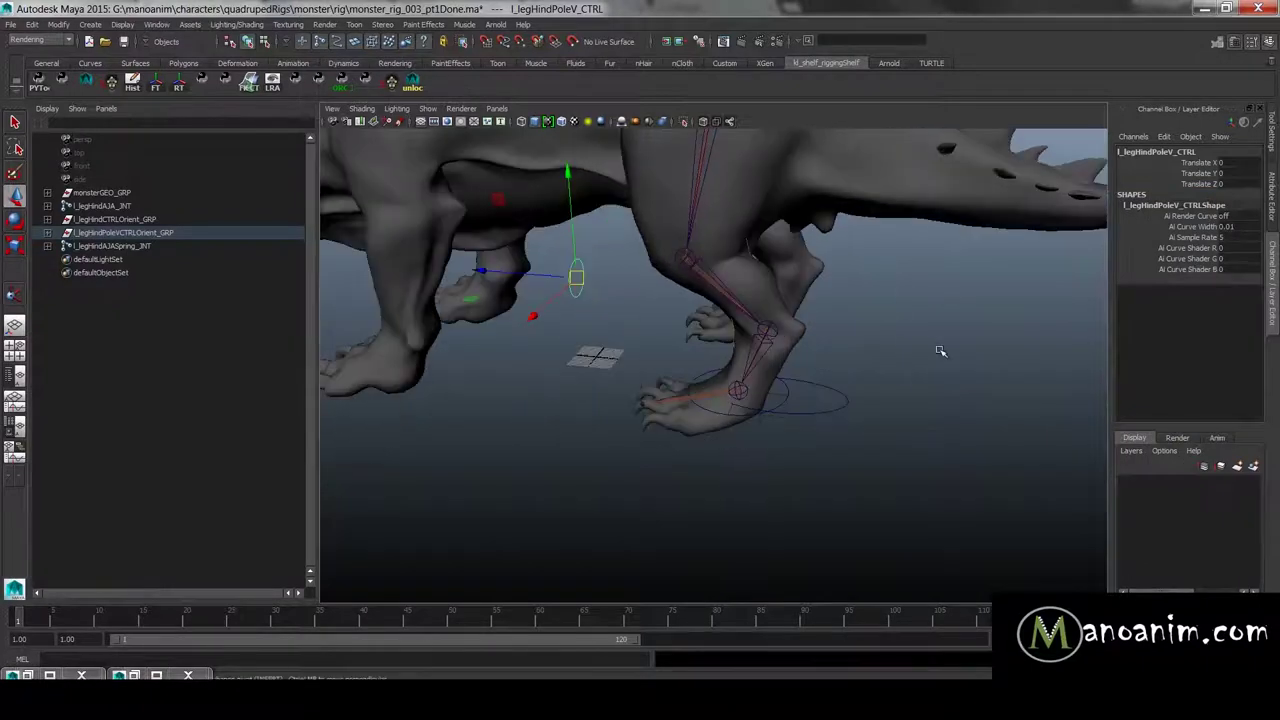
click(941, 352)
Step: Try raising l_legHind_CTRL to test the leg, undo the move and clear the selection
scroll(784, 385, down, 3)
alt+drag(784, 380, 794, 357)
alt+right_drag(794, 357, 891, 377)
alt+drag(827, 387, 776, 374)
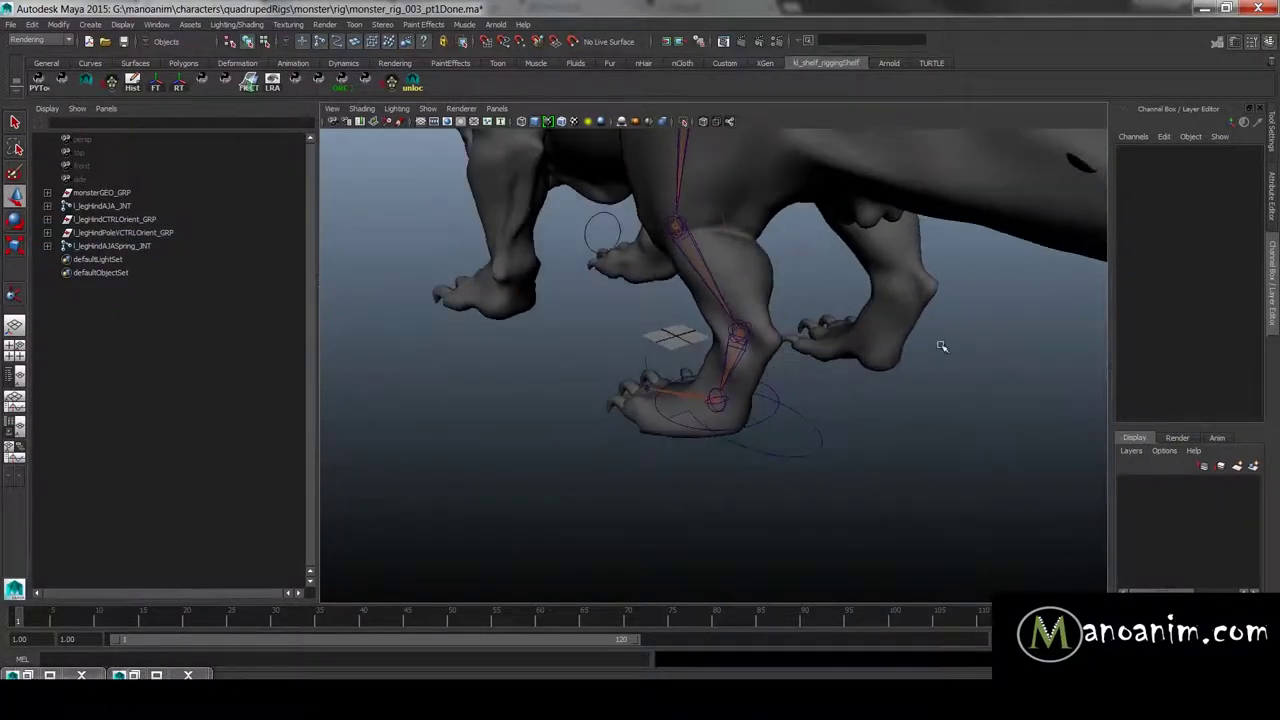
alt+right_drag(872, 367, 814, 320)
alt+drag(814, 320, 858, 325)
alt+right_drag(748, 383, 889, 391)
alt+drag(889, 391, 848, 371)
click(820, 421)
drag(759, 393, 768, 325)
key(ctrl+z)
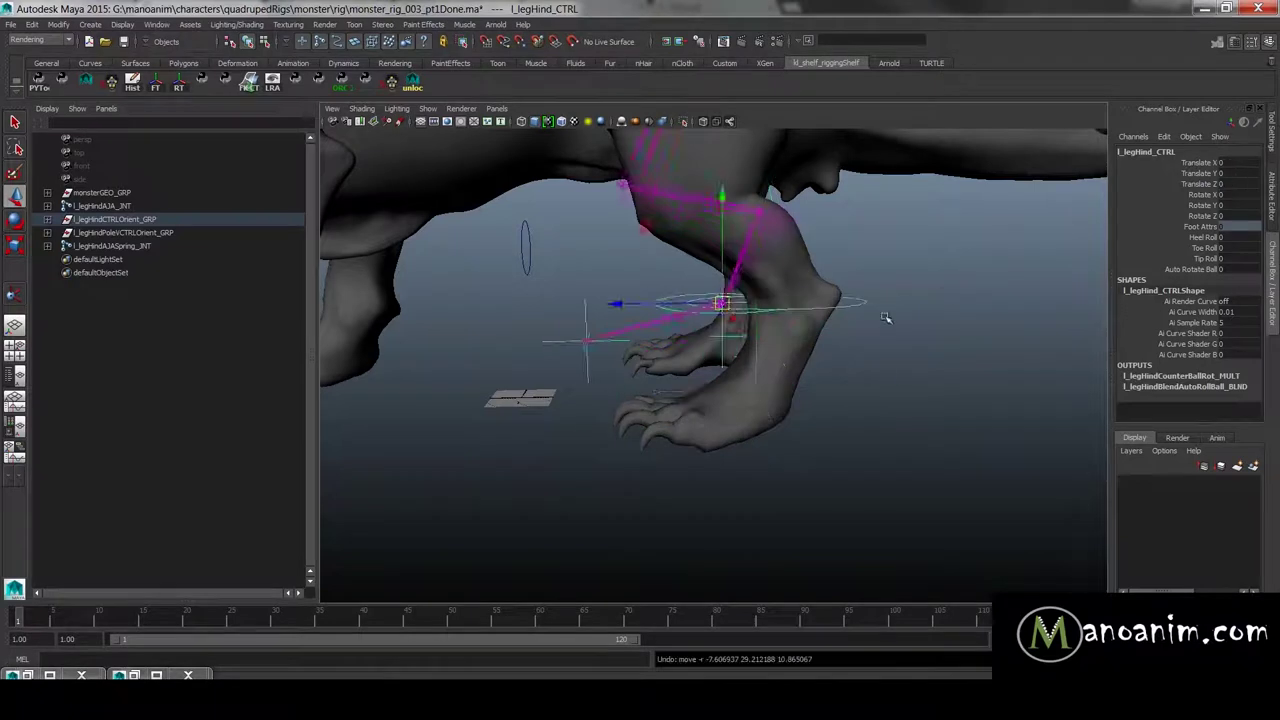
click(882, 317)
Step: Examine l_legHind_CTRL and the pole vector control around the left hind leg from several angles
alt+drag(848, 337, 796, 342)
click(888, 399)
click(928, 401)
click(791, 413)
alt+drag(883, 408, 921, 398)
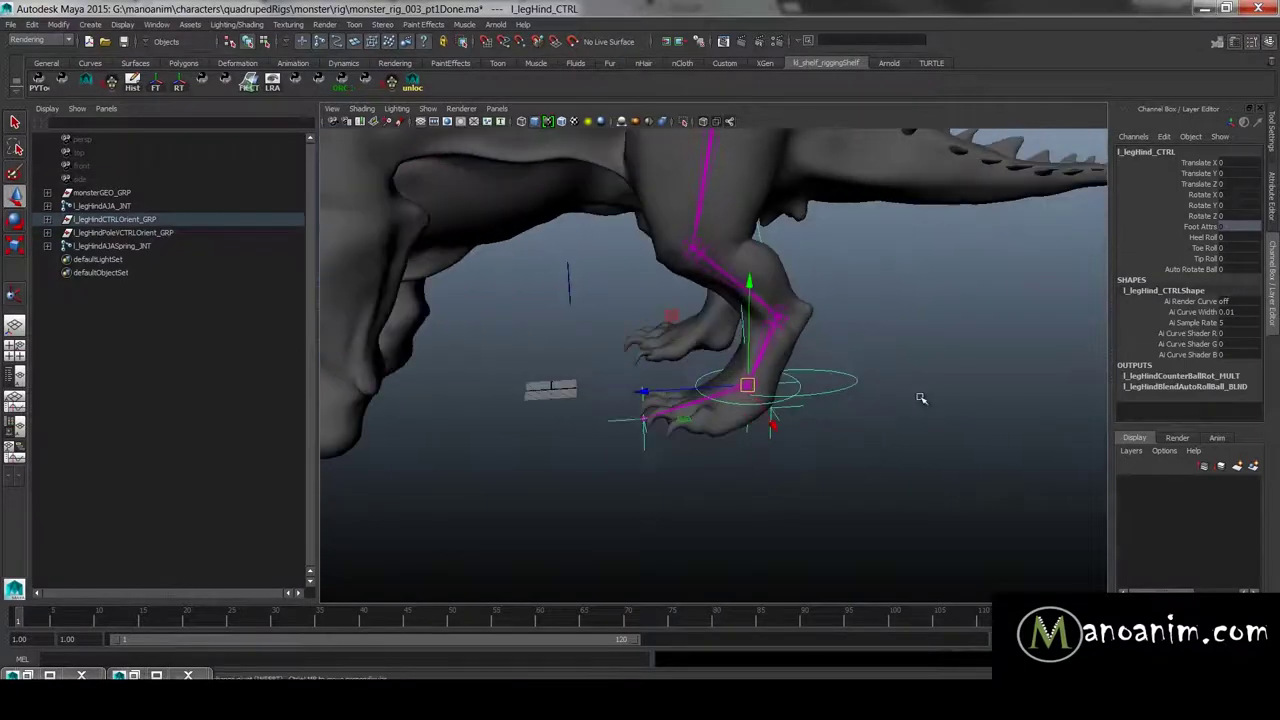
alt+drag(801, 364, 815, 424)
alt+drag(918, 381, 757, 381)
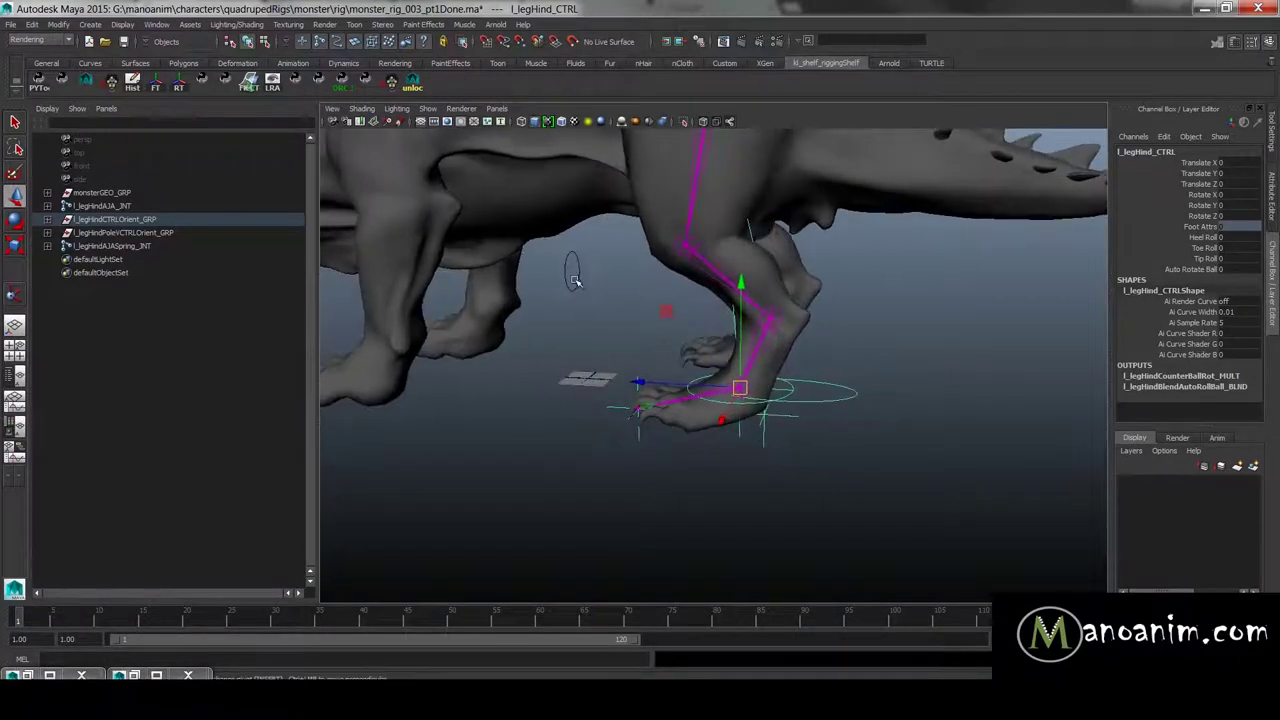
click(573, 279)
alt+drag(573, 297, 588, 376)
click(944, 321)
alt+drag(944, 321, 728, 357)
Step: Try moving l_legHind_CTRL upward again to check the leg's bend, undo the move and clear the selection
click(830, 435)
key(ctrl+z)
click(943, 271)
alt+drag(855, 322, 866, 377)
click(843, 404)
alt+drag(935, 341, 900, 340)
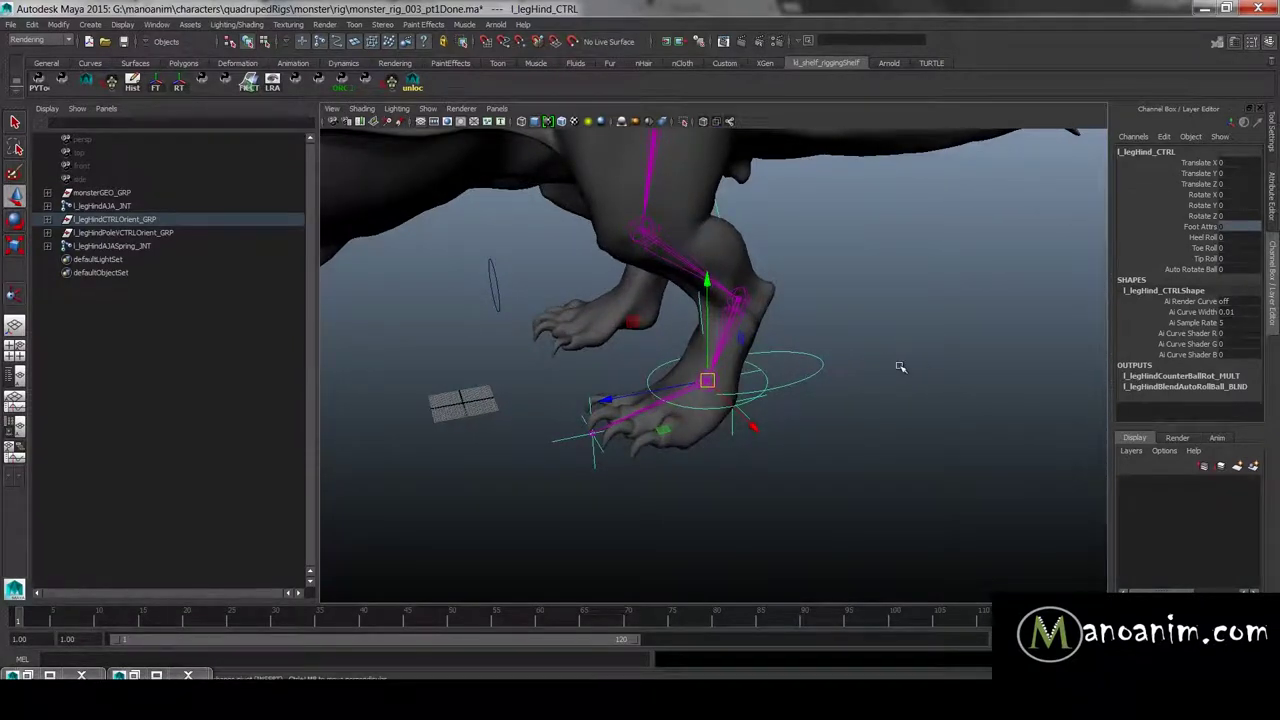
click(897, 370)
click(767, 378)
drag(711, 381, 737, 314)
key(ctrl+z)
click(897, 276)
alt+drag(897, 276, 787, 402)
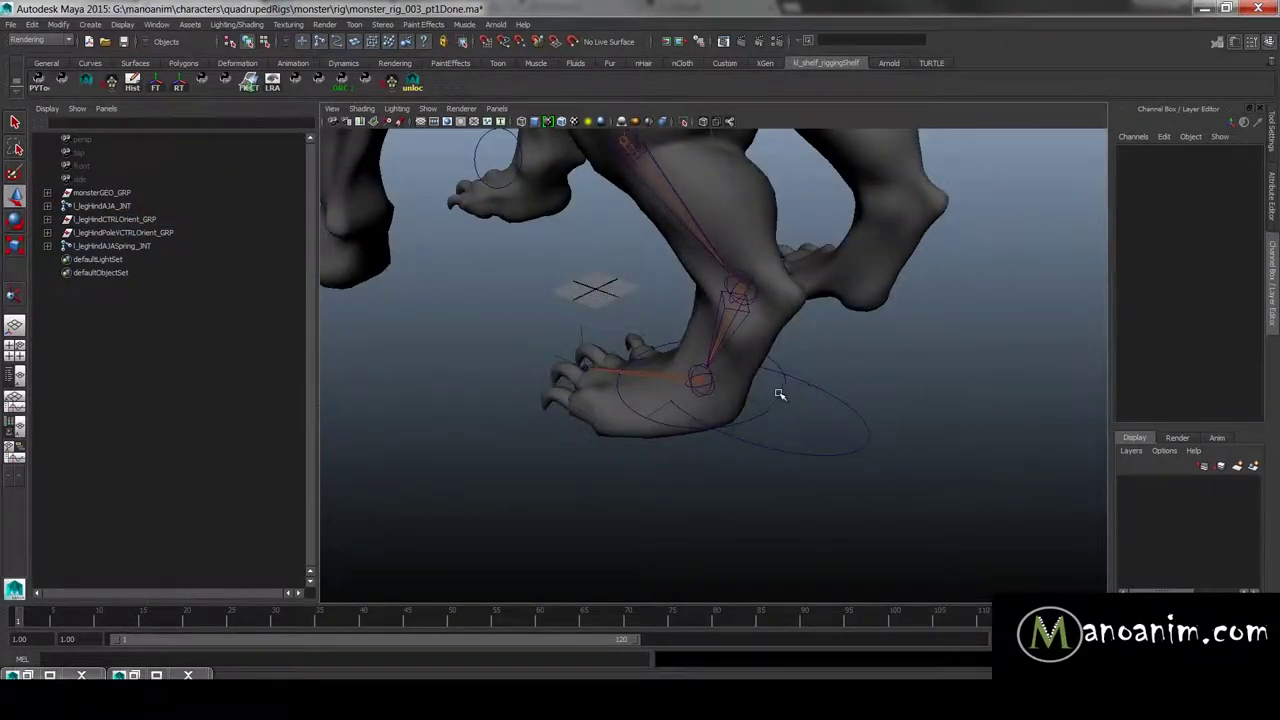
click(815, 398)
alt+drag(963, 360, 755, 313)
click(822, 361)
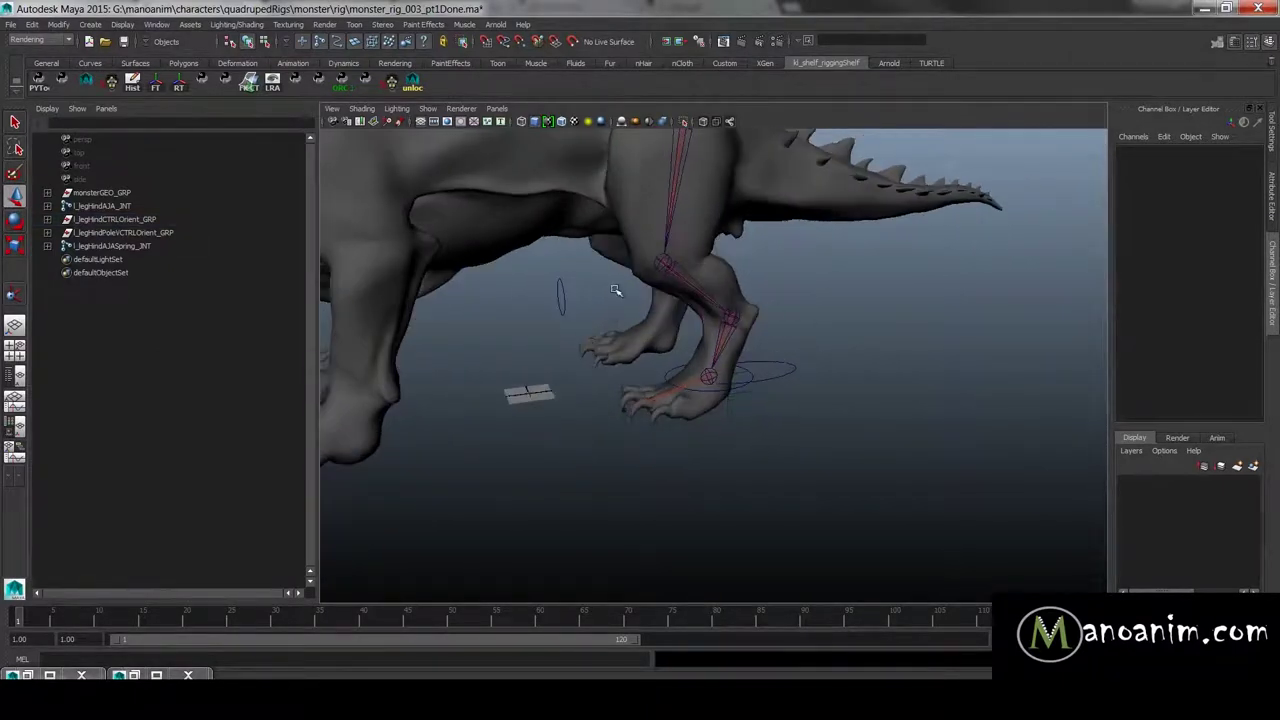
Step: Examine l_legHindPoleV_CTRL and the left hind foot controls by selecting them and viewing the leg from several angles
alt+drag(835, 278, 649, 334)
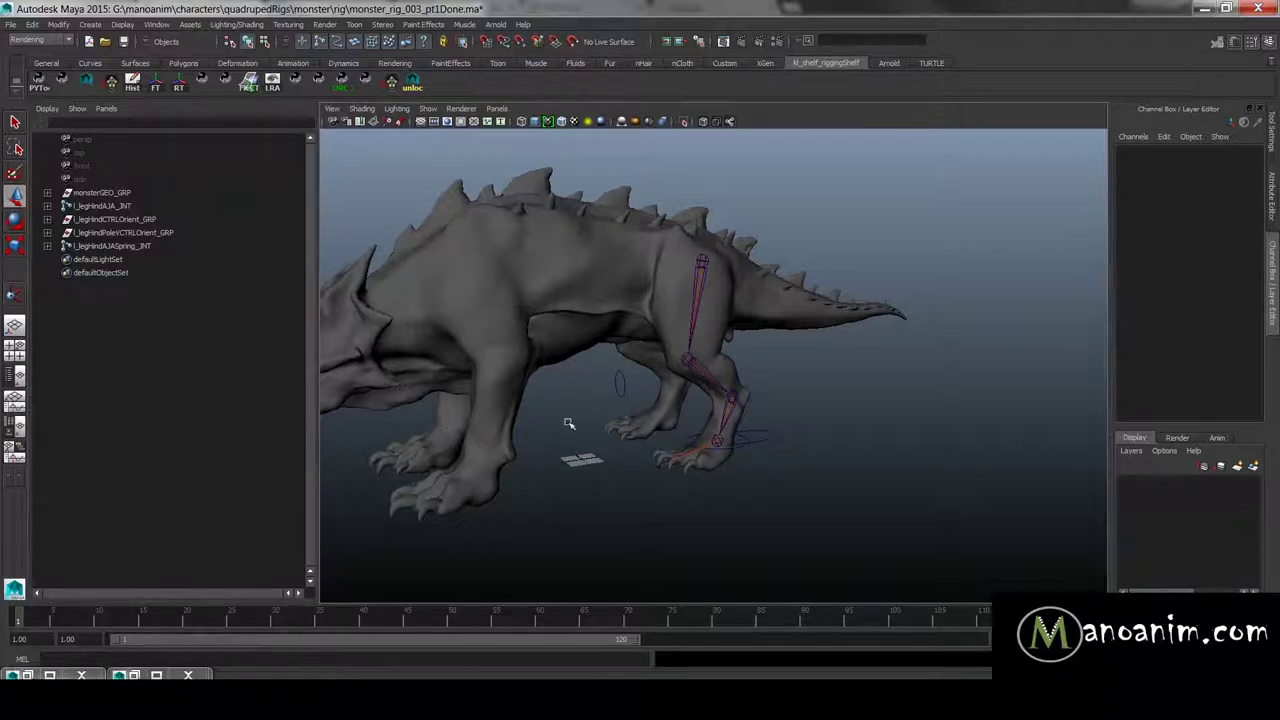
click(617, 383)
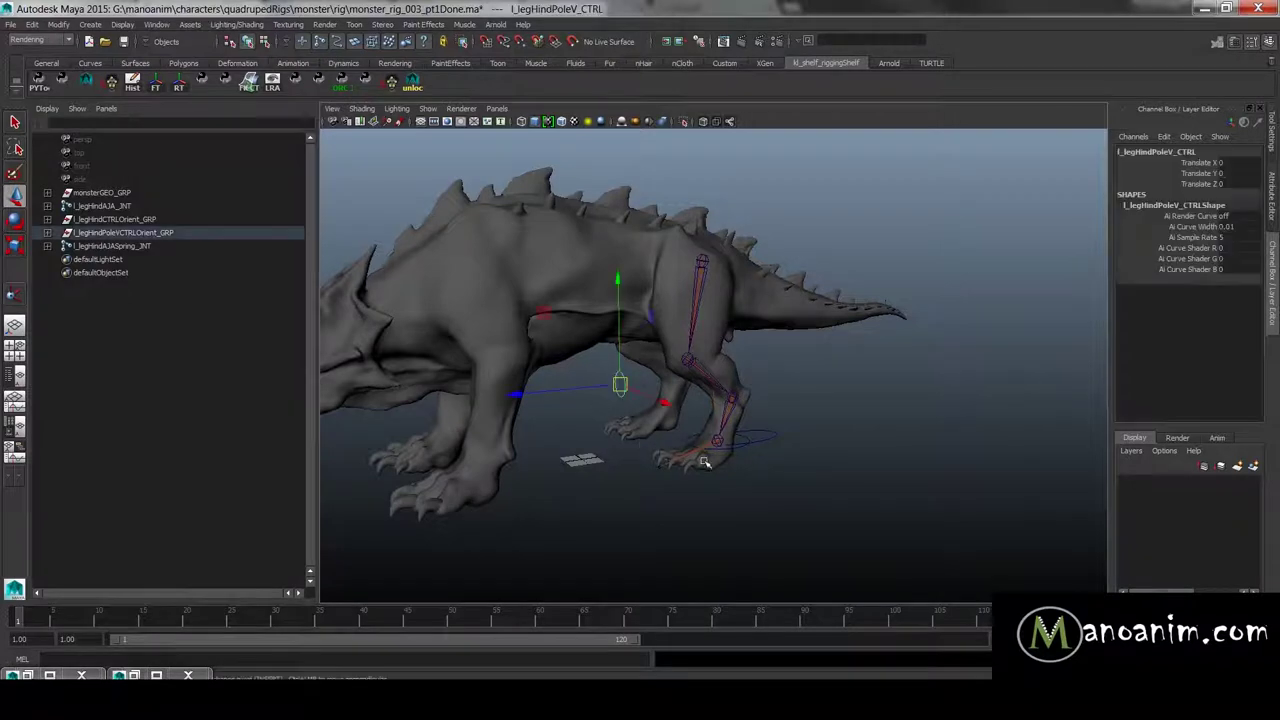
click(814, 367)
click(748, 448)
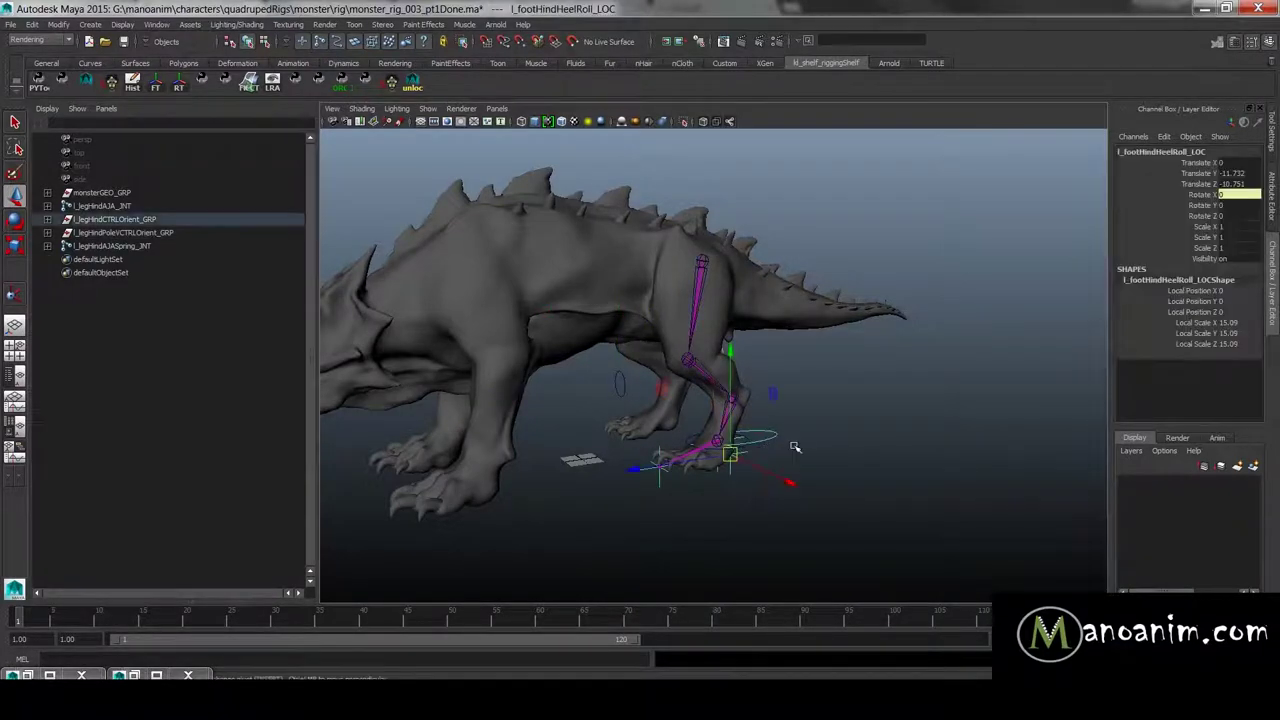
click(823, 364)
alt+drag(638, 368, 640, 409)
scroll(604, 384, up, 4)
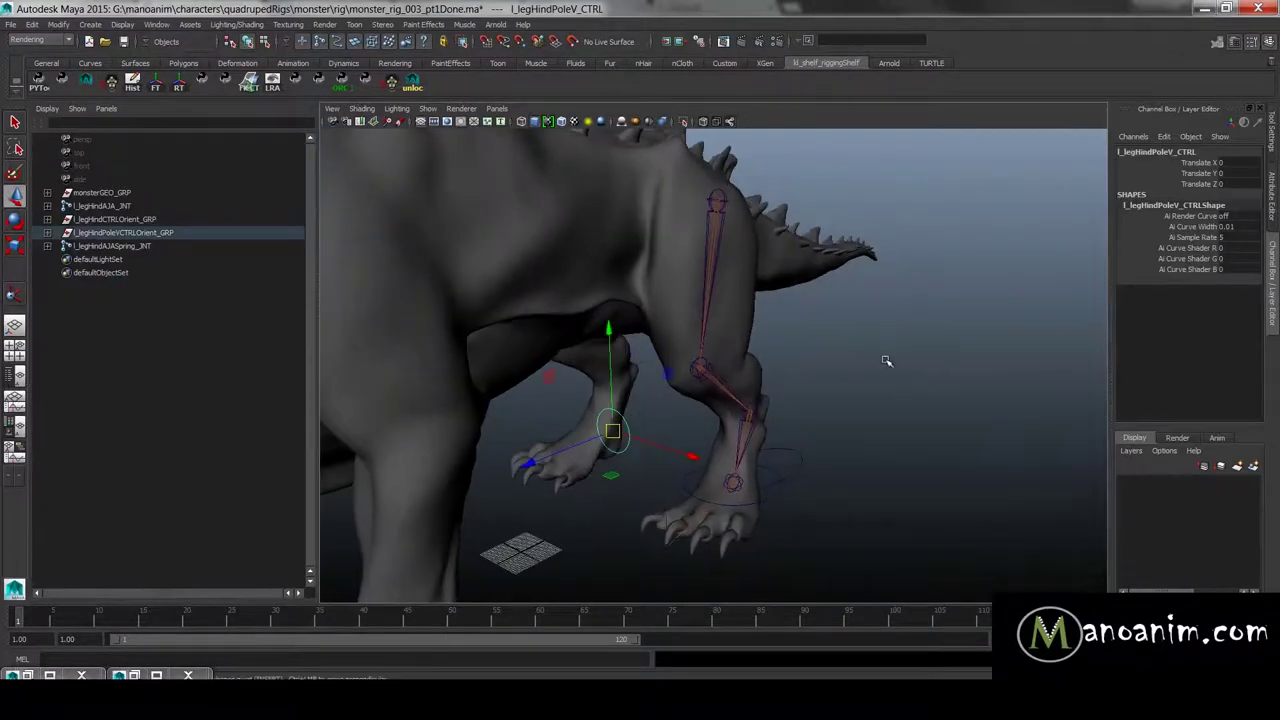
click(877, 419)
alt+drag(870, 430, 738, 481)
mouse_move(569, 385)
alt+mouse_down()
mouse_move(488, 399)
mouse_move(558, 408)
alt+mouse_up()
scroll(500, 410, up, 4)
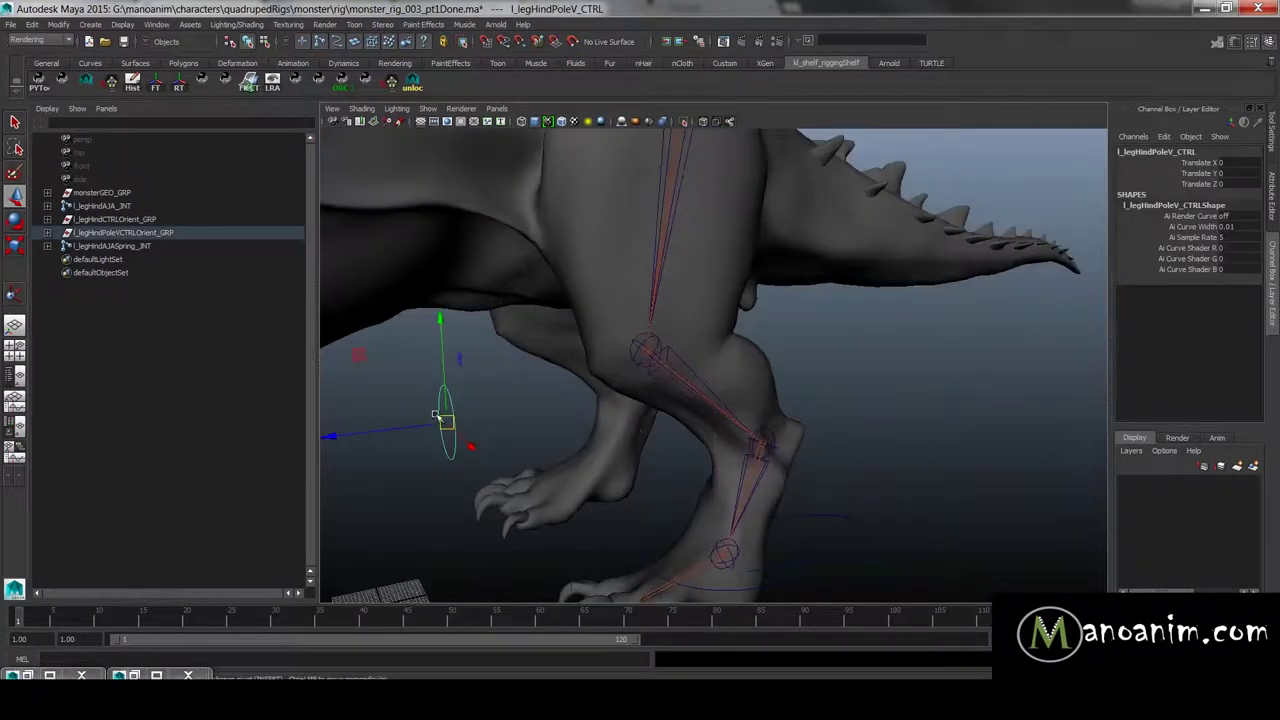
Step: Reshape l_legHindPoleV_CTRL into a four-pointed star by scaling alternate control vertices of its circle inward
alt+drag(436, 415, 472, 436)
alt+middle_drag(472, 436, 652, 347)
right_drag(649, 346, 588, 347)
mouse_move(573, 329)
mouse_down()
mouse_move(688, 296)
mouse_move(562, 330)
mouse_up()
click(682, 302)
alt+drag(562, 328, 666, 296)
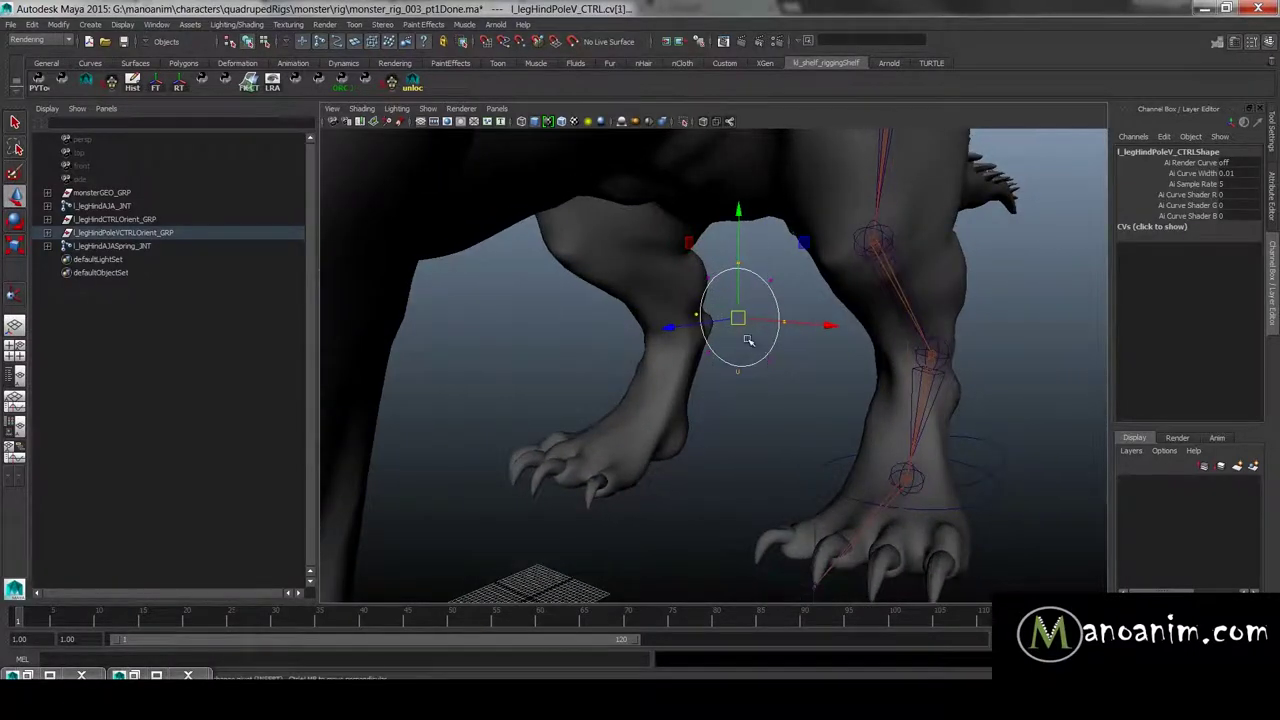
key(r)
drag(733, 316, 702, 318)
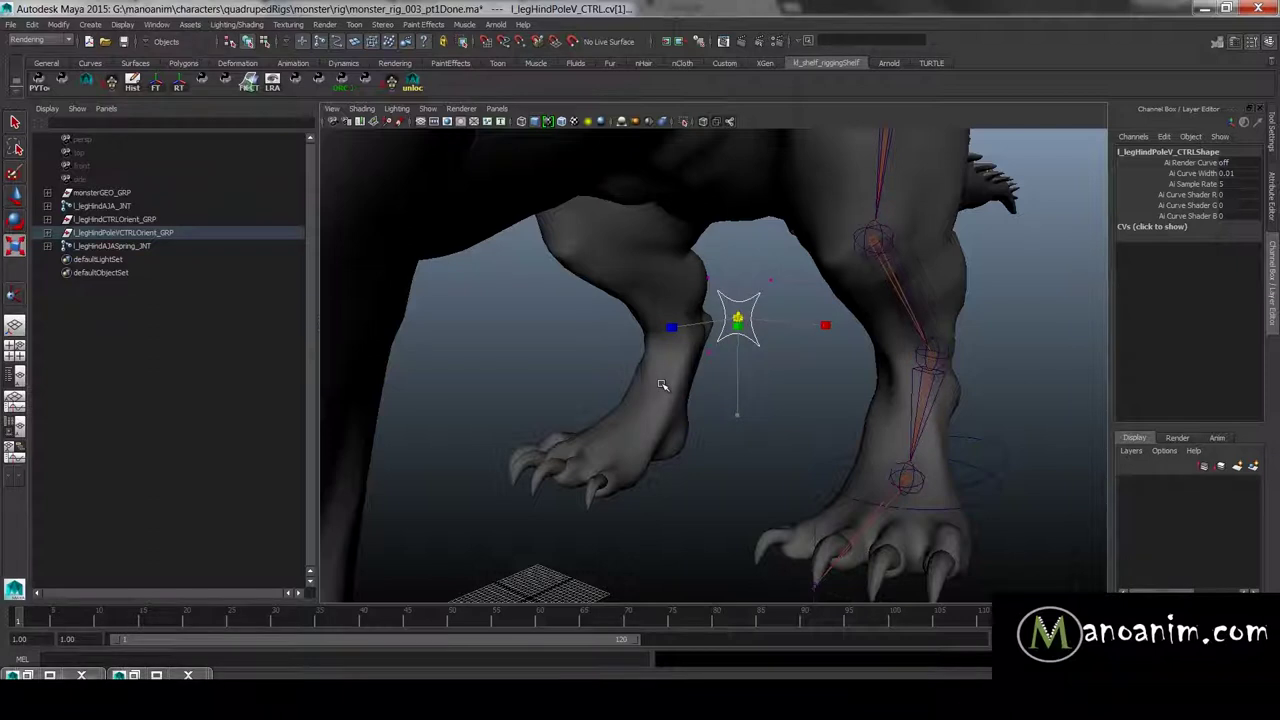
Step: Leave vertex editing and select the whole l_legHindPoleV_CTRL to check its star shape
alt+drag(940, 344, 606, 334)
scroll(606, 336, up, 4)
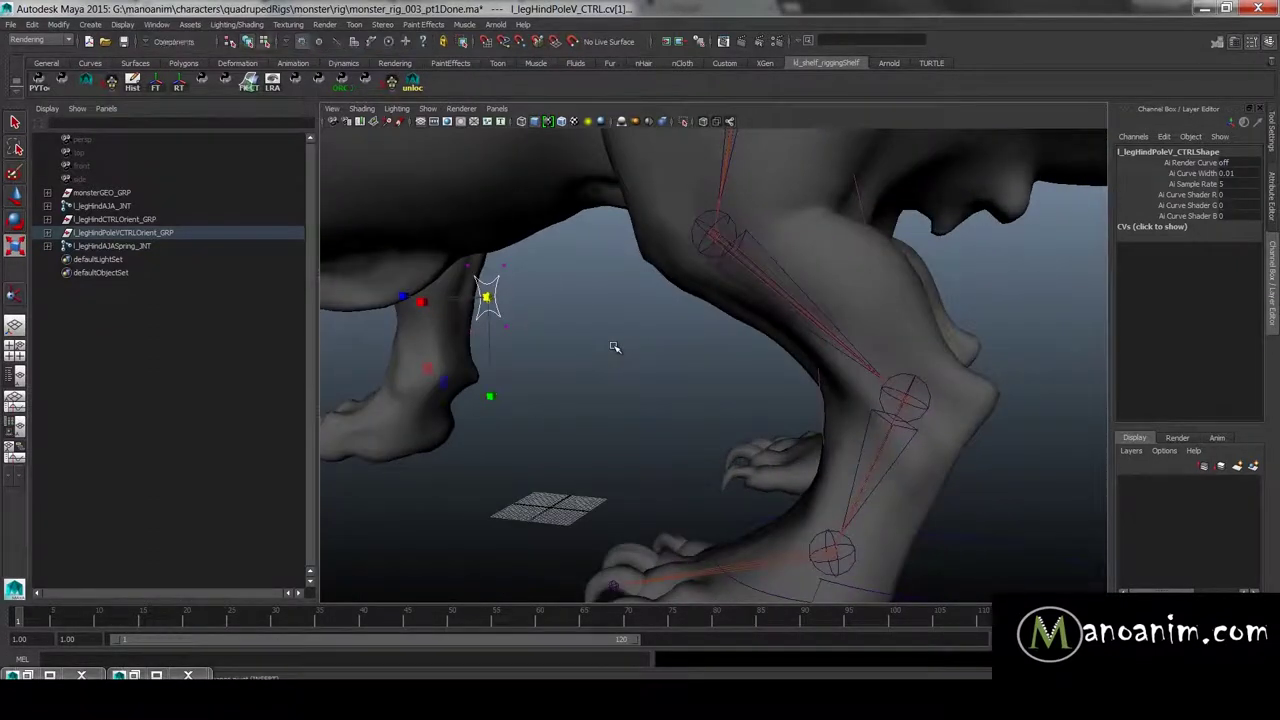
click(617, 346)
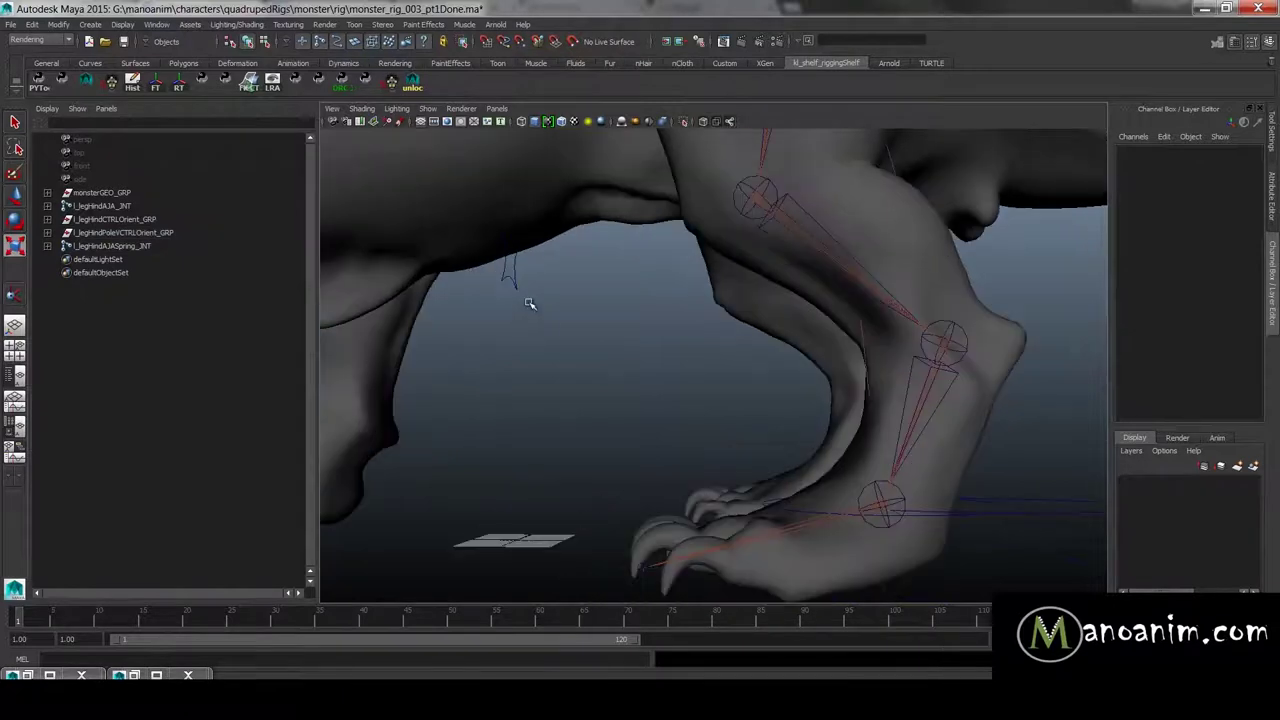
click(517, 293)
alt+drag(517, 293, 622, 422)
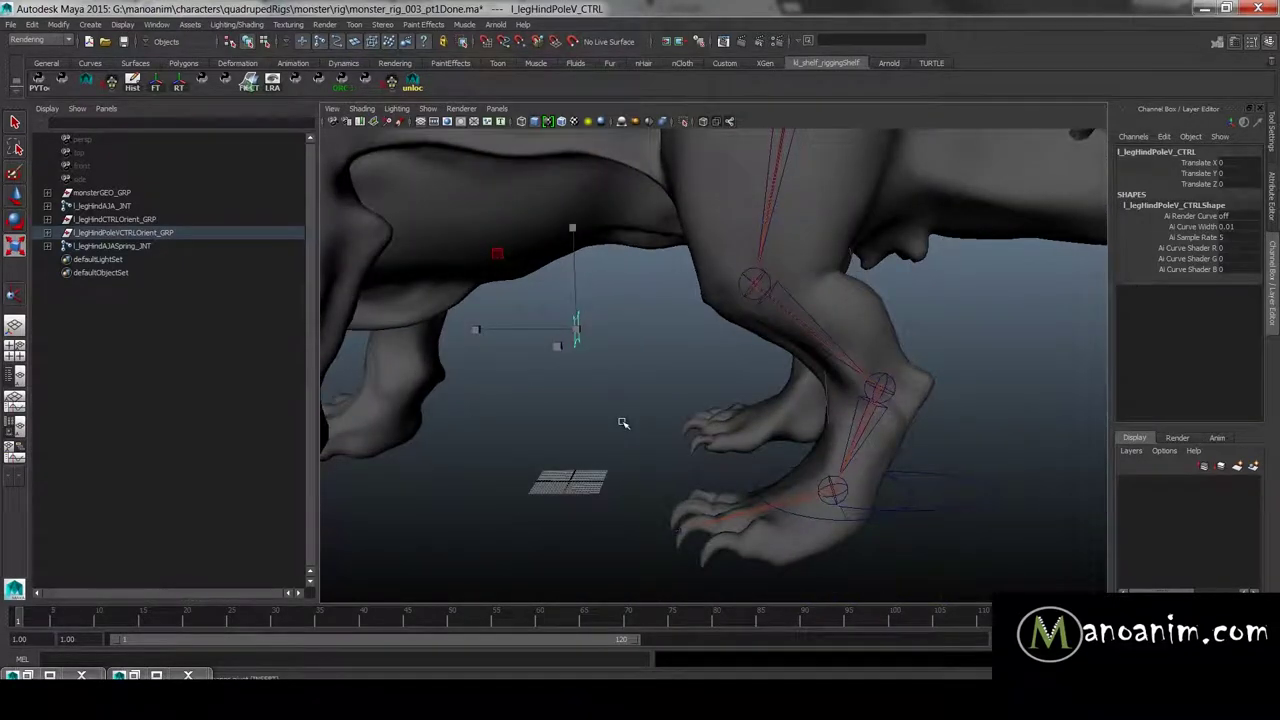
click(622, 422)
Step: Examine the star-shaped pole vector control in relation to the left hind leg from several angles and clear the selection
drag(543, 369, 600, 359)
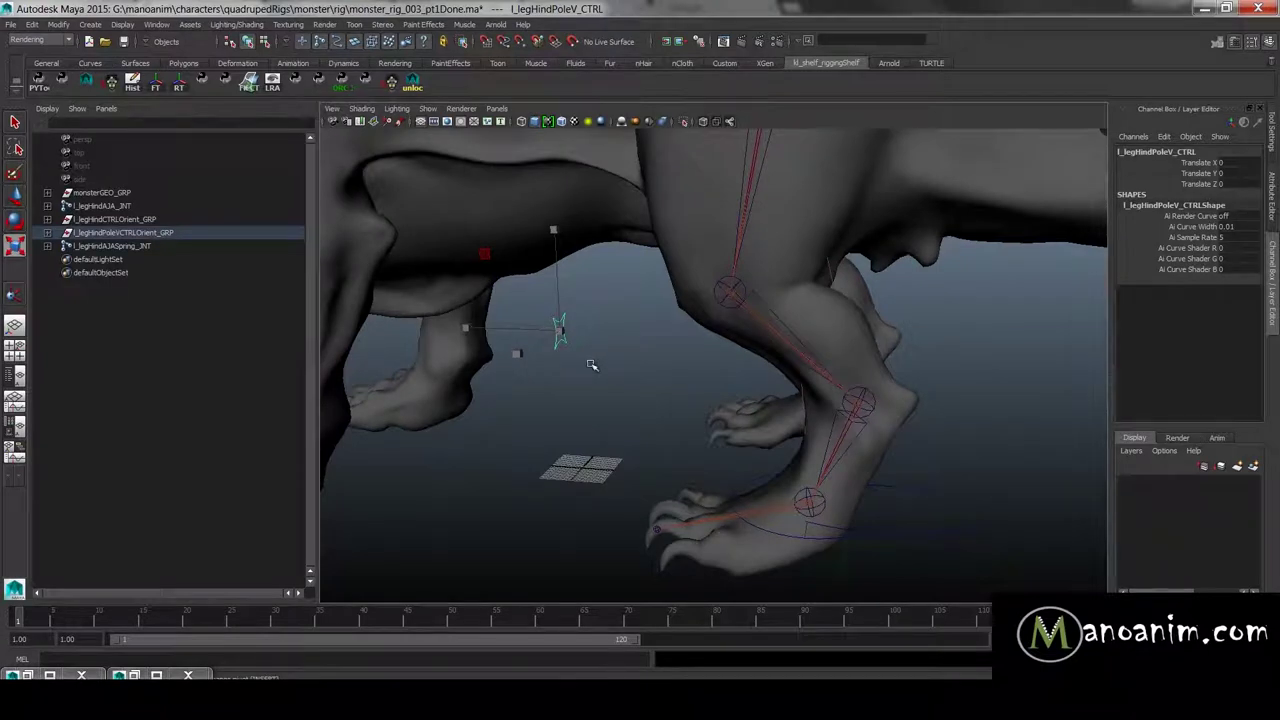
alt+drag(584, 343, 578, 351)
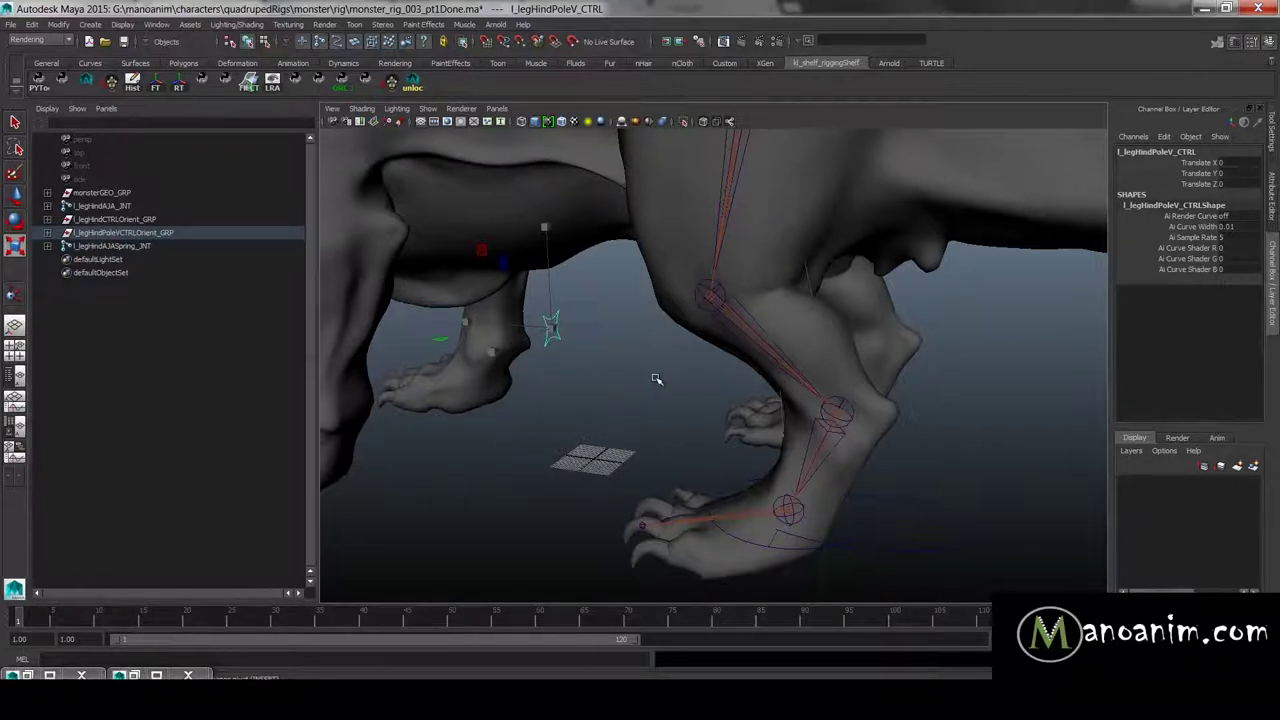
click(605, 332)
click(558, 328)
alt+drag(571, 334, 705, 372)
alt+right_drag(850, 450, 743, 460)
alt+drag(743, 460, 677, 337)
alt+right_drag(677, 337, 658, 365)
alt+drag(658, 364, 699, 347)
key(w)
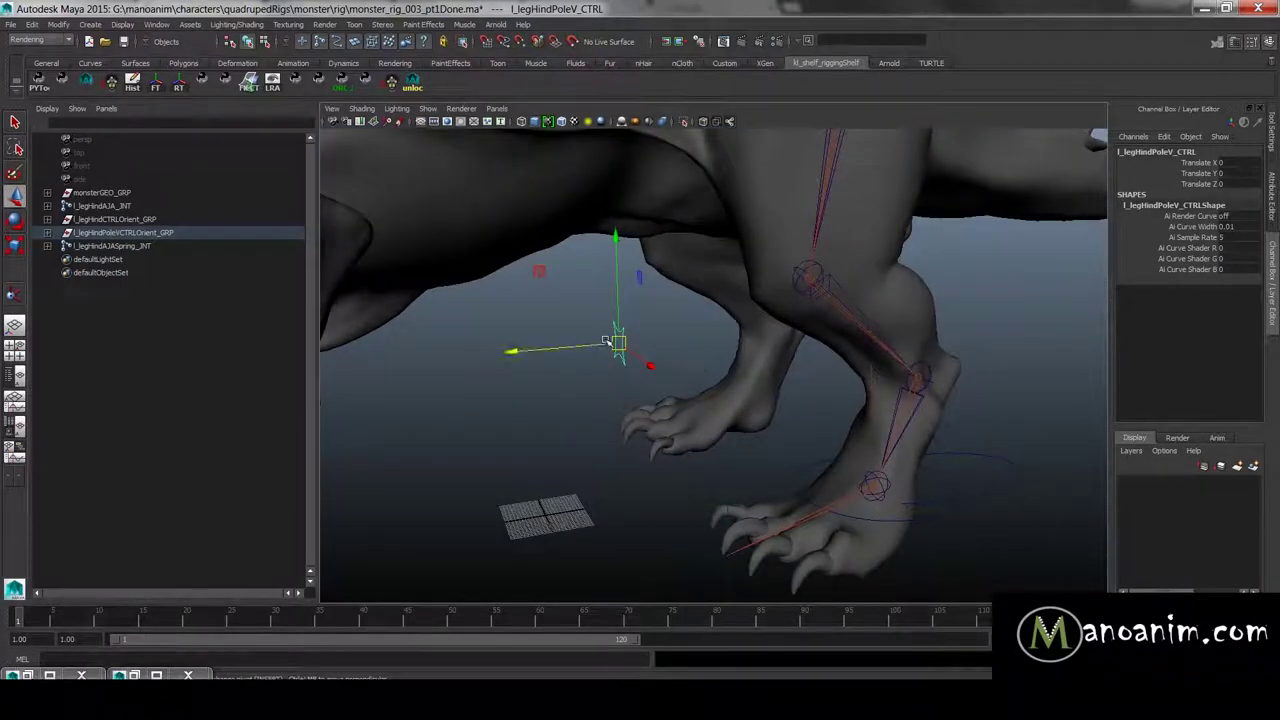
mouse_move(635, 345)
alt+mouse_down()
mouse_move(690, 345)
mouse_move(660, 349)
alt+mouse_up()
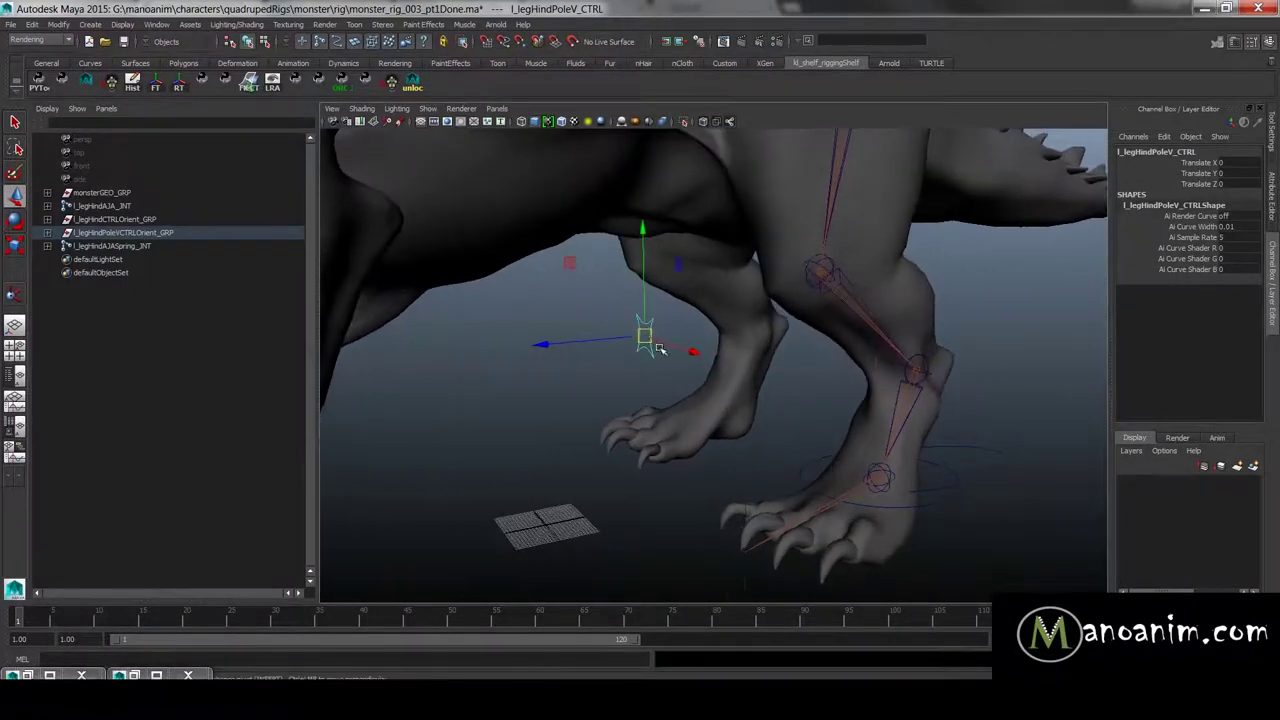
click(540, 380)
alt+drag(580, 376, 698, 362)
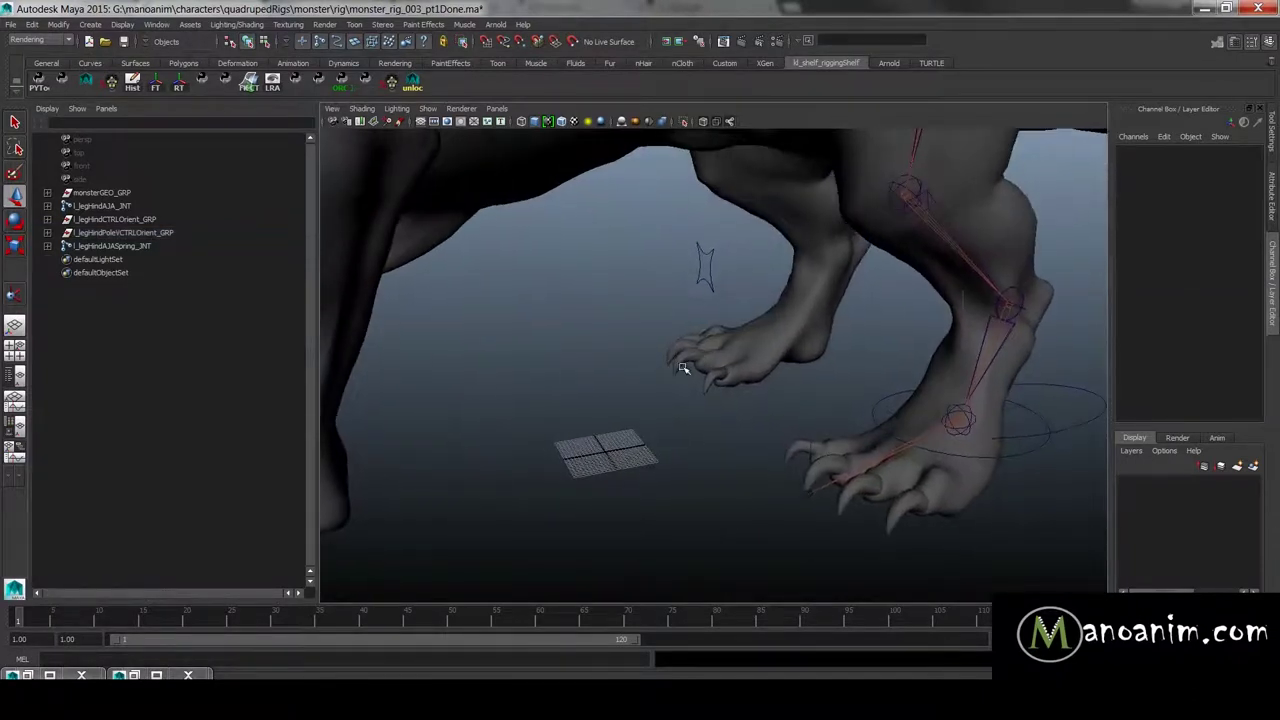
alt+drag(933, 353, 826, 346)
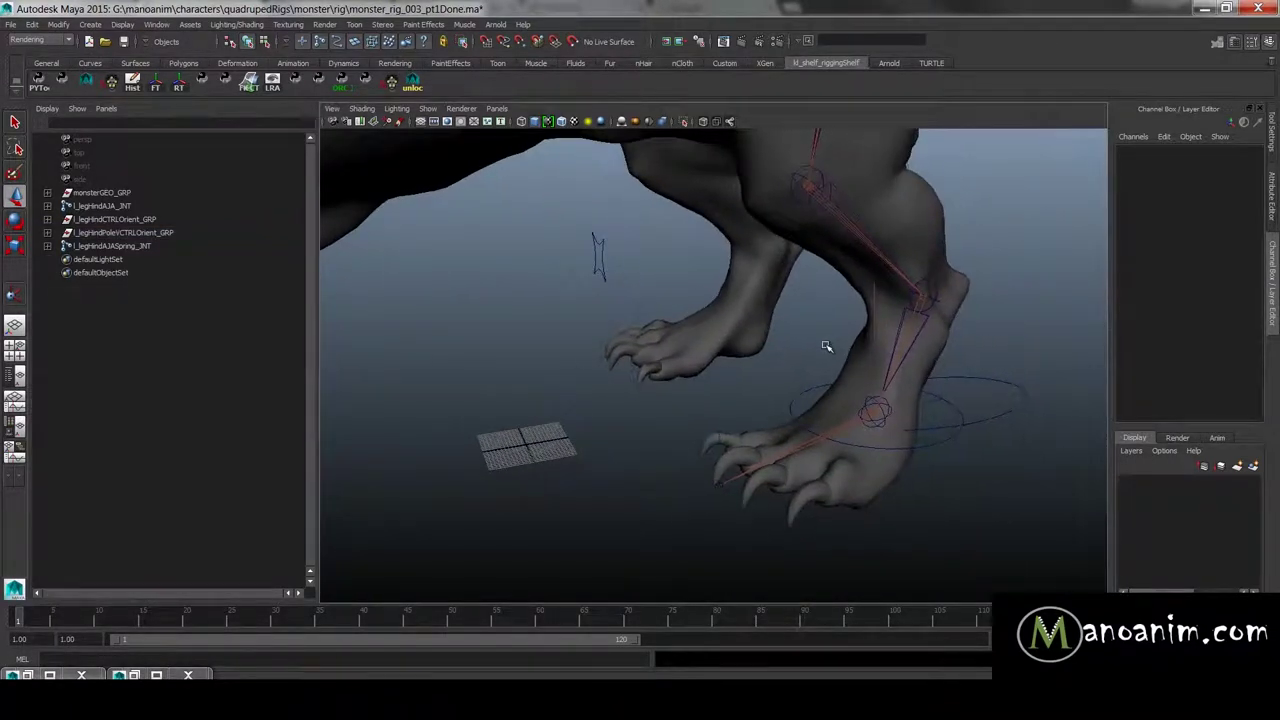
click(964, 436)
alt+drag(1029, 471, 684, 395)
key(space)
alt+right_drag(795, 394, 400, 365)
alt+middle_drag(400, 365, 600, 274)
alt+right_drag(600, 274, 666, 323)
key(space)
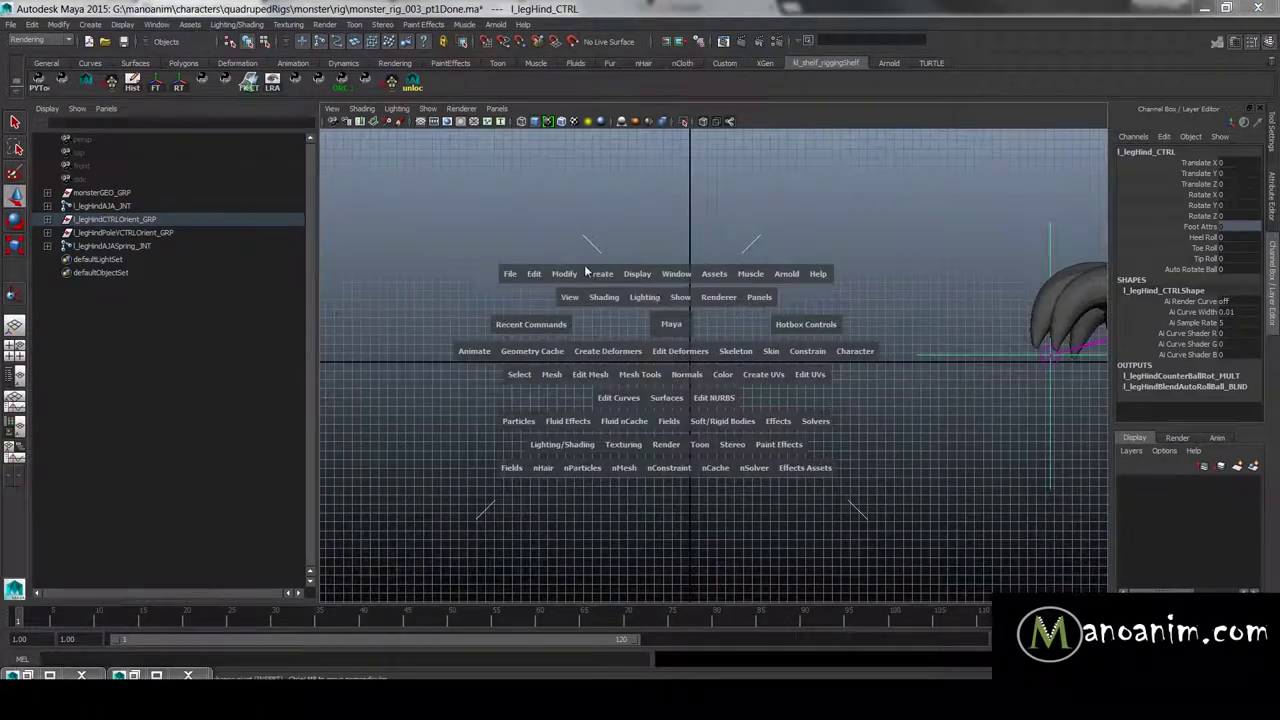
click(591, 274)
click(651, 364)
alt+right_drag(730, 380, 754, 385)
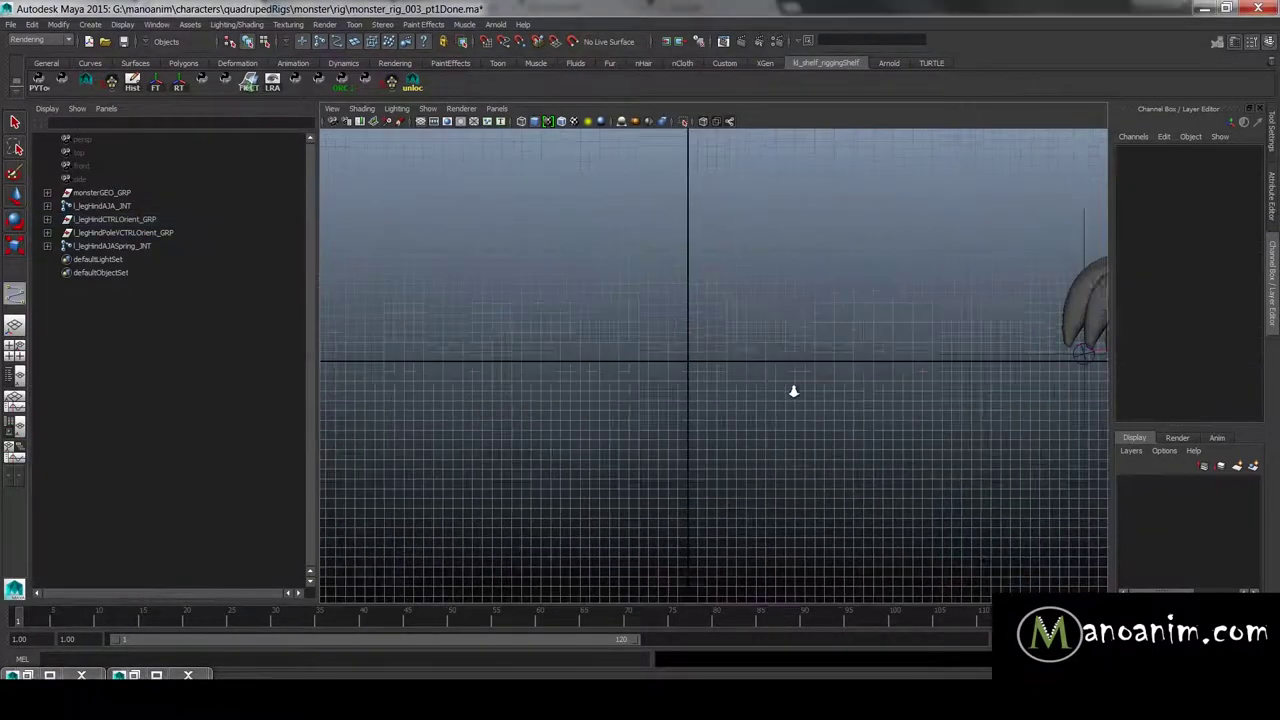
scroll(647, 301, up, 5)
key(x)
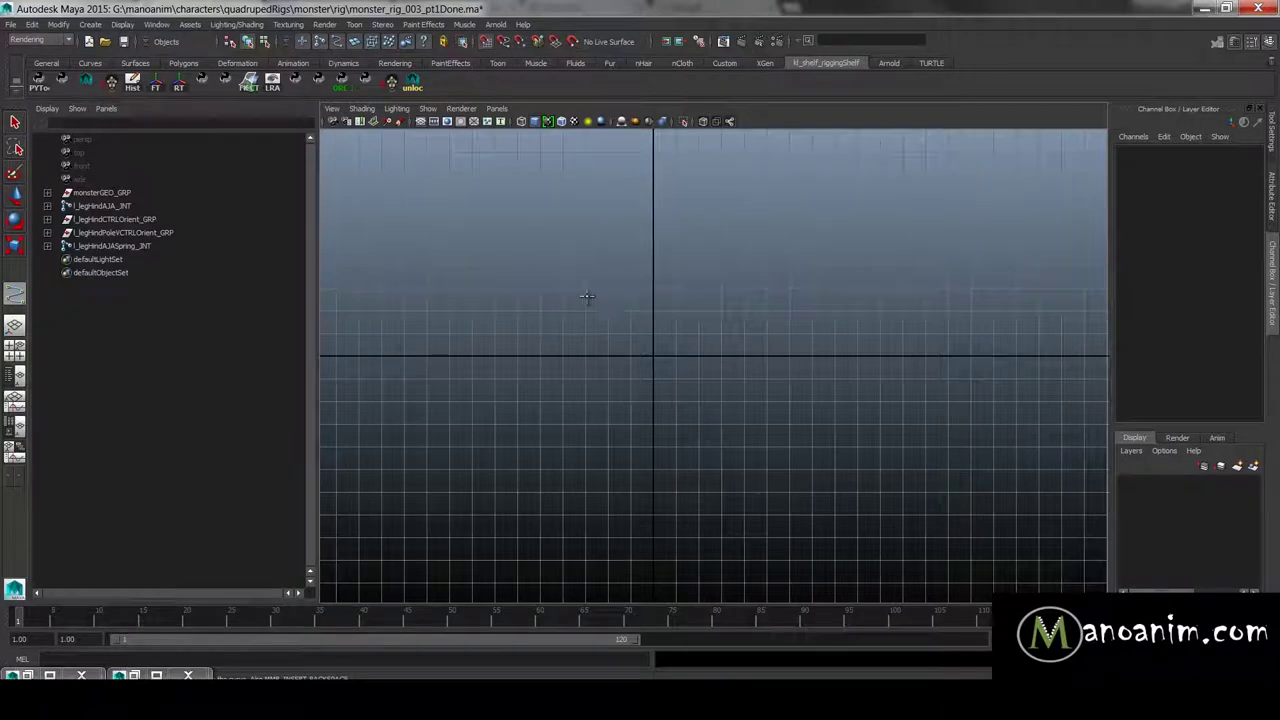
key(w)
Step: Create a polygon cube at the origin in the perspective view, frame it and select it
key(space)
drag(615, 291, 623, 346)
alt+middle_drag(623, 346, 645, 240)
alt+right_drag(645, 240, 632, 318)
key(f)
alt+drag(632, 318, 590, 296)
click(837, 290)
alt+drag(837, 290, 785, 336)
click(749, 351)
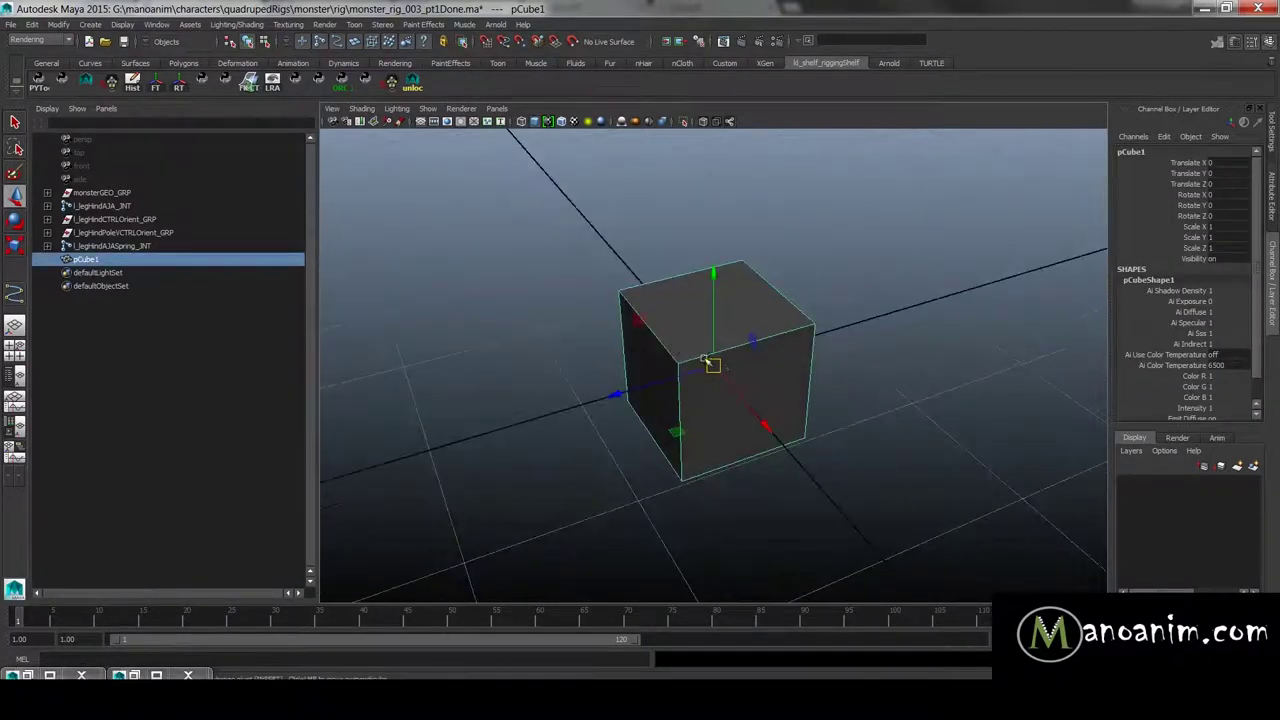
right_drag(738, 346, 755, 326)
drag(847, 206, 421, 652)
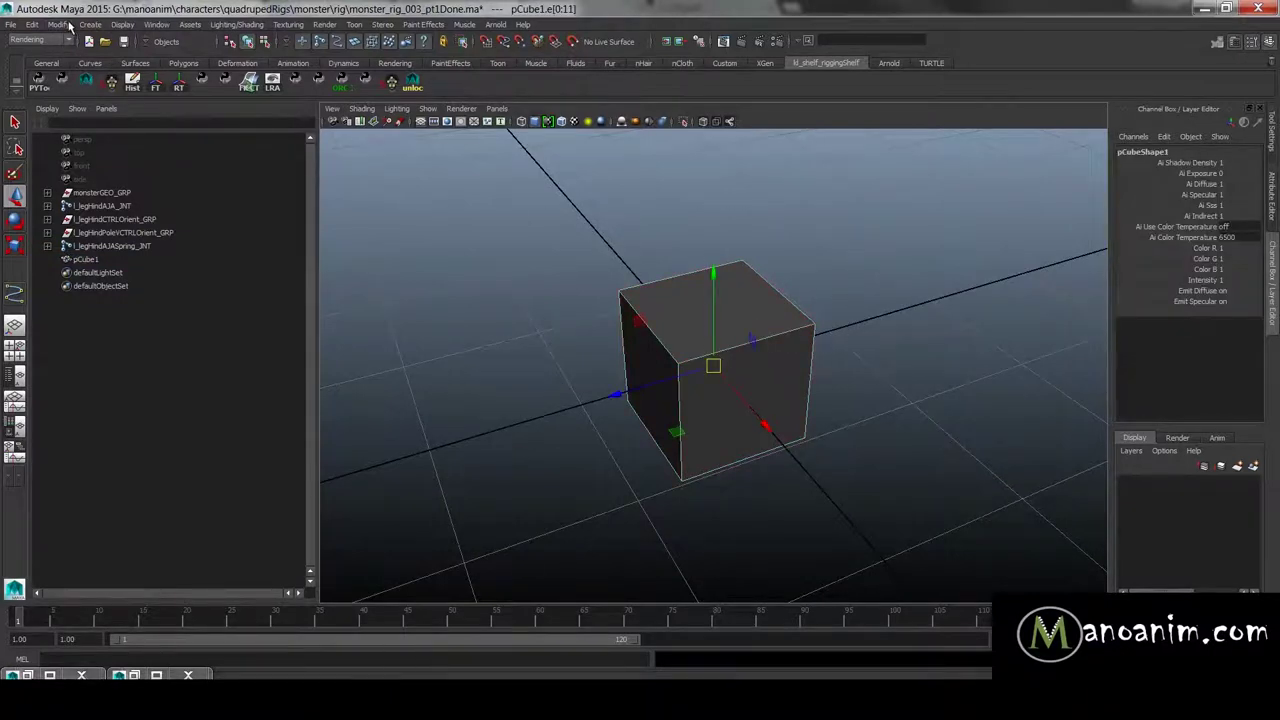
click(60, 24)
mouse_move(125, 232)
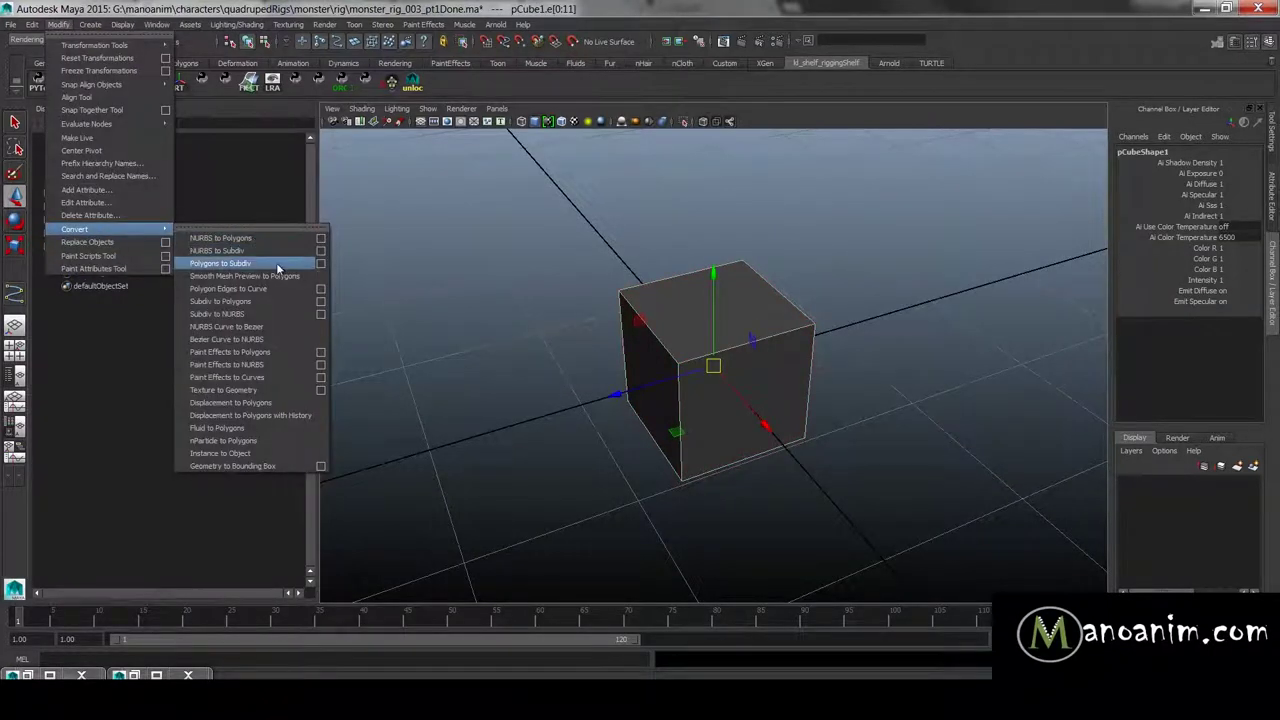
click(517, 238)
key(F8)
click(724, 360)
Step: Start a degree 1 Linear CV curve and place points on the four corners of one side face of pCube1
key(space)
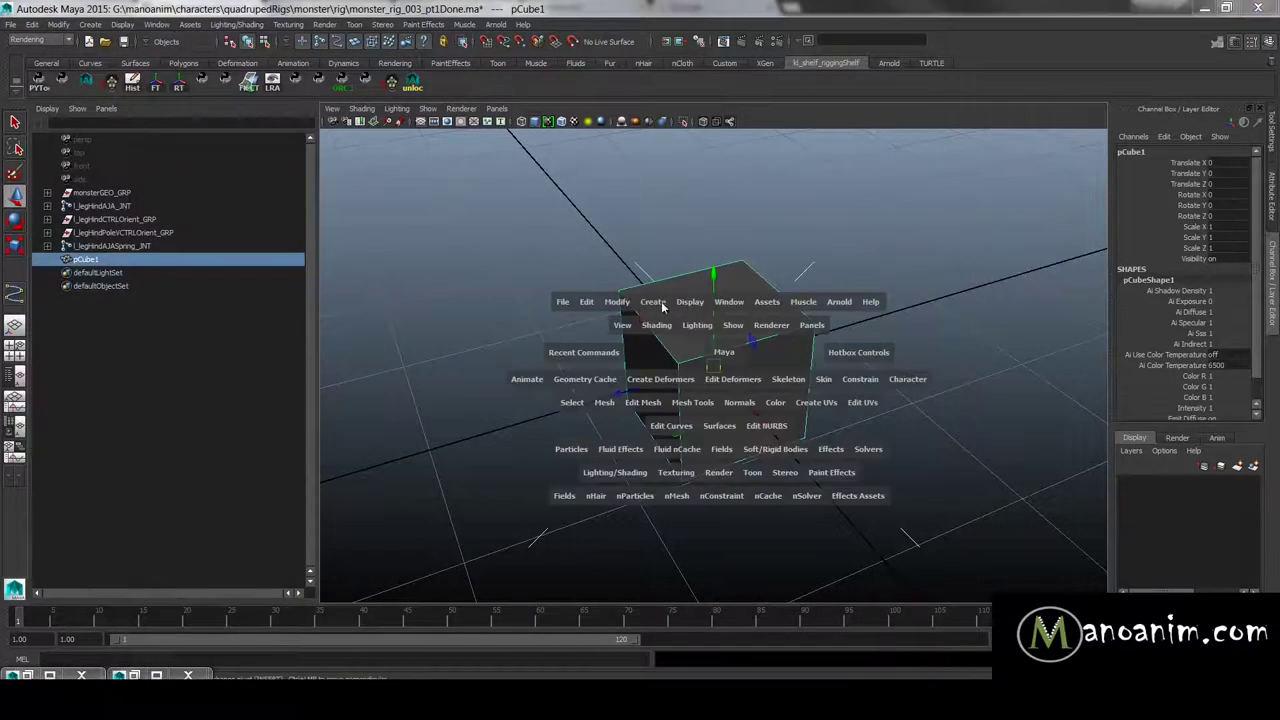
click(664, 303)
click(751, 391)
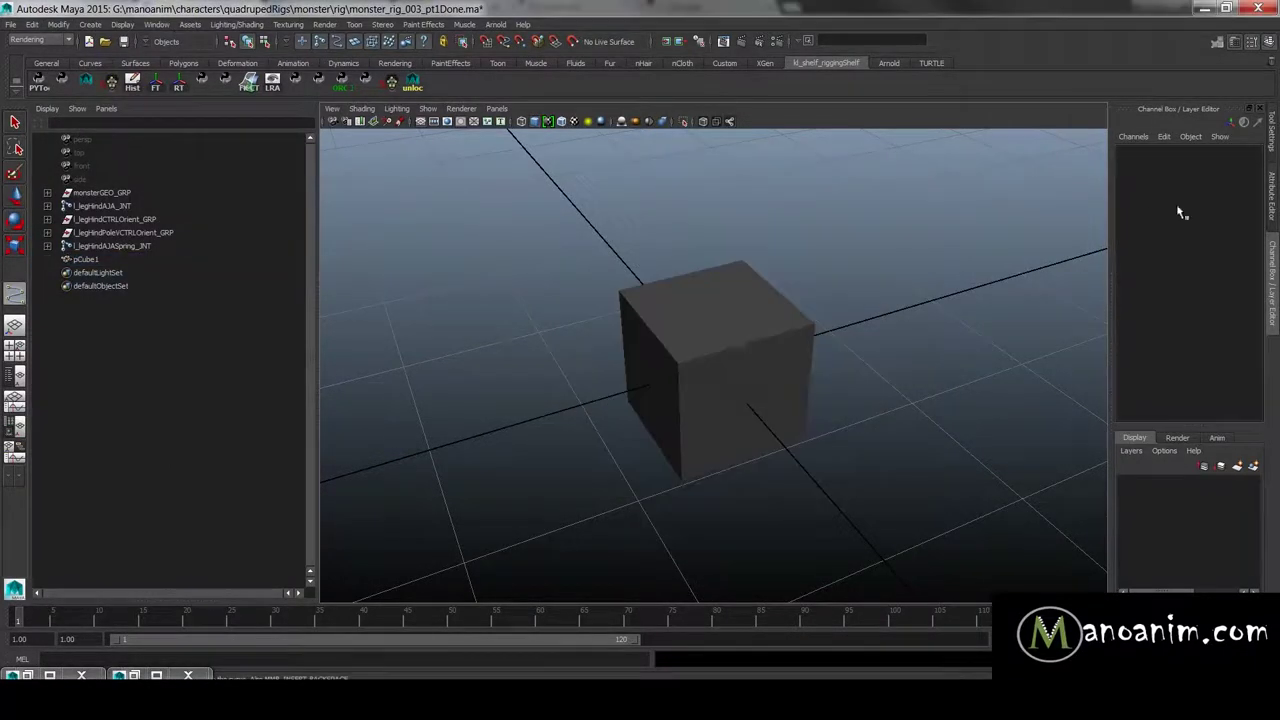
click(1274, 142)
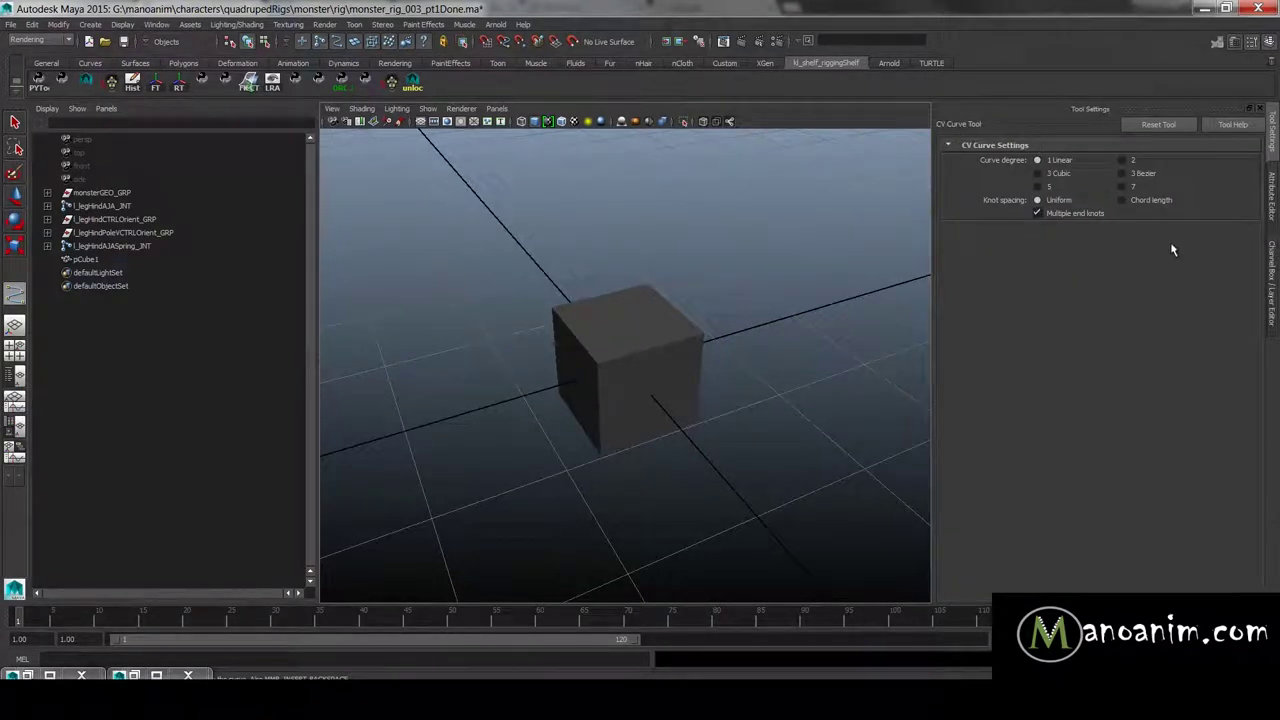
alt+drag(814, 270, 788, 294)
scroll(788, 294, up, 2)
click(599, 359)
click(720, 322)
click(711, 430)
click(602, 473)
Step: Continue the curve around the adjacent side face and along the bottom edges of pCube1
alt+drag(562, 456, 656, 400)
click(648, 339)
click(532, 312)
click(538, 430)
click(647, 466)
alt+drag(677, 524, 561, 421)
click(717, 389)
click(676, 458)
click(543, 440)
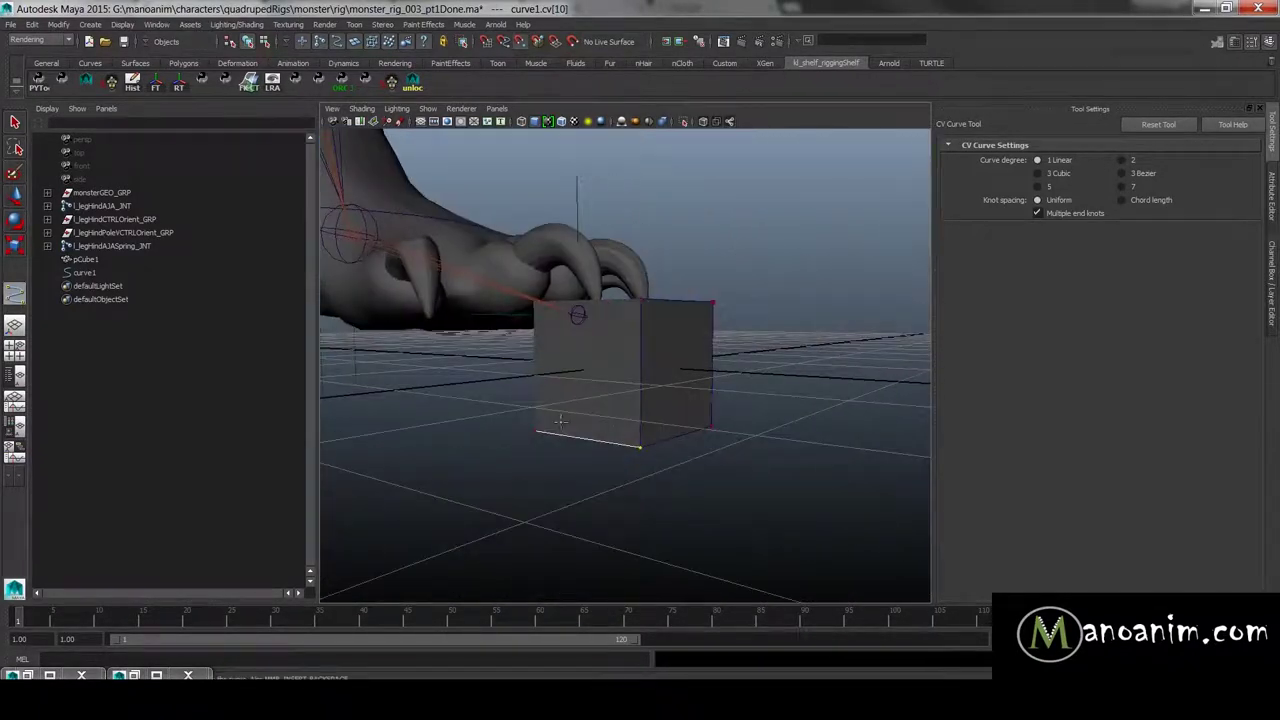
Step: Extend the curve along the cube's top edges and down around the corners of the next side face
alt+drag(508, 340, 516, 426)
click(529, 311)
click(637, 364)
click(530, 316)
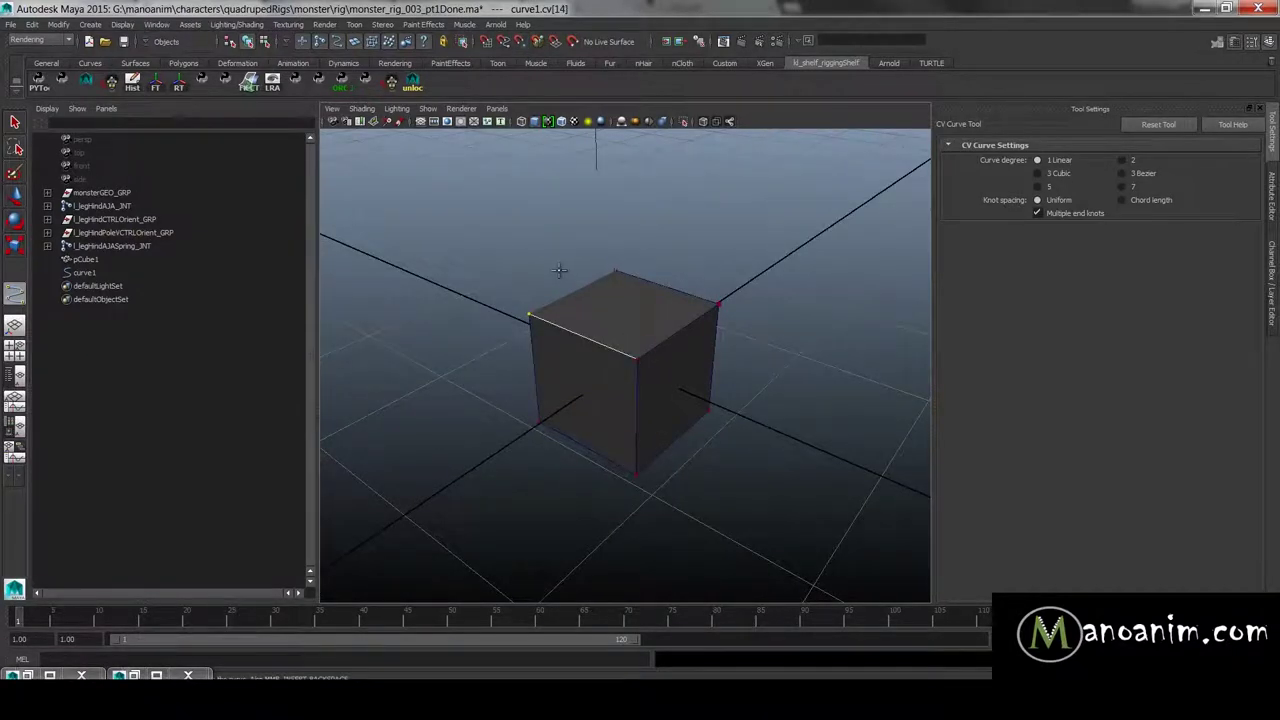
alt+drag(560, 271, 567, 290)
click(617, 270)
alt+drag(530, 345, 688, 319)
click(540, 437)
click(656, 460)
click(671, 331)
Step: Trace the remaining edges of pCube1 with the curve, closing the loop around the top face
alt+drag(654, 348, 612, 354)
click(690, 349)
alt+drag(750, 429, 655, 440)
click(612, 481)
alt+drag(771, 429, 709, 362)
click(683, 273)
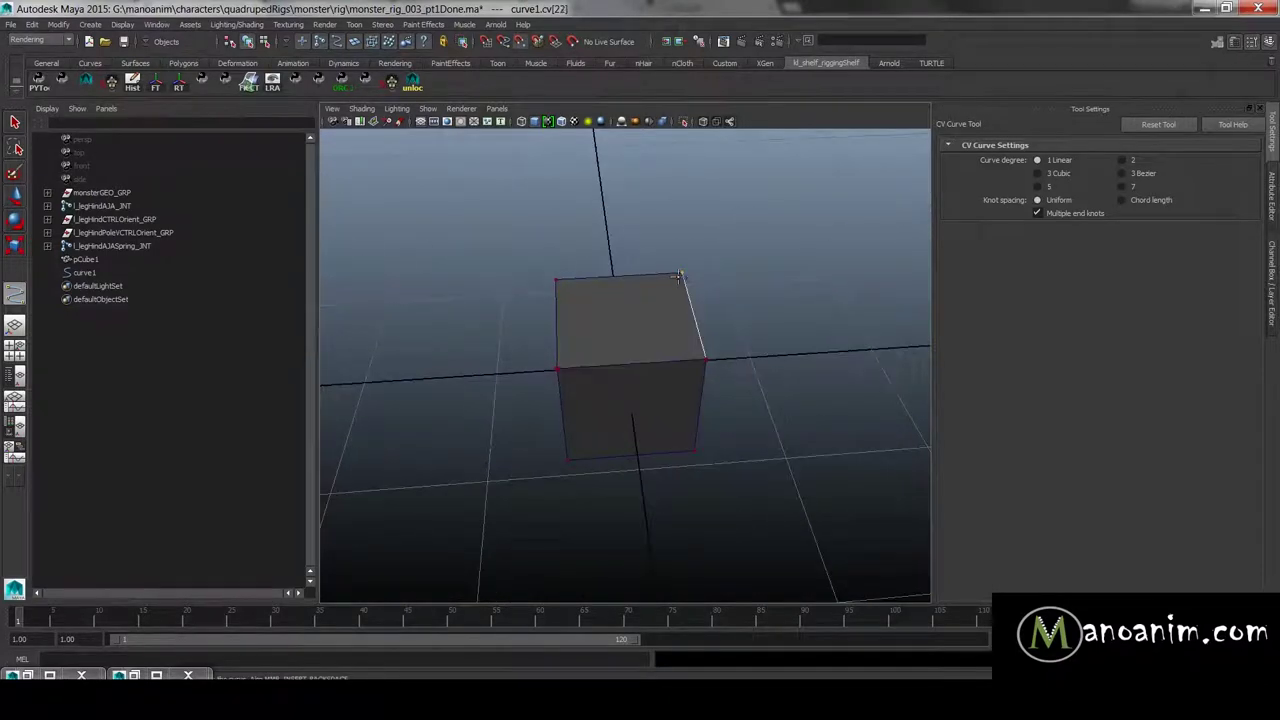
click(557, 279)
click(557, 369)
click(706, 359)
Step: Finish the cube-shaped curve and delete the pCube1 mesh used as its guide
alt+drag(677, 334, 789, 334)
key(w)
click(679, 343)
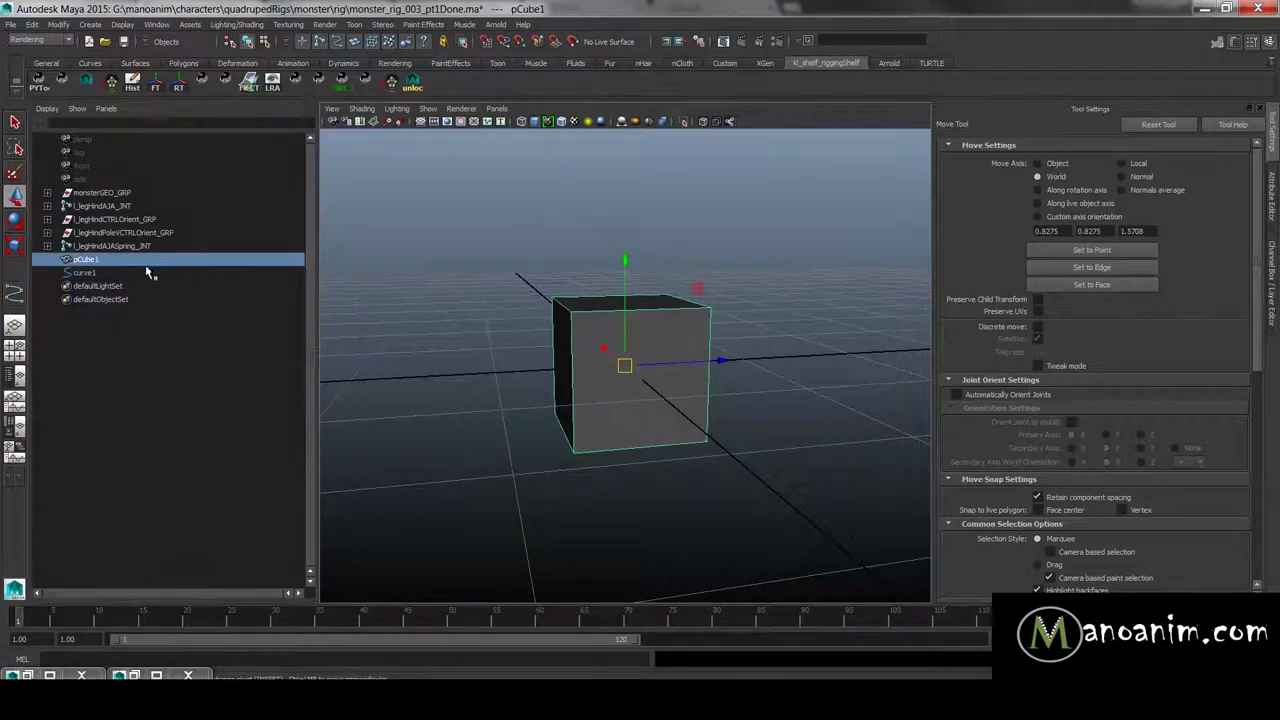
key(Delete)
Step: Inspect the control vertices of curve1, try moving one corner vertex and undo the move
alt+drag(657, 286, 606, 395)
click(675, 360)
right_drag(606, 395, 614, 420)
alt+drag(614, 420, 709, 411)
alt+drag(617, 332, 590, 315)
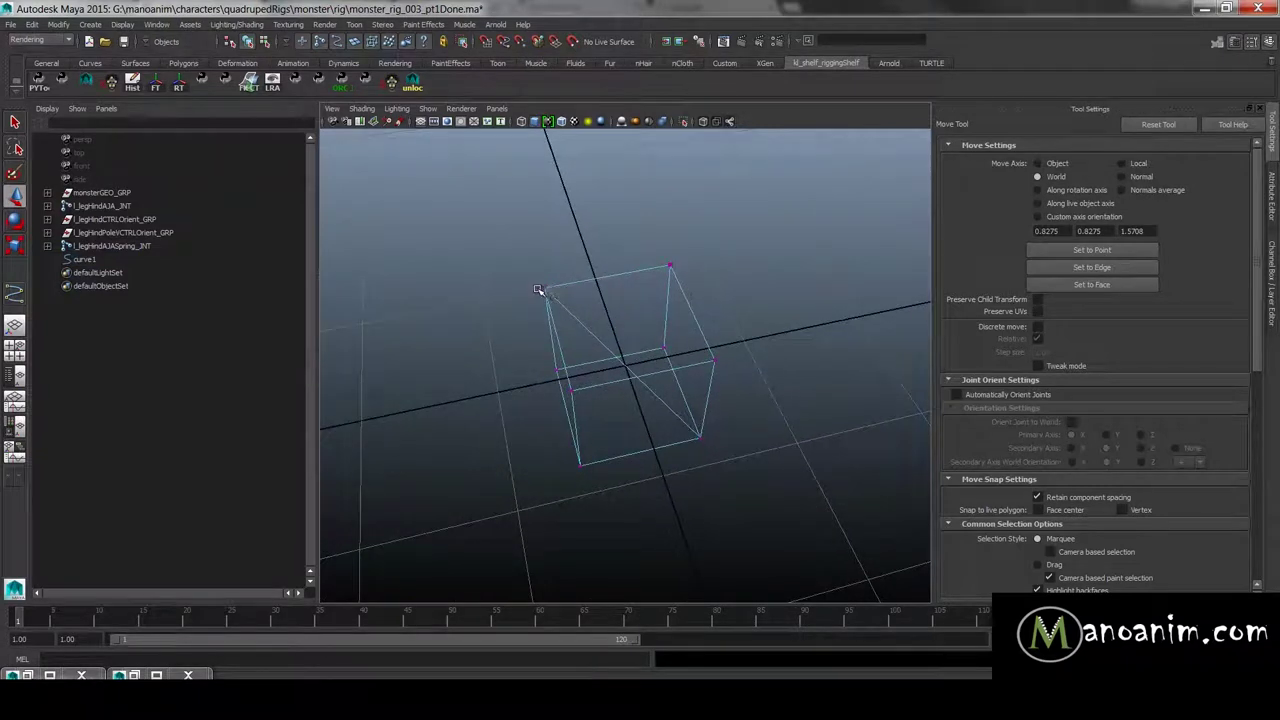
click(548, 288)
drag(545, 287, 611, 237)
key(ctrl+z)
key(ctrl+z)
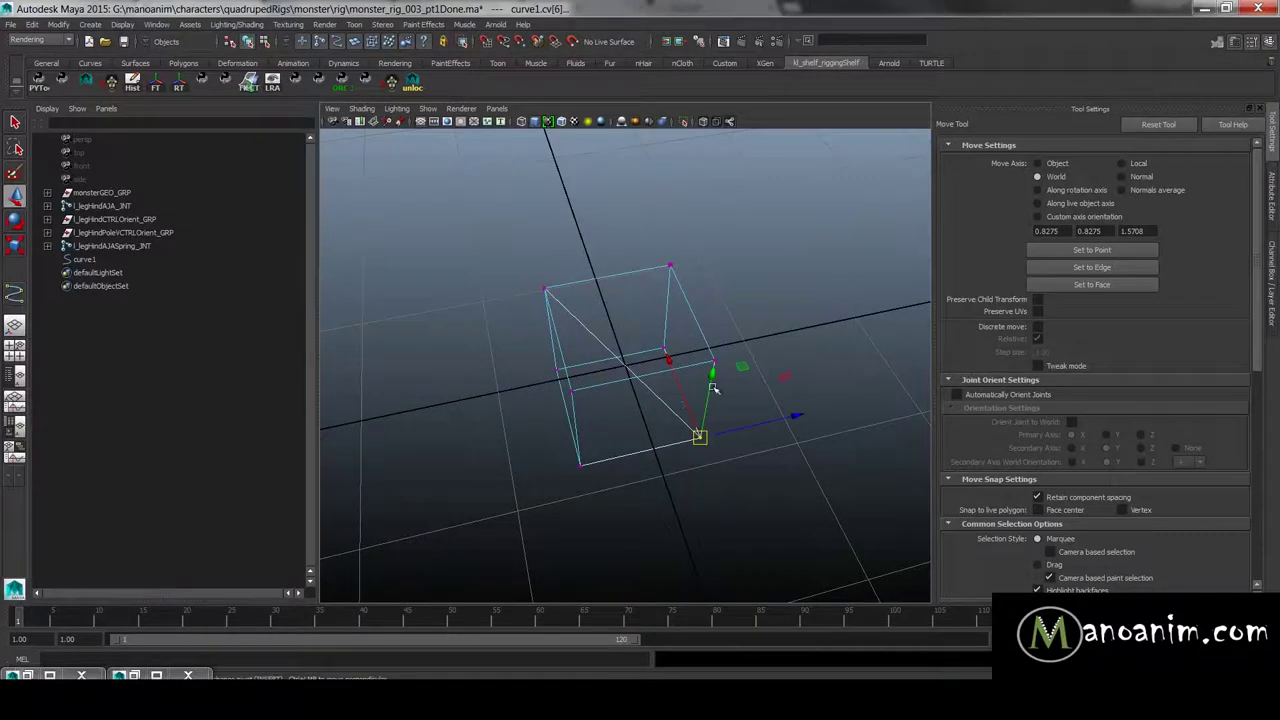
Step: Delete curve1 and create a new polygon cube at the origin
click(140, 260)
key(Delete)
right_click(614, 258)
mouse_move(617, 262)
shift+right_down()
mouse_move(608, 302)
mouse_move(617, 262)
shift+right_up()
alt+drag(624, 356, 602, 328)
right_click(654, 464)
shift+right_drag(652, 286, 657, 420)
alt+drag(663, 383, 700, 323)
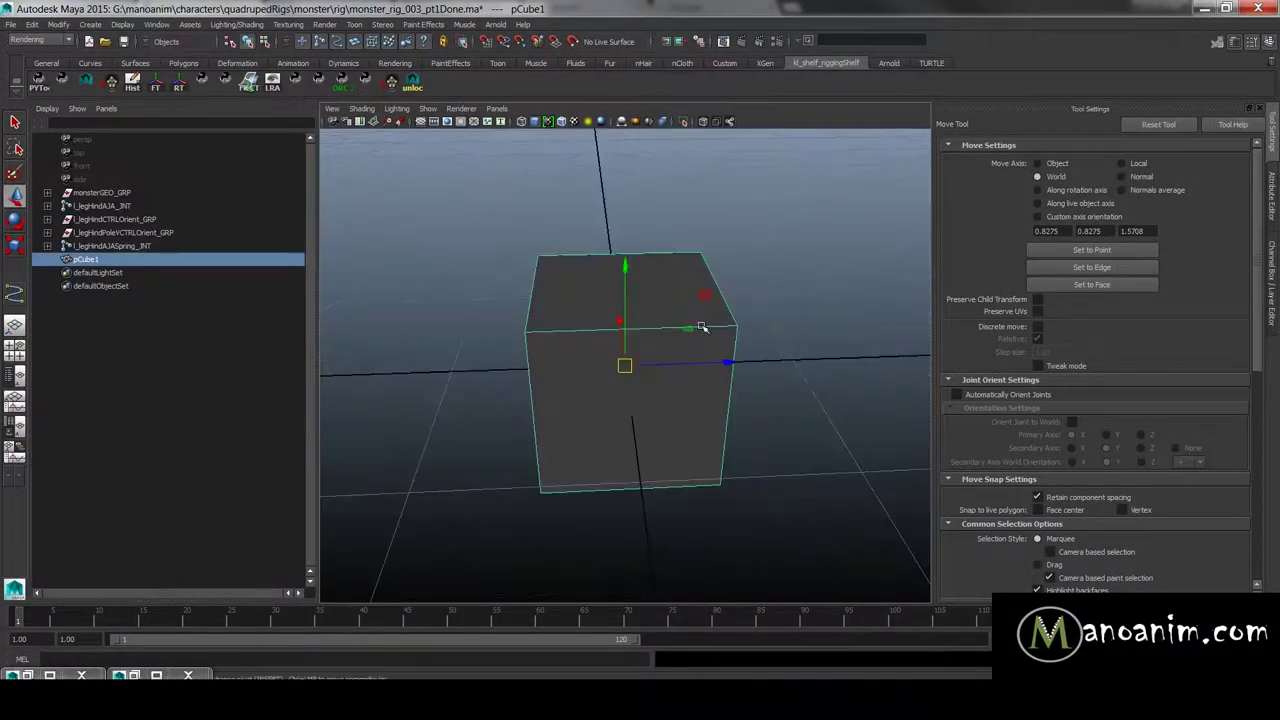
Step: Start a linear CV curve and snap its first points to corners of pCube1, down to the base edge
key(space)
drag(626, 282, 686, 366)
click(694, 341)
key(ctrl+z)
alt+drag(737, 326, 807, 313)
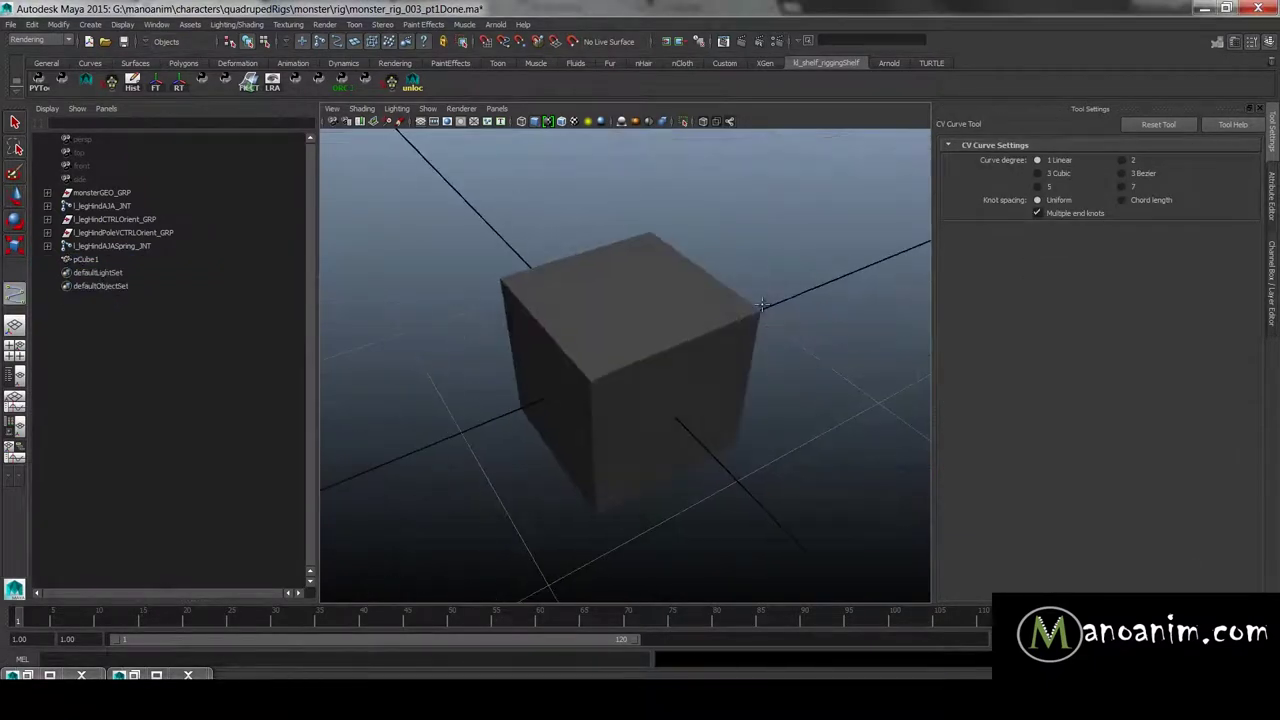
key(v)
click(762, 312)
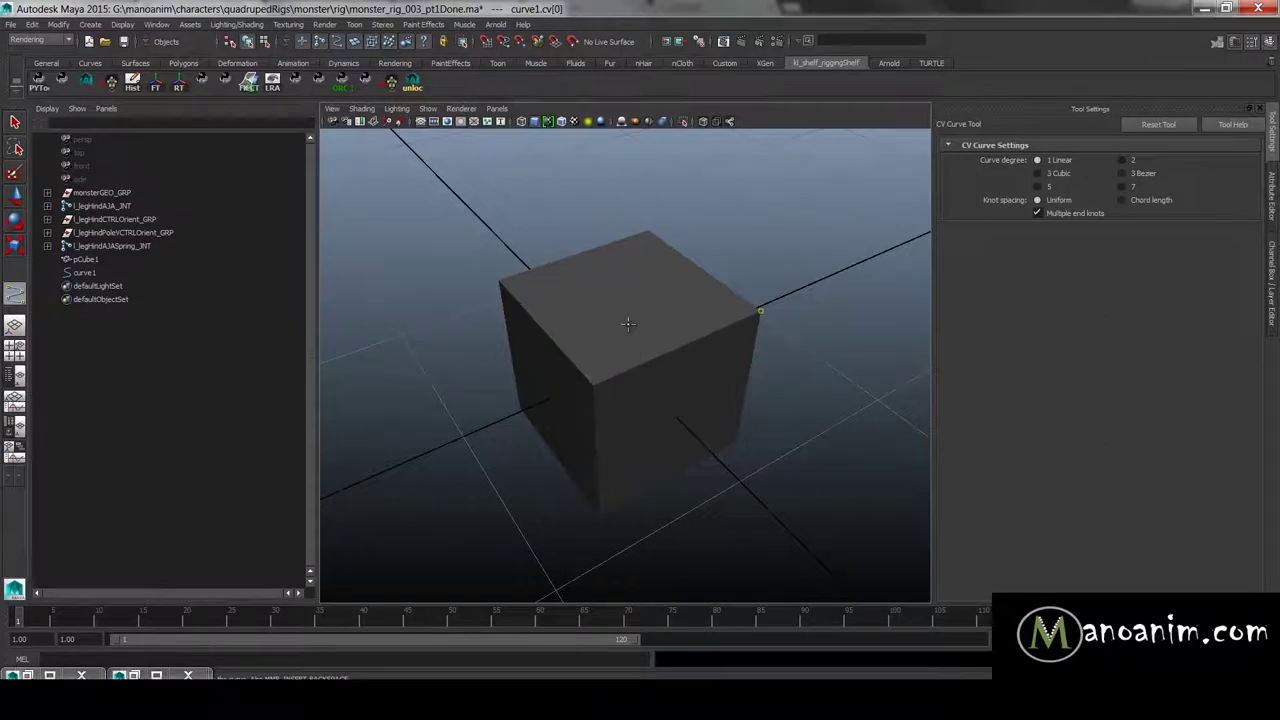
alt+drag(629, 325, 515, 325)
key(v)
click(493, 316)
click(512, 437)
click(663, 510)
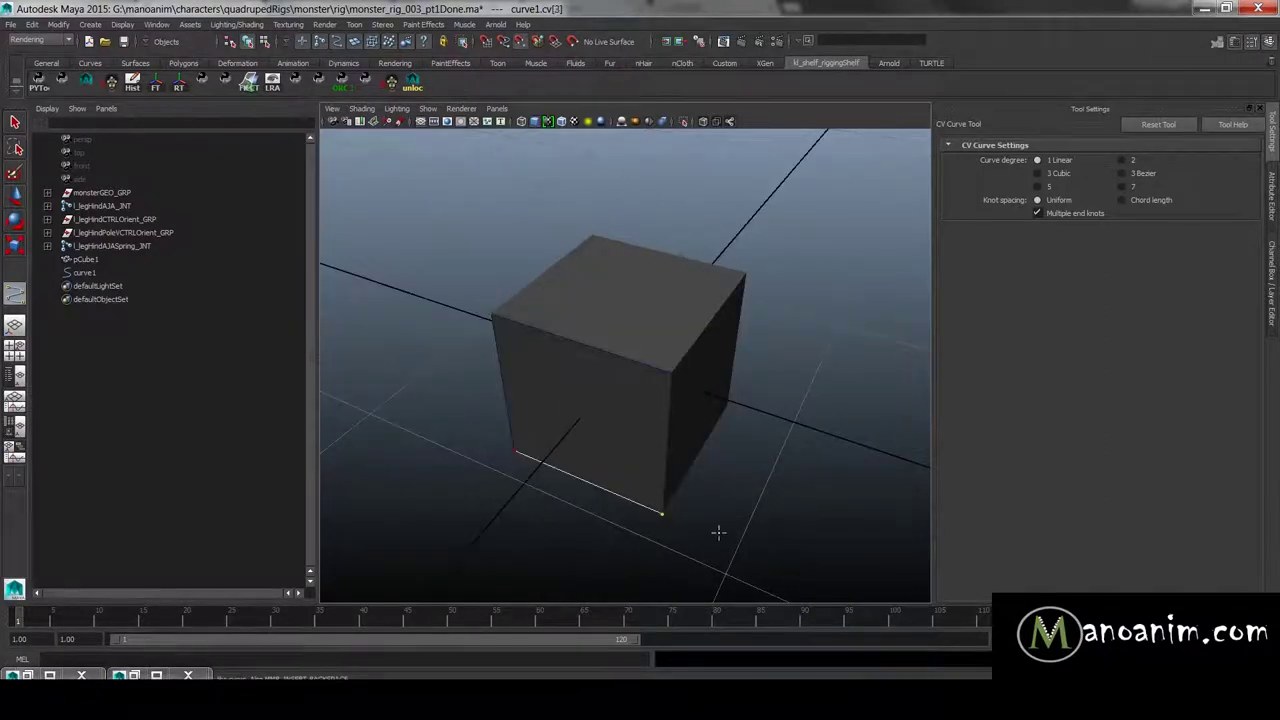
Step: Continue the curve up the cube's side and along its base and top edges, snapping each point to a corner
click(680, 372)
alt+drag(683, 377, 731, 418)
click(733, 421)
key(ctrl+z)
click(651, 513)
click(751, 411)
click(764, 286)
click(657, 346)
click(753, 288)
click(609, 246)
click(497, 297)
Step: Trace the remaining vertical and base edges of pCube1 with the curve and complete it
alt+drag(505, 270, 658, 280)
click(629, 512)
click(497, 412)
click(495, 300)
alt+drag(495, 300, 685, 314)
click(499, 284)
click(500, 440)
click(621, 509)
alt+drag(621, 473, 726, 374)
key(Return)
Step: Delete the pCube1 guide mesh and select the cube-shaped curve
key(w)
click(682, 385)
key(Delete)
click(659, 388)
Step: Scale curve1 up uniformly towards the size of the monster's foot and freeze its transformations
alt+right_drag(765, 350, 510, 322)
alt+drag(510, 322, 840, 308)
alt+right_drag(840, 308, 620, 285)
alt+right_drag(800, 283, 554, 264)
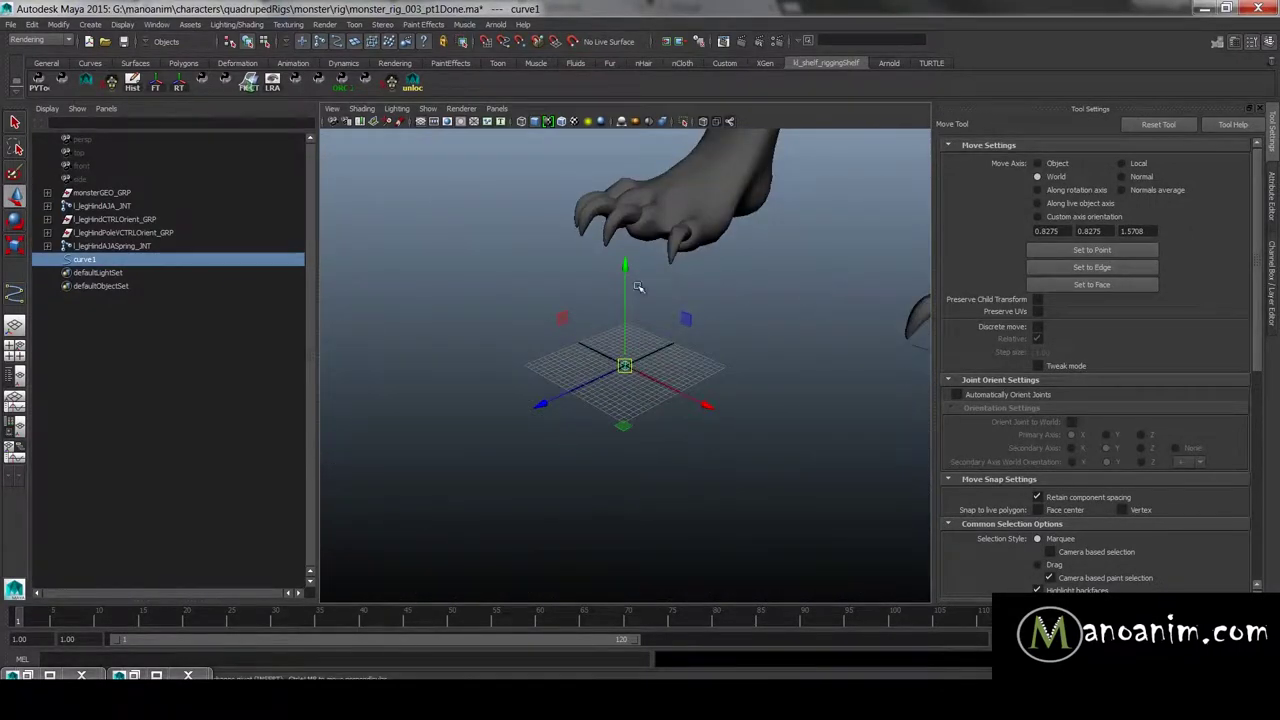
alt+right_drag(717, 283, 357, 273)
alt+drag(750, 312, 671, 288)
key(r)
drag(625, 366, 732, 353)
key(space)
click(494, 287)
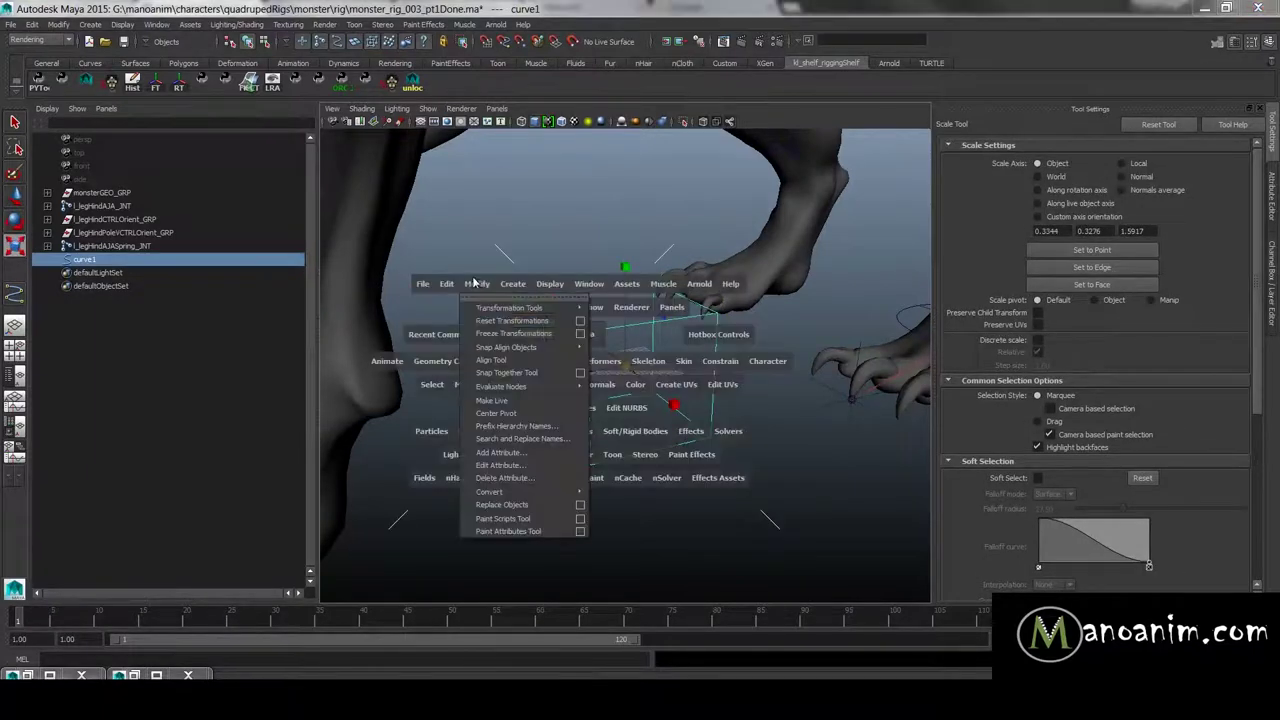
click(510, 332)
Step: Show curve1's channel values and compare the cube curve's size with the monster's hind foot
alt+drag(650, 335, 622, 326)
key(ctrl+a)
key(ctrl+a)
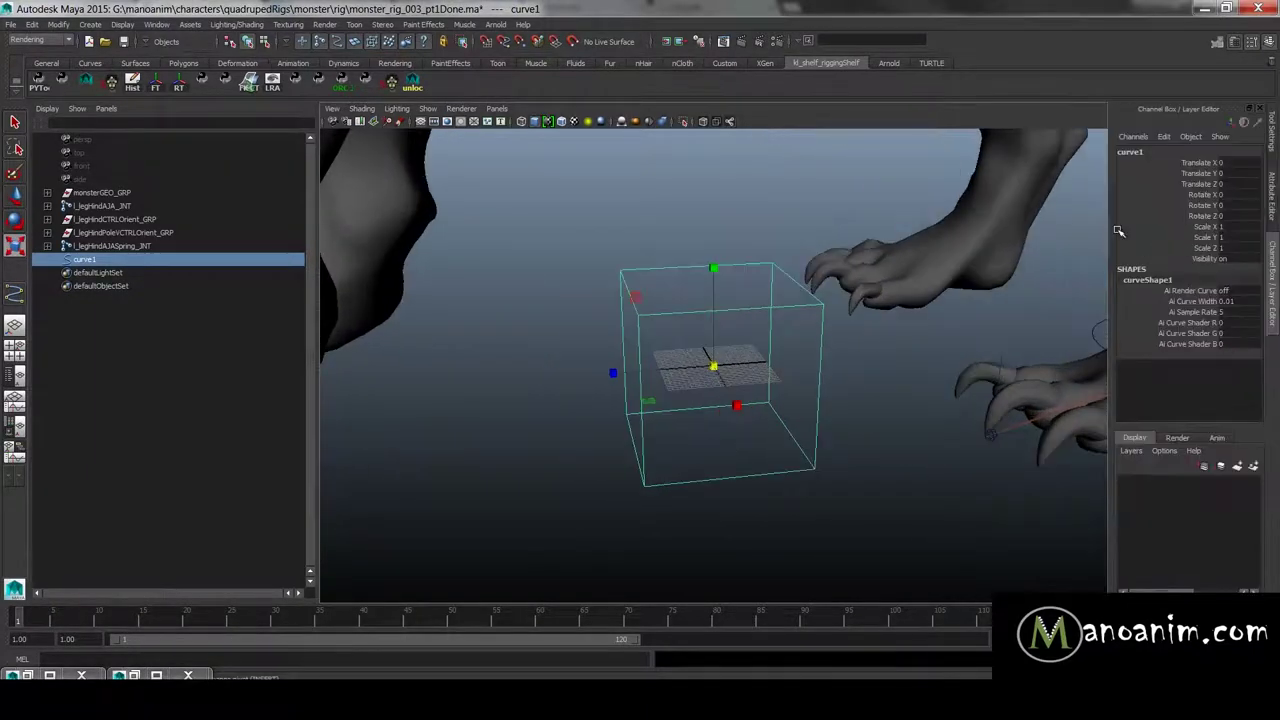
scroll(809, 360, down, 3)
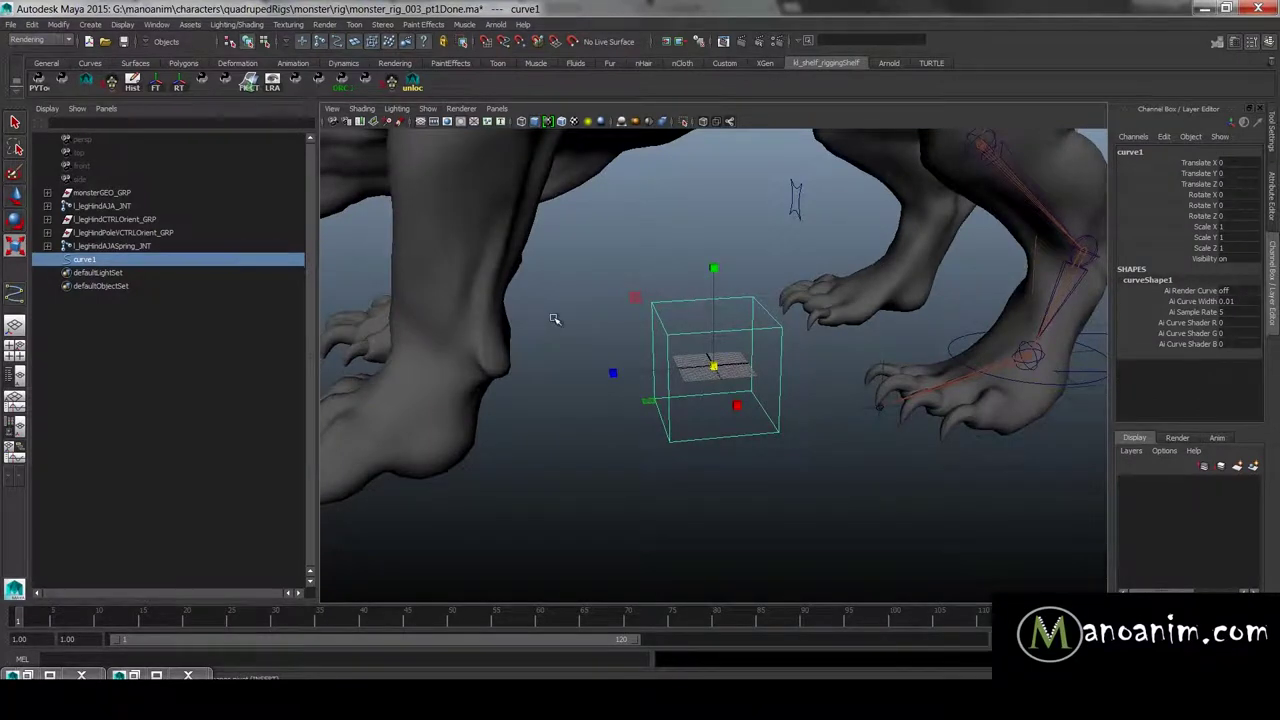
scroll(810, 340, down, 2)
alt+middle_drag(871, 352, 791, 360)
scroll(720, 352, up, 3)
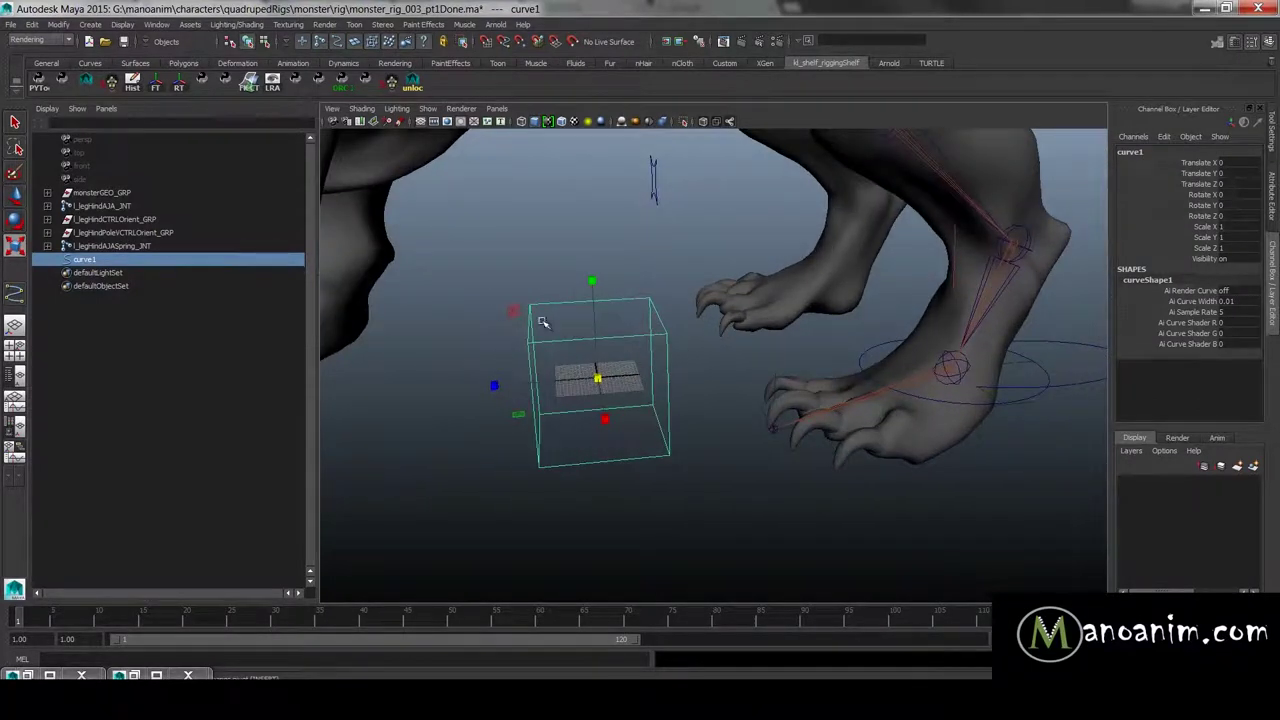
Step: Turn on the display of shape nodes in the Outliner and expand curve1
right_click(91, 260)
click(138, 280)
click(47, 259)
Step: Compare the attributes of the curve1 transform with those of curveShape1, and inspect the l_legHind_CTRL control
click(122, 273)
click(100, 259)
click(122, 274)
click(108, 260)
click(110, 273)
click(103, 260)
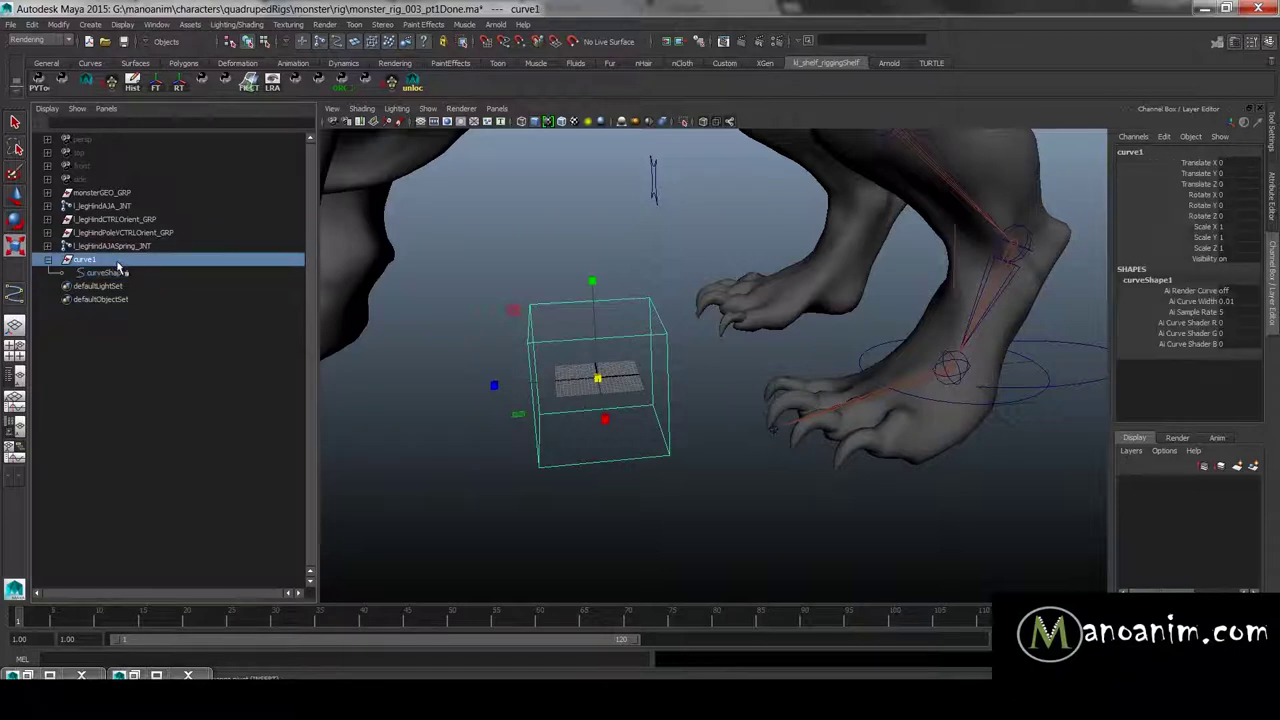
drag(1200, 163, 1205, 247)
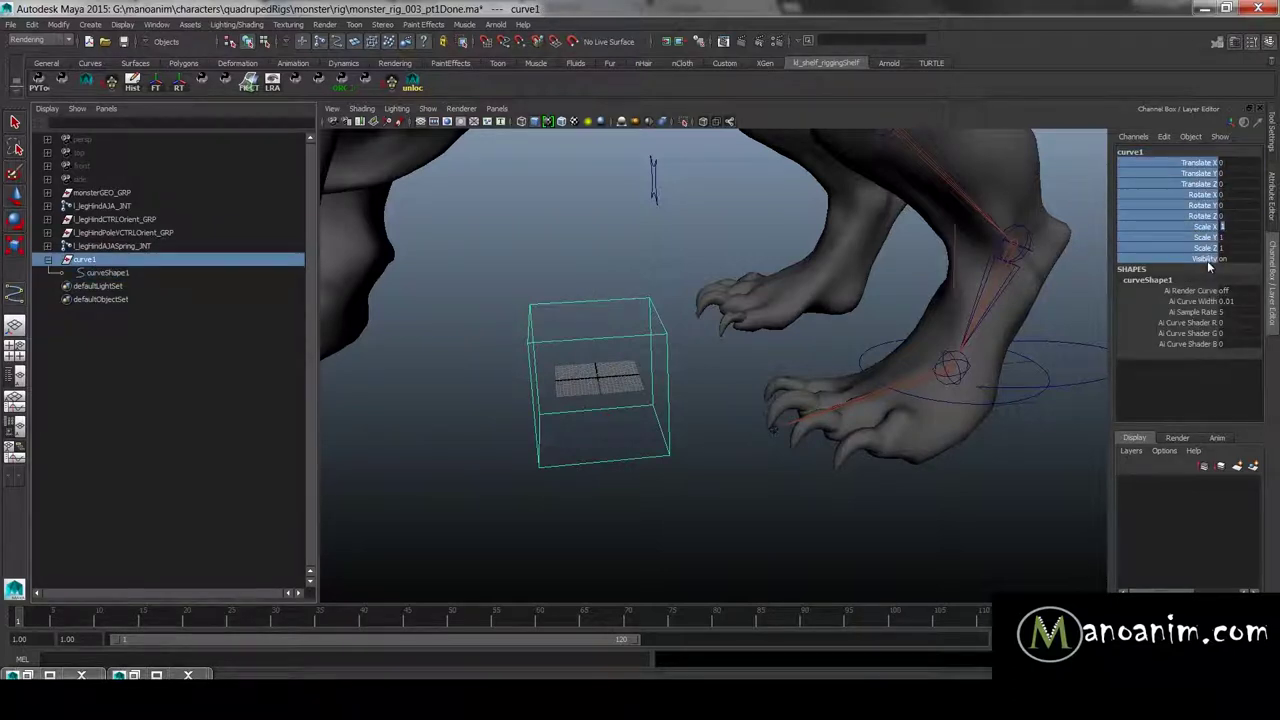
click(118, 273)
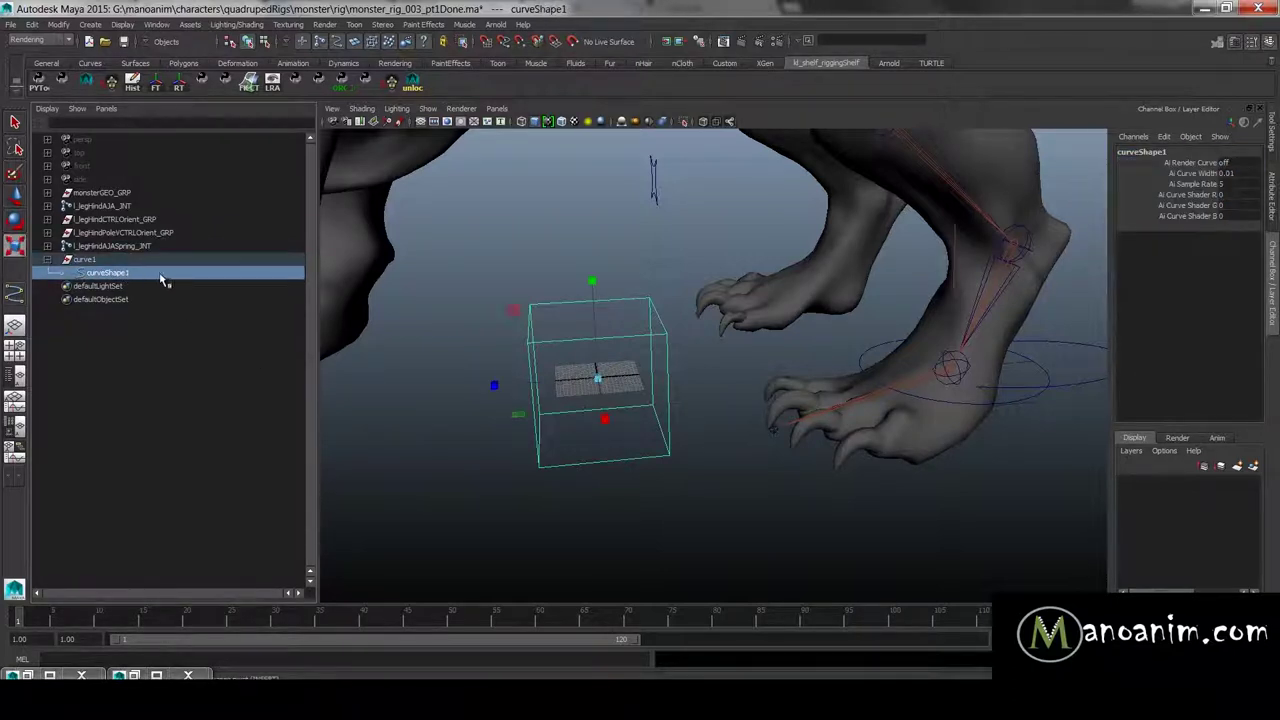
click(1048, 376)
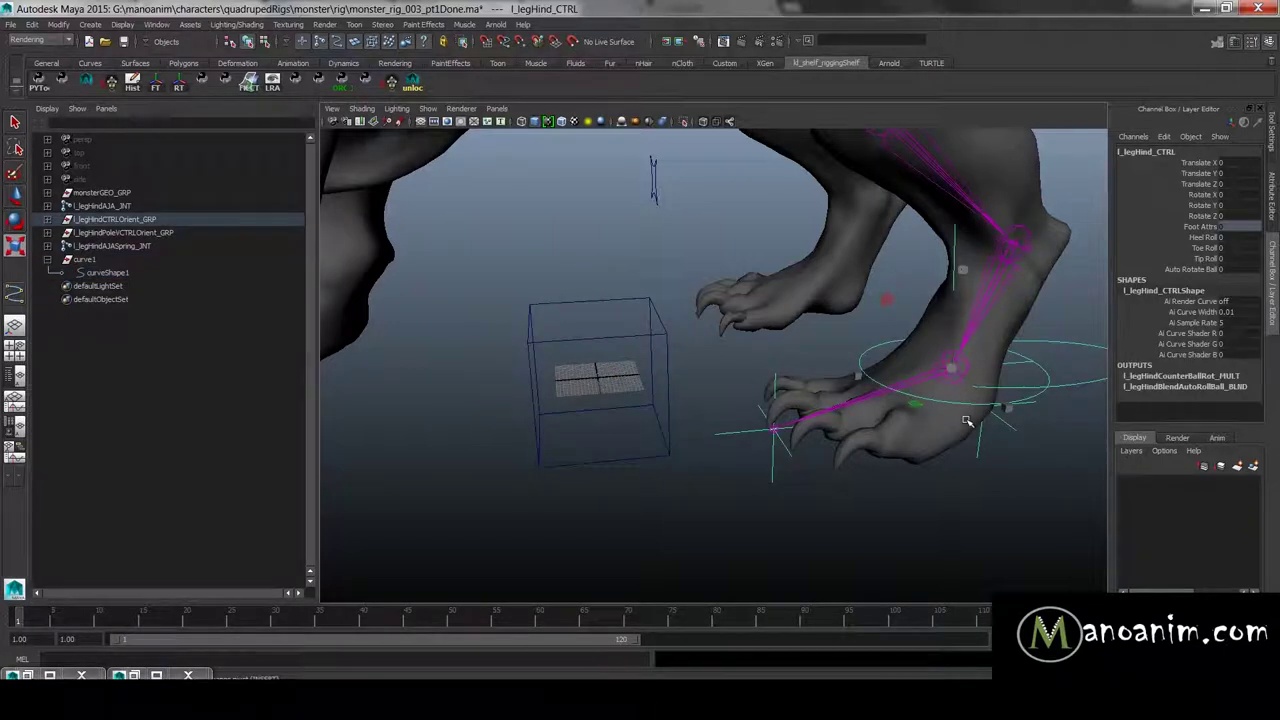
alt+drag(983, 378, 966, 377)
Step: Duplicate curve1 and hide the duplicate, curve2
click(653, 336)
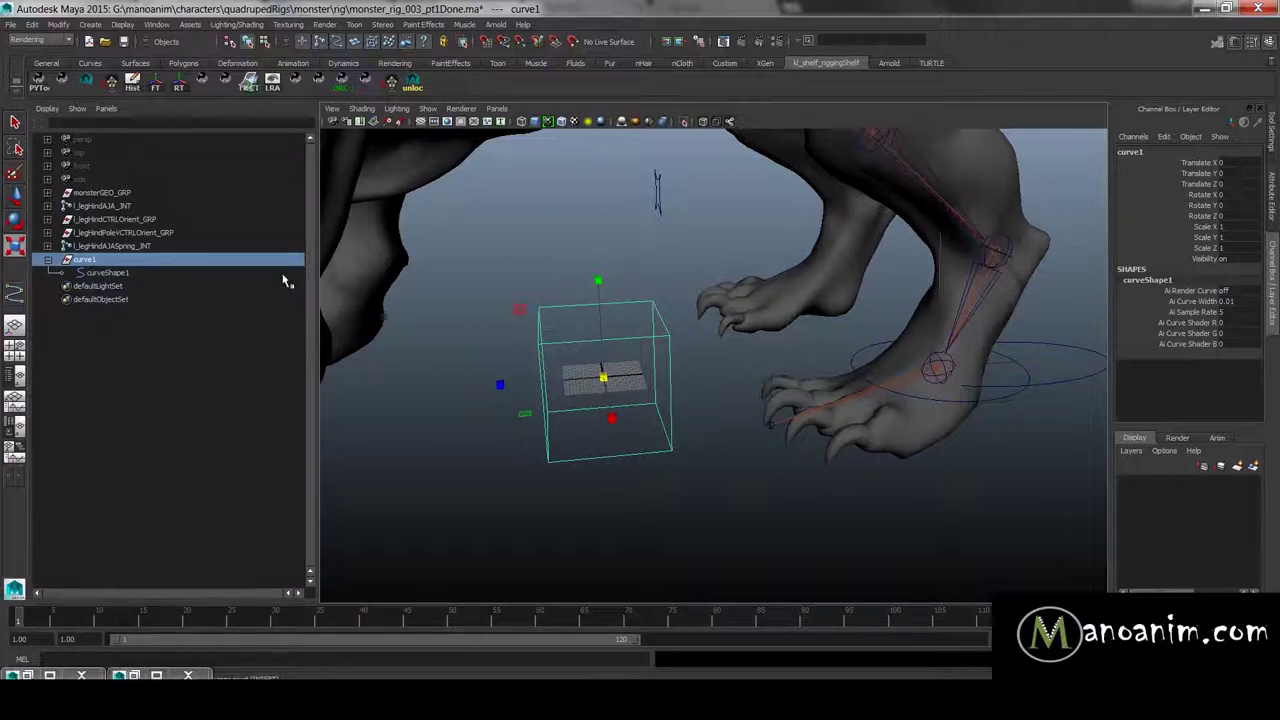
click(96, 261)
key(ctrl+d)
click(47, 286)
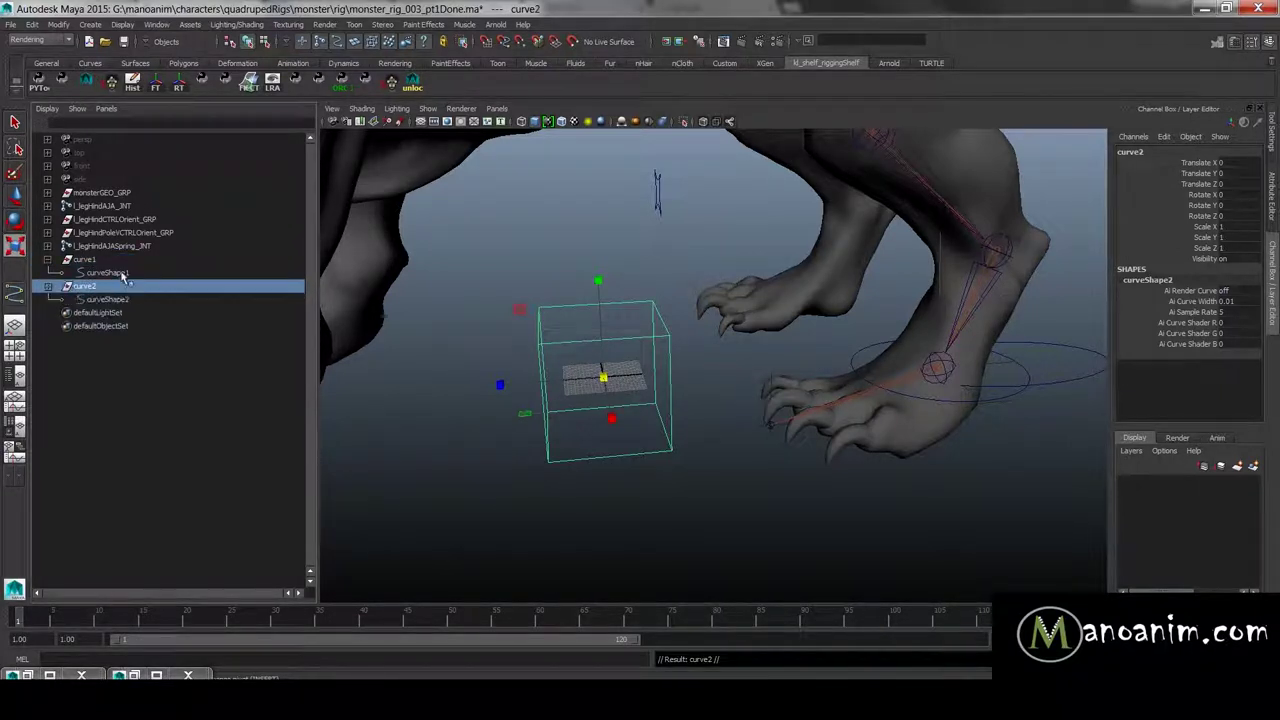
click(107, 272)
alt+right_drag(788, 415, 711, 328)
alt+middle_drag(711, 328, 568, 312)
alt+right_drag(568, 312, 824, 384)
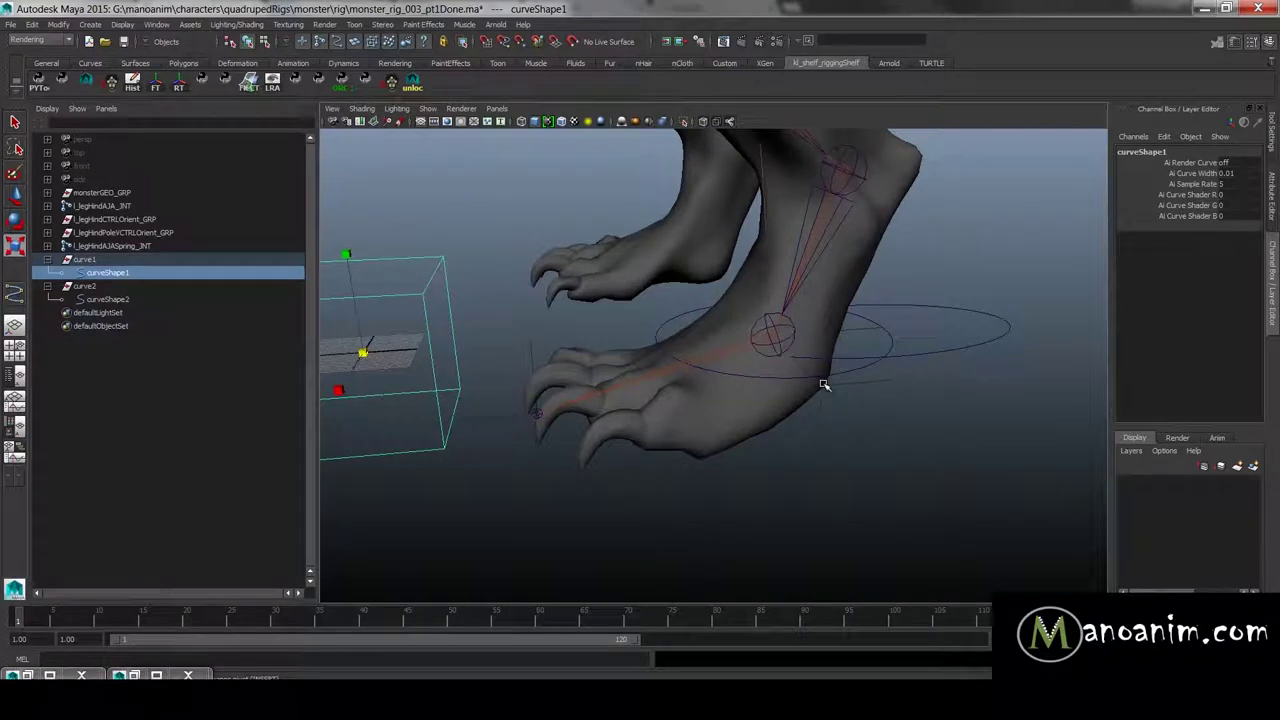
drag(367, 250, 393, 342)
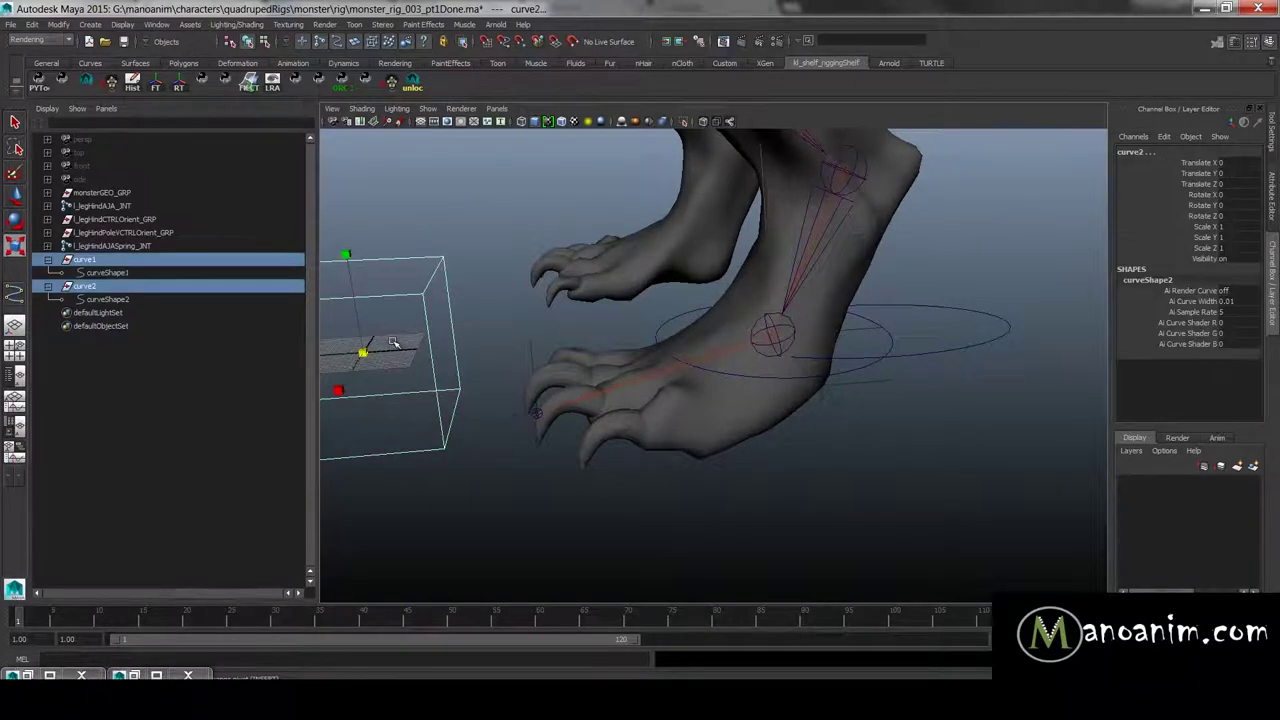
click(108, 286)
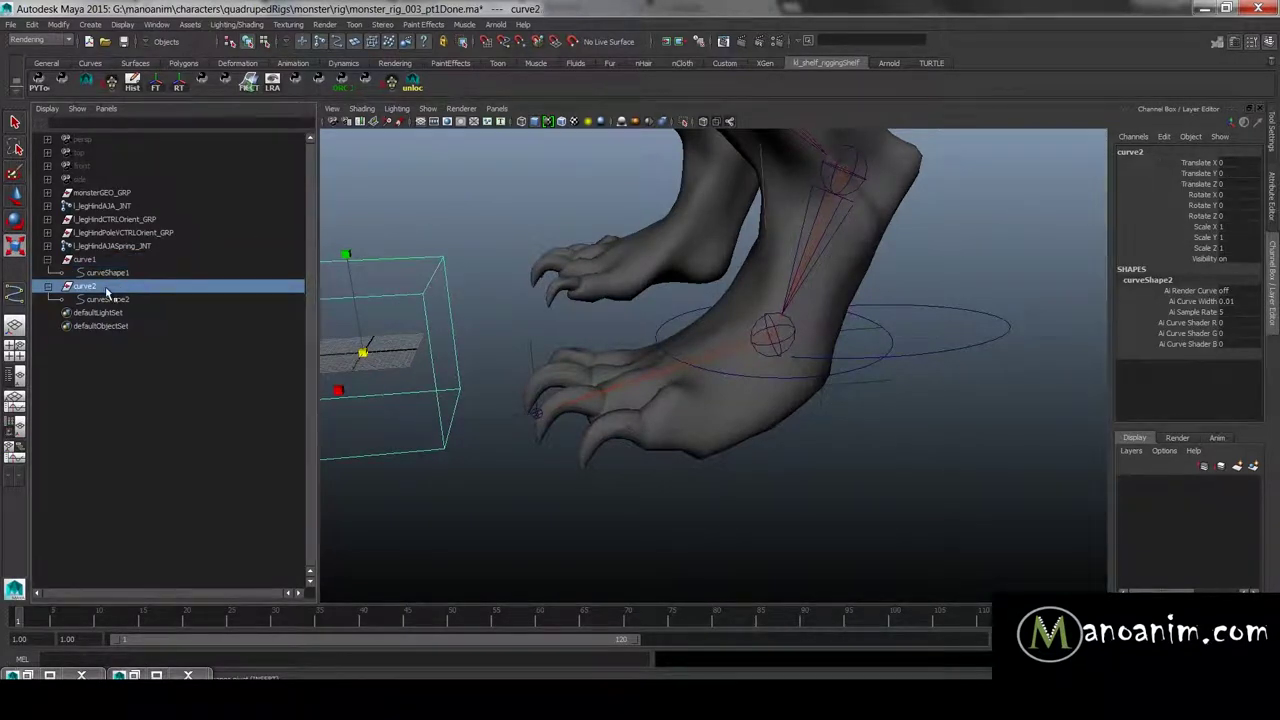
key(ctrl+h)
Step: Select curveShape1 together with l_legHind_CTRL and expand the control's hierarchy to reveal its child nodes
click(107, 260)
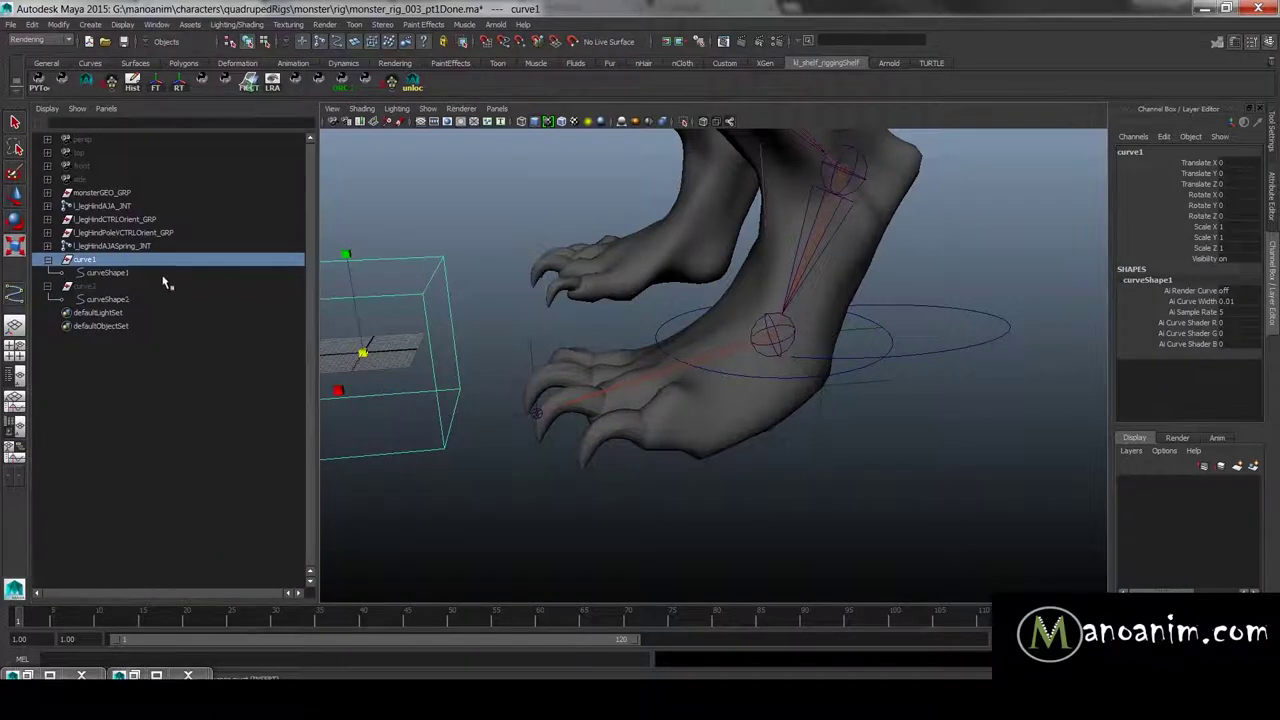
click(107, 272)
alt+drag(530, 300, 872, 363)
click(873, 346)
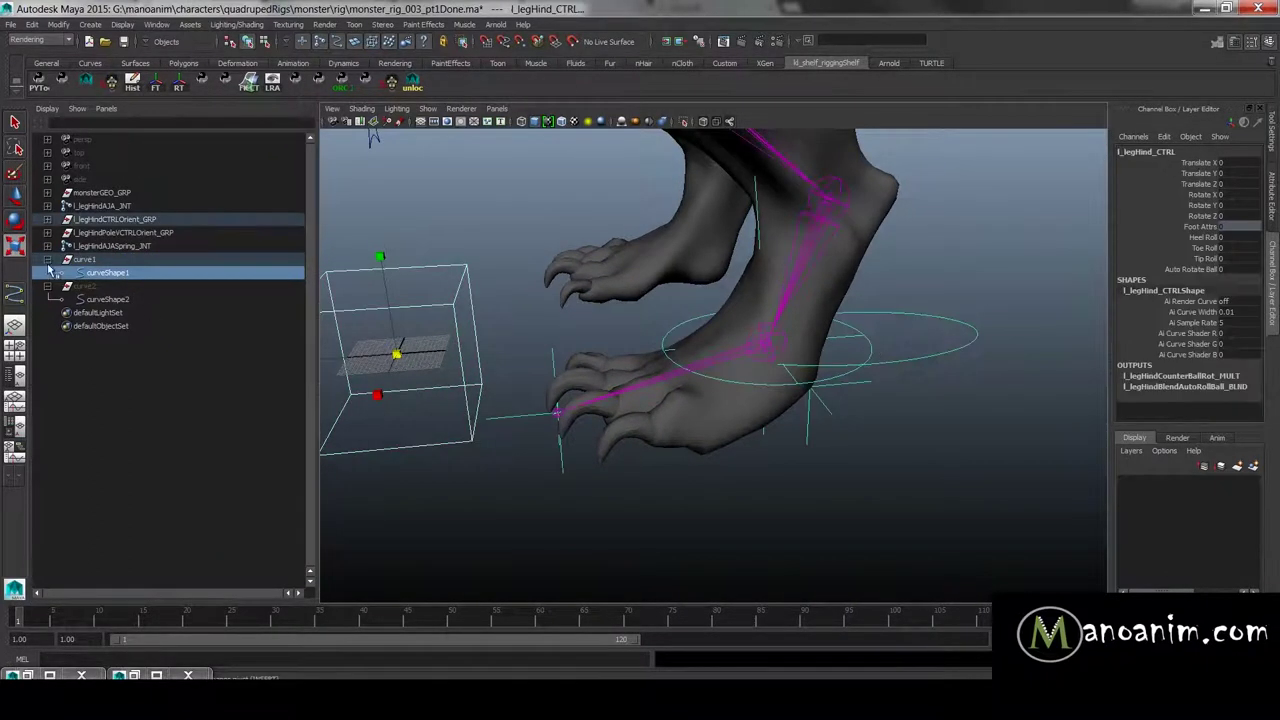
key(f)
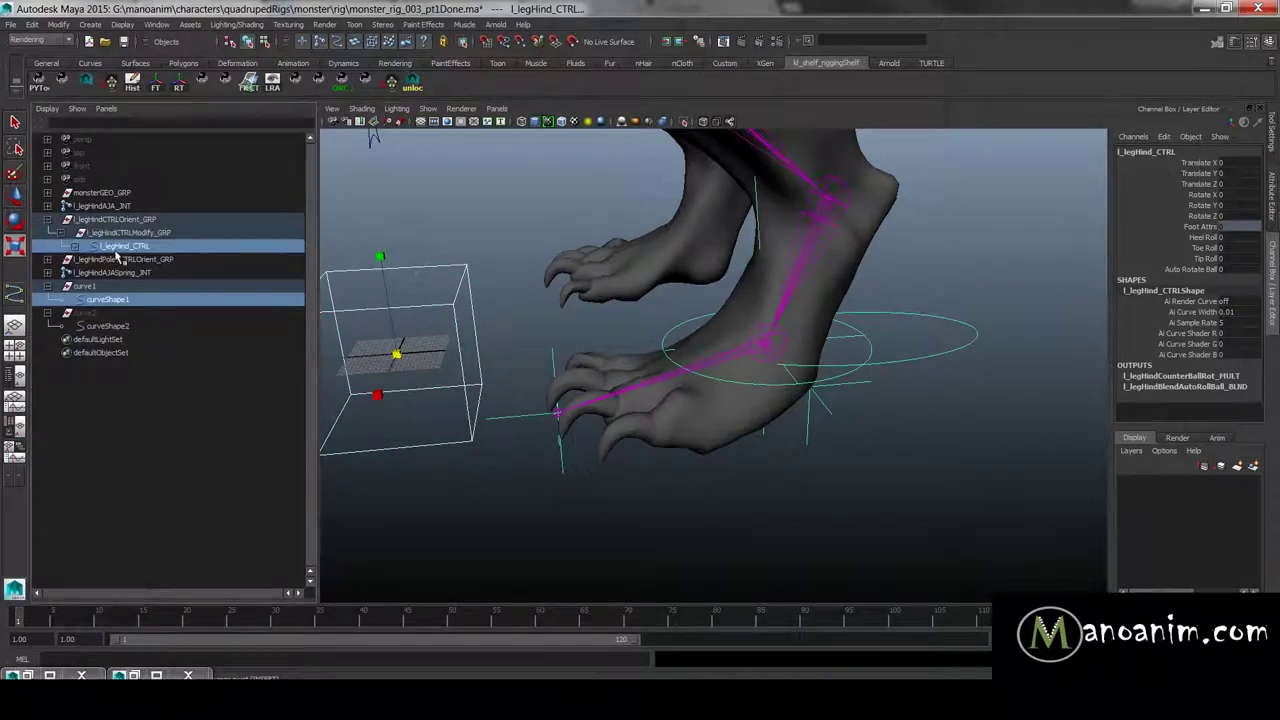
click(75, 247)
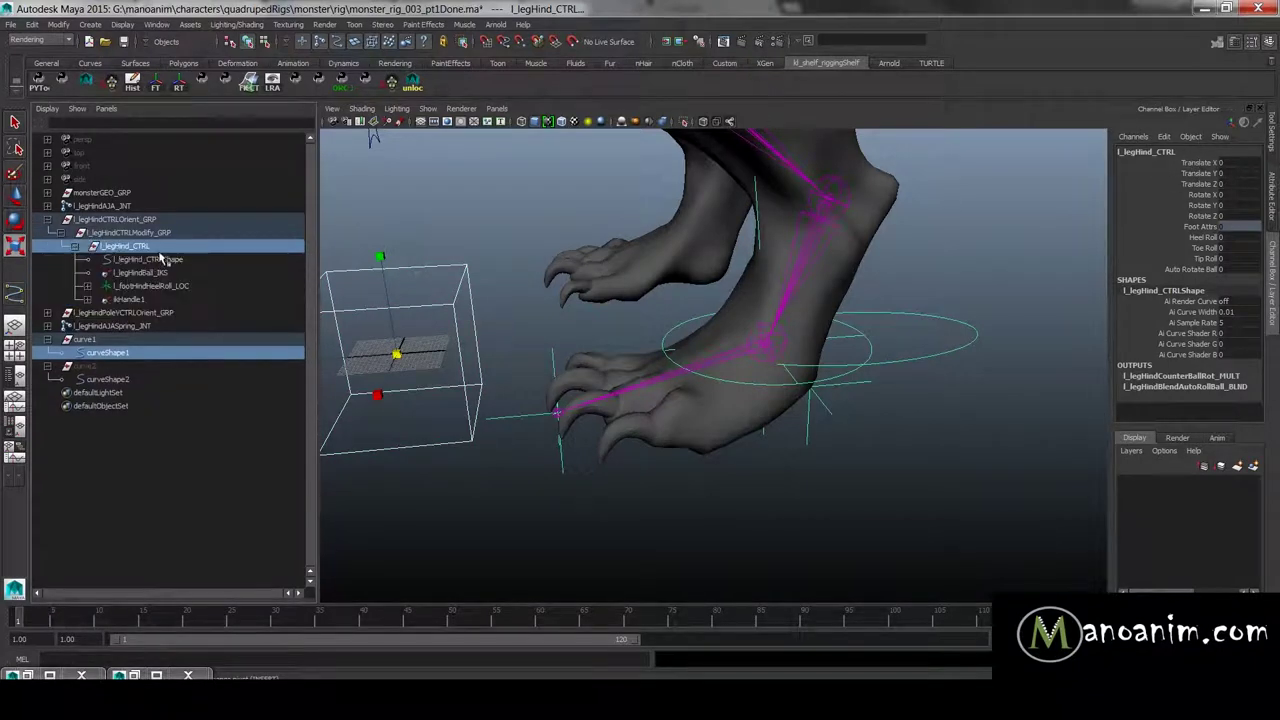
click(75, 247)
click(75, 247)
Step: Parent curveShape1 under l_legHind_CTRL as a shape node with the MEL command "parent -r -s"
click(110, 356)
ctrl+click(144, 249)
click(126, 660)
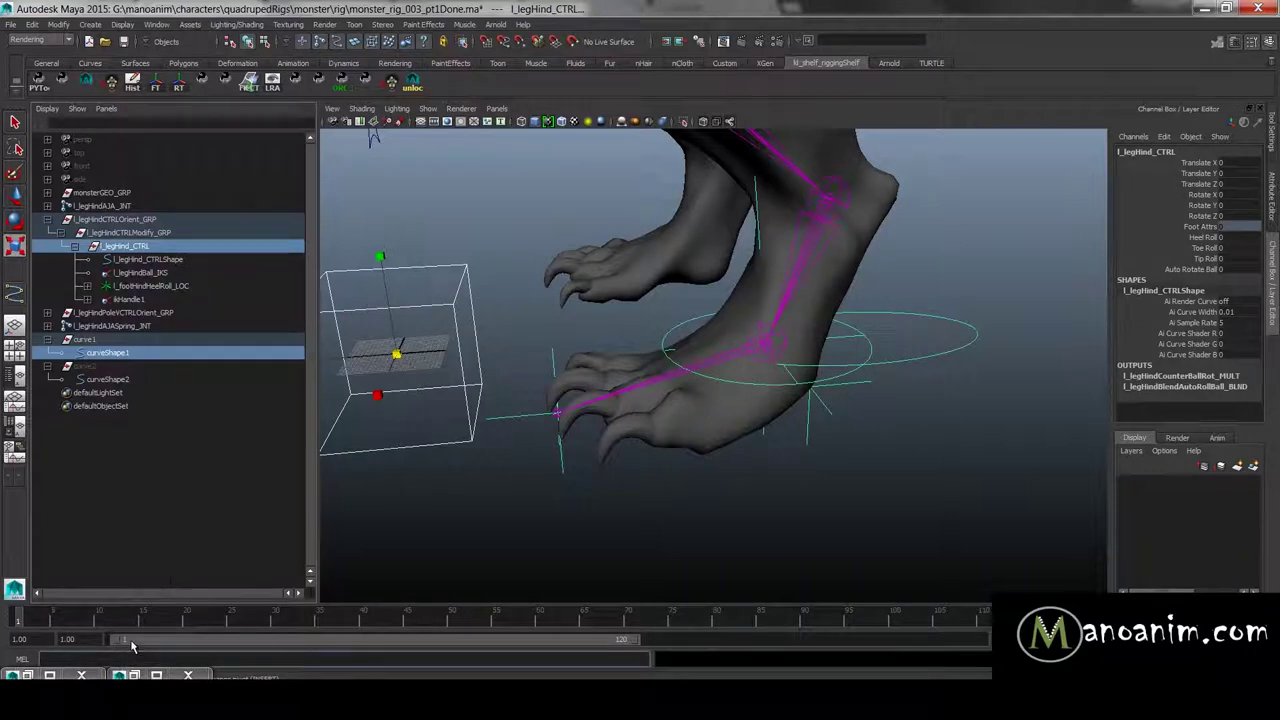
text(parent -r -s)
key(Return)
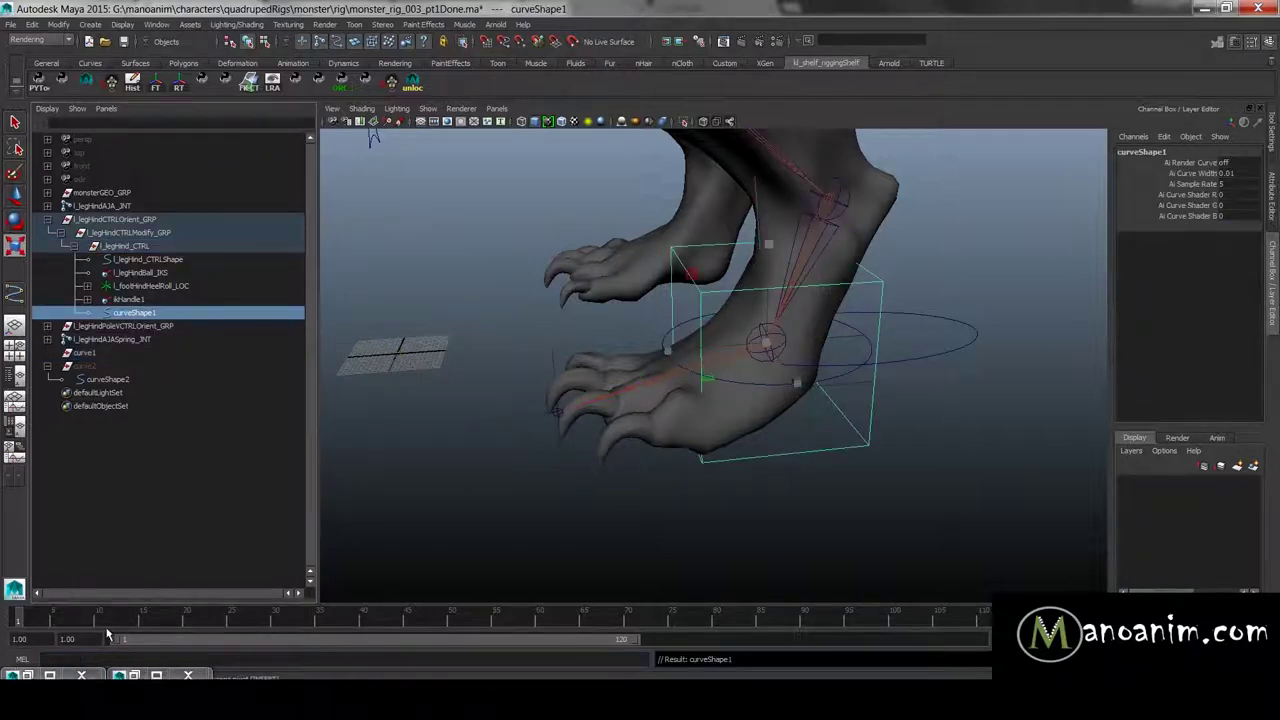
Step: Examine the cube and circle shape nodes under l_legHind_CTRL around the hind foot
alt+drag(920, 423, 411, 303)
alt+drag(832, 375, 824, 371)
click(818, 373)
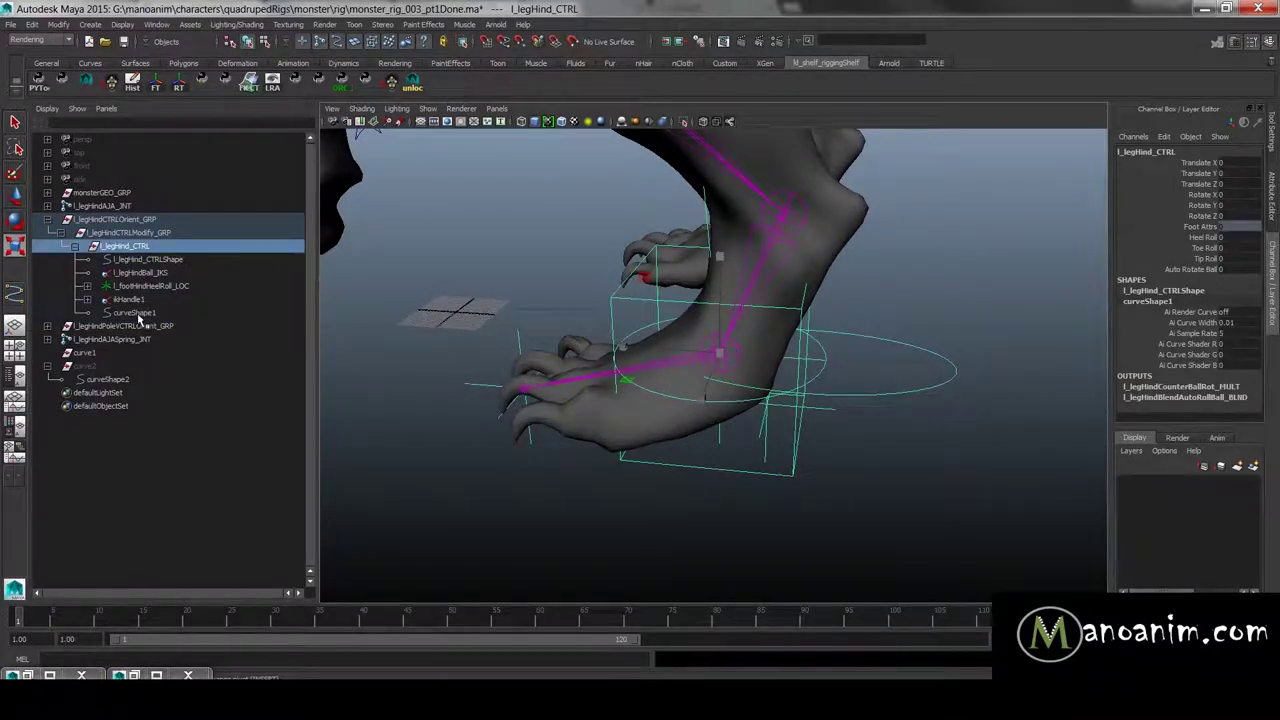
click(137, 314)
ctrl+click(148, 259)
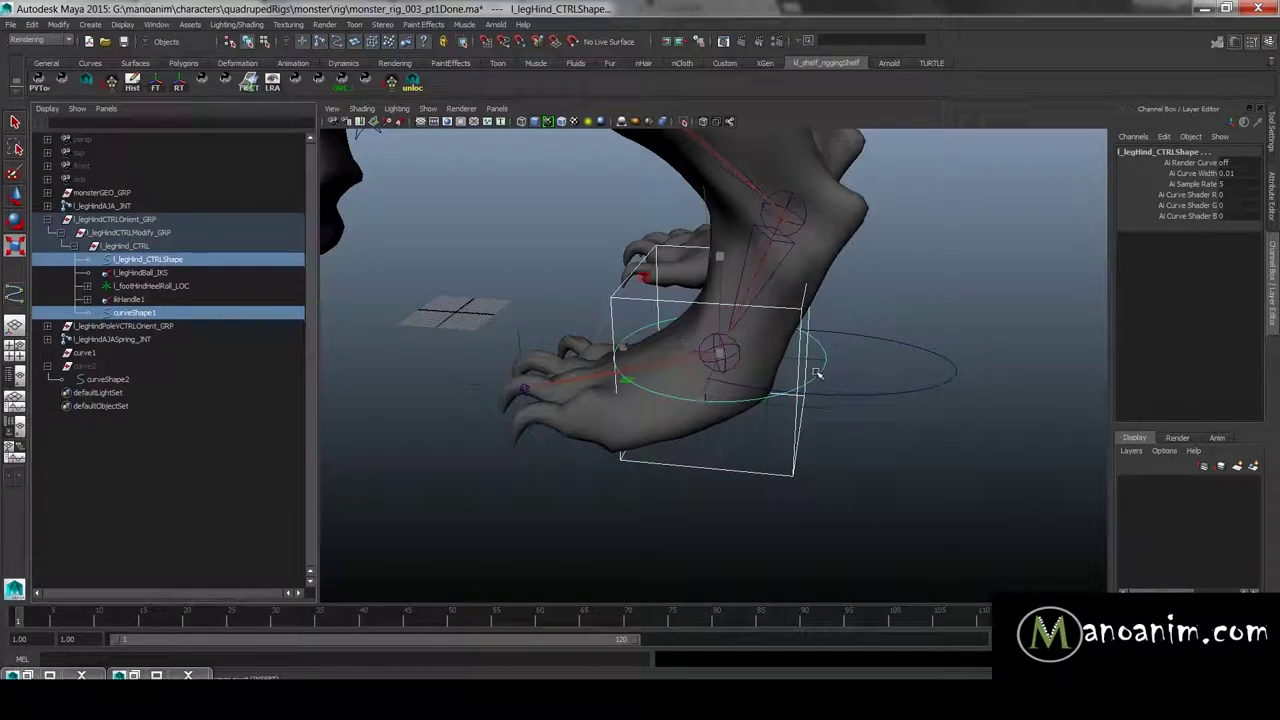
click(817, 373)
mouse_move(828, 371)
alt+mouse_down()
mouse_move(830, 382)
mouse_move(838, 373)
alt+mouse_up()
Step: Delete the circular l_legHind_CTRLShape and rename curveShape1 as l_legHind_CTRLShape
double_click(185, 261)
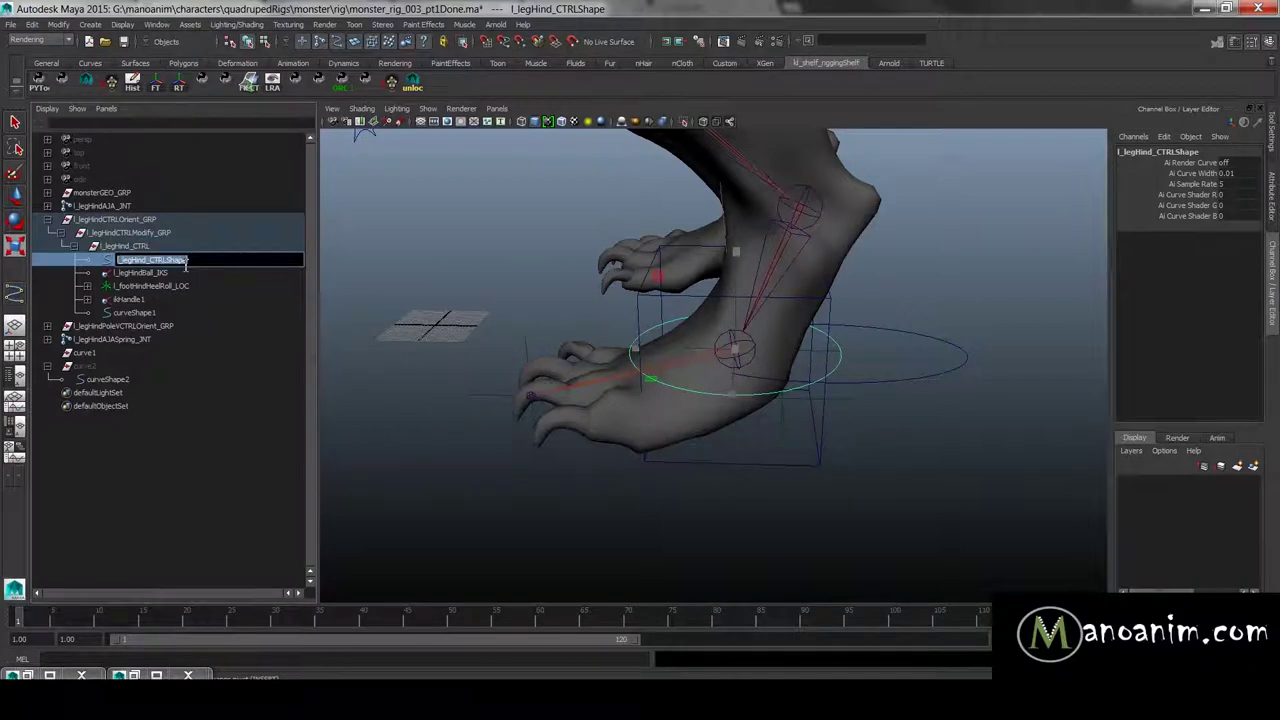
key(Return)
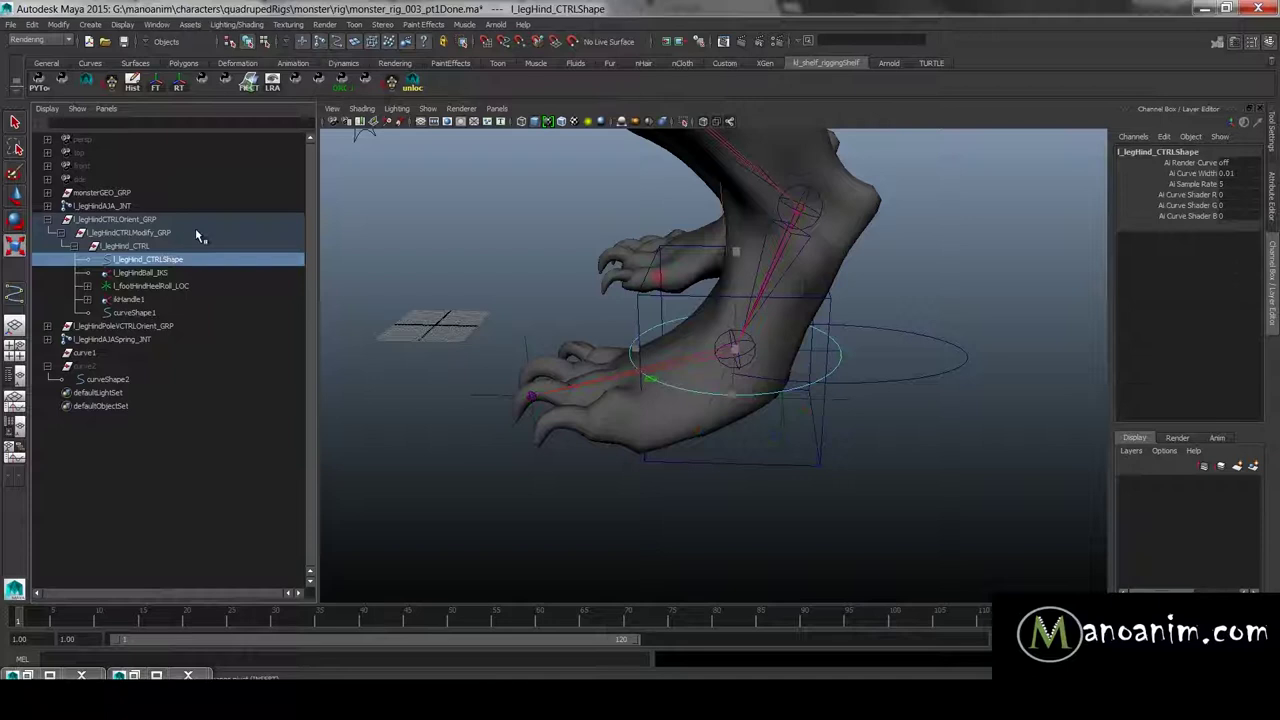
key(Delete)
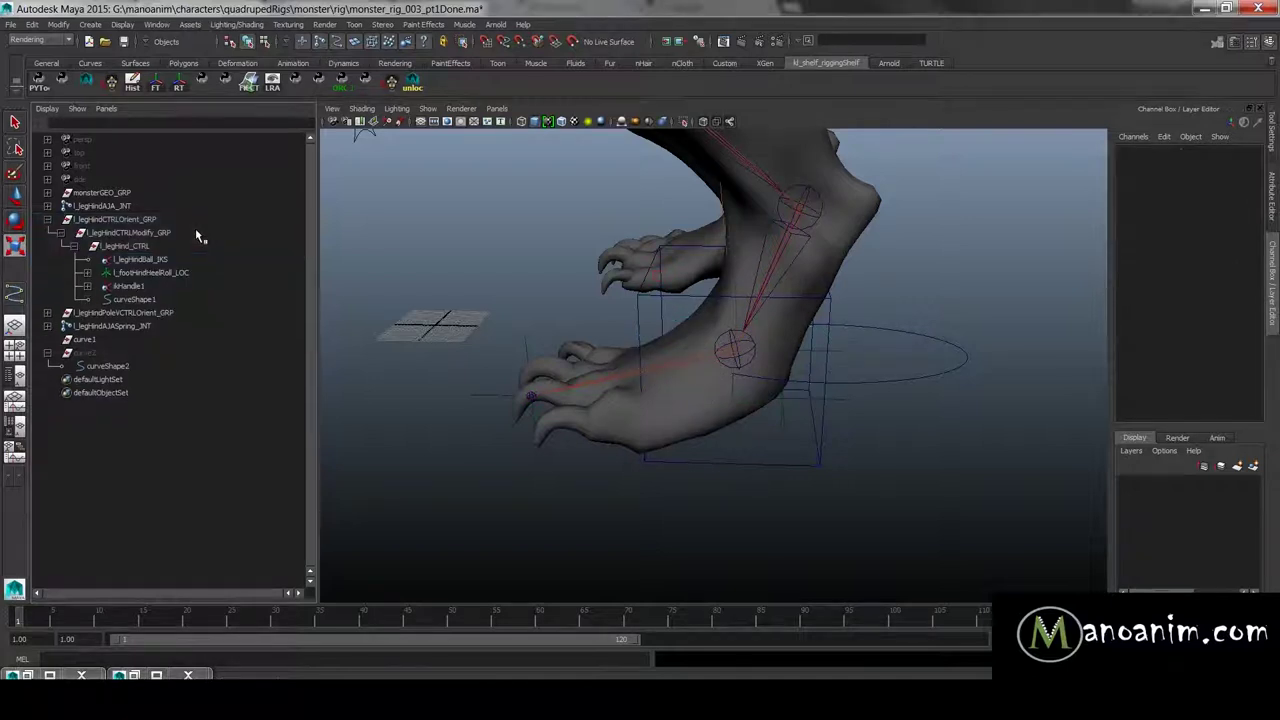
double_click(183, 300)
text(l_legHind_CTRLShape)
key(Return)
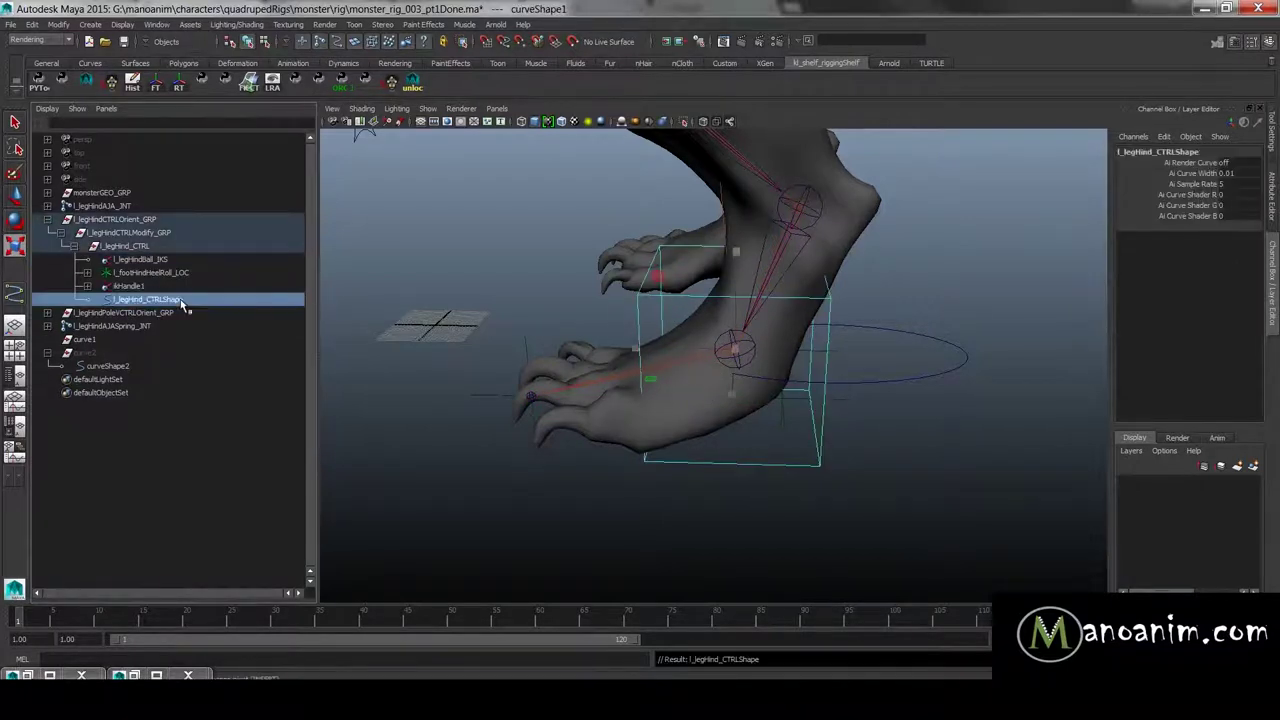
Step: Flatten the cube-shaped foot control by scaling all its control vertices vertically, and select l_legHind_CTRL in object mode
alt+drag(719, 347, 845, 330)
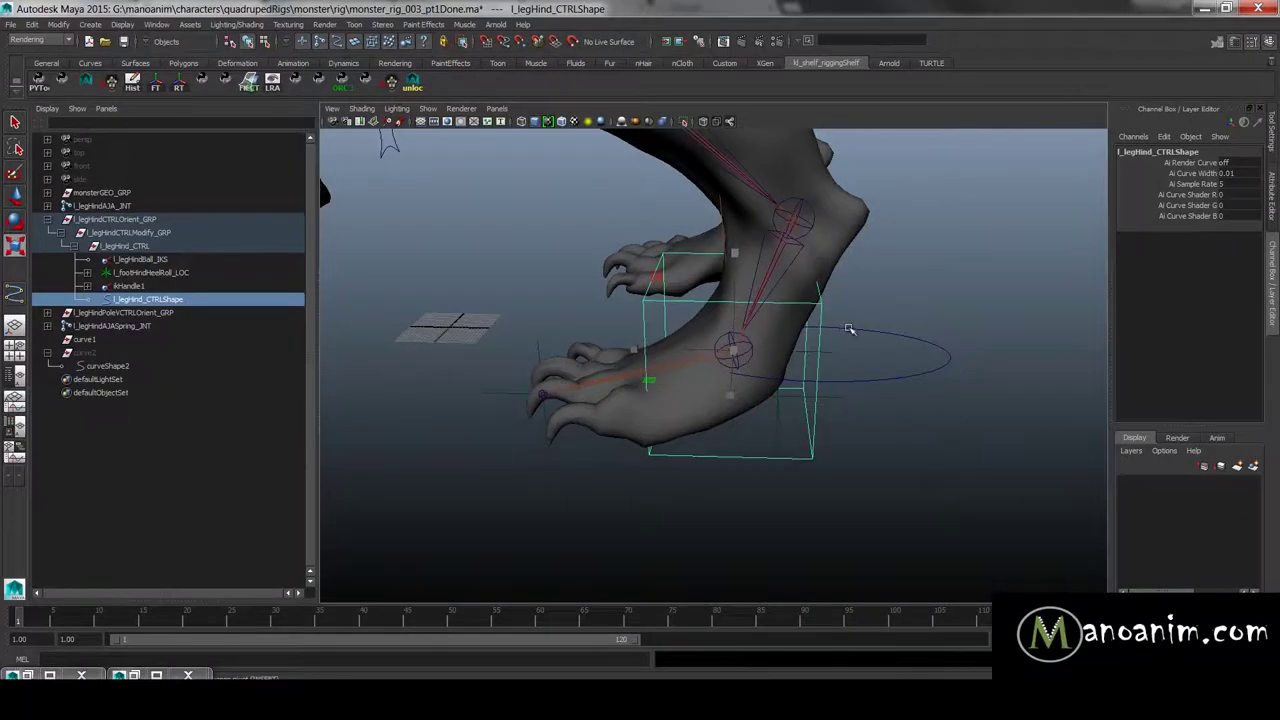
key(F8)
drag(906, 212, 604, 490)
key(e)
key(r)
drag(736, 255, 776, 298)
drag(735, 222, 736, 259)
mouse_move(714, 330)
alt+mouse_down()
mouse_move(726, 342)
mouse_move(695, 343)
alt+mouse_up()
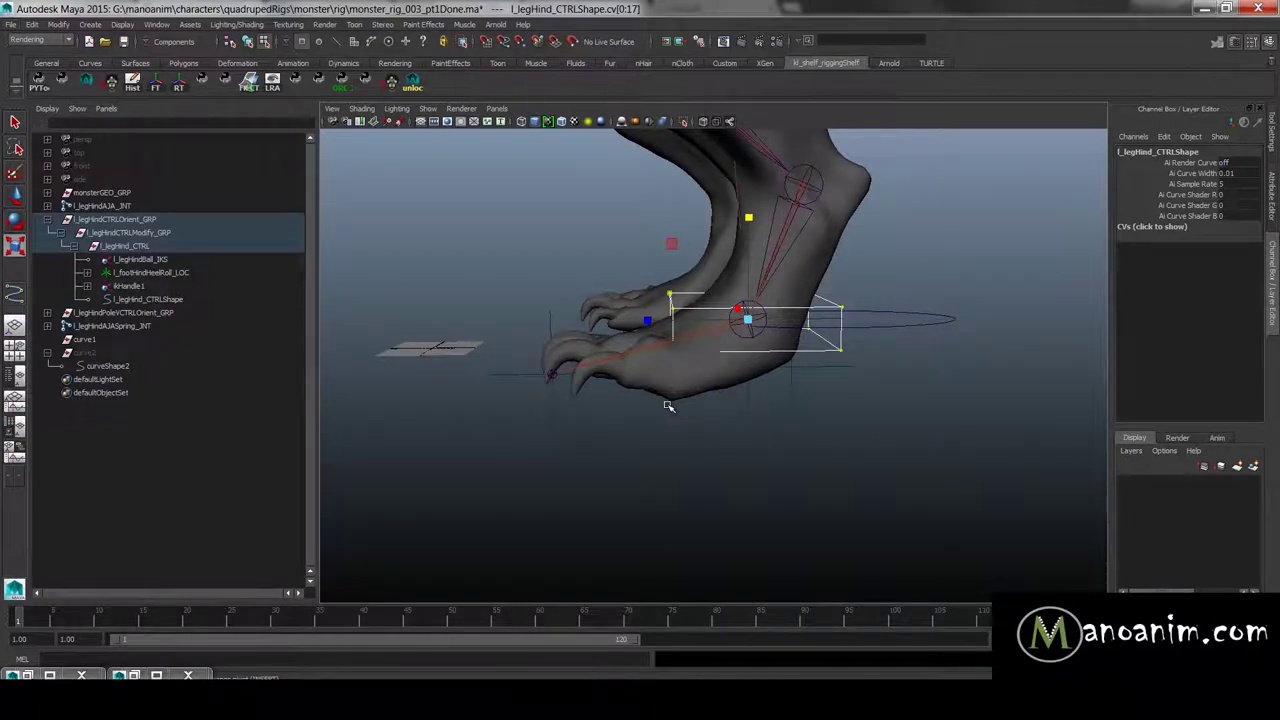
key(F8)
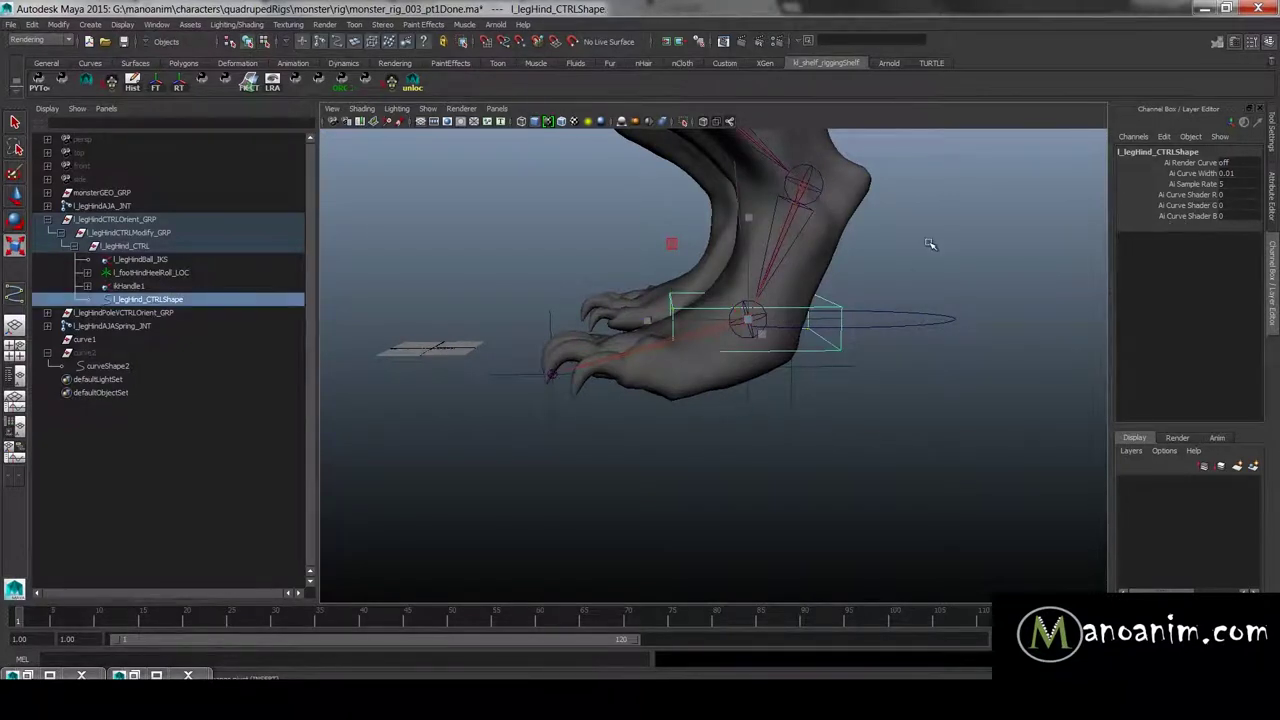
click(851, 377)
alt+drag(851, 377, 806, 348)
key(w)
click(832, 411)
Step: Unhide curve2 and select its shape node, curveShape2
click(118, 370)
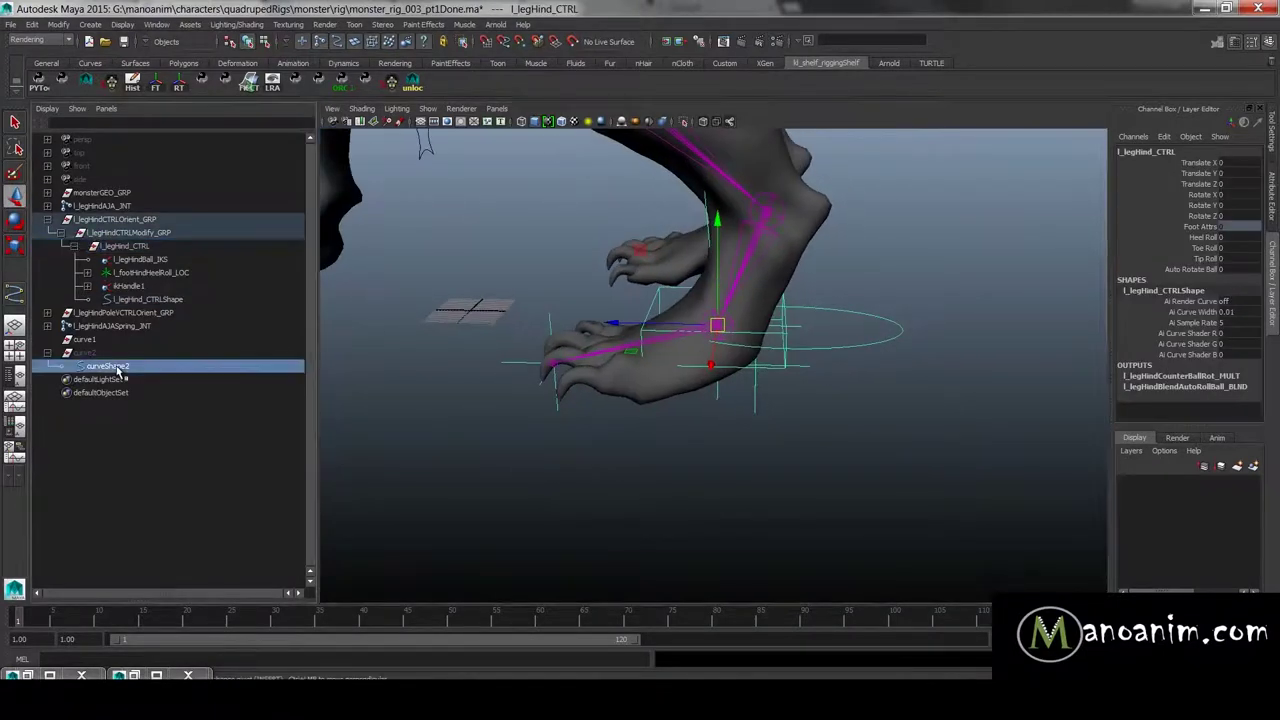
click(105, 354)
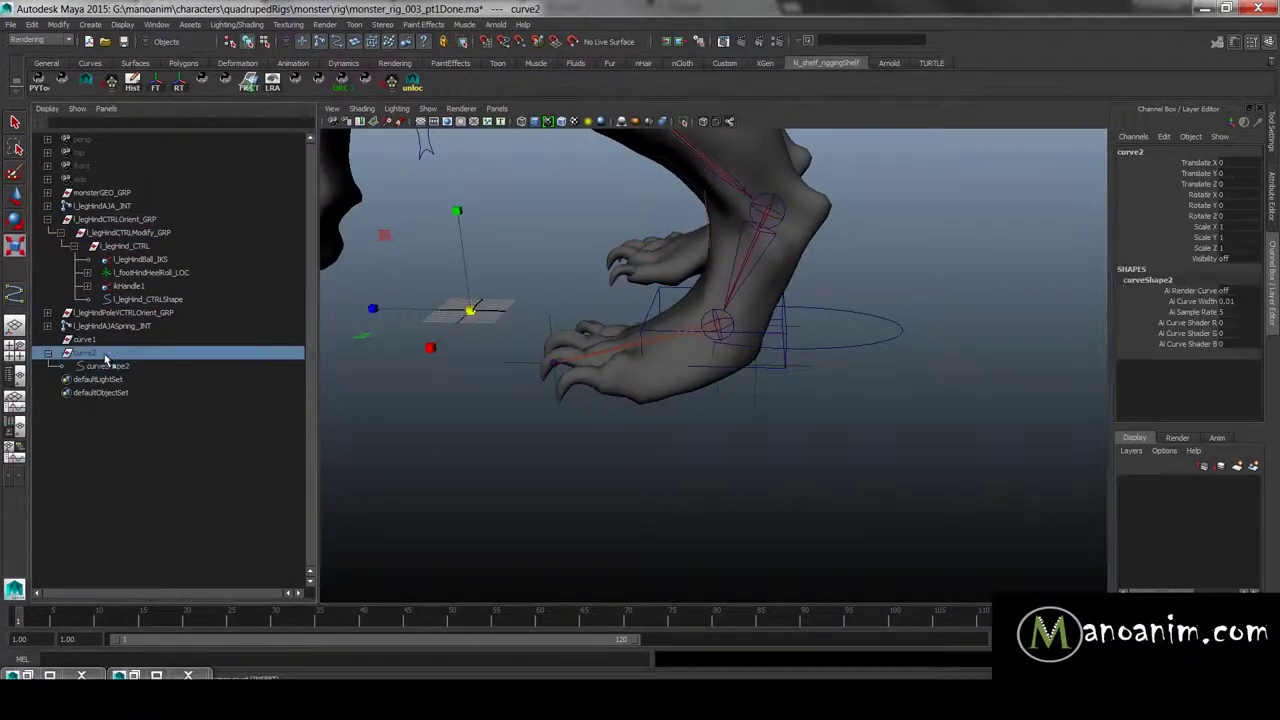
key(shift+h)
click(112, 365)
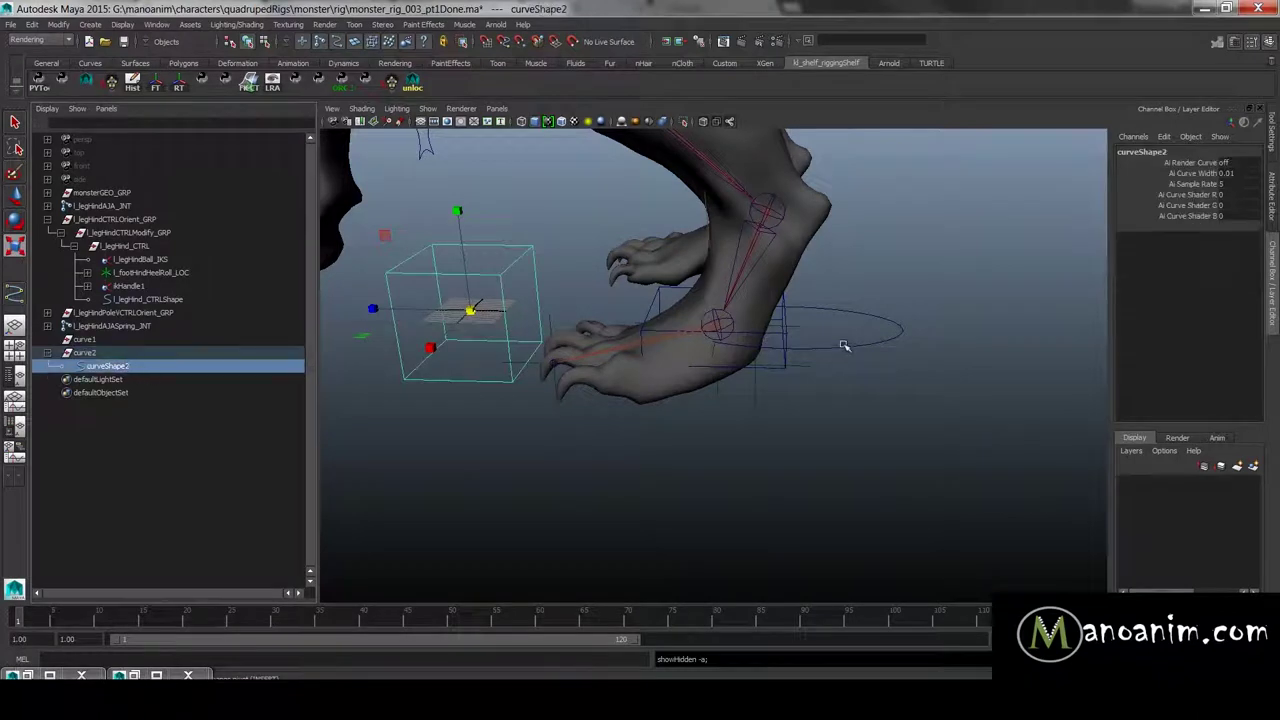
Step: Parent curveShape2 under l_legBall_CTRL as a relative shape node with the MEL command parent -r -s
click(872, 345)
alt+drag(751, 360, 897, 347)
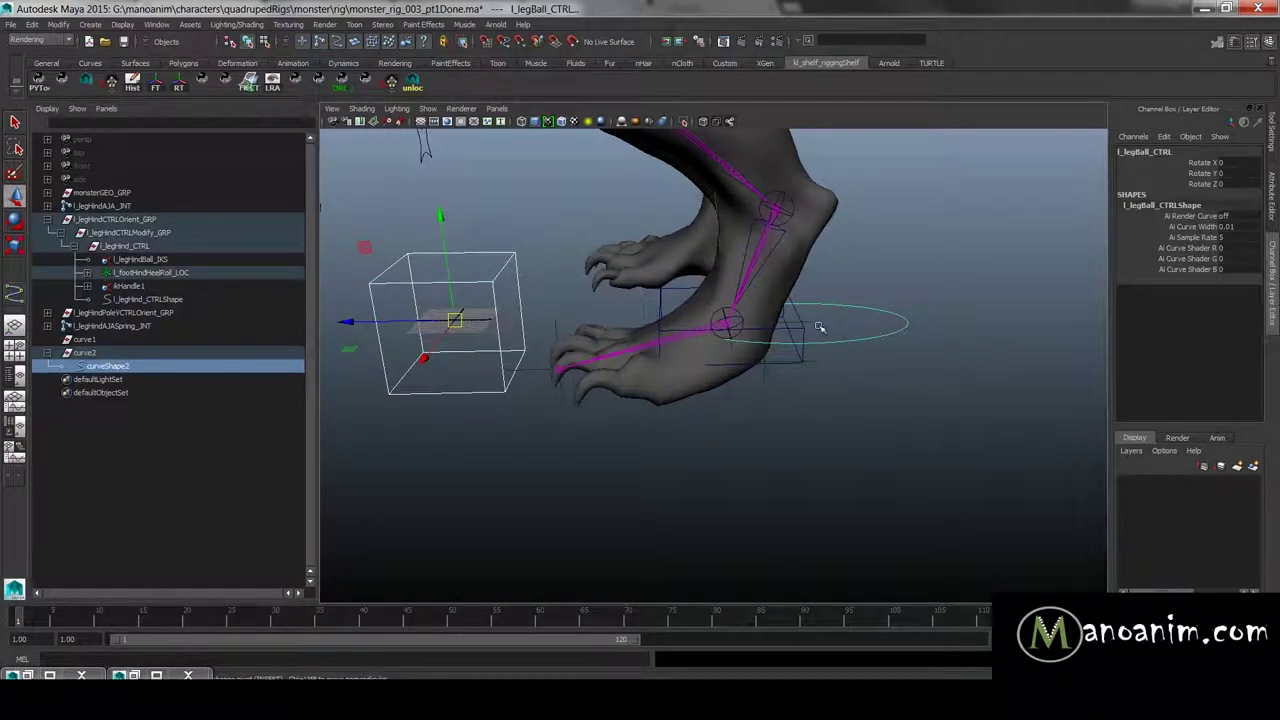
key(f)
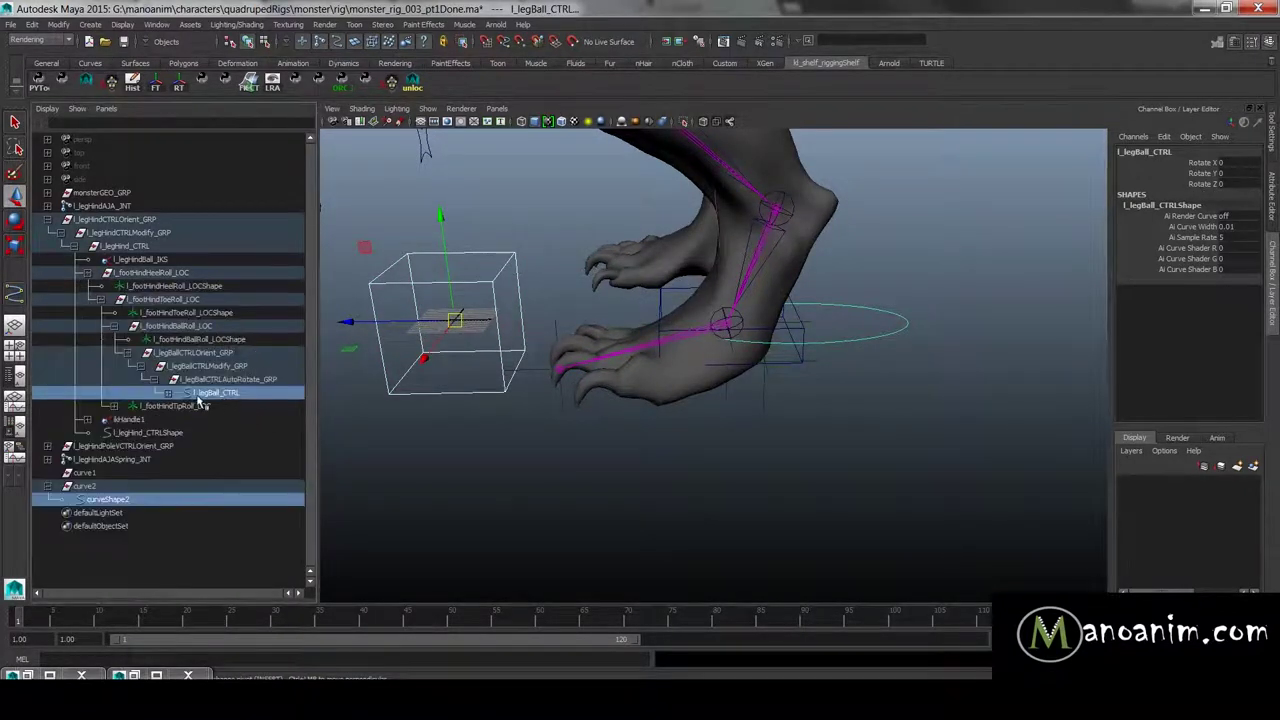
click(170, 393)
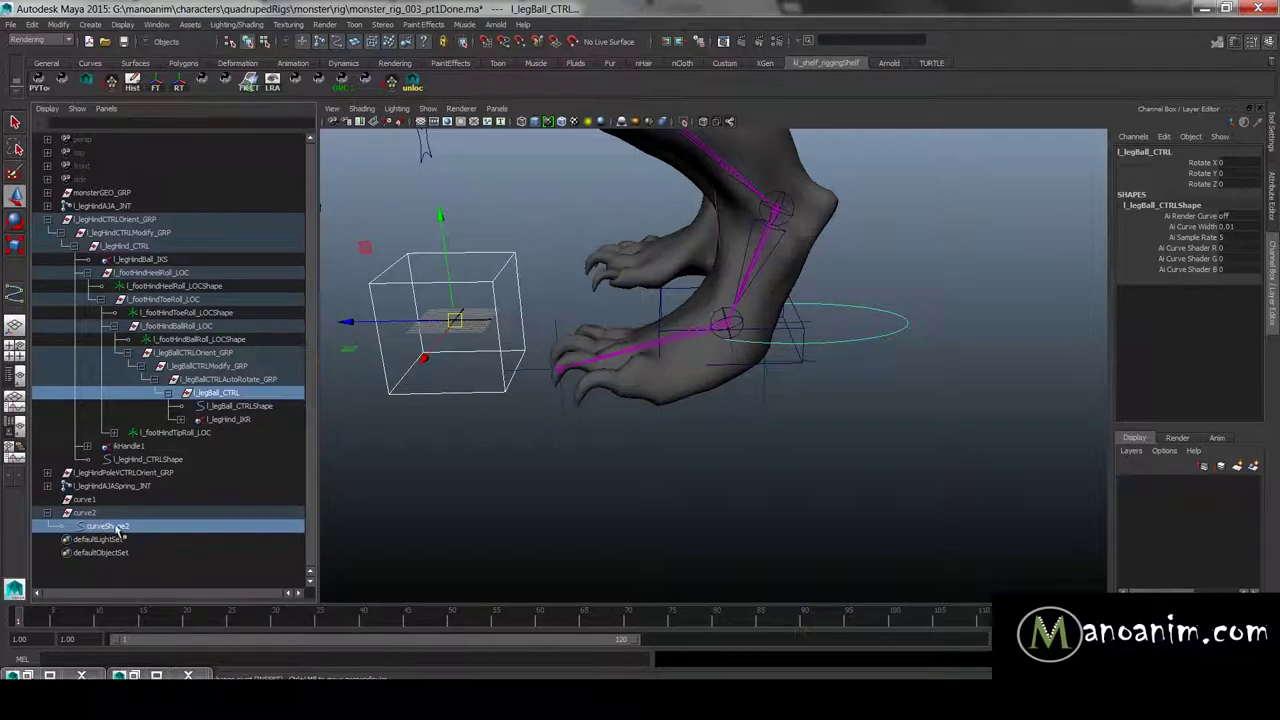
click(132, 659)
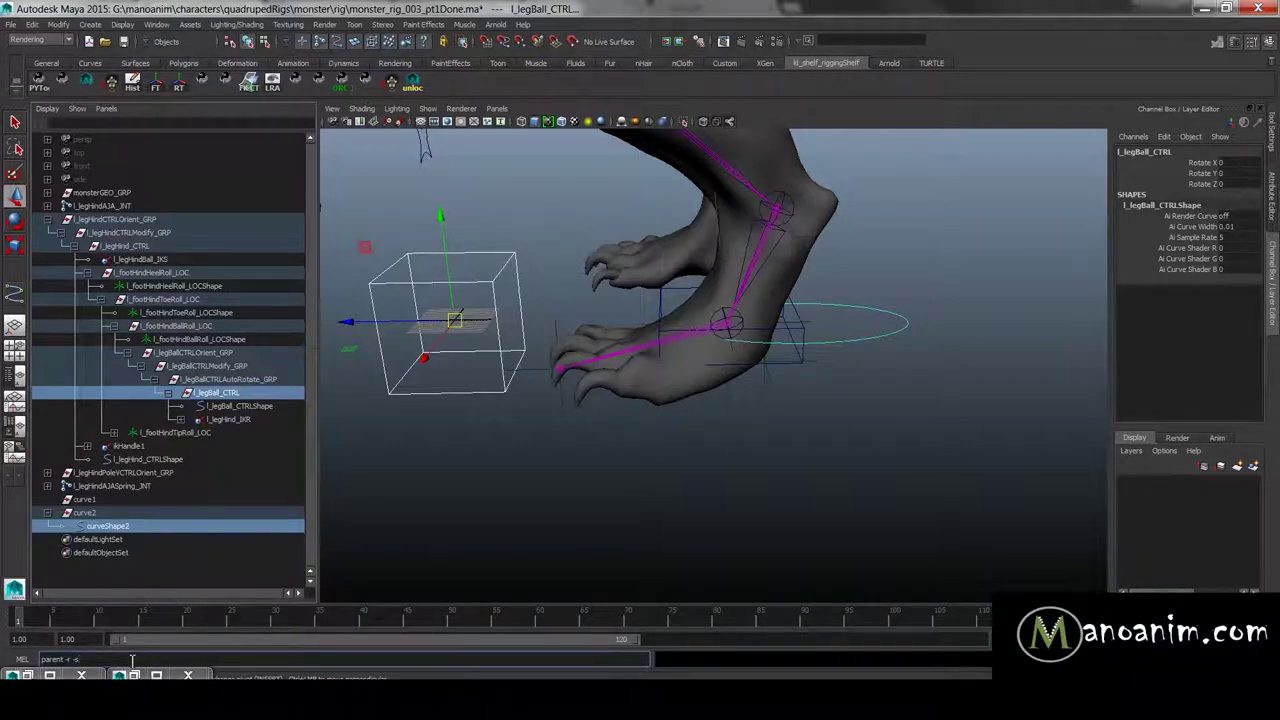
key(Return)
Step: Try rotating l_legBall_CTRL with its added cube shape, and undo the rotation
alt+drag(722, 353, 784, 265)
click(840, 323)
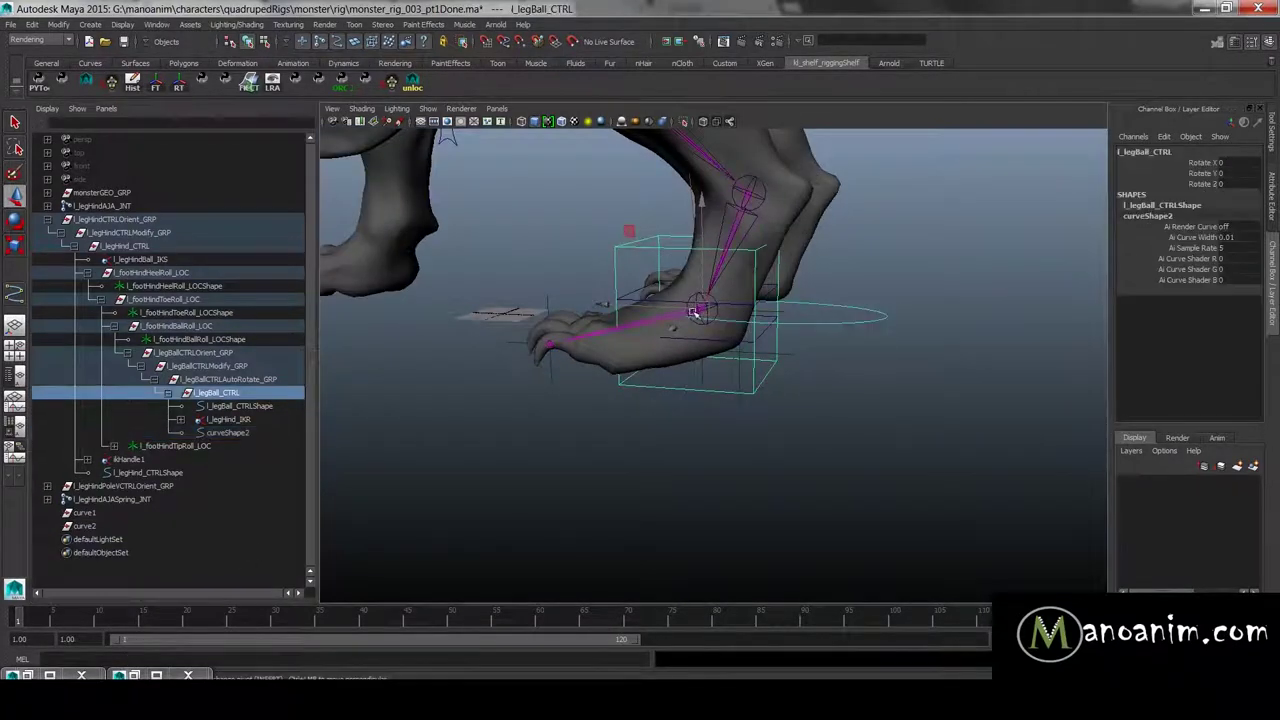
alt+drag(856, 317, 890, 360)
key(e)
drag(805, 272, 773, 252)
key(ctrl+z)
alt+drag(807, 355, 799, 336)
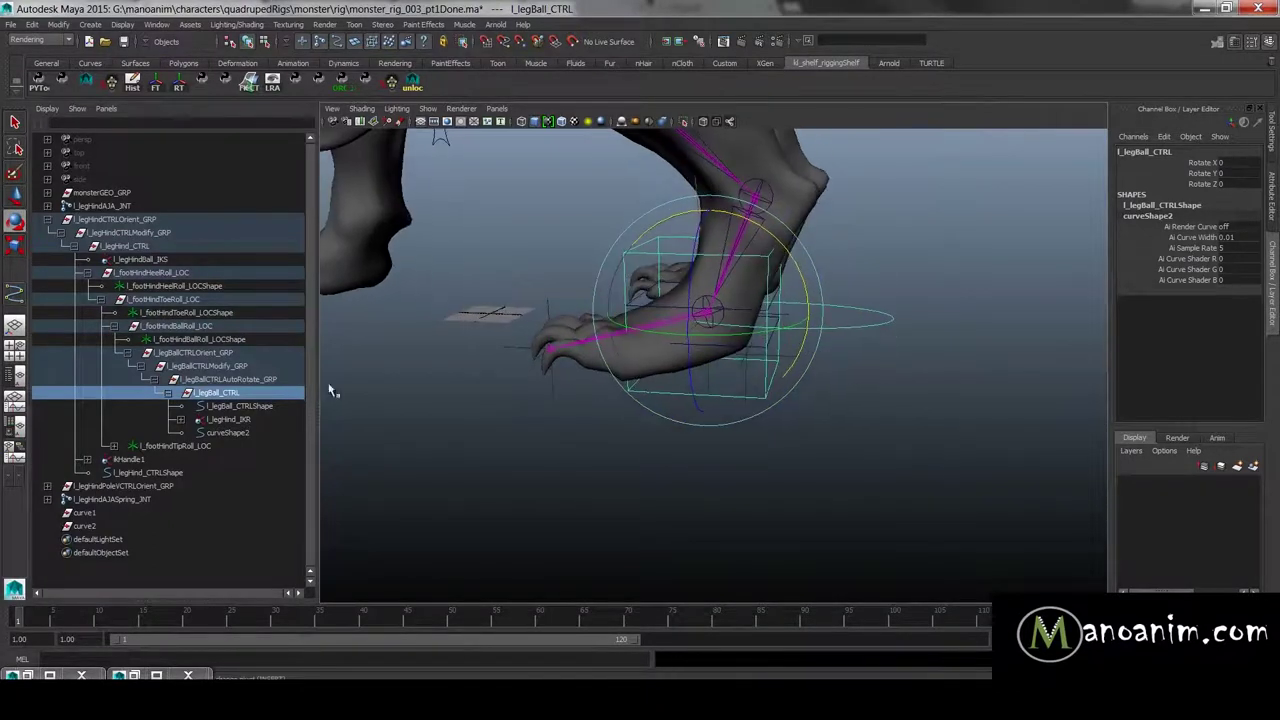
Step: Delete the circular l_legBall_CTRLShape and rename curveShape2 as l_legBall_CTRLShape
click(240, 406)
double_click(266, 407)
key(ctrl+c)
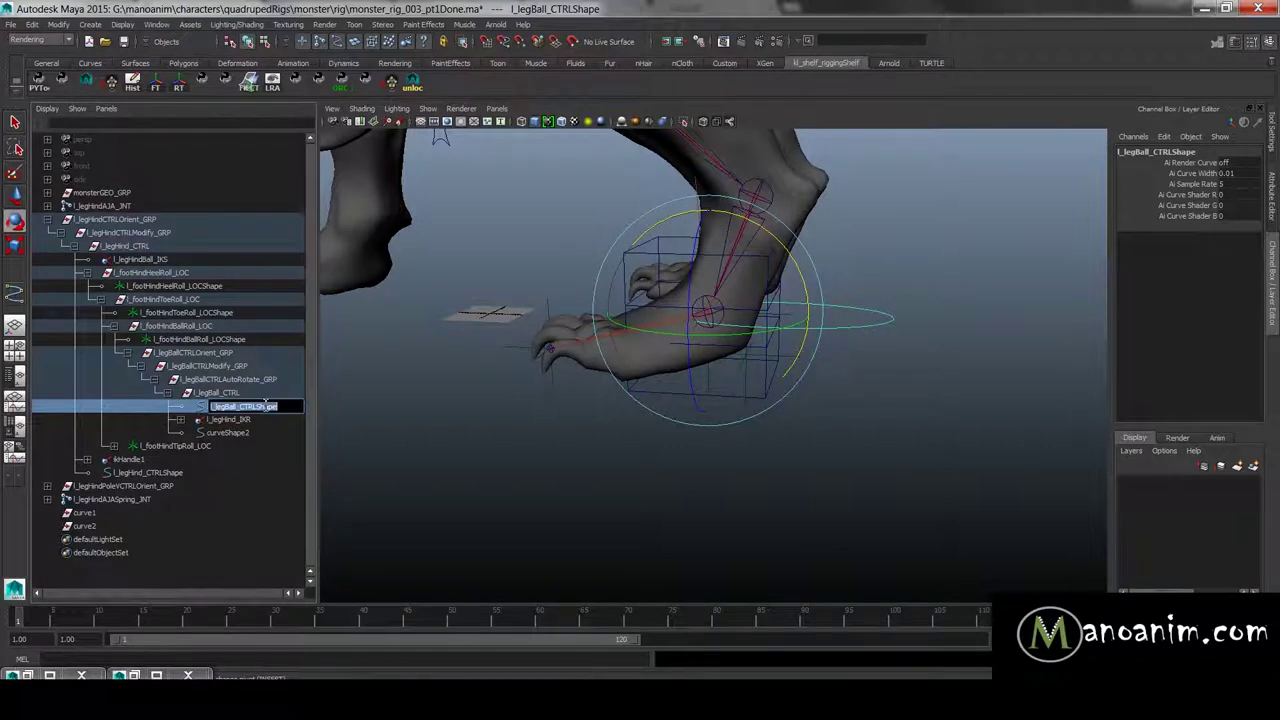
click(267, 436)
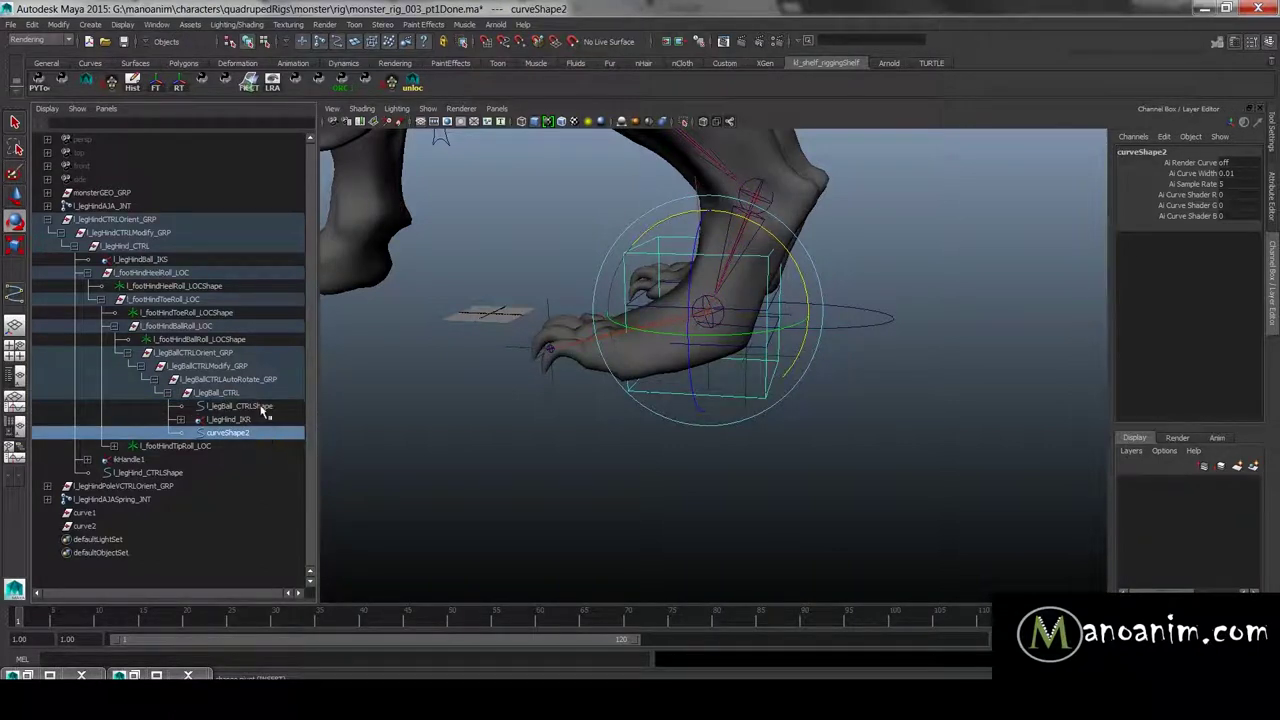
click(261, 407)
key(Delete)
click(254, 424)
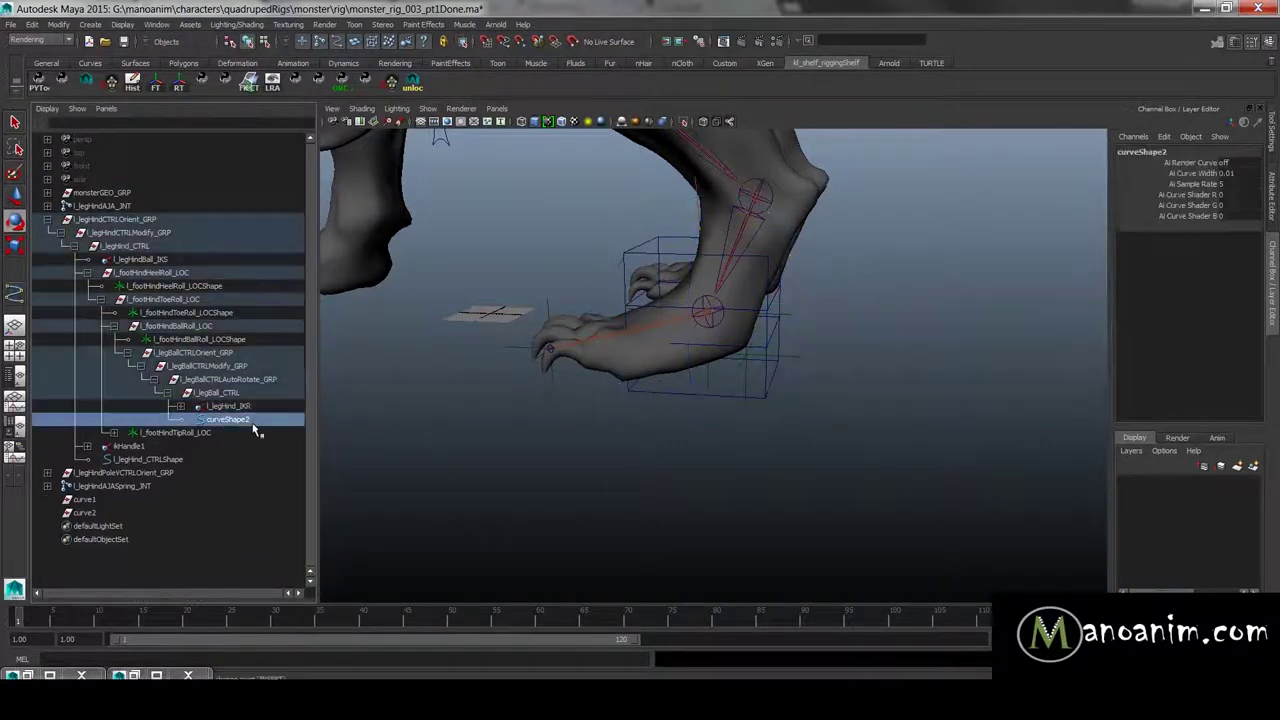
double_click(254, 424)
key(ctrl+v)
key(Return)
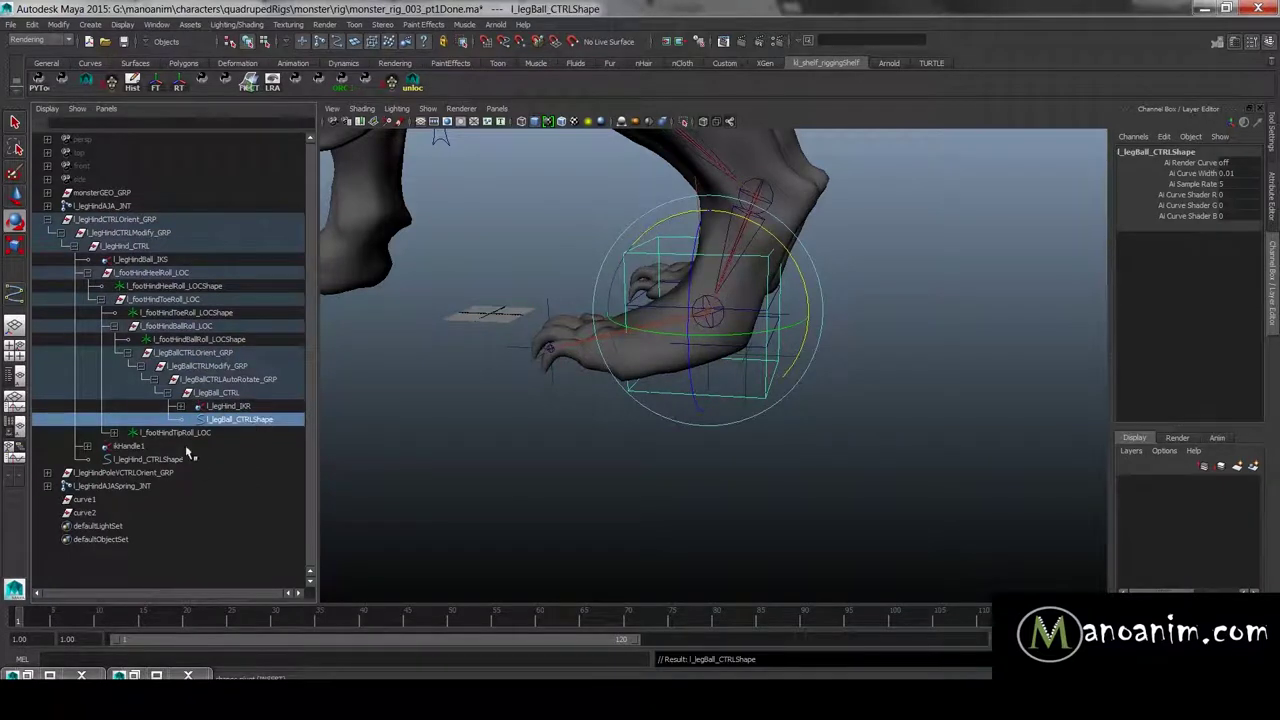
Step: Flatten the cube-shaped l_legBall_CTRLShape by scaling all its control vertices down vertically
click(250, 408)
click(268, 420)
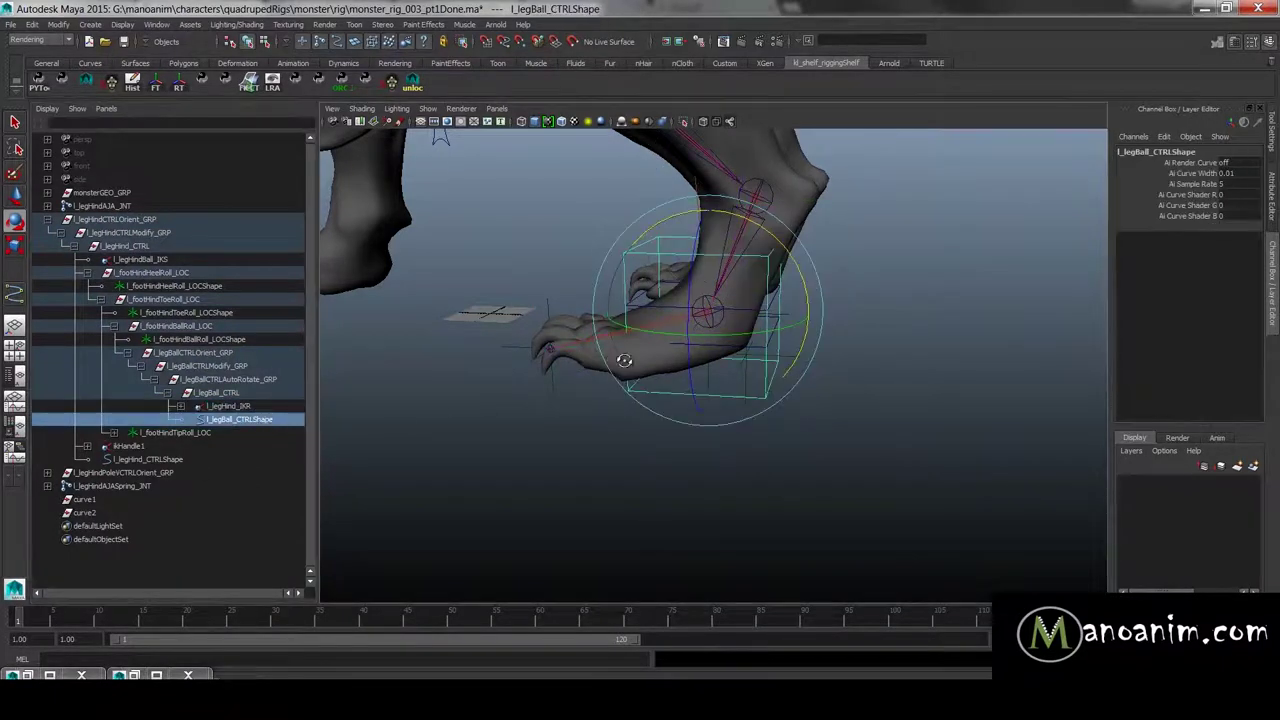
alt+drag(624, 360, 634, 364)
key(F8)
drag(615, 164, 1013, 590)
key(r)
drag(727, 218, 725, 292)
alt+drag(808, 293, 691, 320)
Step: Move the ball control's vertices back behind the heel, tilt them slightly upward, and return to object mode
key(w)
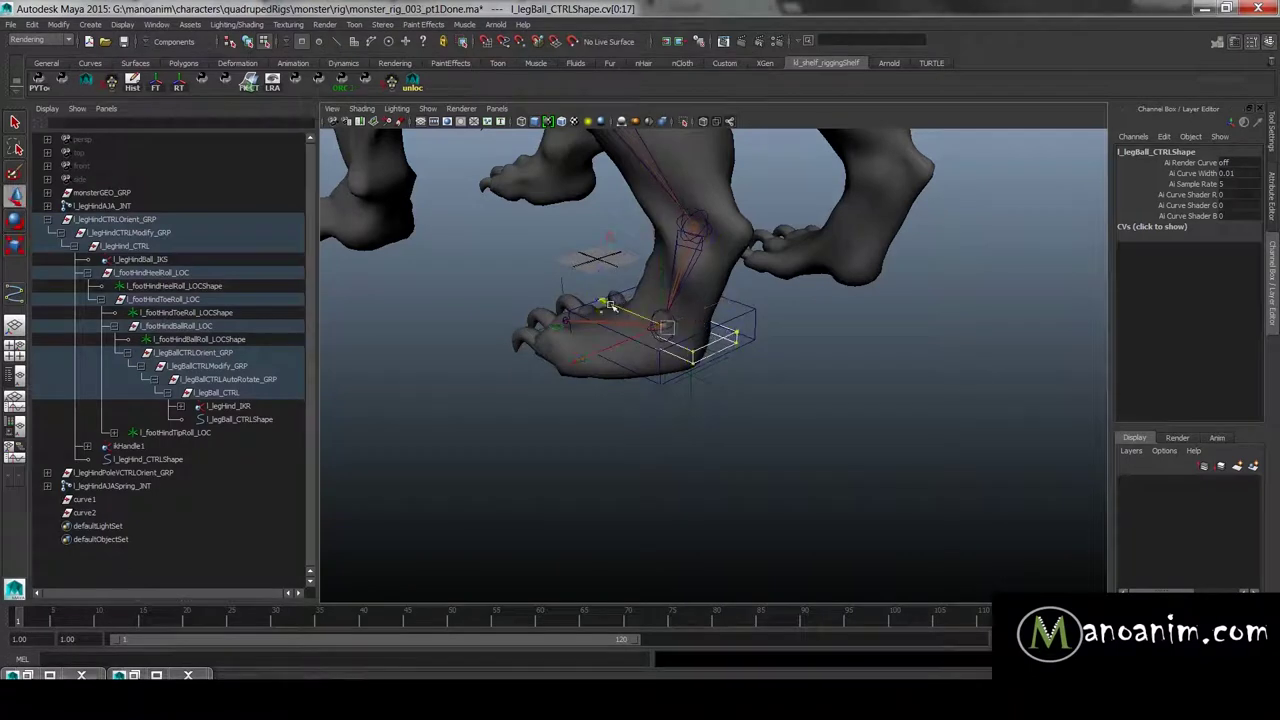
drag(612, 307, 855, 314)
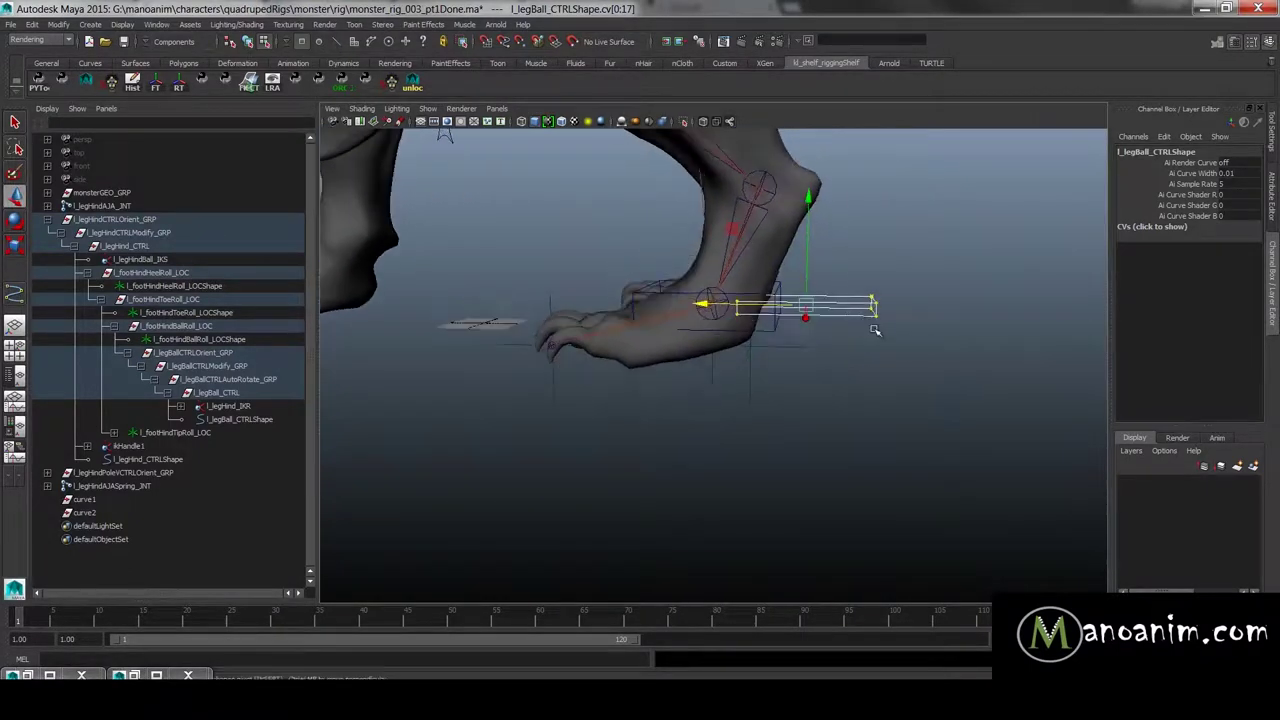
key(e)
drag(866, 229, 810, 215)
key(w)
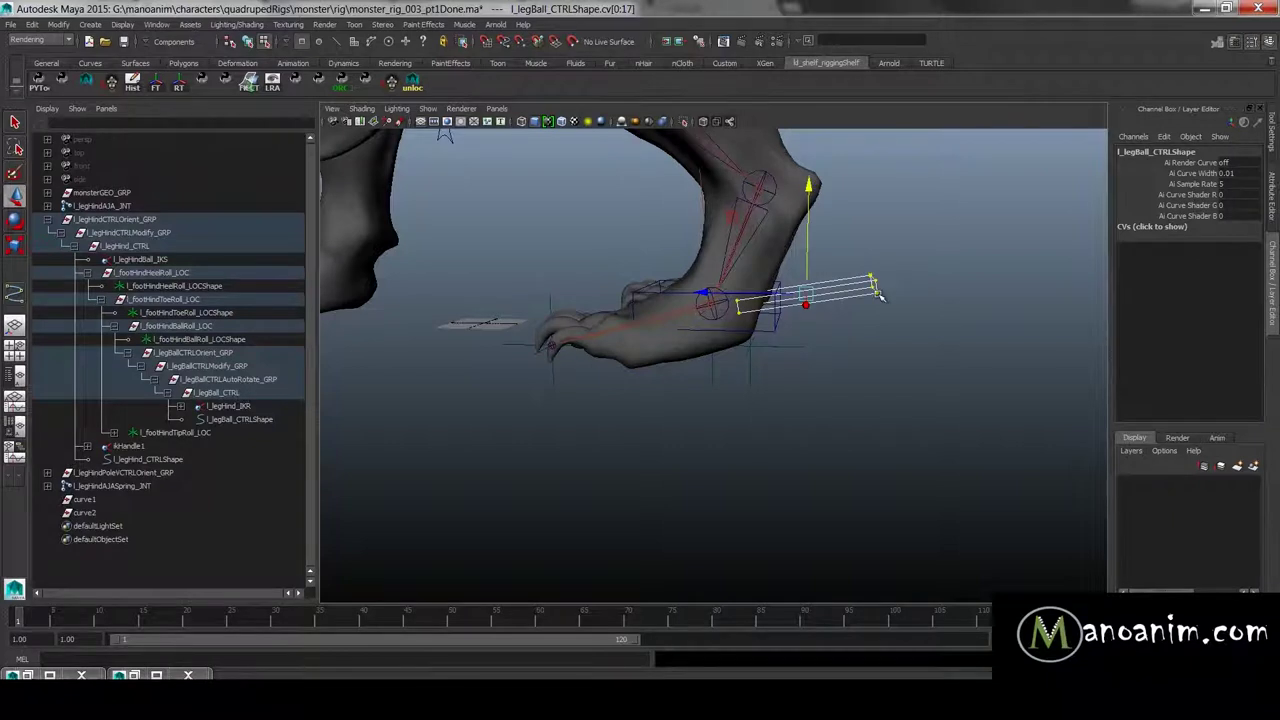
key(F8)
click(971, 357)
Step: Try moving l_legHind_CTRL to test the leg, and undo the moves
alt+drag(886, 357, 808, 350)
click(783, 326)
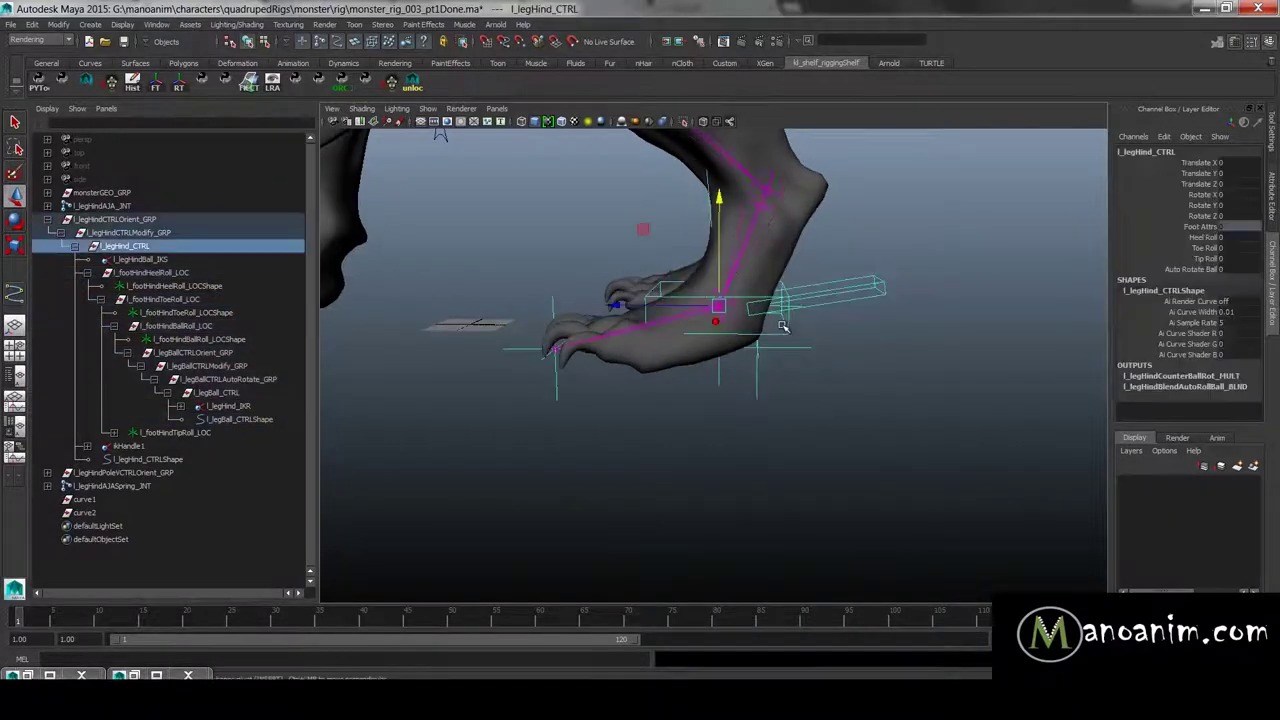
click(727, 294)
key(ctrl+z)
mouse_move(719, 306)
mouse_down()
mouse_move(723, 236)
mouse_move(736, 309)
mouse_up()
key(ctrl+z)
key(ctrl+z)
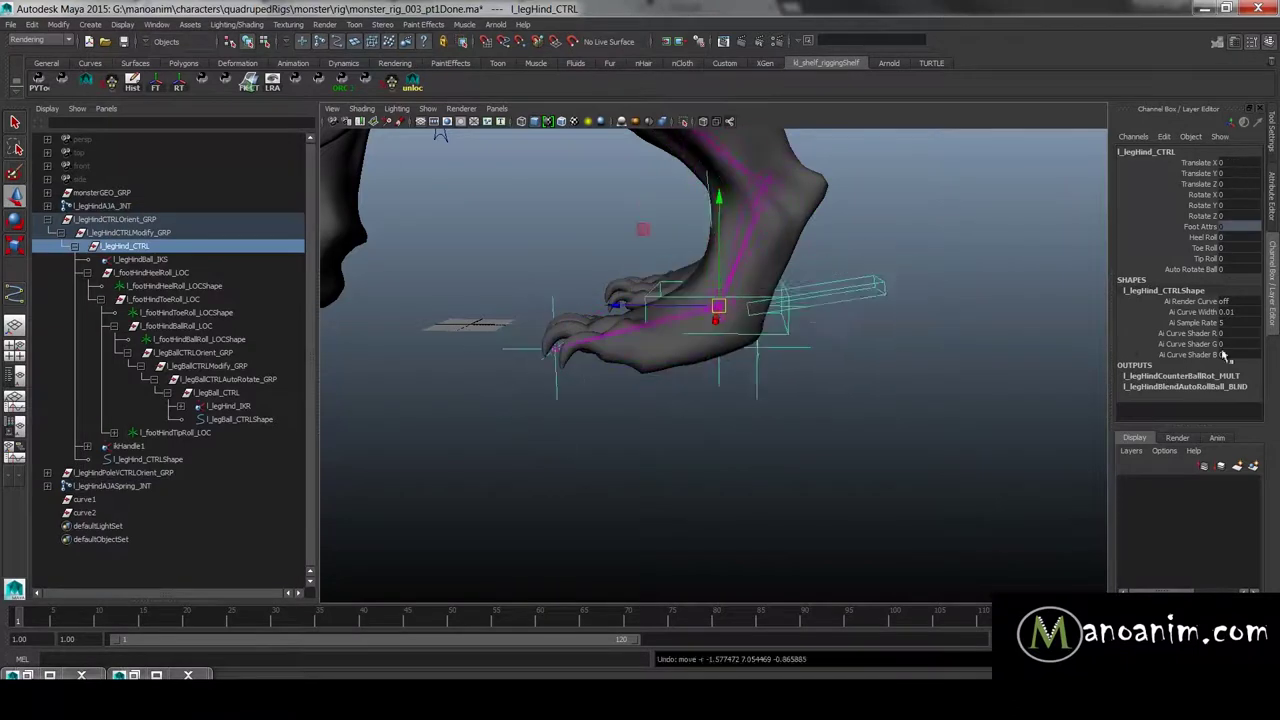
Step: Set Auto Rotate Ball on l_legHind_CTRL to 1, test it by moving the foot control, and undo the test moves
middle_drag(852, 314, 890, 314)
key(w)
drag(720, 306, 781, 314)
mouse_move(782, 314)
middle_down()
mouse_move(686, 309)
mouse_move(734, 240)
mouse_move(777, 297)
mouse_move(668, 260)
mouse_move(749, 249)
mouse_move(734, 337)
mouse_move(657, 271)
mouse_move(748, 250)
mouse_move(814, 296)
mouse_move(733, 354)
mouse_move(771, 300)
middle_up()
key(ctrl+z)
key(ctrl+z)
key(ctrl+z)
key(ctrl+z)
key(ctrl+z)
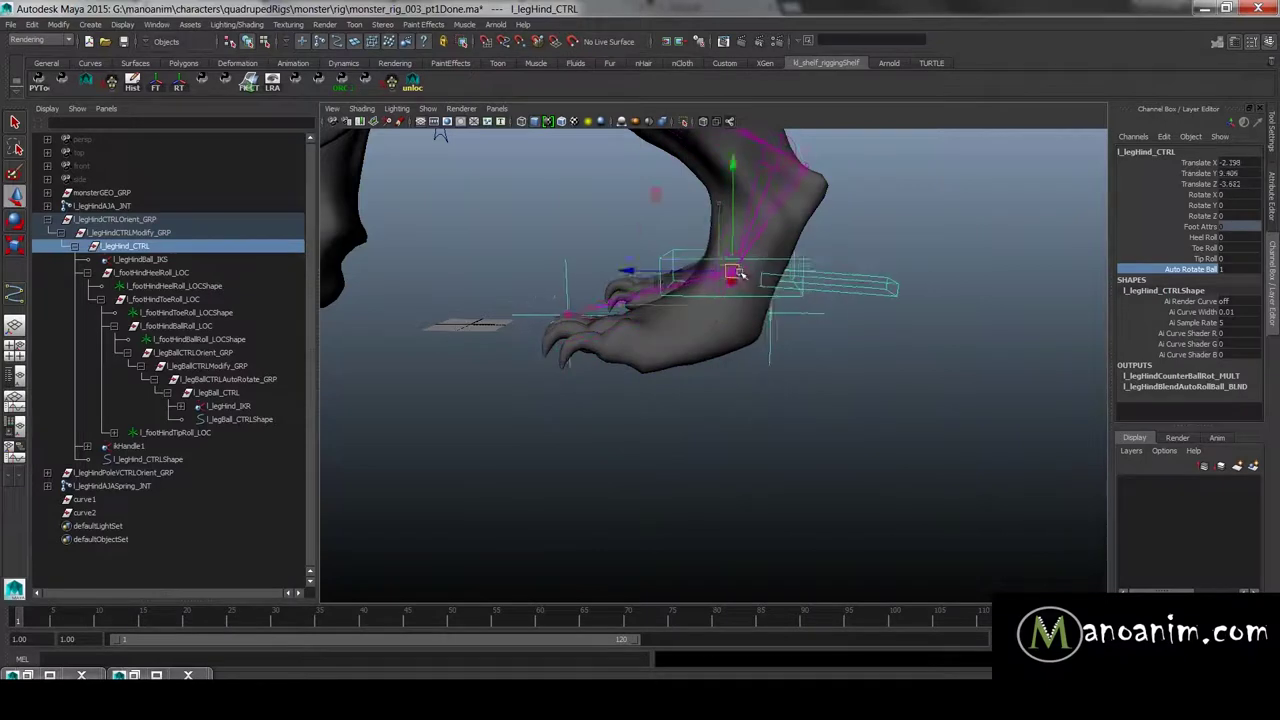
Step: Enlarge the l_legHindPoleV_CTRL curve by scaling its control vertices, and return to object mode
click(848, 357)
alt+right_drag(832, 346, 645, 362)
alt+drag(745, 308, 562, 300)
click(624, 269)
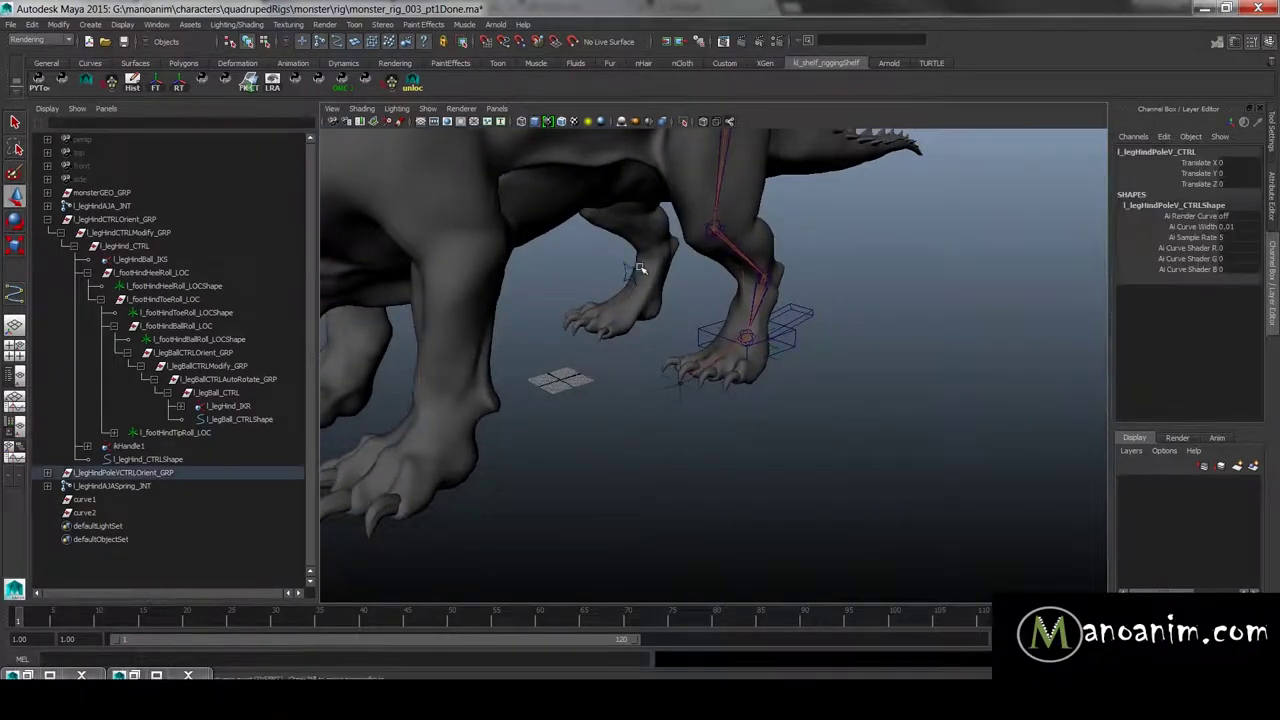
alt+drag(632, 267, 611, 271)
key(F8)
drag(562, 322, 625, 272)
key(r)
key(F8)
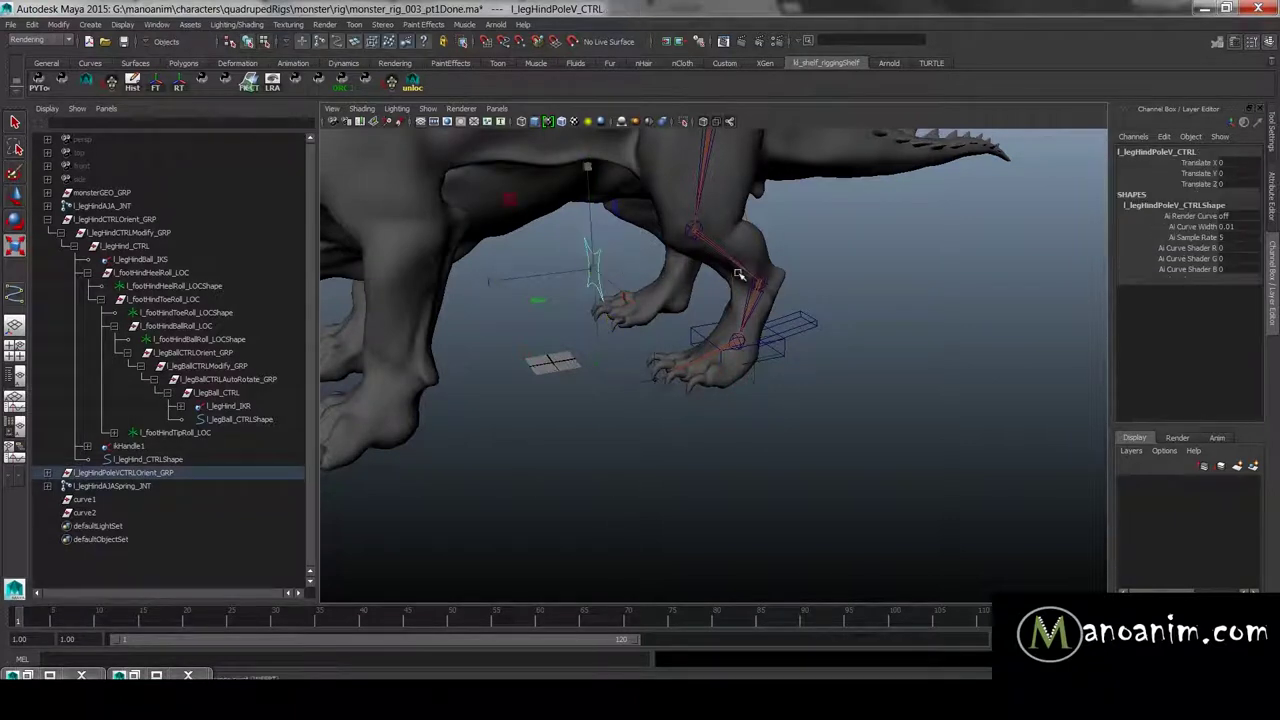
click(913, 290)
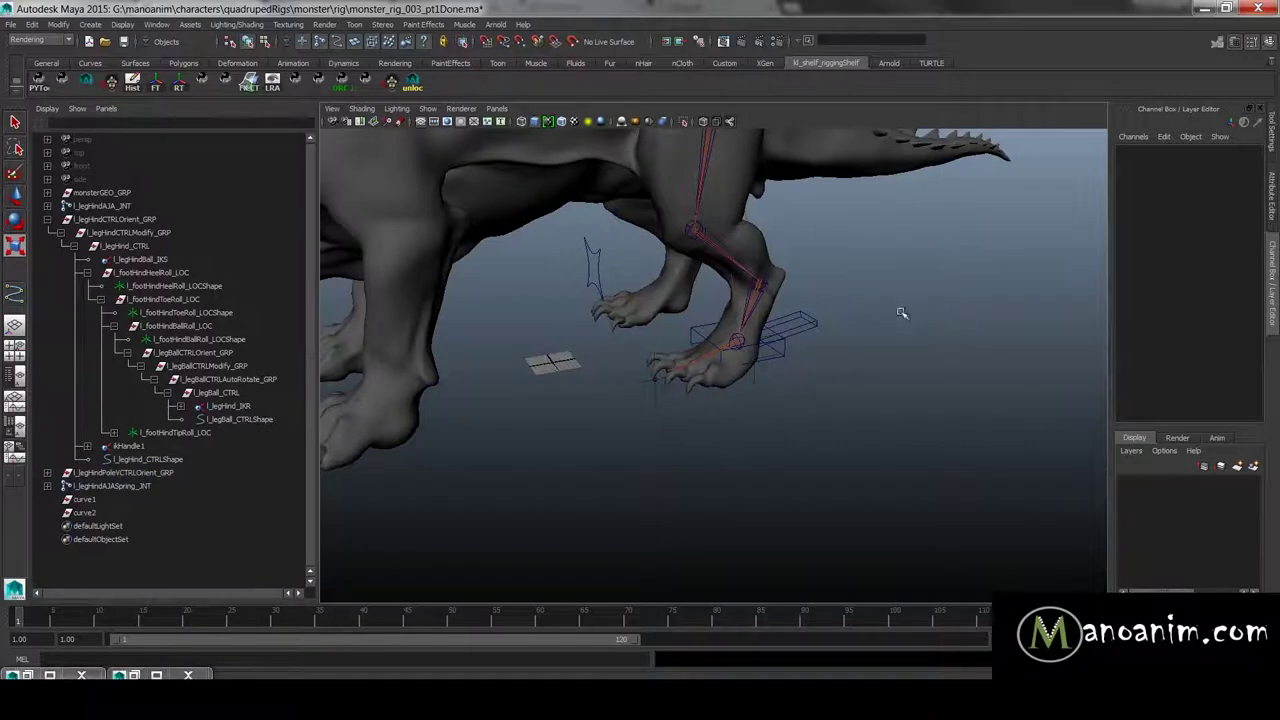
Step: Examine the reshaped foot, ball and pole vector controls around the left hind leg from several angles
alt+drag(770, 337, 826, 381)
scroll(829, 380, up, 3)
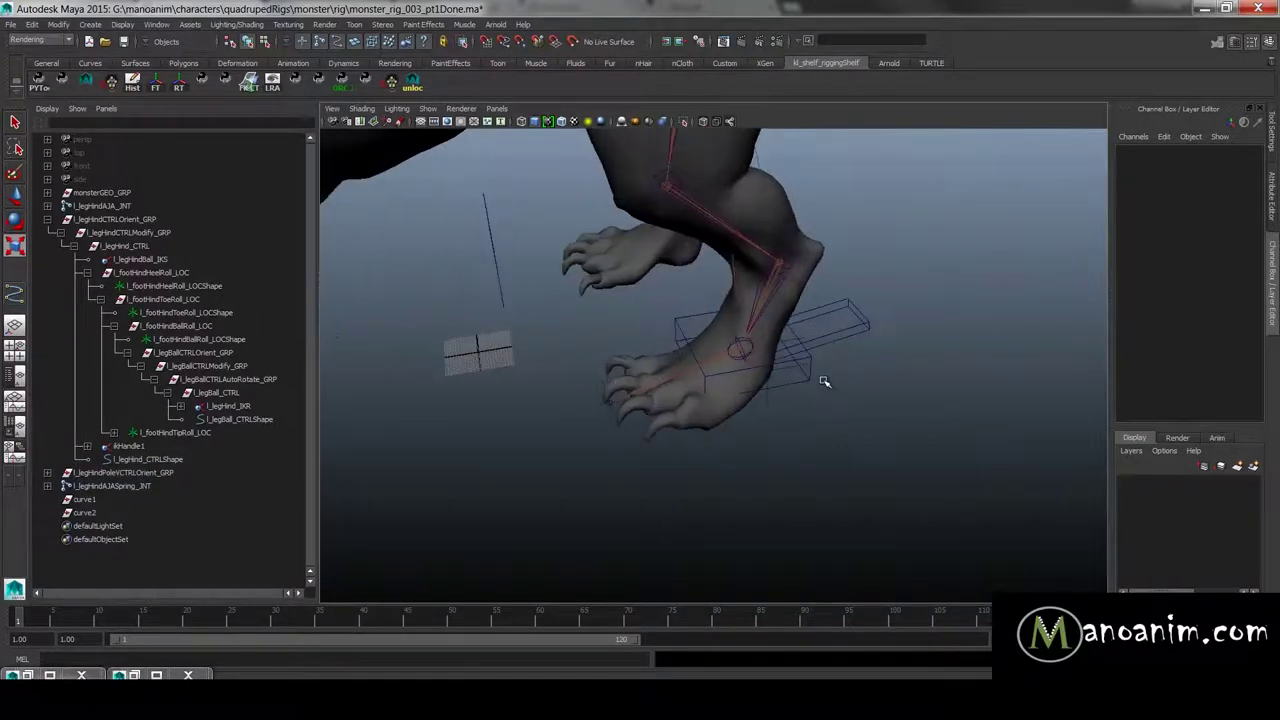
click(802, 381)
key(w)
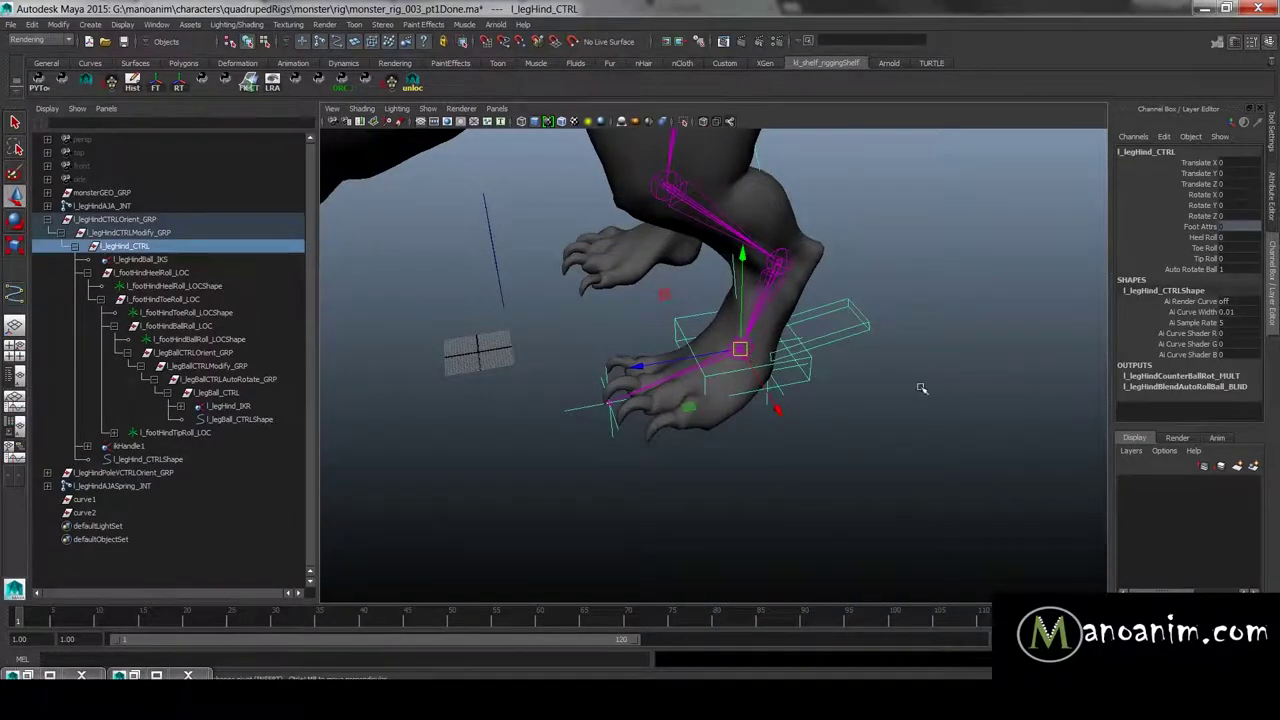
alt+drag(905, 386, 897, 379)
alt+right_drag(897, 379, 741, 331)
alt+drag(741, 331, 748, 329)
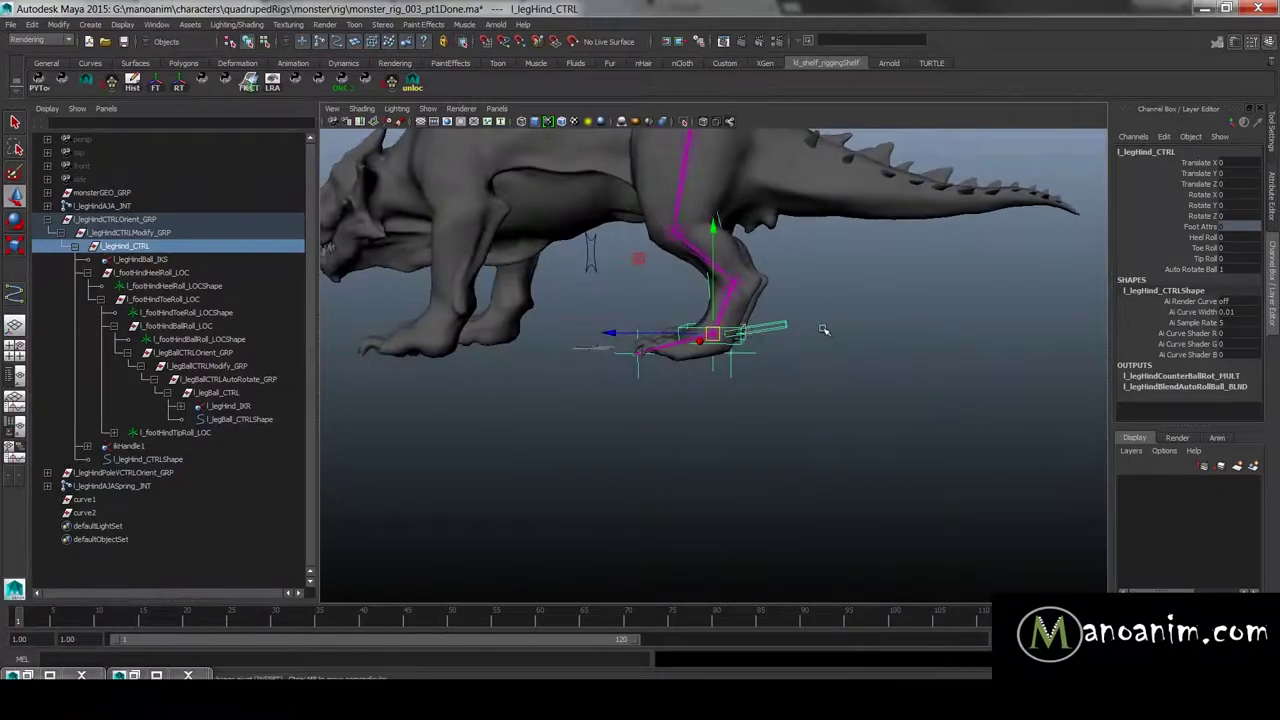
click(868, 337)
alt+drag(868, 337, 708, 348)
alt+right_drag(708, 348, 868, 350)
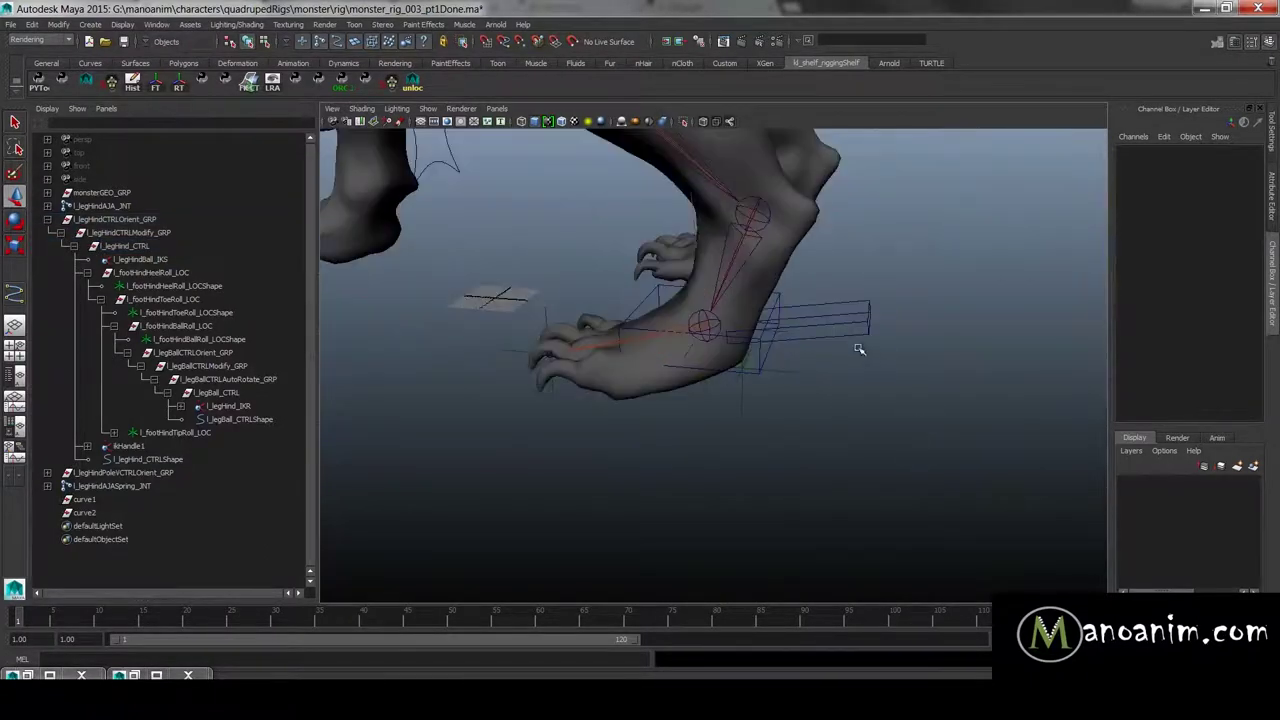
Step: Try posing the left hind leg with its reshaped controls, starting with l_legHind_CTRL, and undo the test moves
click(760, 360)
alt+drag(835, 363, 760, 340)
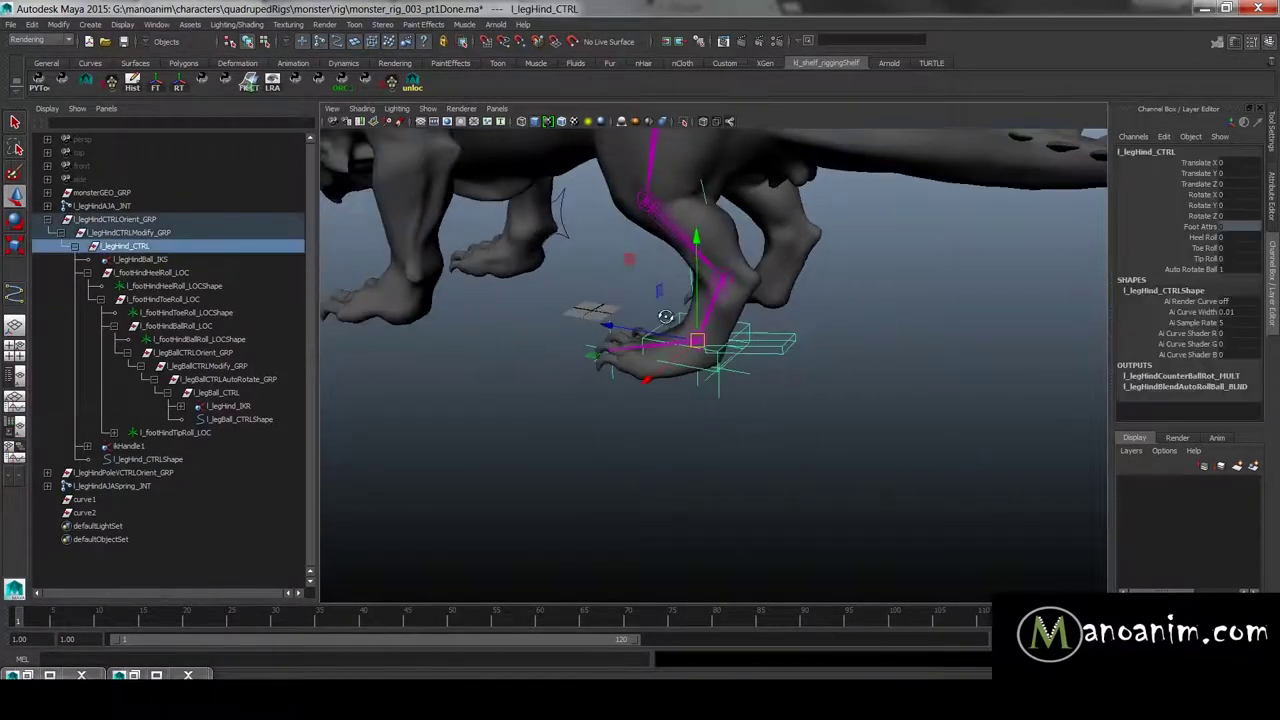
drag(681, 262, 727, 303)
key(ctrl+z)
mouse_move(803, 332)
alt+mouse_down()
mouse_move(863, 337)
mouse_move(825, 343)
alt+mouse_up()
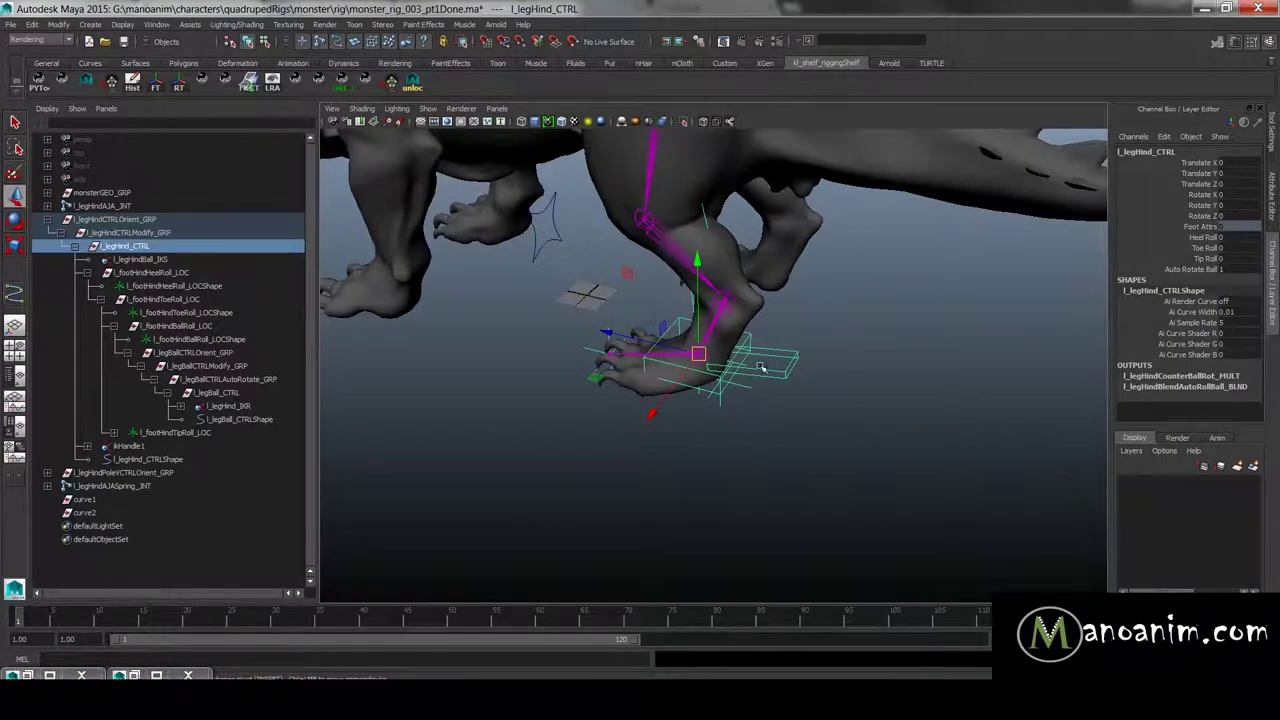
click(850, 377)
alt+drag(810, 388, 657, 320)
click(760, 314)
drag(602, 267, 766, 320)
key(ctrl+z)
mouse_move(766, 320)
middle_down()
mouse_move(680, 280)
mouse_move(741, 256)
mouse_move(733, 340)
mouse_move(719, 343)
mouse_move(754, 342)
middle_up()
key(ctrl+z)
click(907, 260)
alt+drag(907, 260, 849, 326)
alt+drag(773, 305, 802, 313)
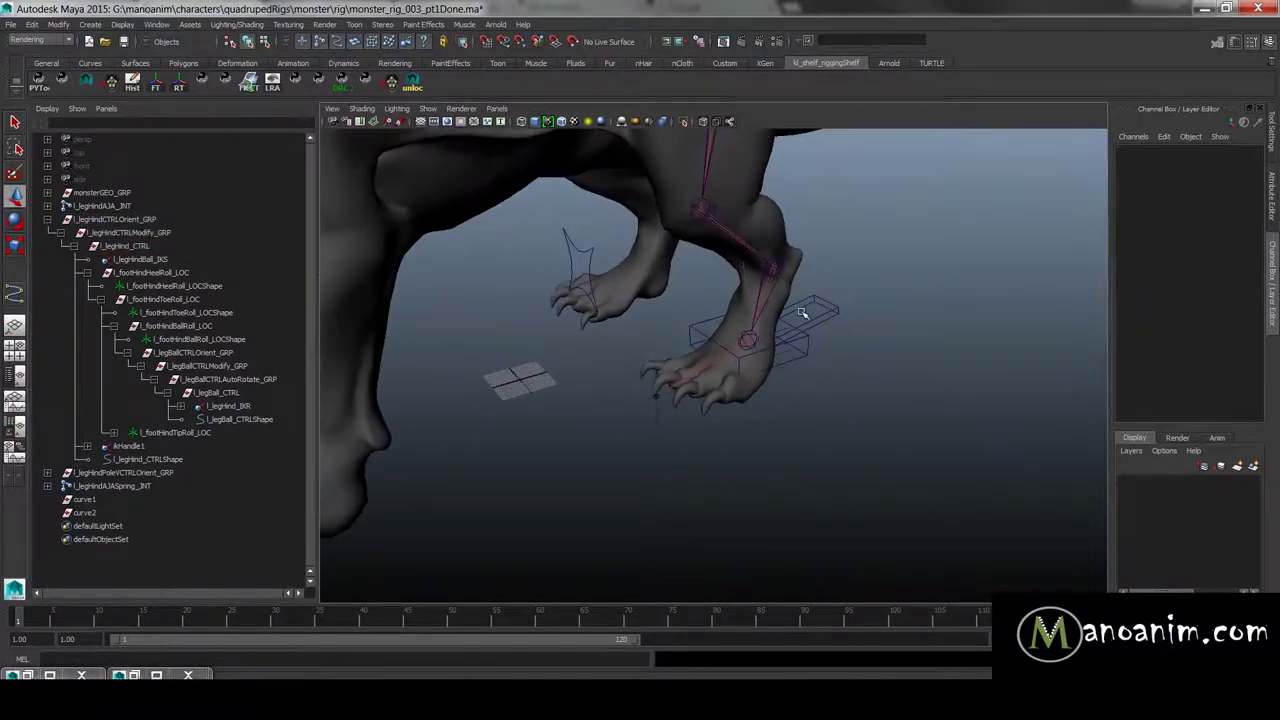
Step: Select l_legBall_CTRL and inspect its rotate channels and its attributes in the Attribute Editor
click(828, 297)
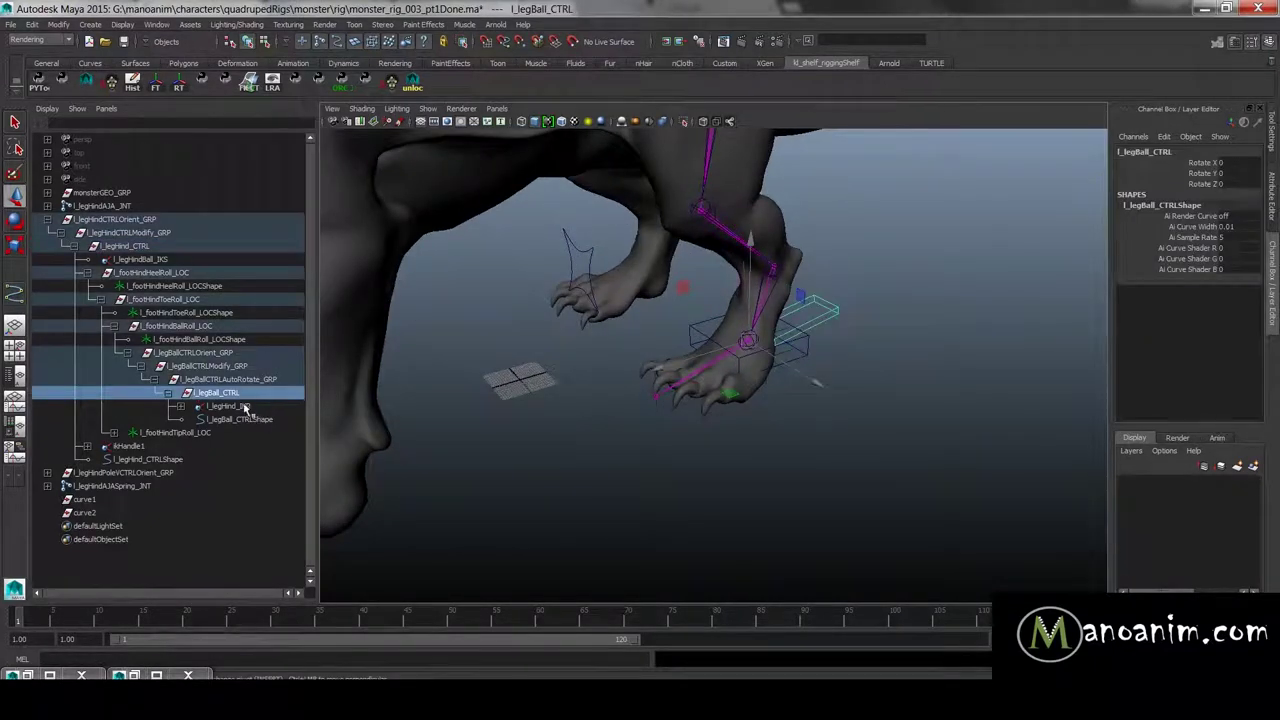
alt+drag(849, 311, 802, 312)
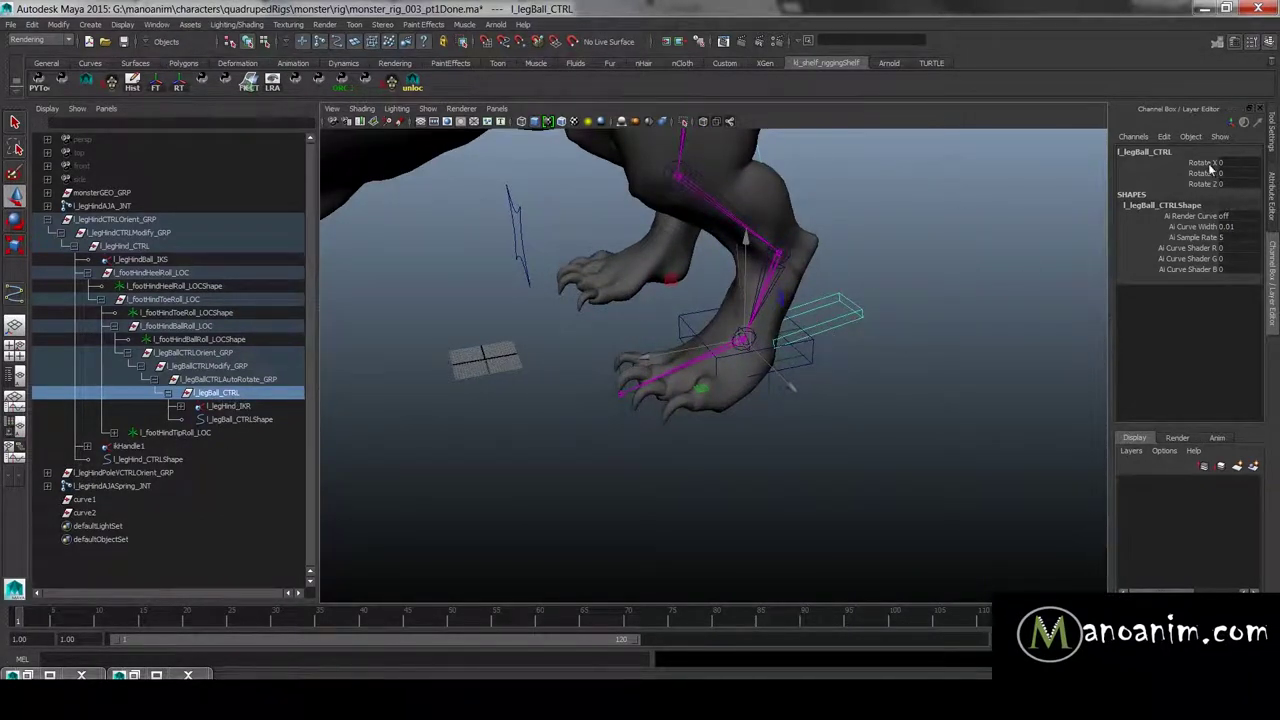
drag(1205, 162, 1205, 184)
key(ctrl+a)
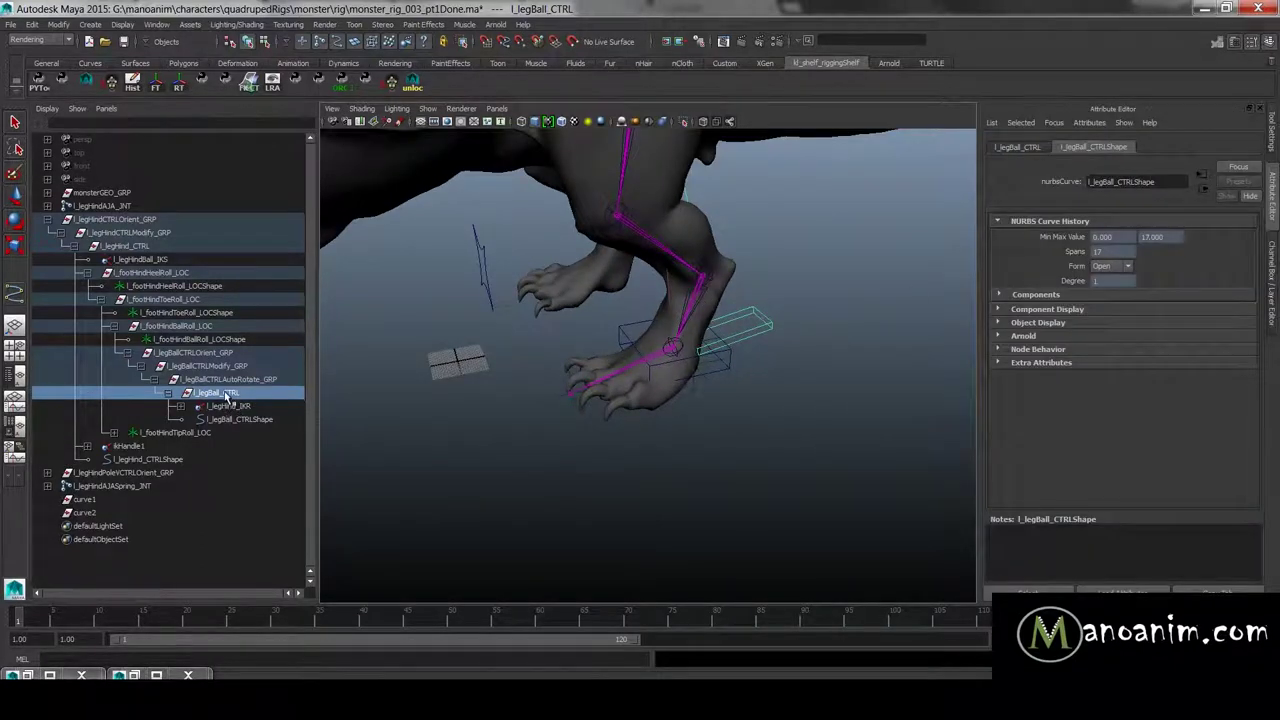
mouse_move(207, 399)
mouse_down()
mouse_move(261, 445)
mouse_move(229, 398)
mouse_up()
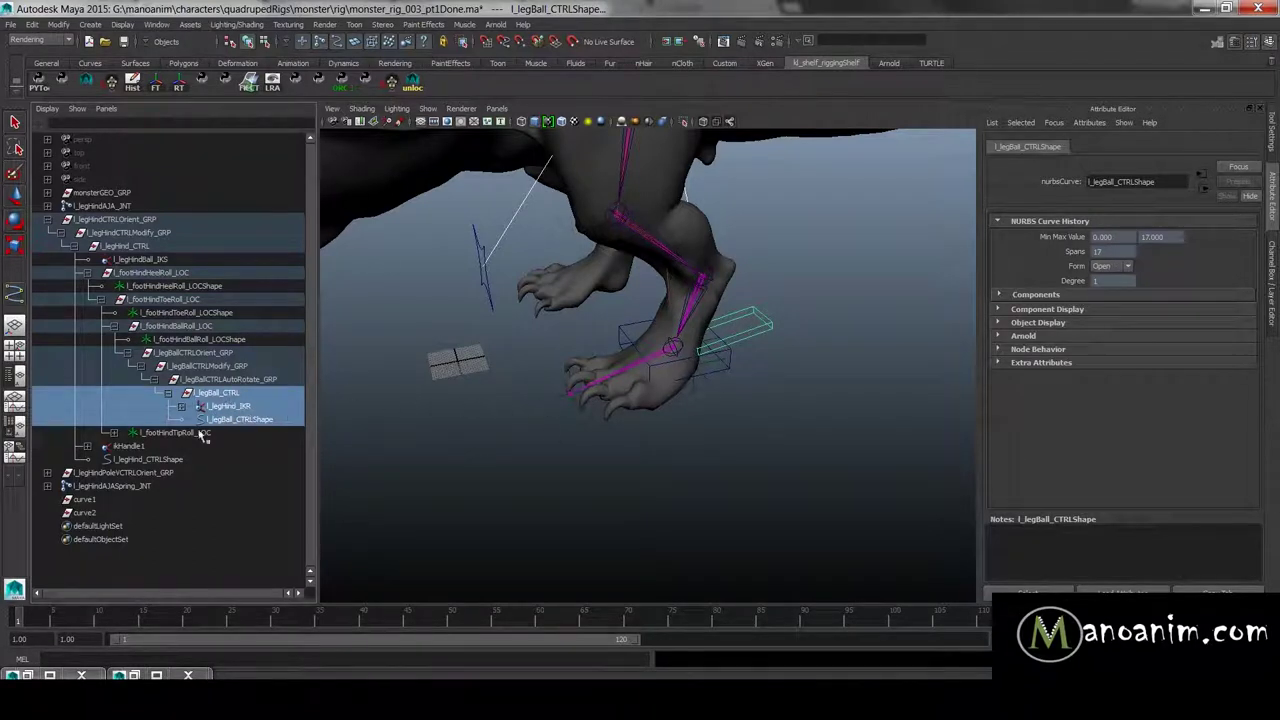
Step: Select l_legBall_CTRLShape on its own and expand its Object Display settings
click(289, 421)
mouse_move(482, 383)
alt+mouse_down()
mouse_move(517, 375)
mouse_move(494, 371)
alt+mouse_up()
scroll(494, 371, up, 3)
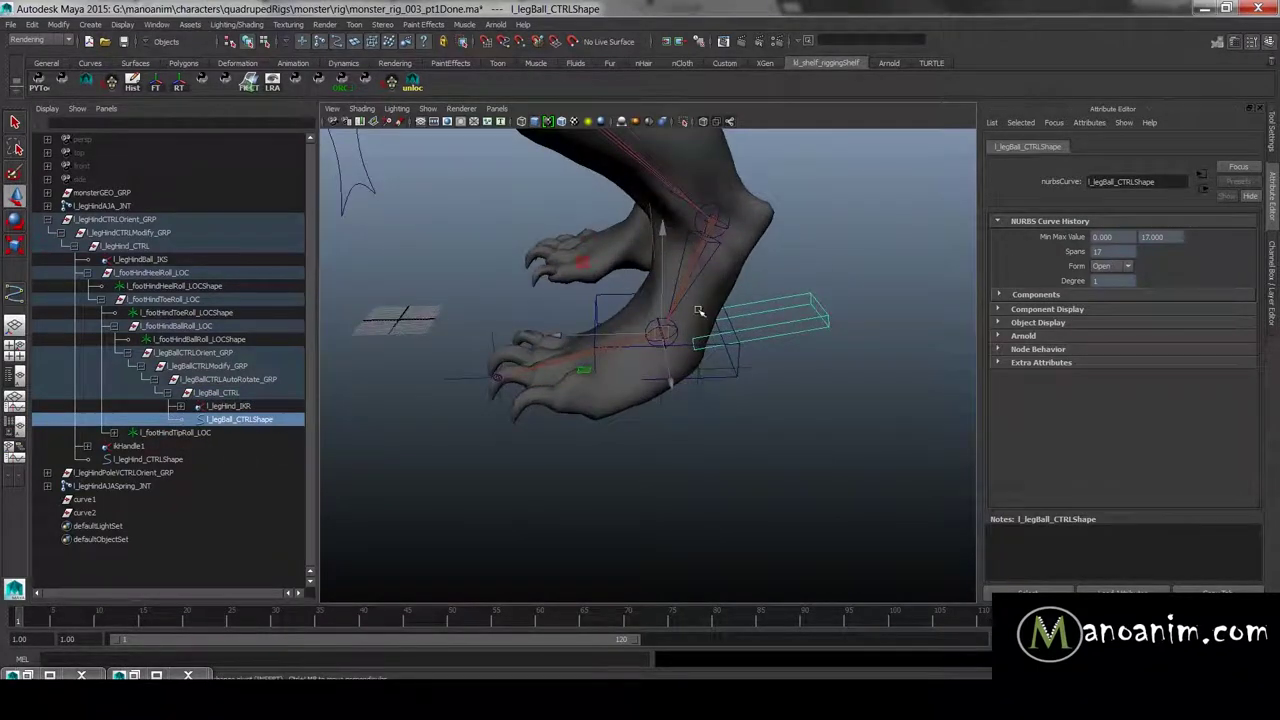
alt+drag(840, 297, 856, 296)
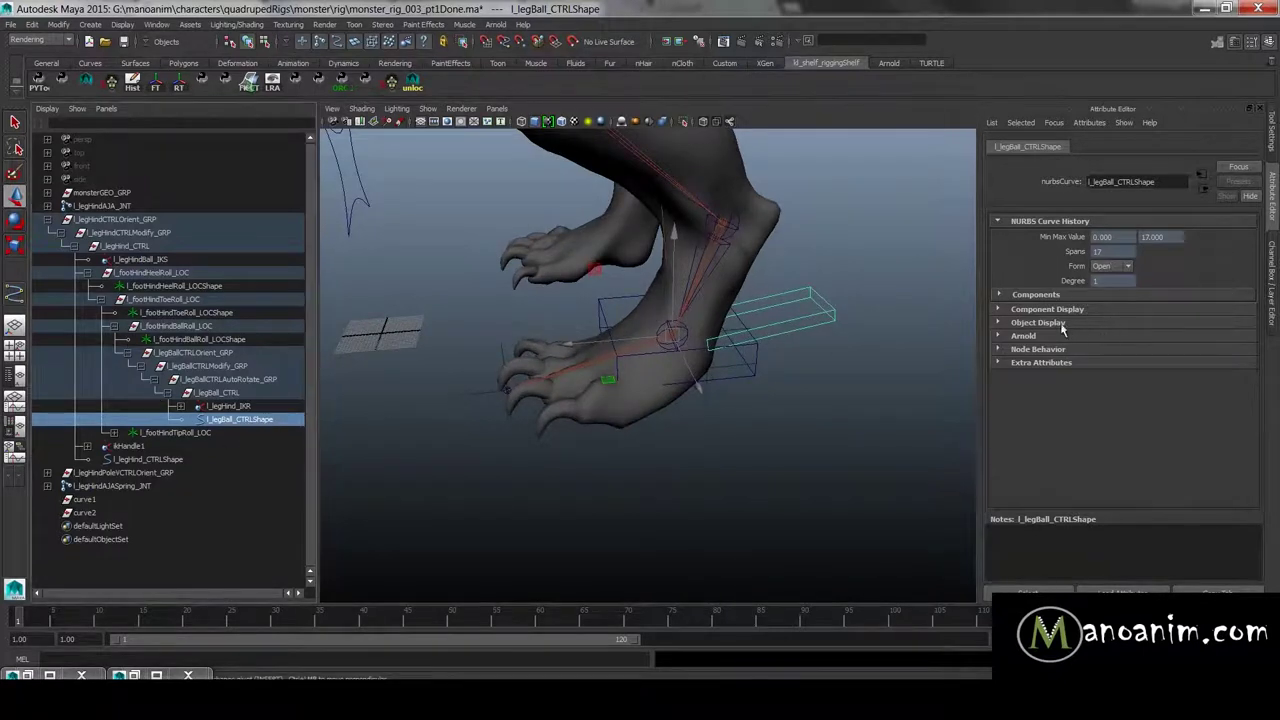
click(1045, 323)
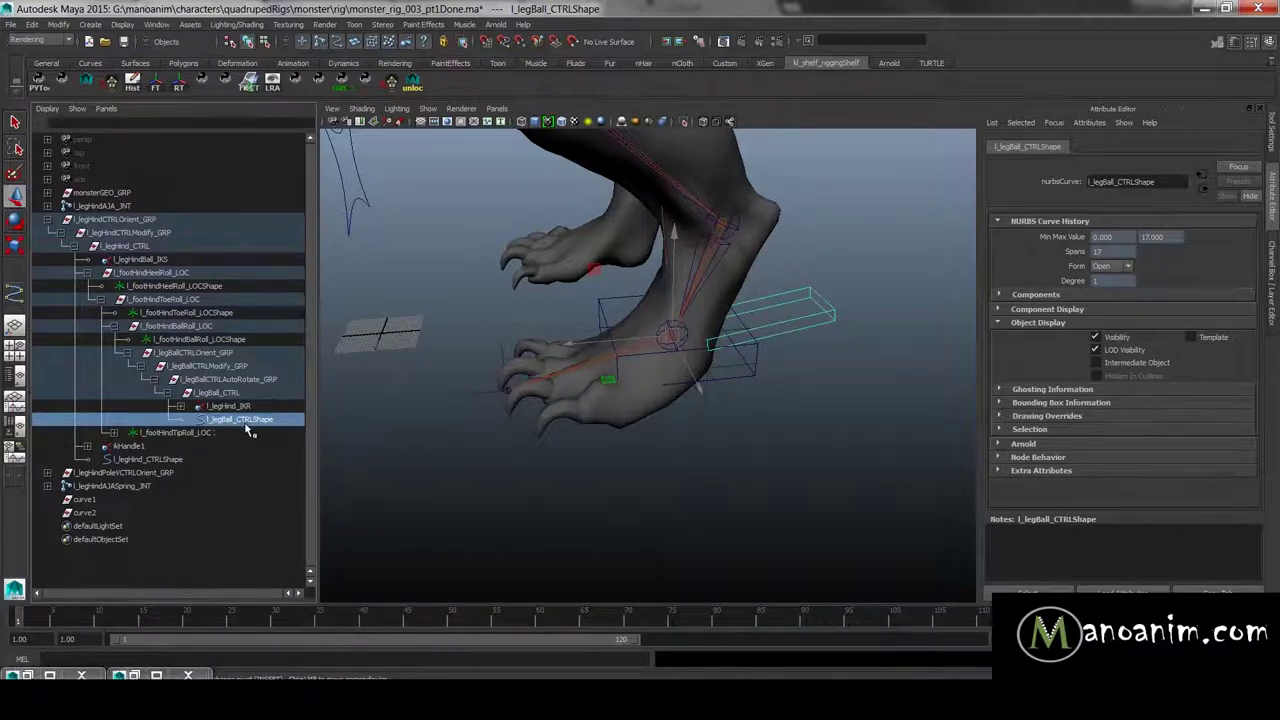
Step: Select the l_legBall_CTRL transform and hide the shape nodes in the Outliner
click(222, 392)
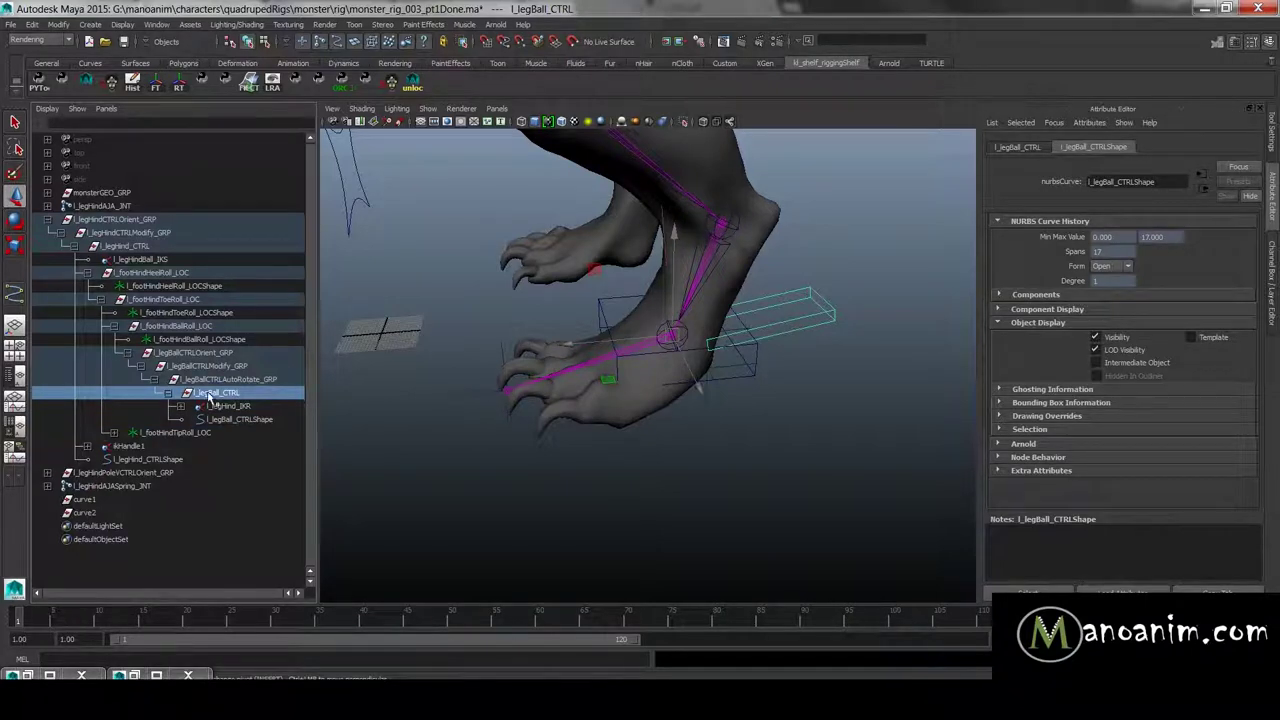
right_click(228, 397)
click(250, 421)
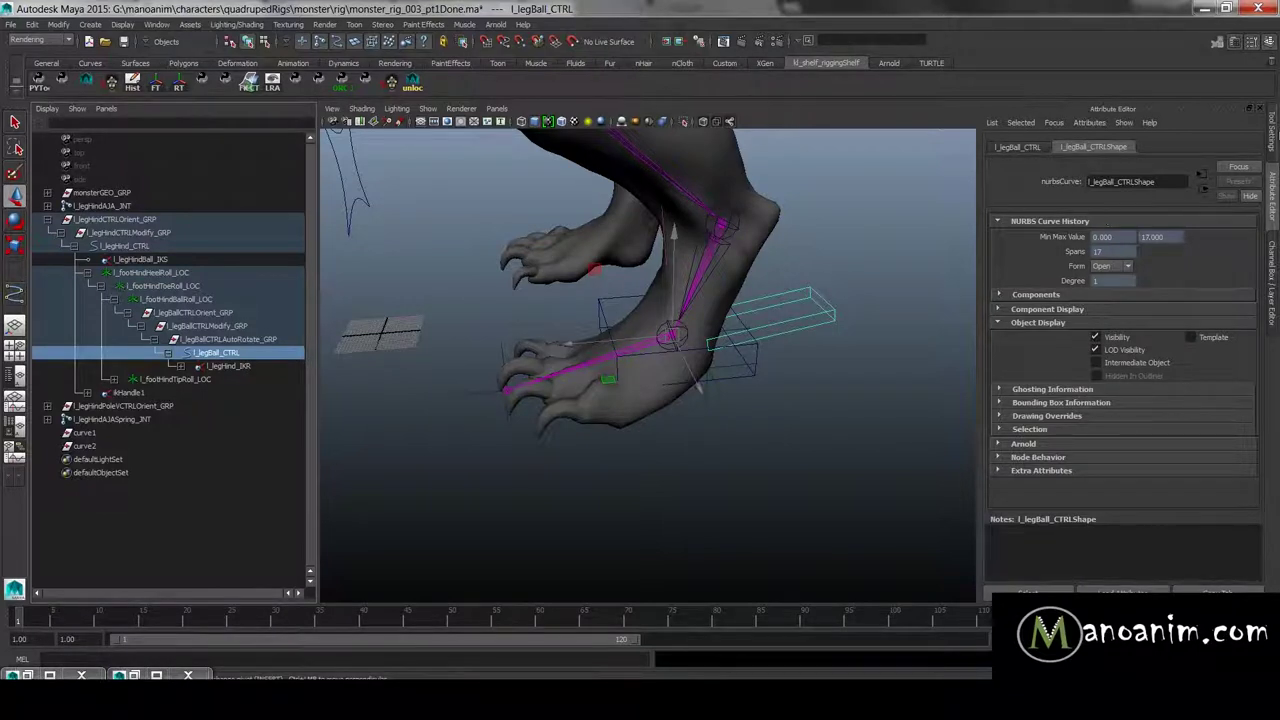
Step: Enable drawing overrides on l_legBall_CTRLShape and set its override colour to green
click(1030, 148)
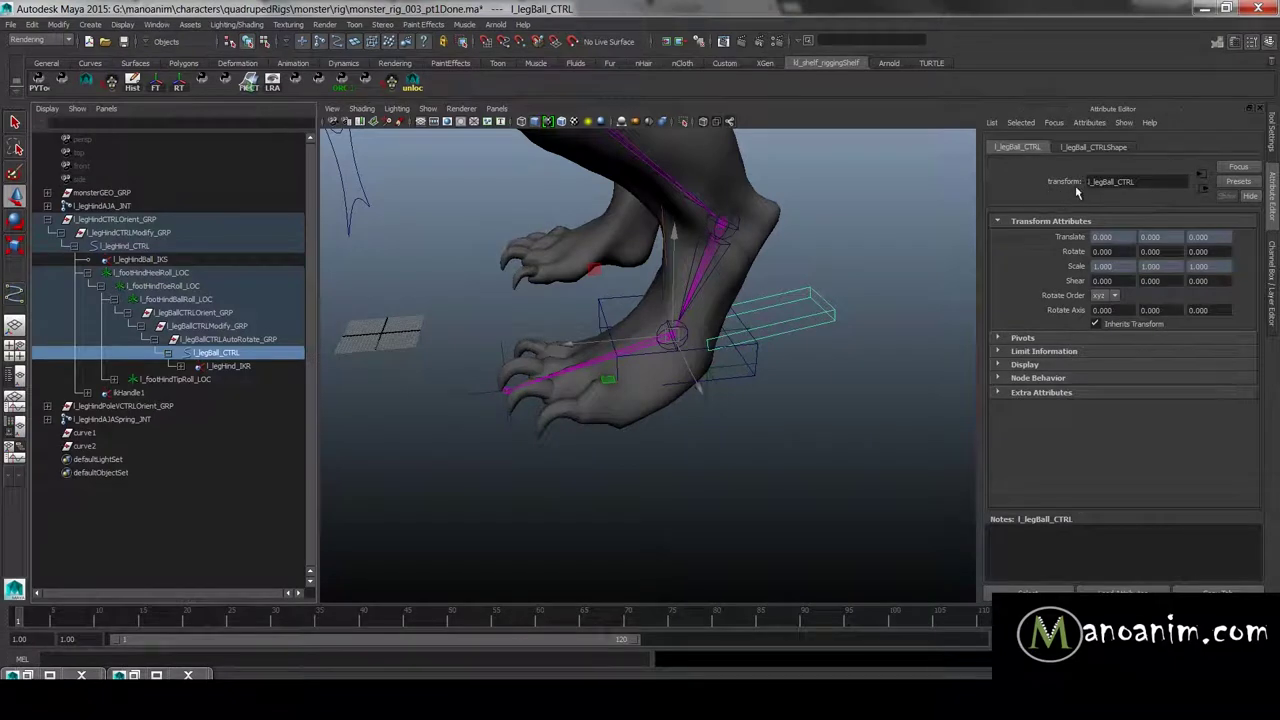
key(ctrl+a)
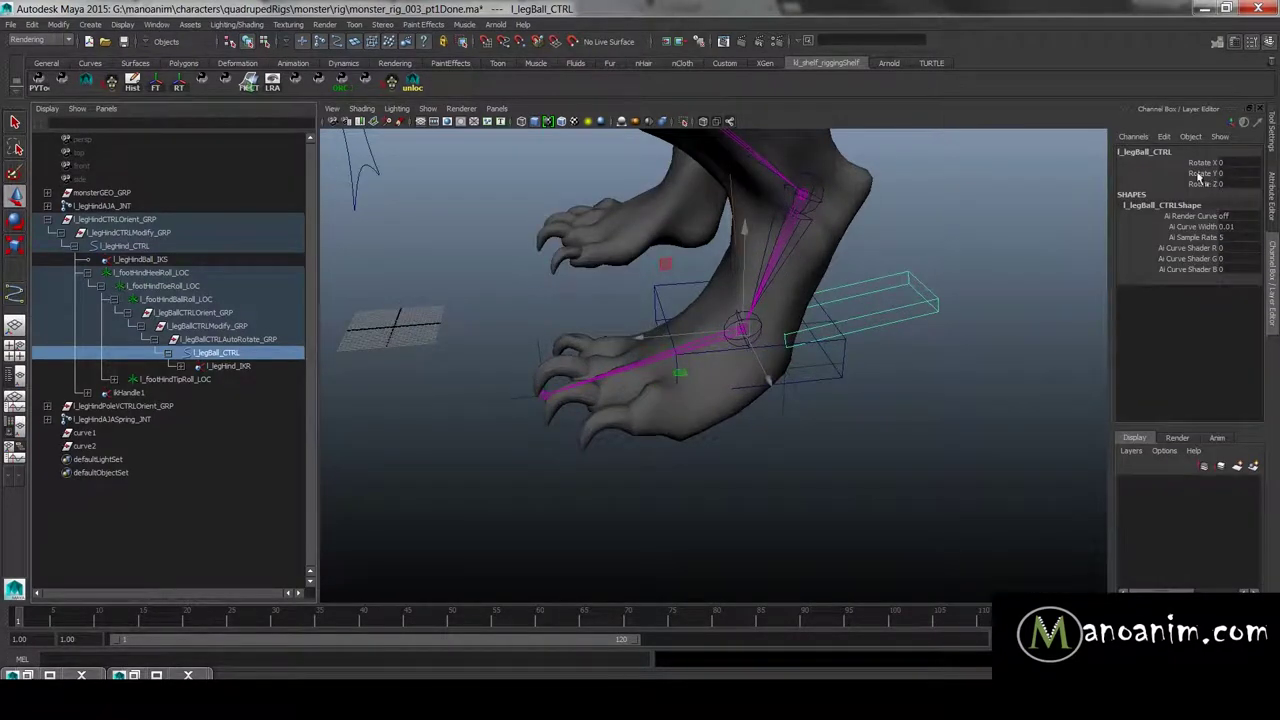
key(ctrl+a)
click(1093, 147)
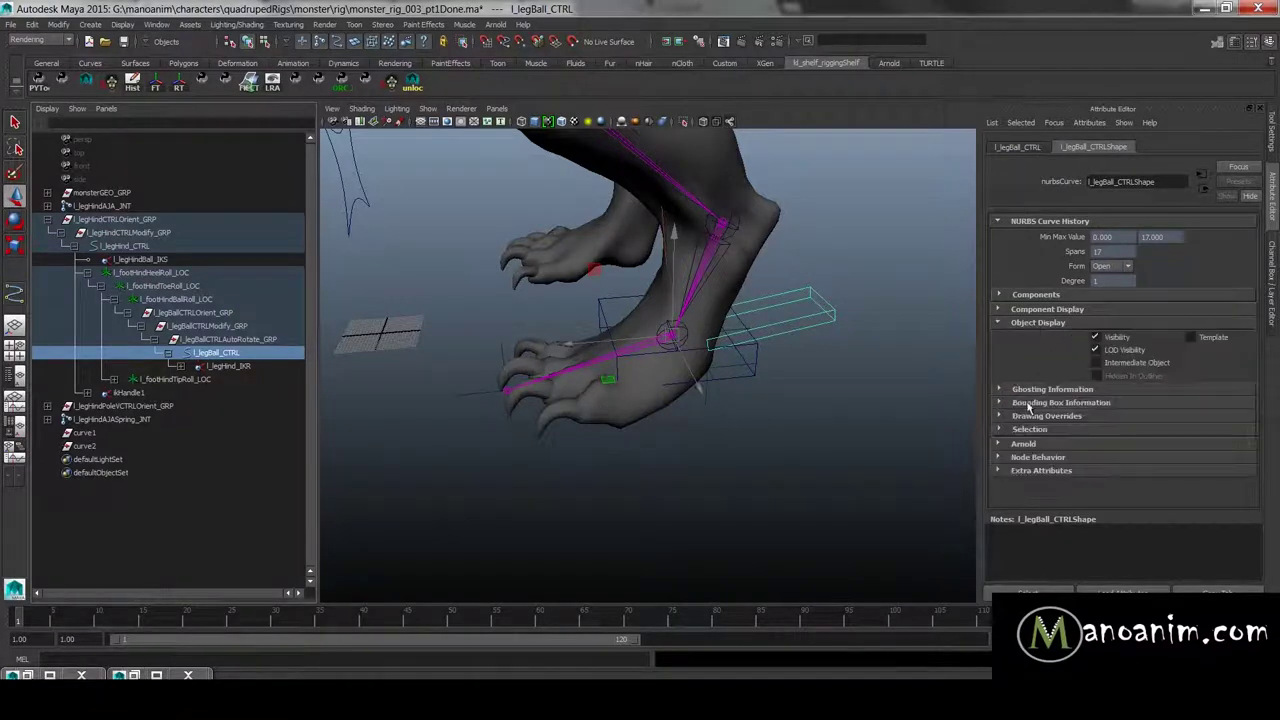
click(1040, 418)
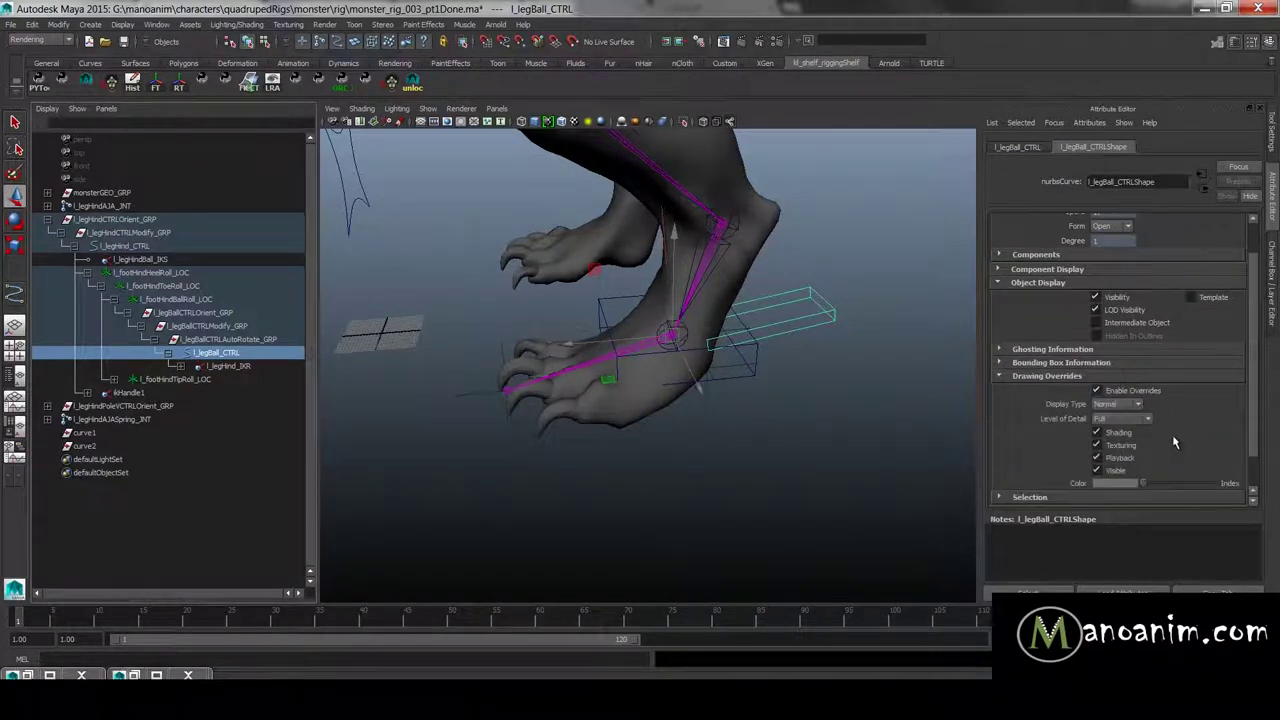
scroll(1160, 465, down, 2)
drag(1153, 446, 1197, 445)
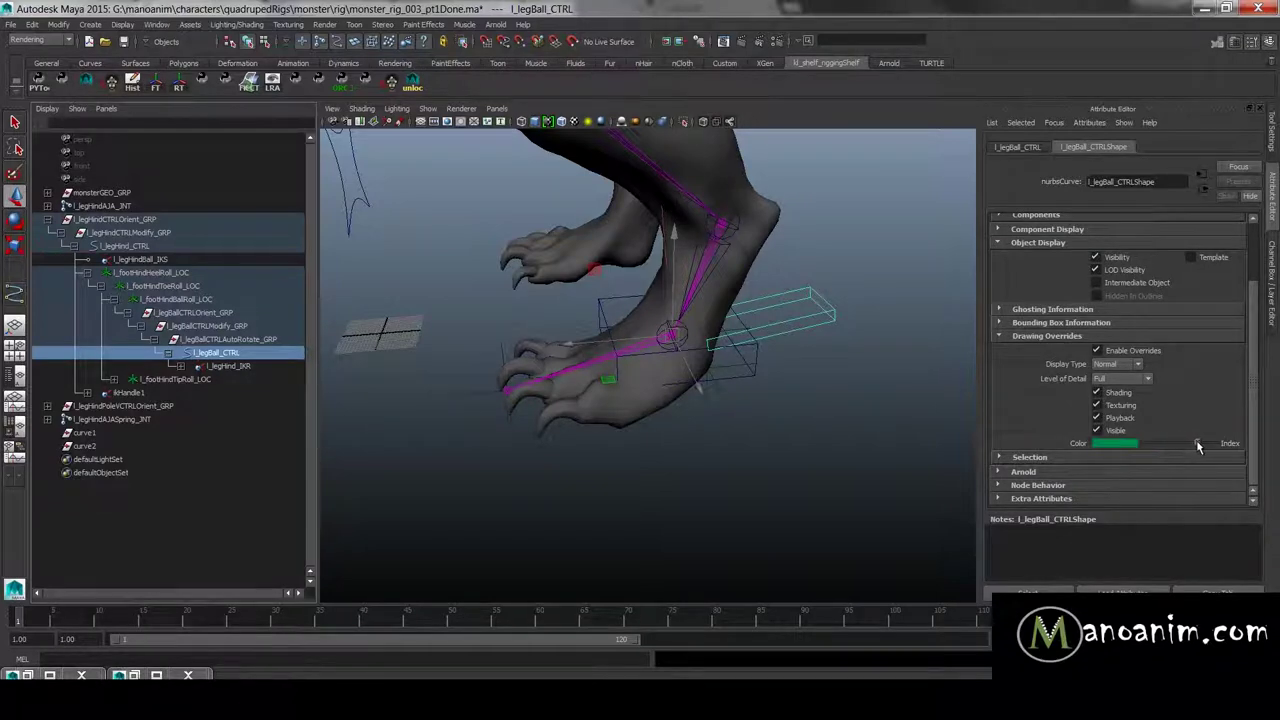
Step: Compare the override settings of the l_legHind_CTRL and l_legHindPoleV_CTRL shapes with those of the green ball control
alt+right_drag(774, 391, 694, 409)
alt+drag(694, 409, 749, 406)
alt+drag(722, 455, 787, 405)
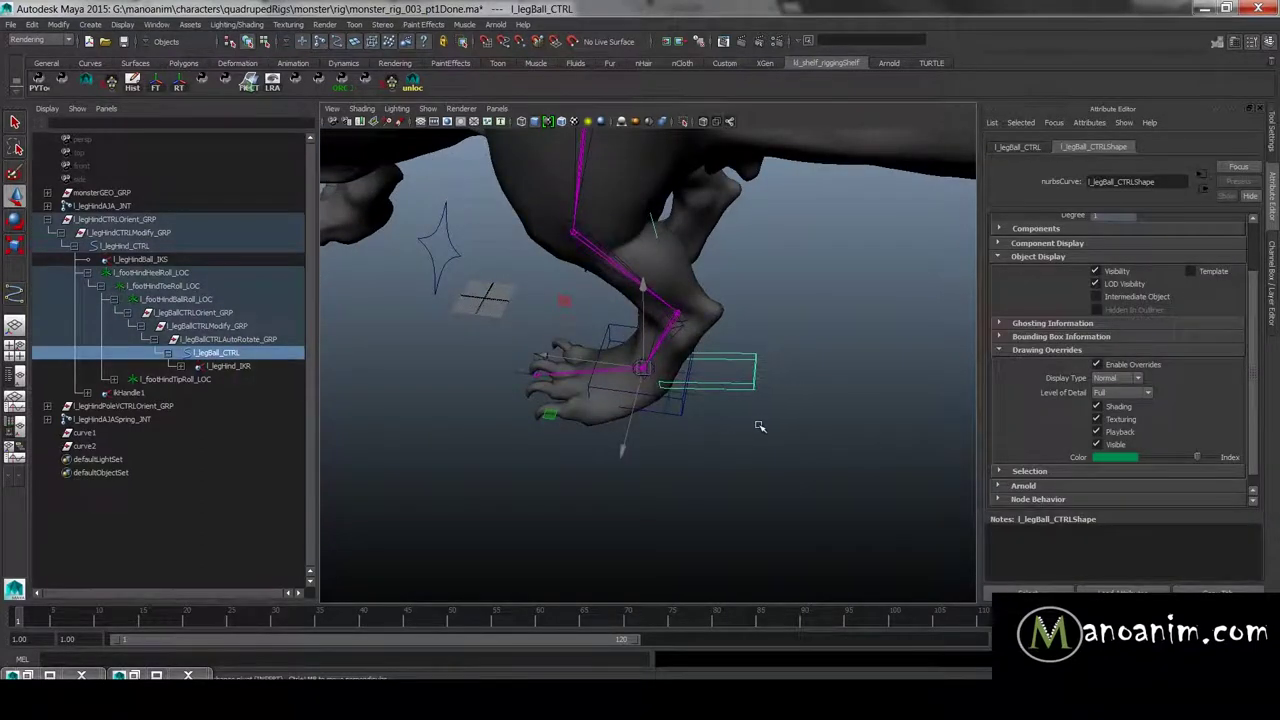
click(681, 415)
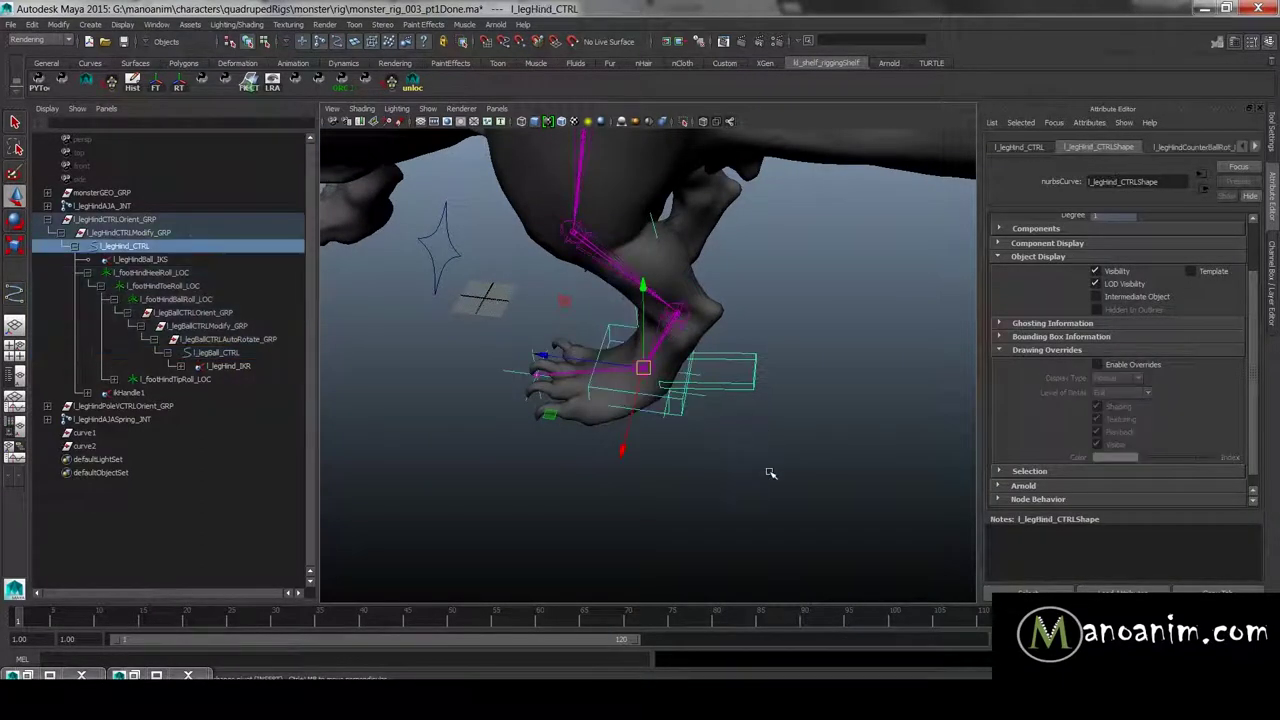
click(773, 431)
drag(471, 230, 440, 266)
click(440, 267)
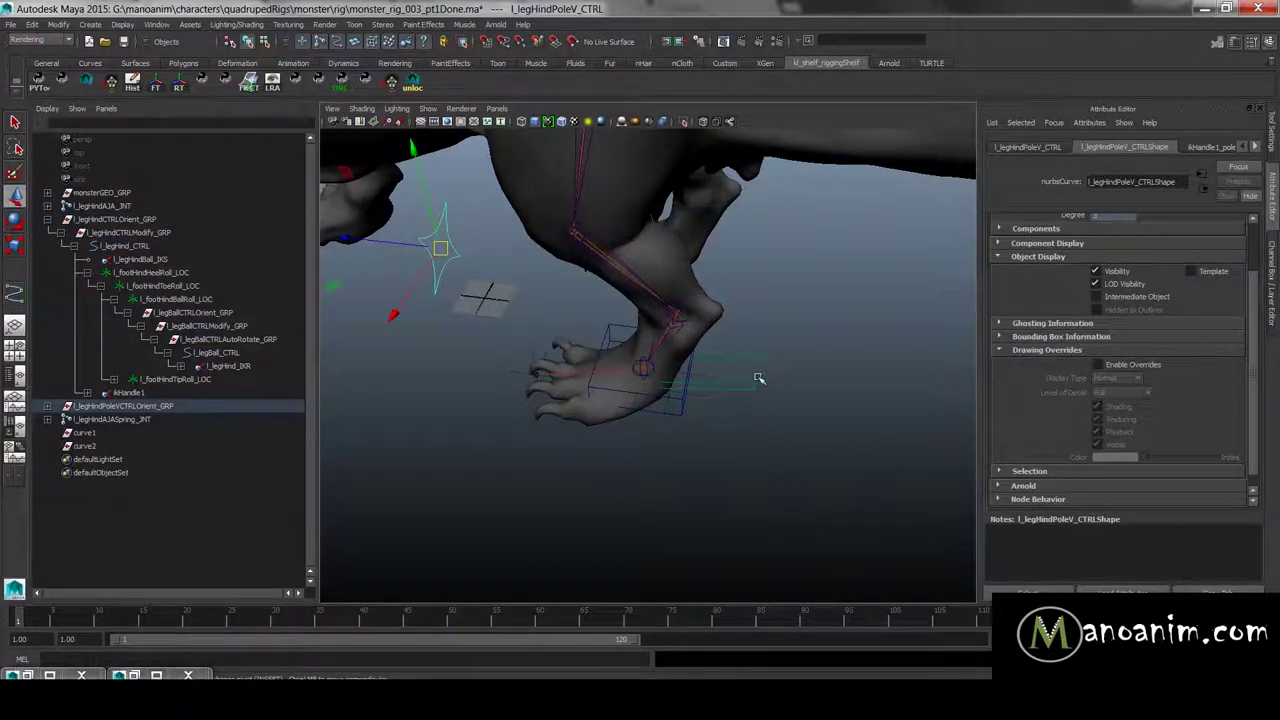
click(797, 357)
Step: Examine the green l_legBall_CTRL curve behind the foot from several angles, selected and deselected
alt+drag(797, 357, 829, 404)
scroll(724, 382, up, 3)
click(692, 365)
click(759, 358)
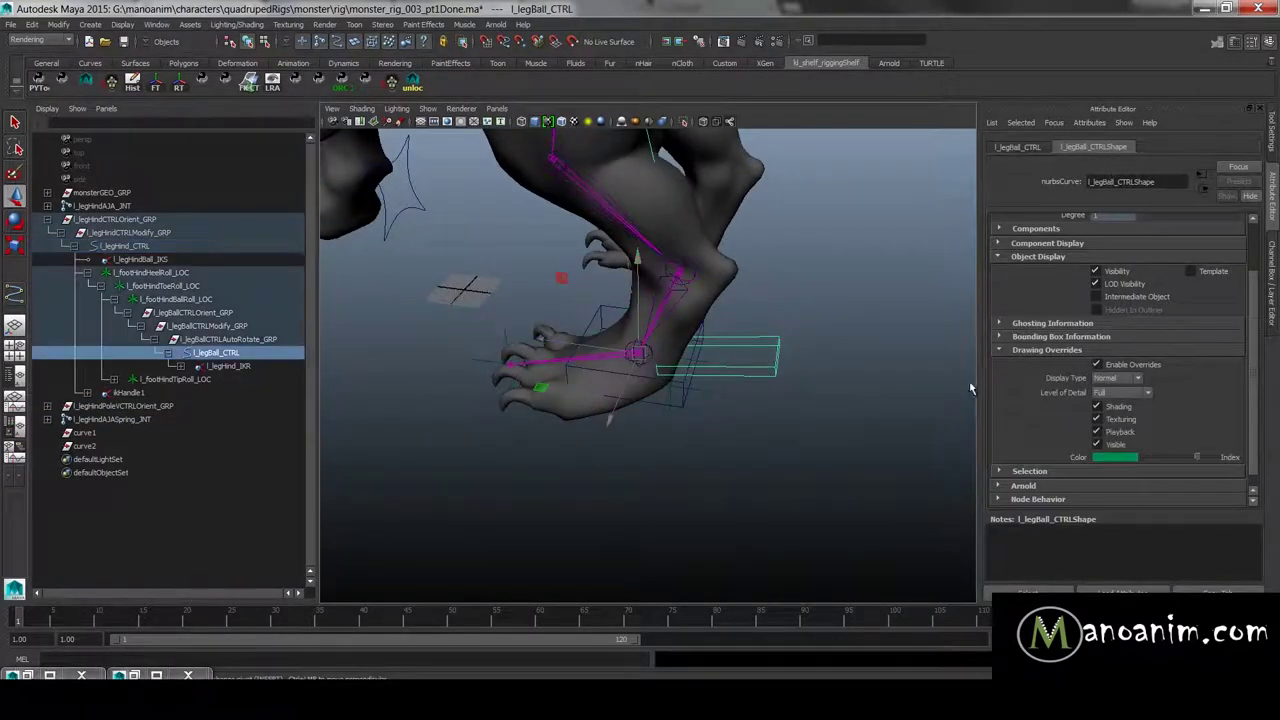
alt+drag(802, 354, 880, 336)
alt+drag(755, 284, 757, 272)
alt+drag(775, 294, 724, 329)
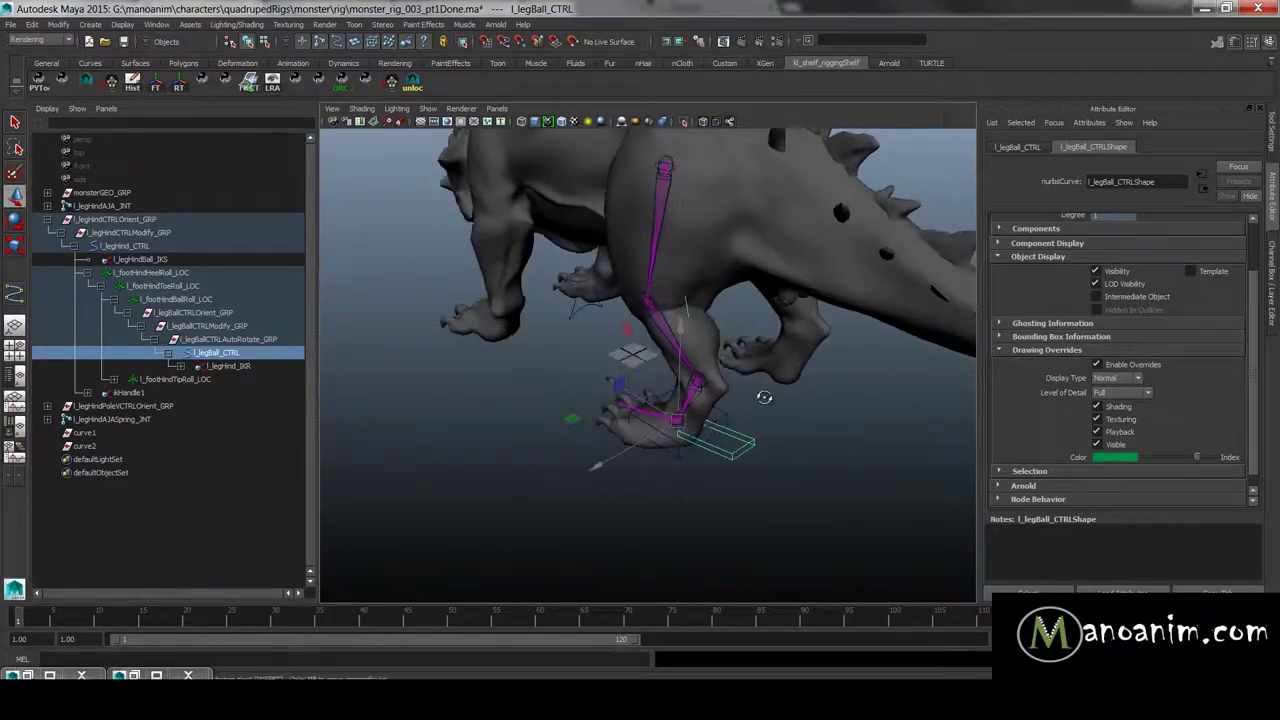
alt+drag(760, 394, 790, 405)
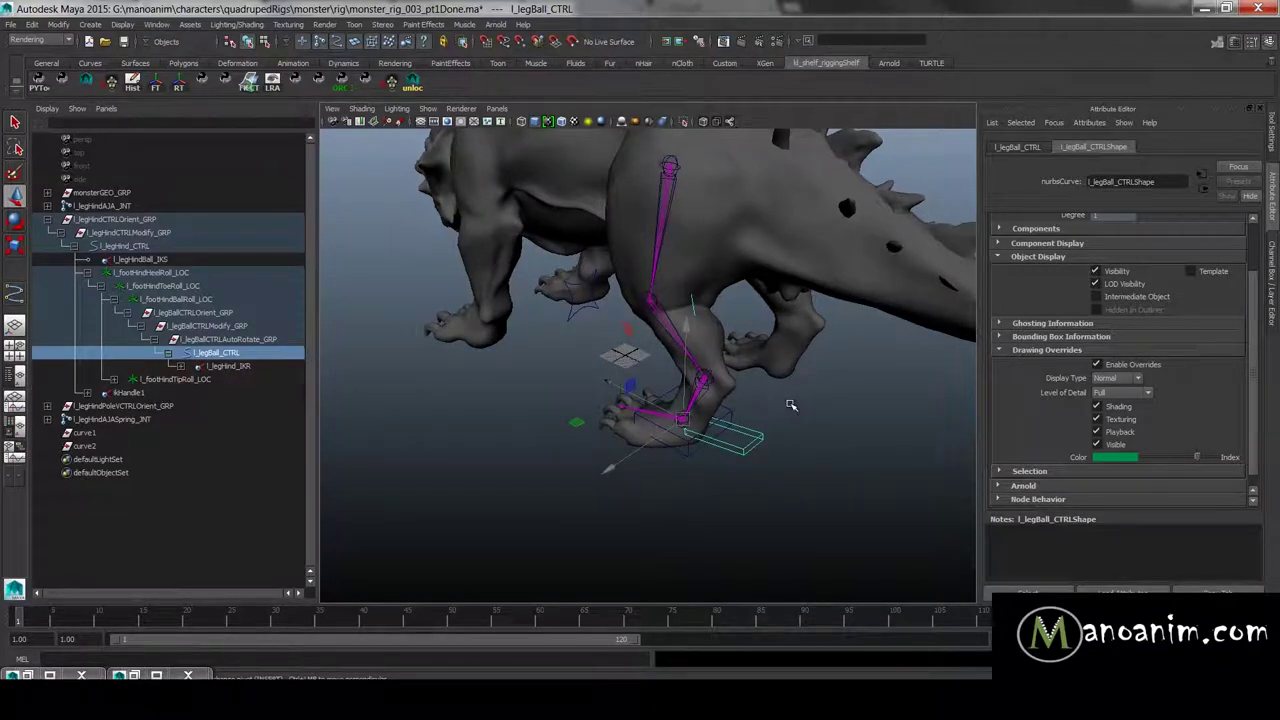
click(875, 429)
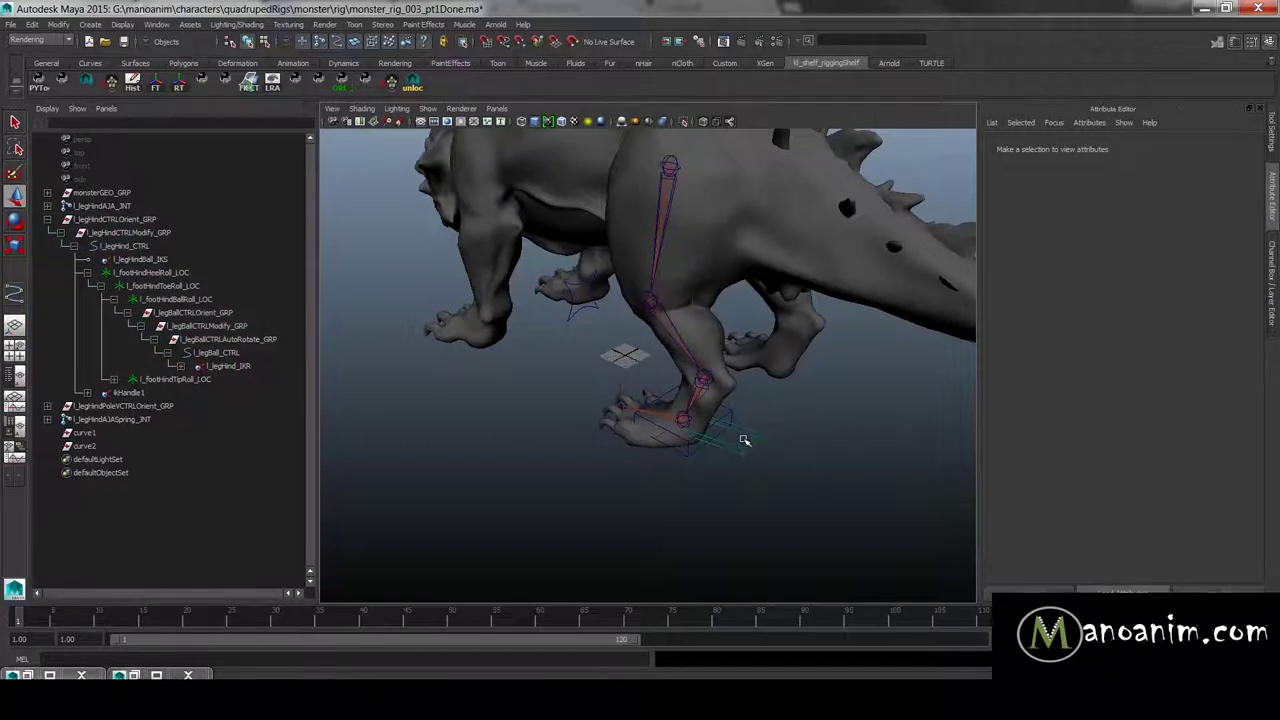
Step: Change the override colour of l_legBall_CTRLShape to bright blue and check it on the foot
click(751, 450)
drag(1201, 458, 1157, 464)
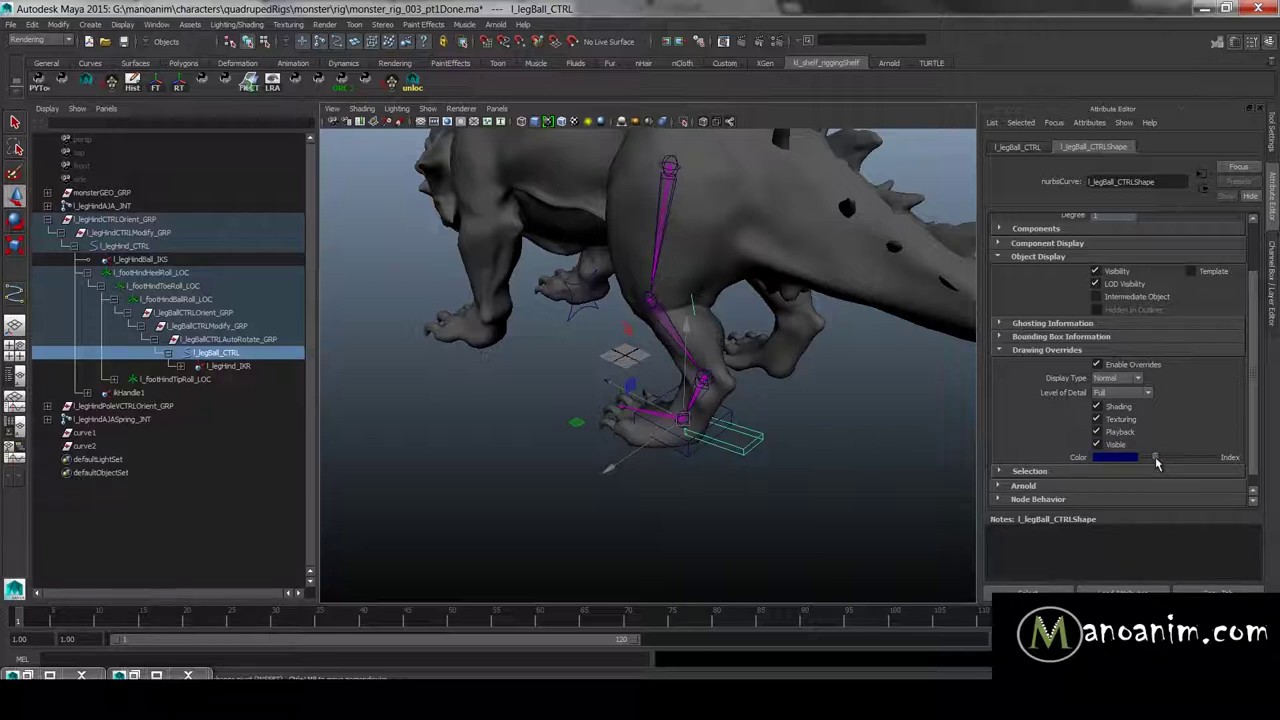
drag(1157, 462, 1160, 461)
click(851, 524)
alt+drag(697, 471, 829, 491)
scroll(770, 466, up, 3)
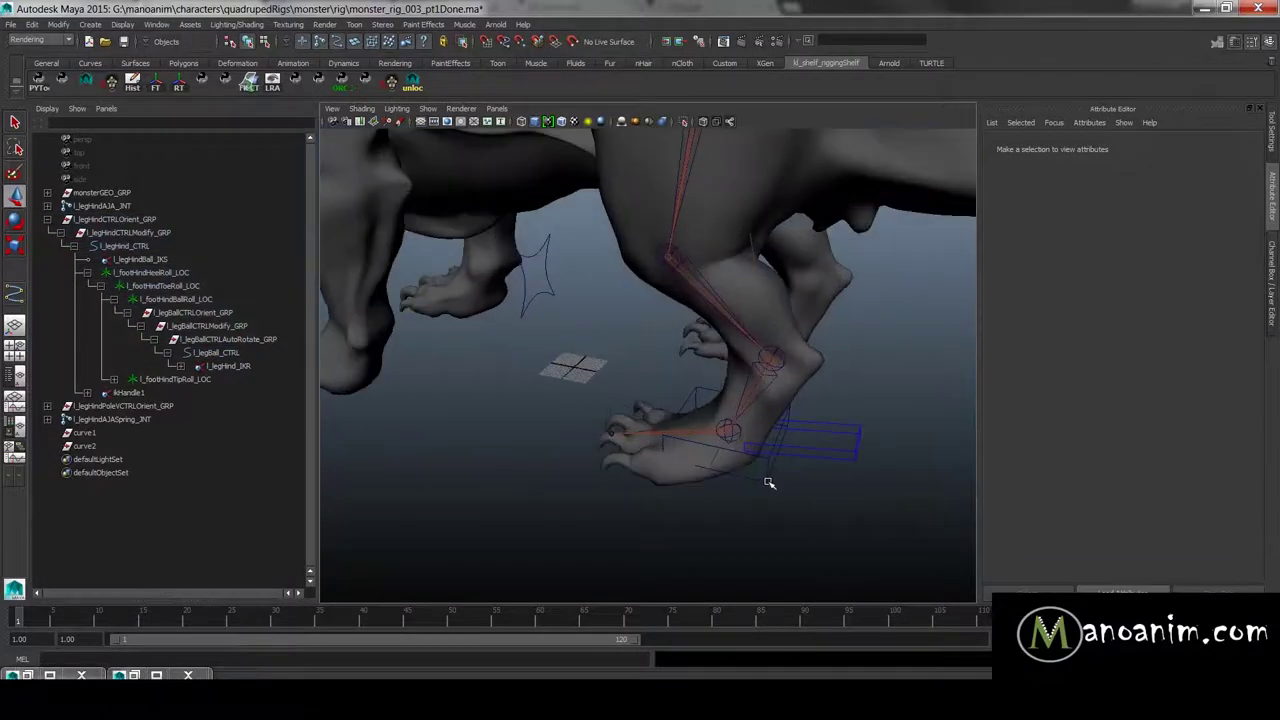
Step: Enable drawing overrides on l_legHind_CTRLShape and set its override colour to the same bright blue
click(770, 481)
click(1133, 366)
click(1158, 460)
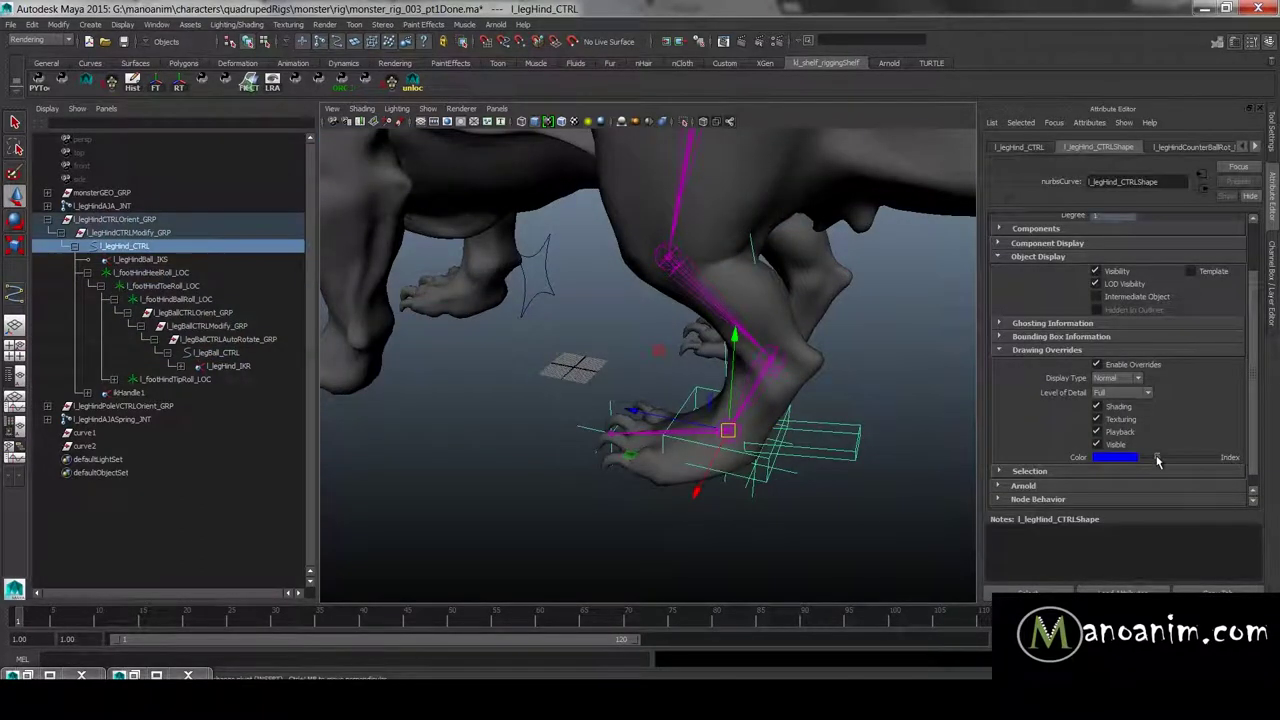
click(812, 500)
alt+drag(849, 497, 748, 448)
alt+right_drag(748, 448, 889, 503)
Step: Try a different override colour on l_legBall_CTRLShape, check it beside the foot control, and undo the colour change
click(891, 506)
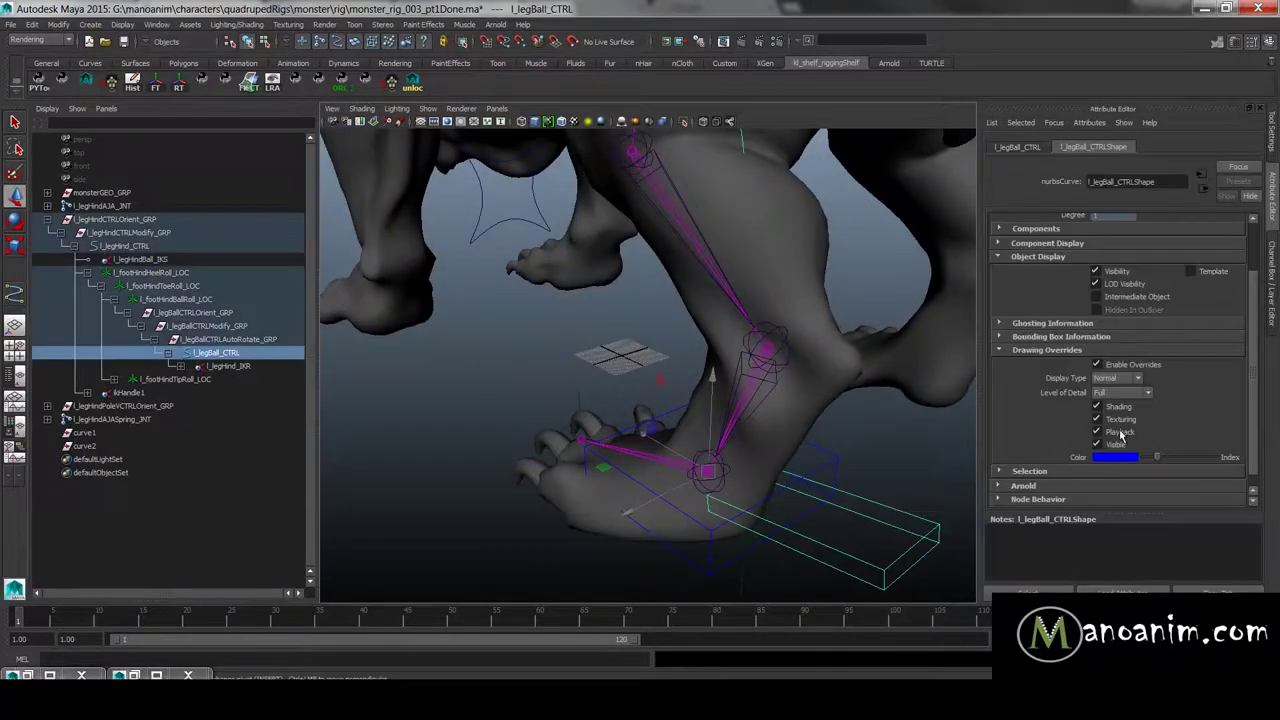
mouse_move(1168, 458)
mouse_down()
mouse_move(1232, 460)
mouse_move(1200, 459)
mouse_up()
click(875, 465)
alt+drag(923, 477, 792, 443)
alt+right_drag(736, 443, 920, 560)
alt+drag(885, 452, 846, 468)
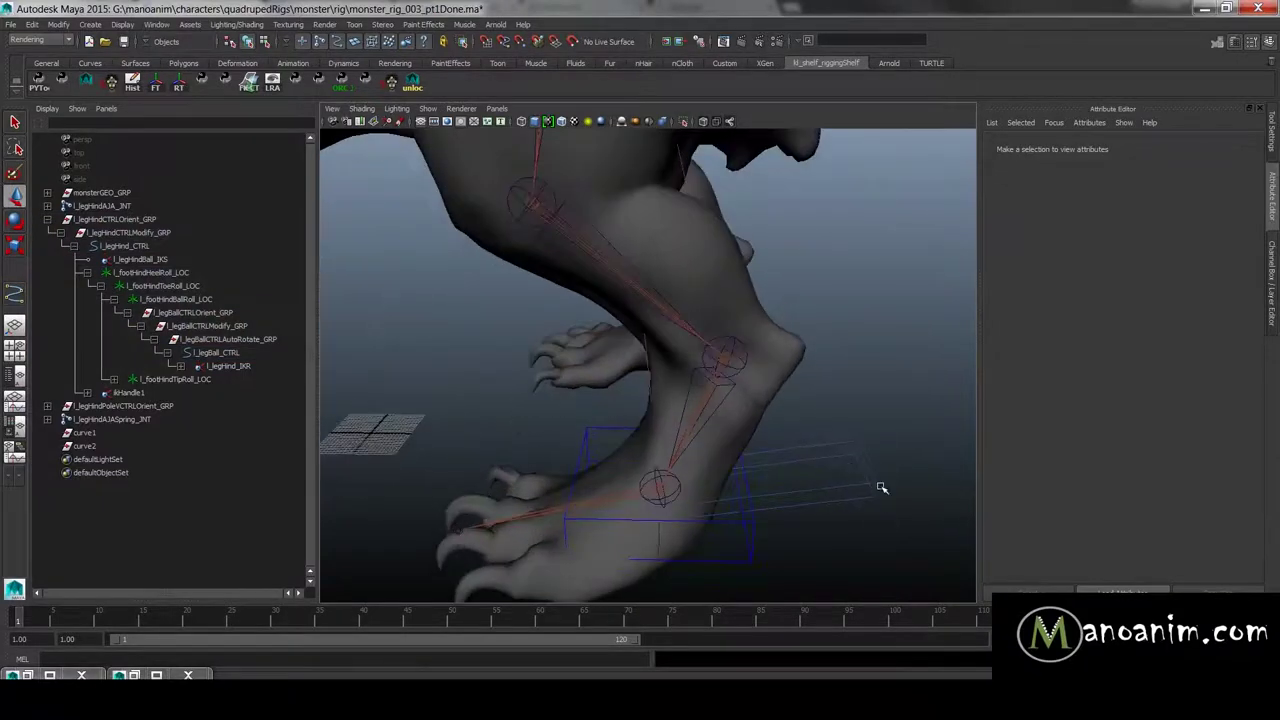
key(ctrl+z)
key(ctrl+z)
click(877, 363)
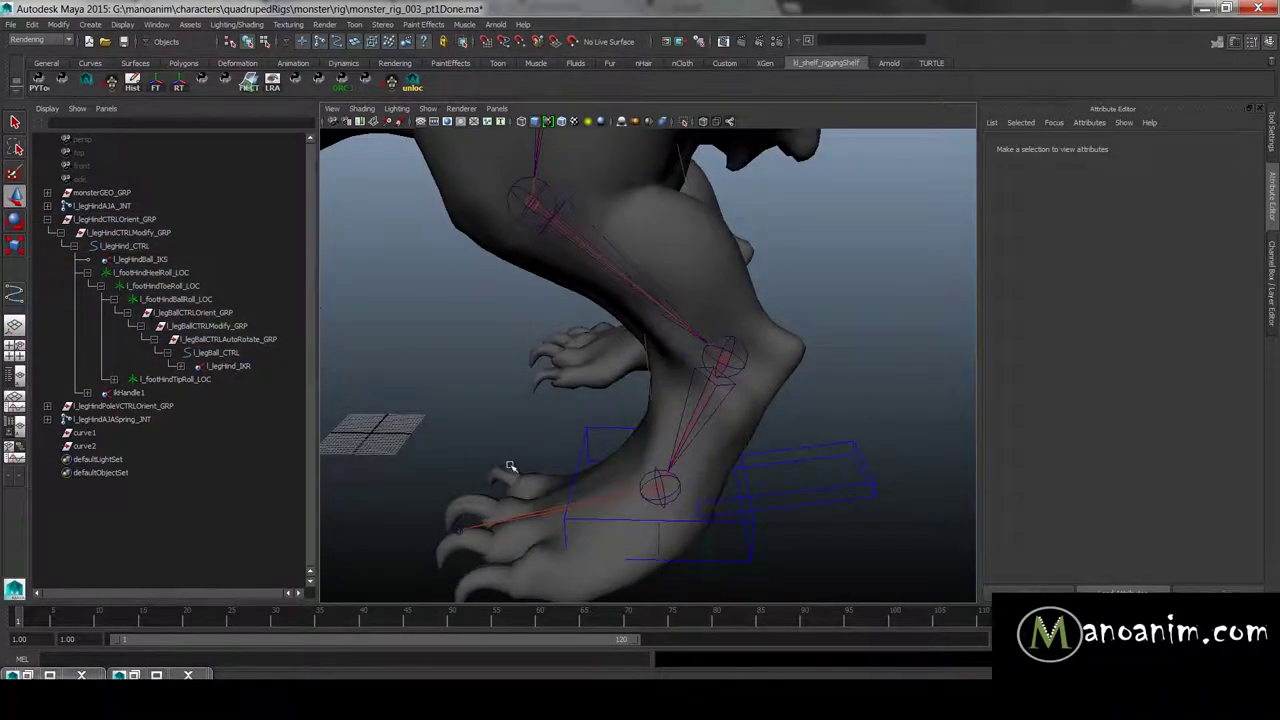
Step: Try nudging the left hind foot control slightly and undo the move
alt+right_drag(837, 470, 697, 417)
alt+drag(788, 476, 770, 457)
click(428, 290)
alt+drag(524, 348, 503, 354)
click(729, 475)
mouse_move(663, 448)
mouse_down()
mouse_move(695, 515)
mouse_move(655, 487)
mouse_move(709, 516)
mouse_move(680, 375)
mouse_move(663, 430)
mouse_move(686, 382)
mouse_move(706, 404)
mouse_move(668, 438)
mouse_up()
key(ctrl+z)
click(831, 358)
alt+drag(827, 421, 808, 420)
Step: Enable drawing overrides on l_legHindPoleV_CTRLShape, set its colour to bright blue, and check it from farther away
click(413, 340)
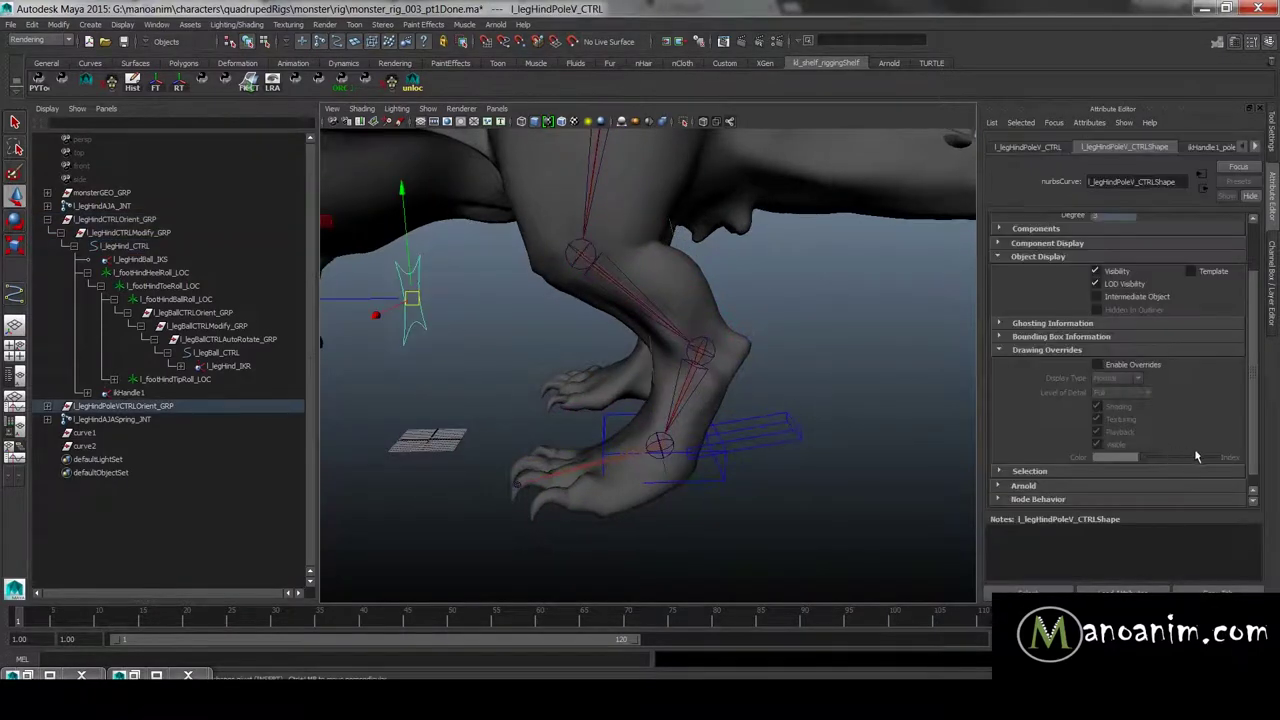
click(1136, 366)
drag(1160, 460, 1158, 460)
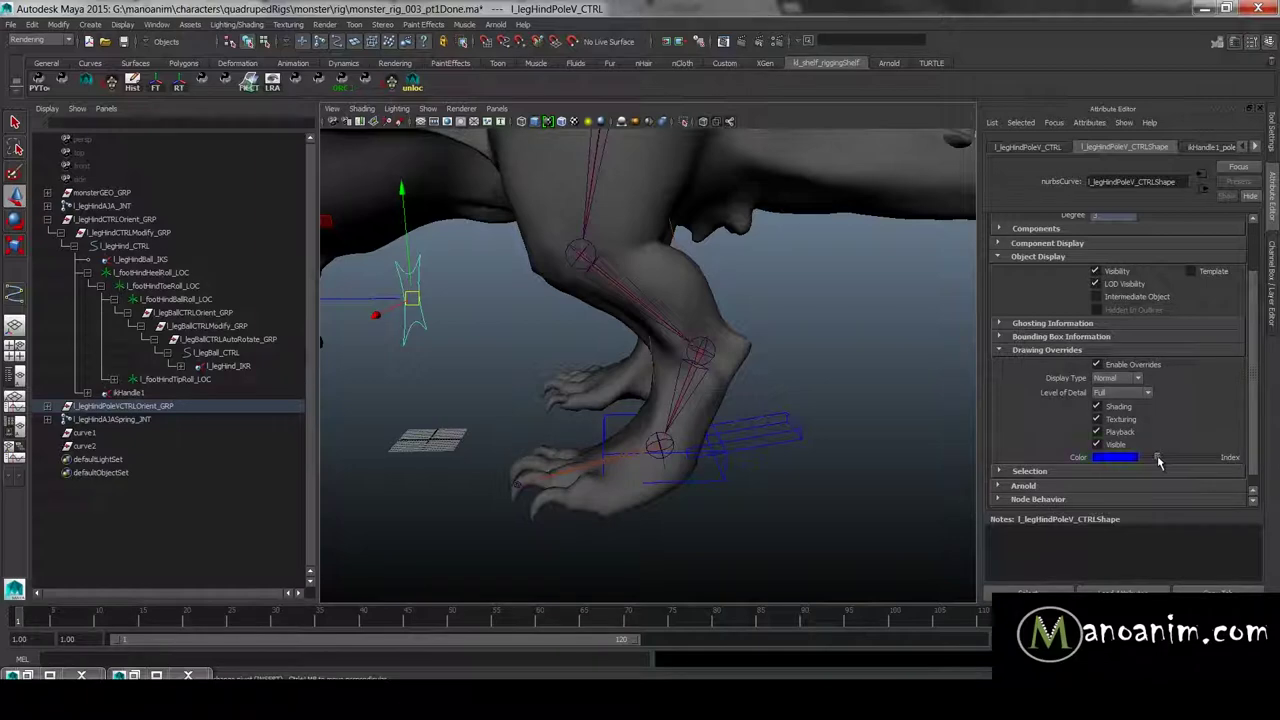
click(786, 304)
scroll(674, 386, down, 2)
mouse_move(674, 386)
alt+mouse_down()
mouse_move(658, 389)
mouse_move(679, 392)
alt+mouse_up()
click(503, 312)
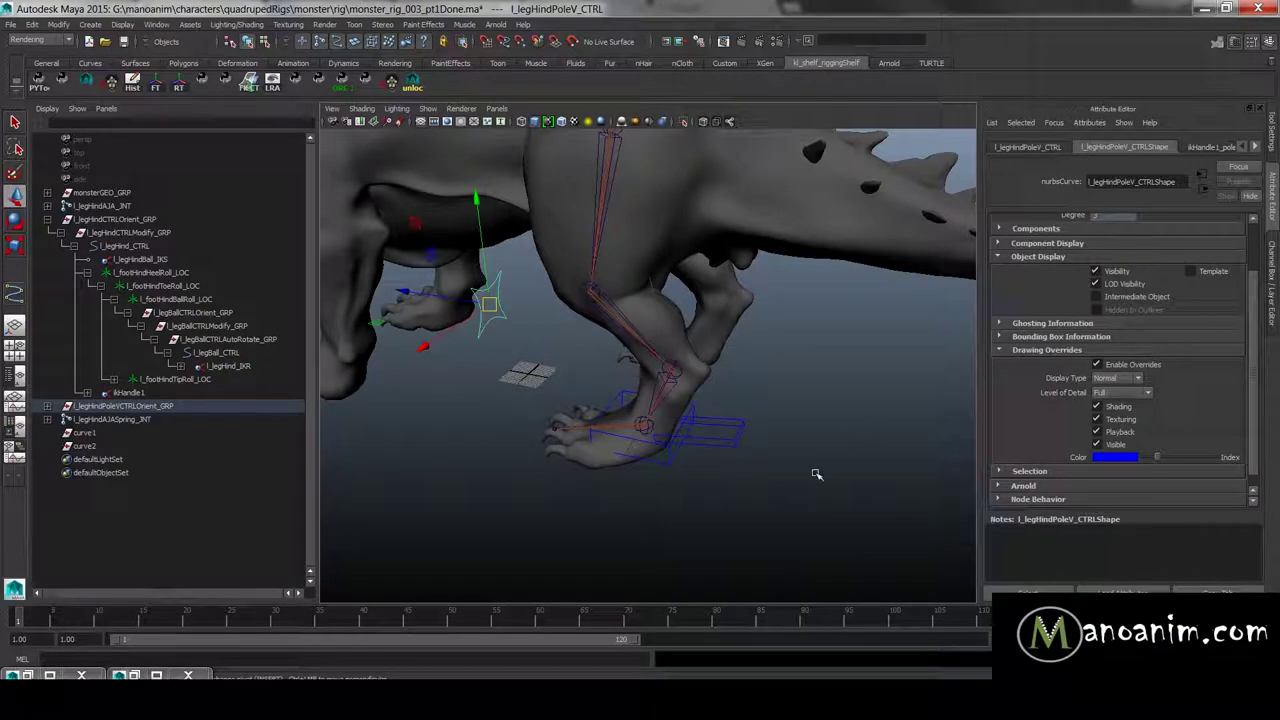
click(843, 434)
alt+drag(843, 434, 560, 348)
Step: Collapse the l_legHindCTRLOrient_GRP hierarchy and delete the leftover curve1 and curve2
click(48, 220)
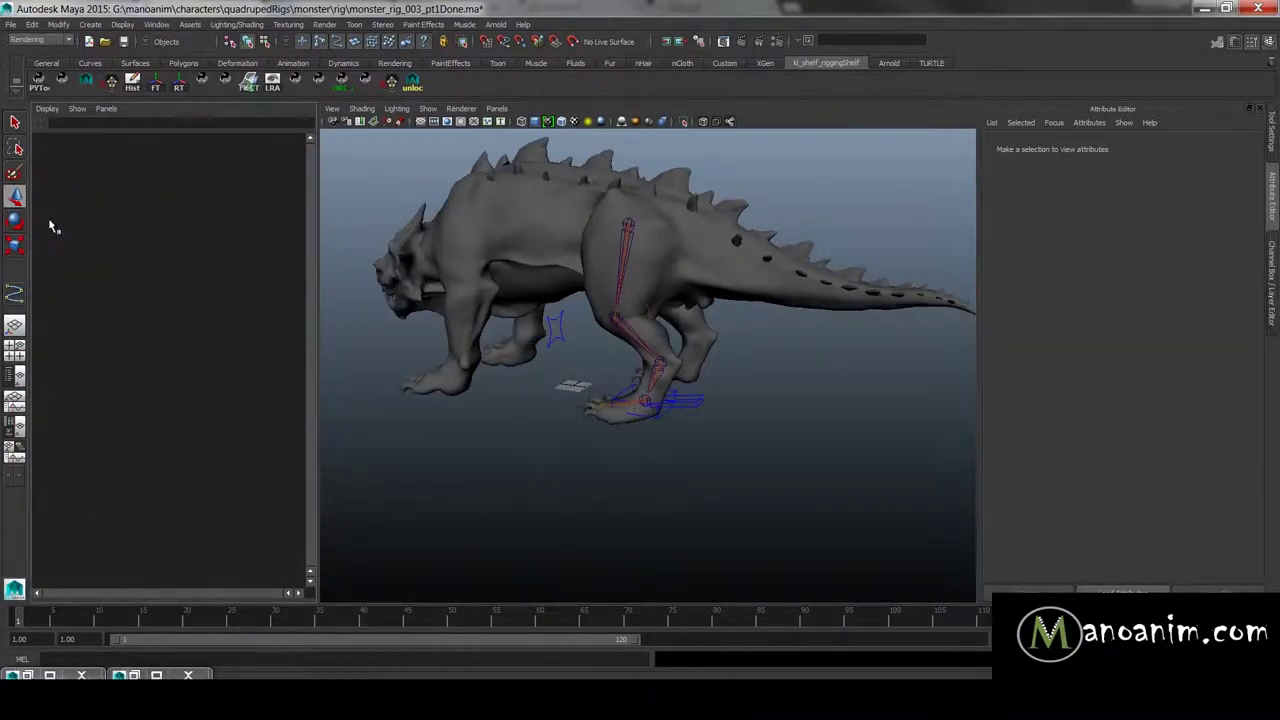
drag(114, 247, 111, 207)
drag(104, 260, 112, 274)
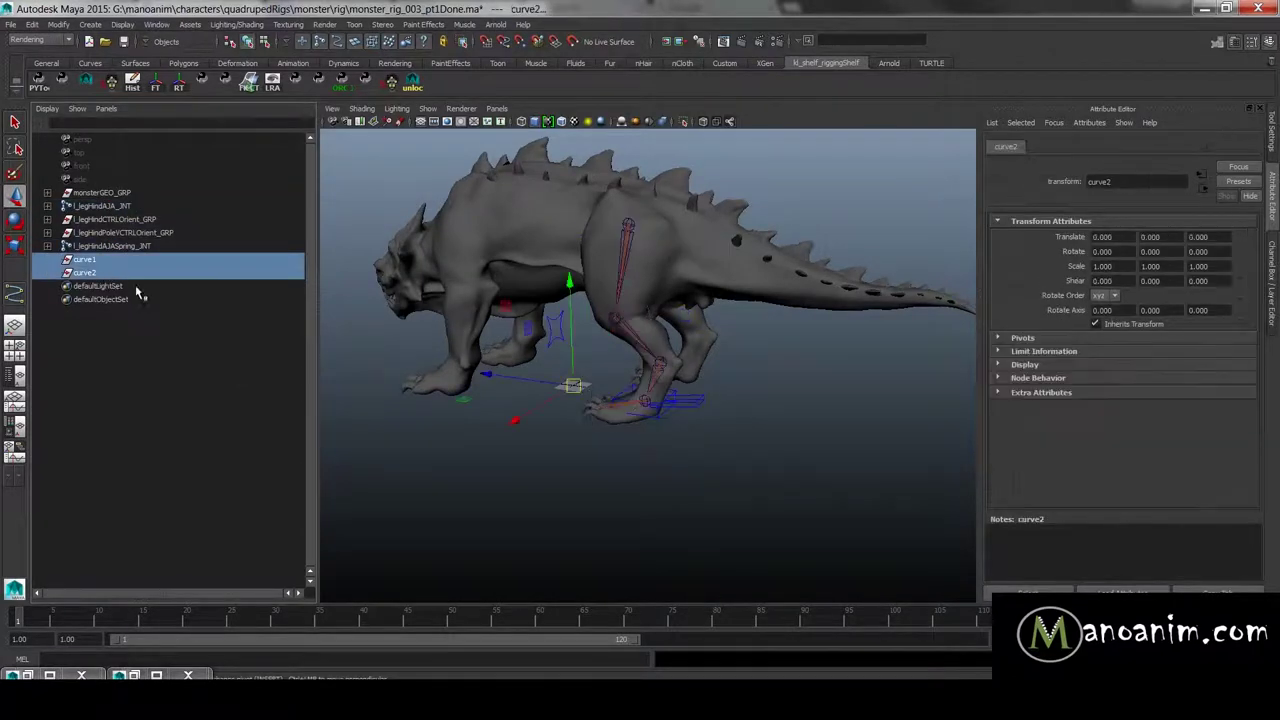
key(Delete)
alt+right_drag(549, 303, 717, 348)
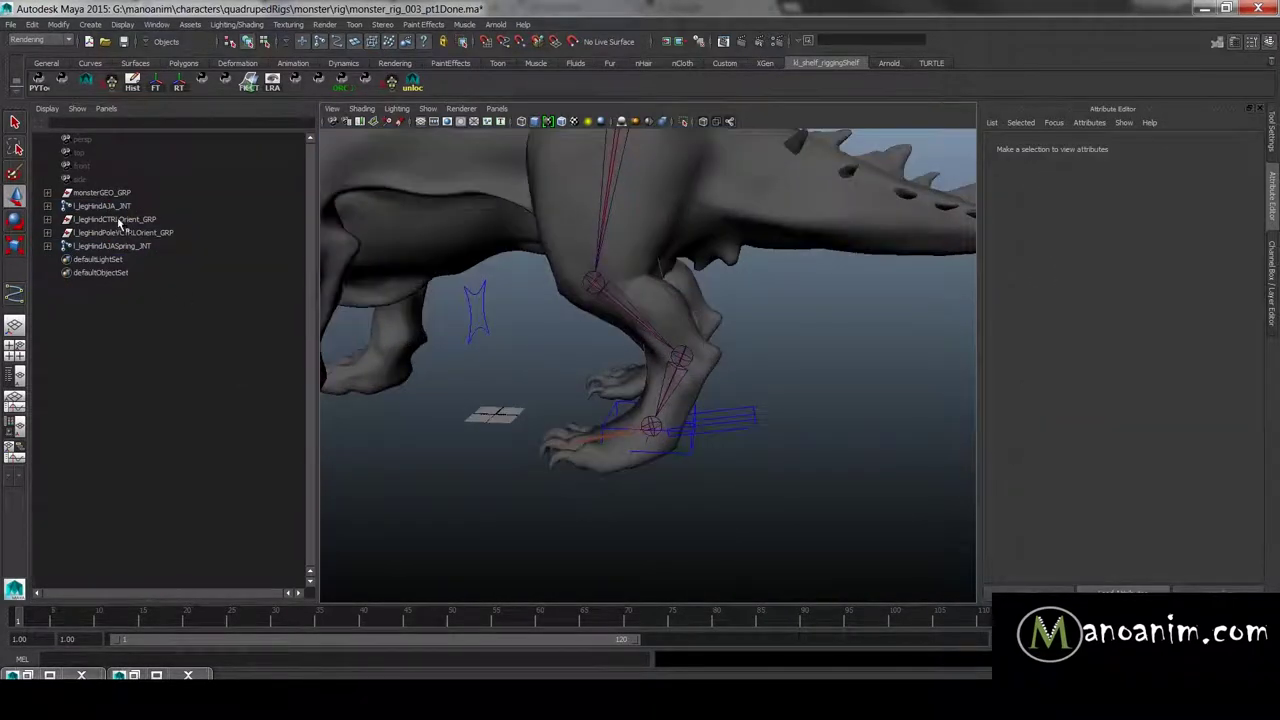
Step: Group the two hind leg joint chains and the two control orient groups, and name the group l_legHind_GRP
drag(130, 209, 128, 247)
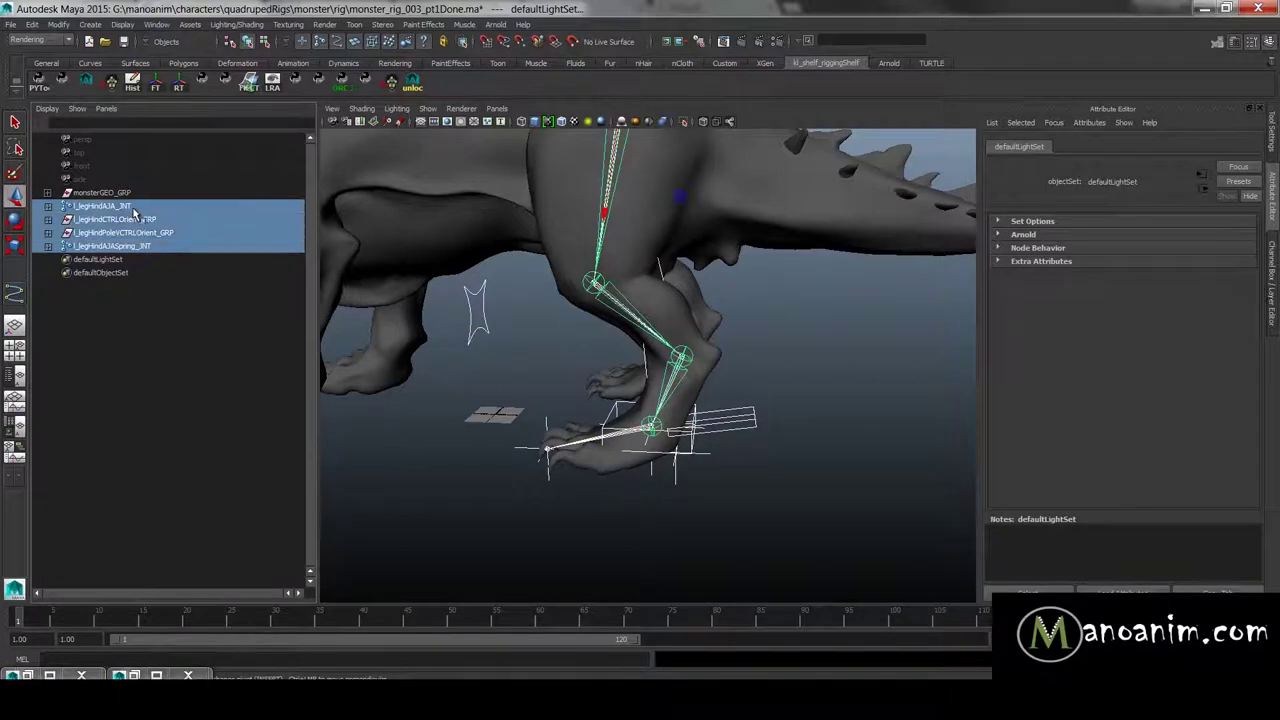
key(ctrl+g)
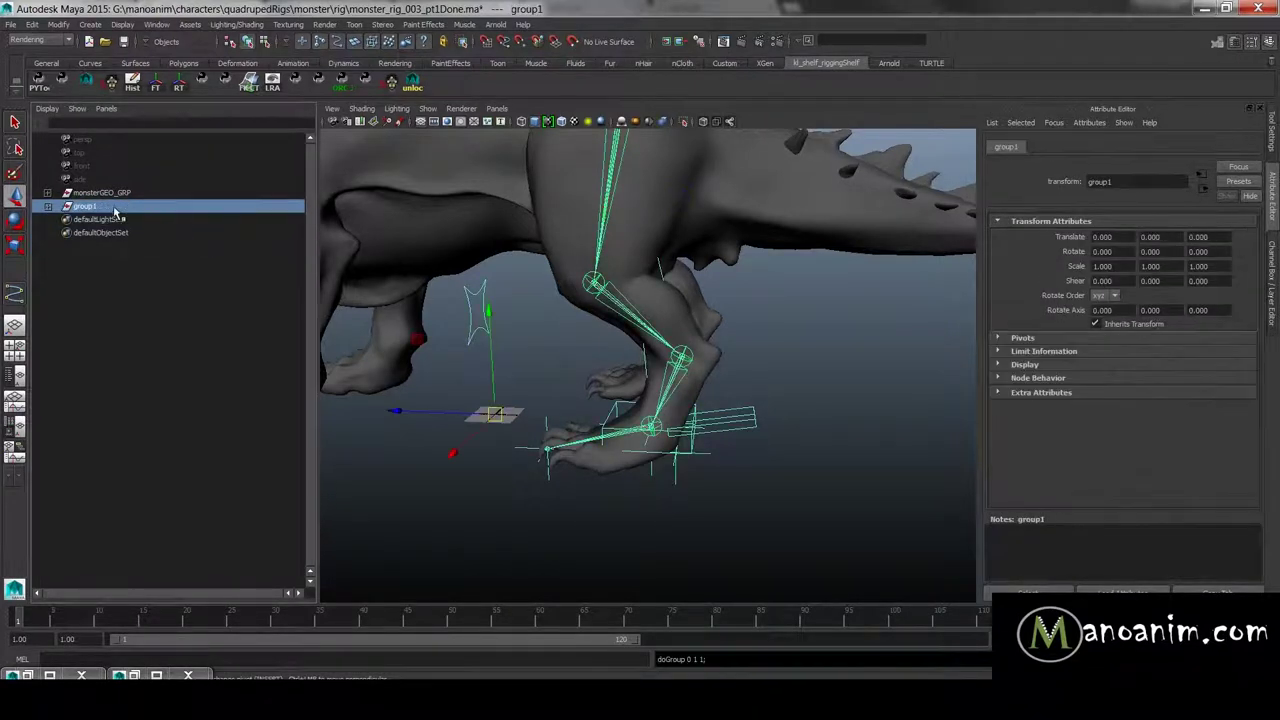
double_click(116, 206)
text(l_legHind_GRP)
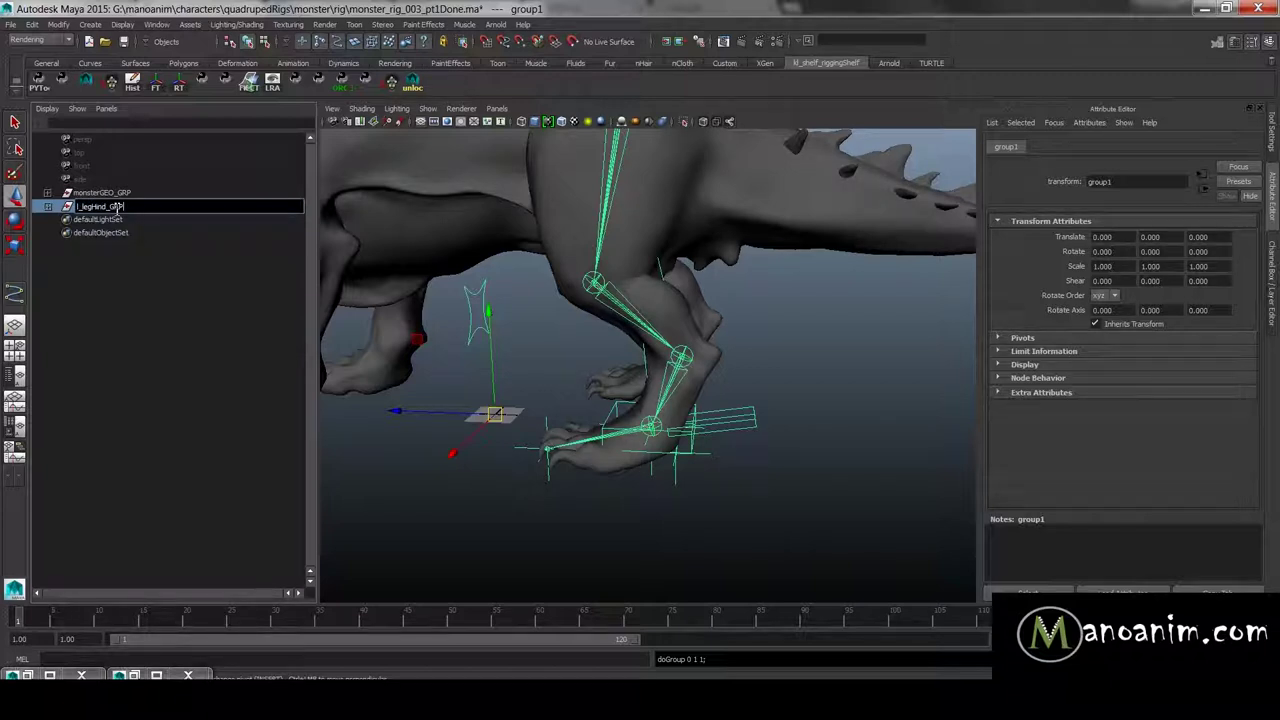
key(Return)
Step: Examine the left hind leg rig and its blue controls on the whole monster from several angles
click(846, 361)
scroll(800, 376, down, 3)
alt+drag(800, 376, 700, 330)
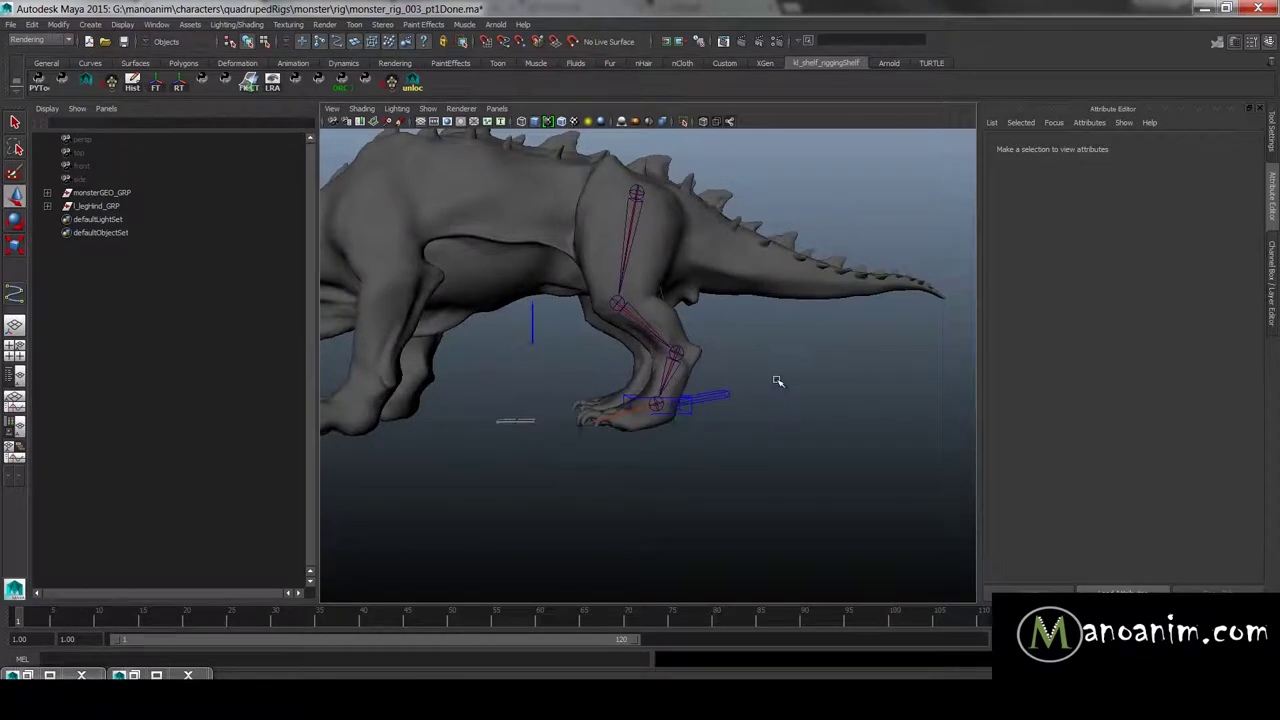
alt+drag(769, 380, 714, 392)
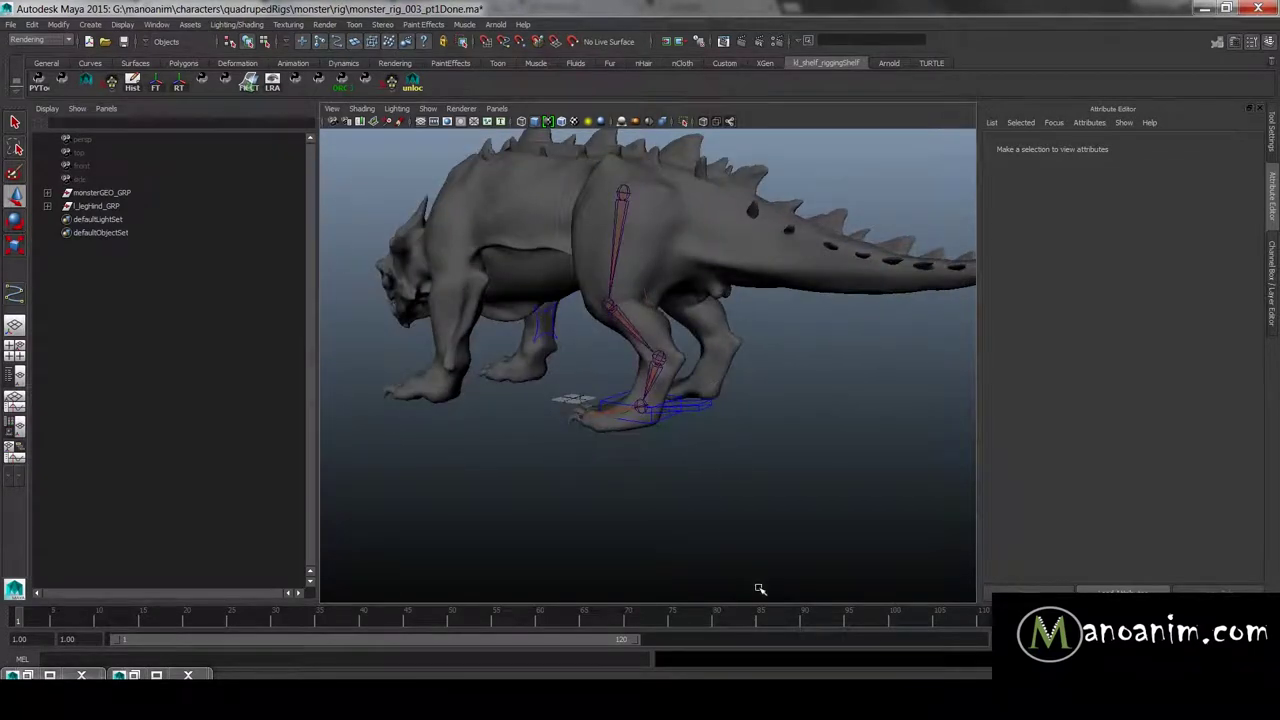
alt+drag(543, 409, 711, 237)
alt+drag(540, 289, 837, 377)
alt+drag(829, 420, 769, 371)
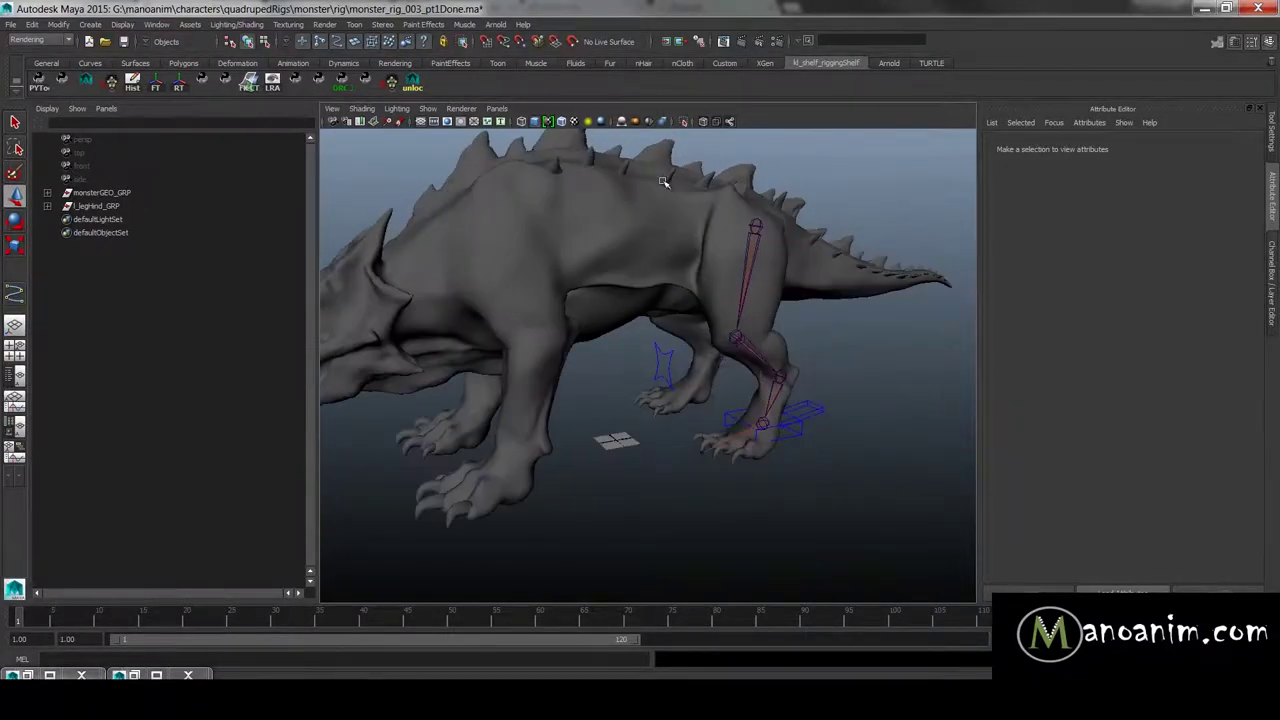
Step: Examine the left hind leg's pole vector control from several angles, selecting and deselecting it in front of the knee
mouse_move(634, 393)
alt+mouse_down()
mouse_move(663, 357)
mouse_move(643, 373)
alt+mouse_up()
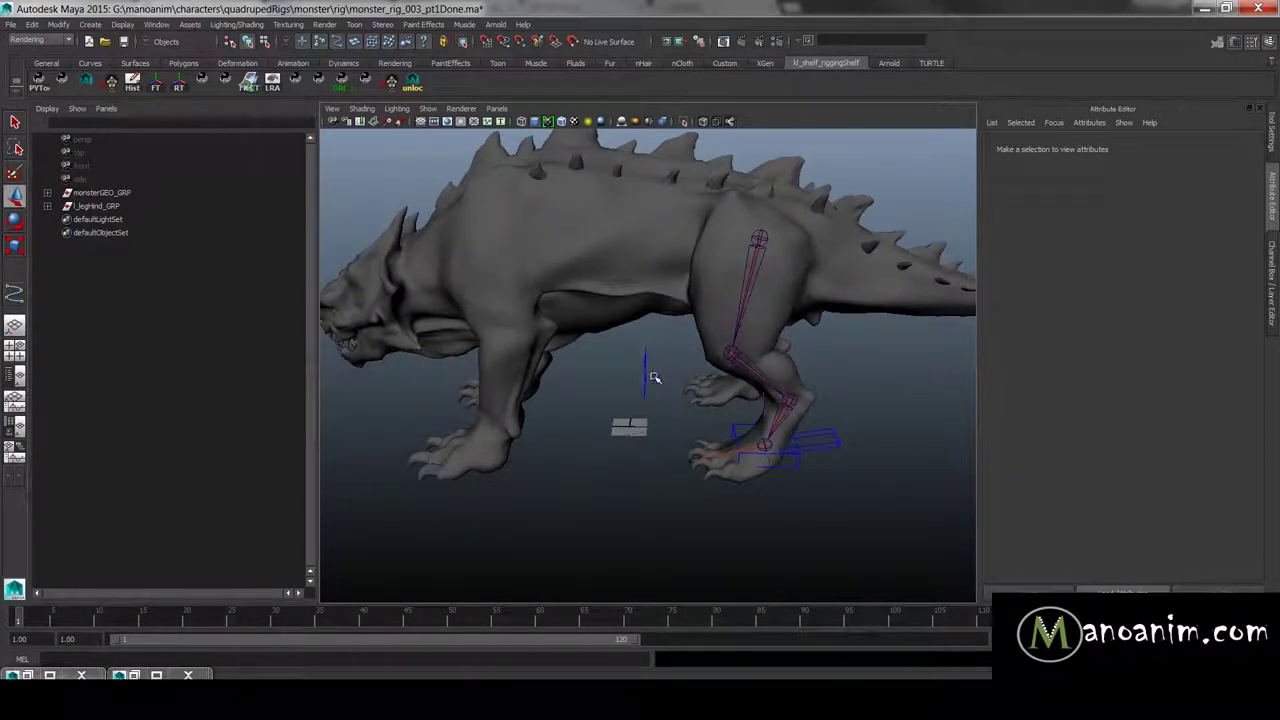
alt+drag(663, 343, 680, 366)
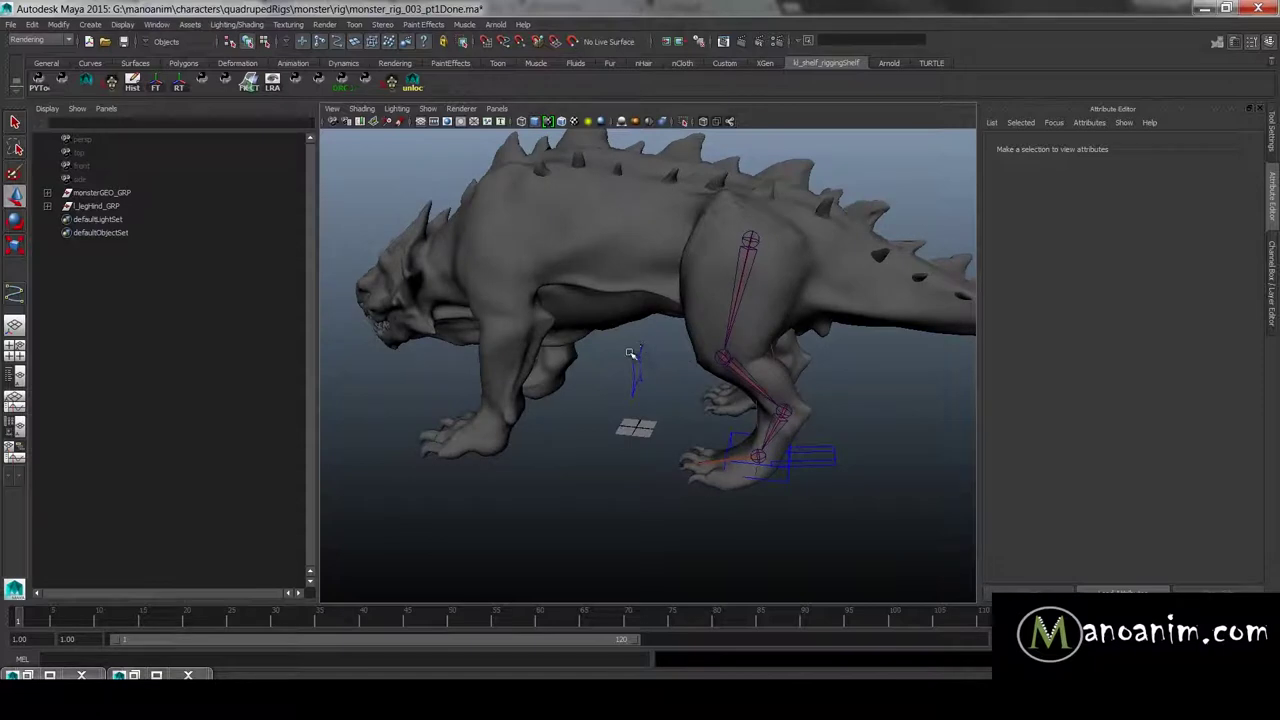
click(635, 352)
click(669, 354)
click(640, 369)
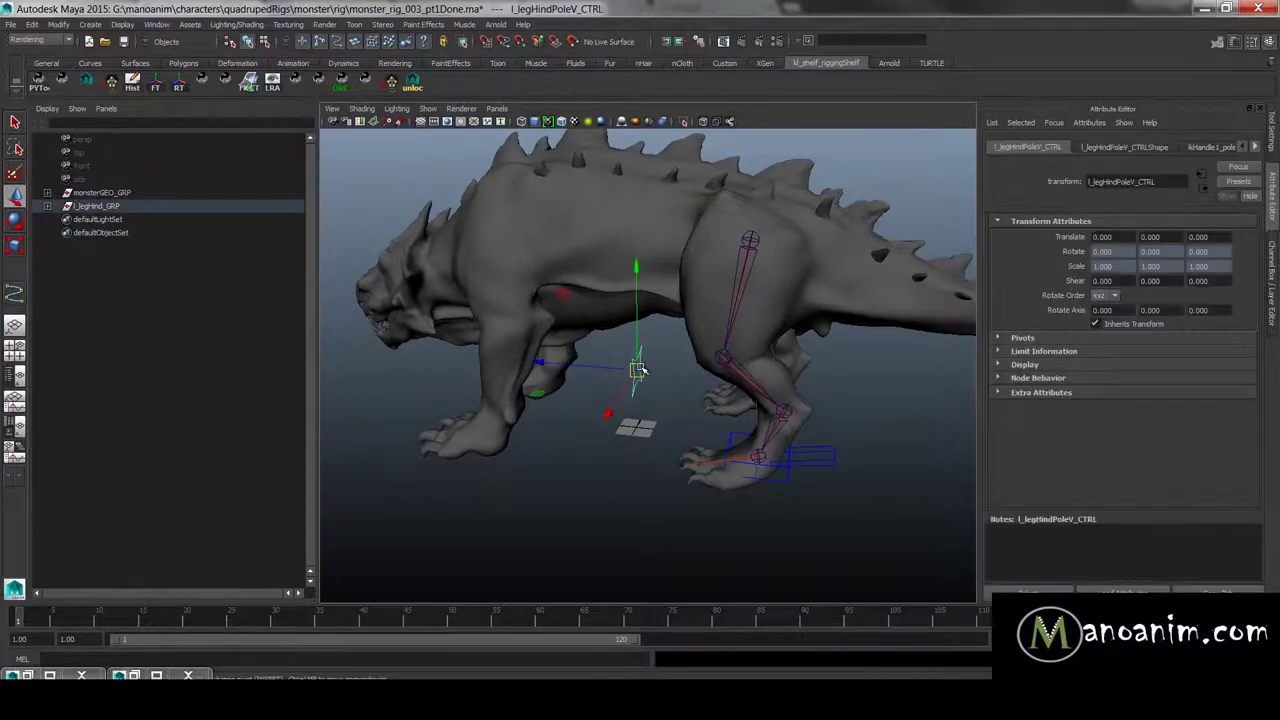
click(668, 346)
mouse_move(672, 357)
alt+mouse_down()
mouse_move(660, 363)
mouse_move(661, 348)
alt+mouse_up()
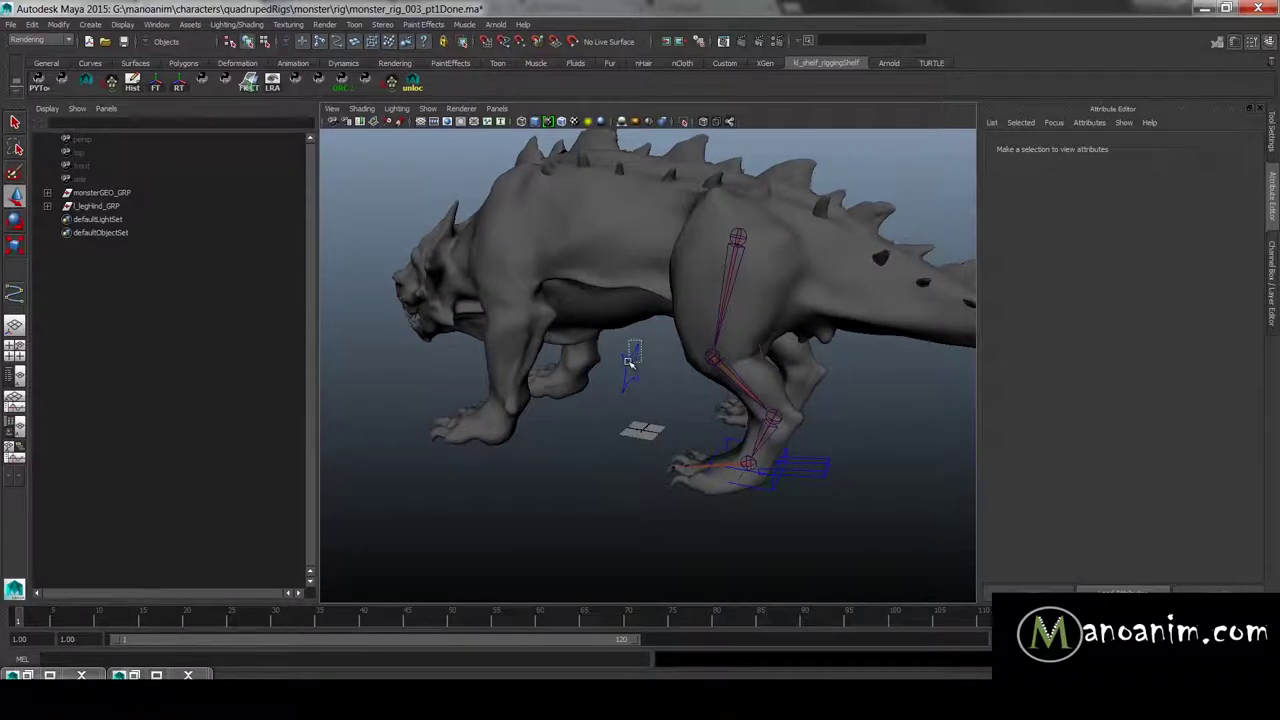
click(630, 362)
click(664, 368)
alt+drag(664, 368, 785, 419)
click(640, 377)
click(665, 380)
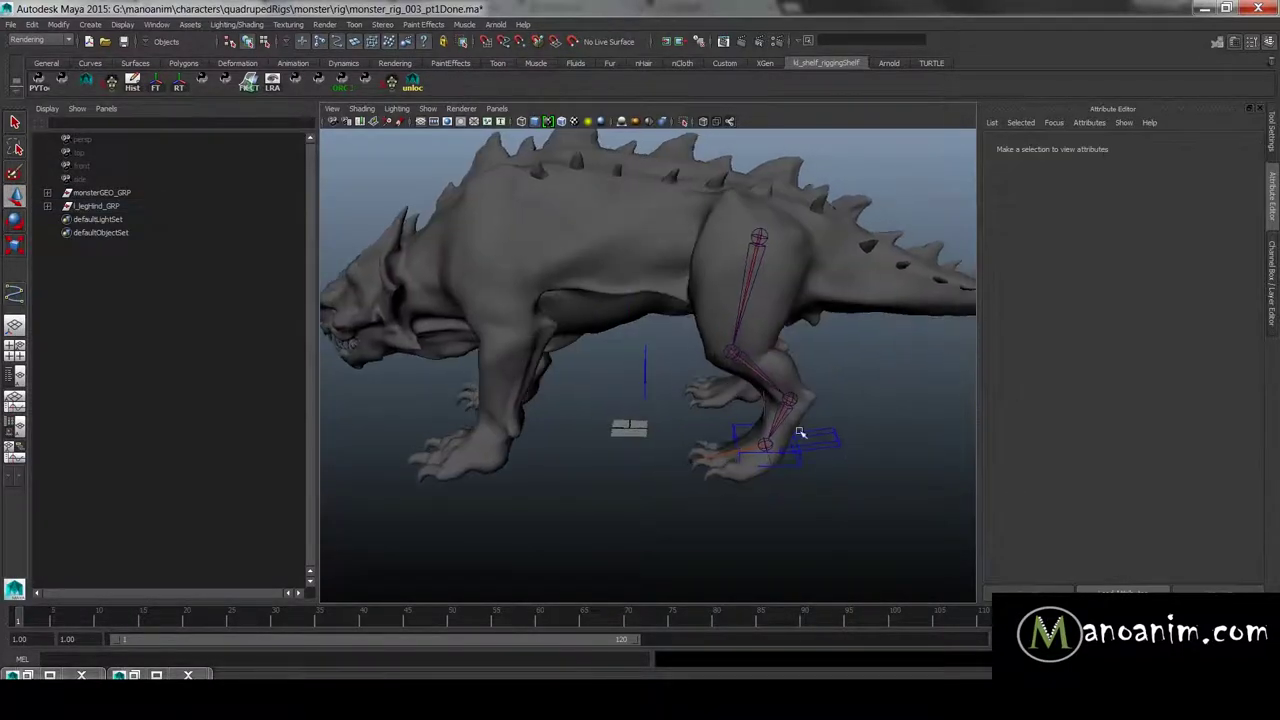
Step: Try lifting l_legHind_CTRL to test how the left hind leg bends, and undo the move
click(800, 467)
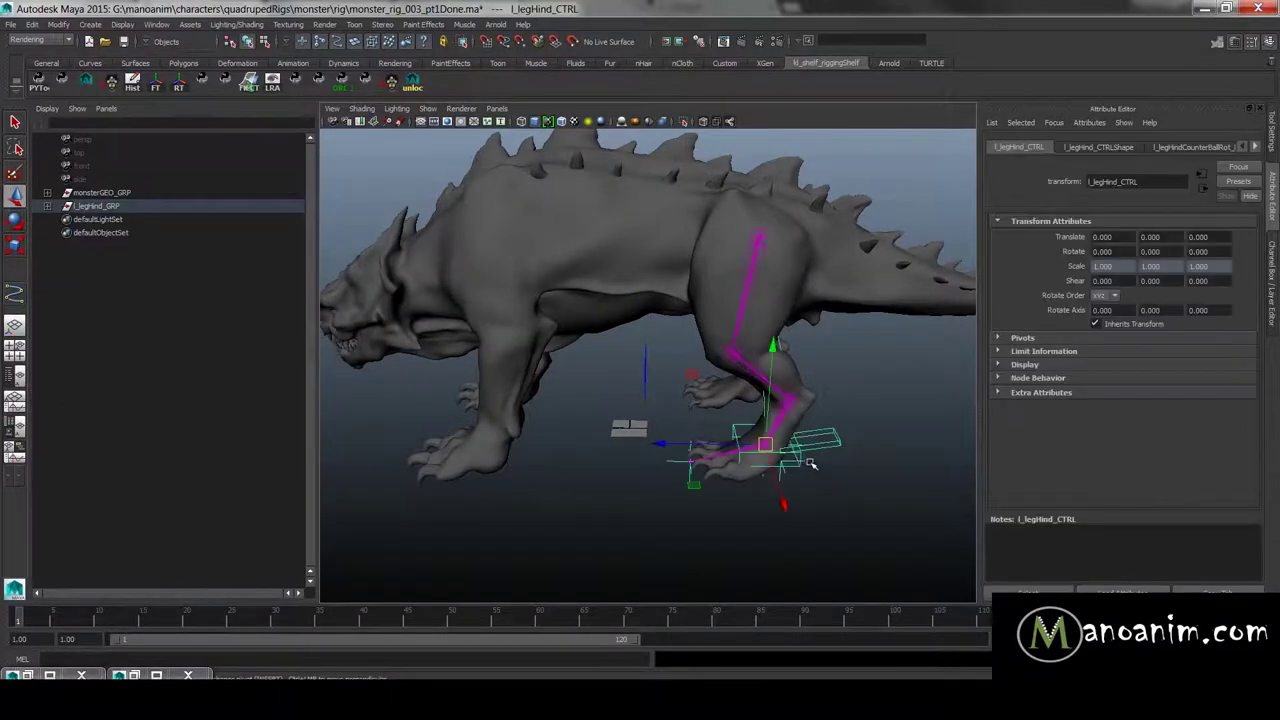
alt+drag(800, 467, 837, 386)
drag(772, 446, 760, 388)
key(ctrl+z)
click(851, 390)
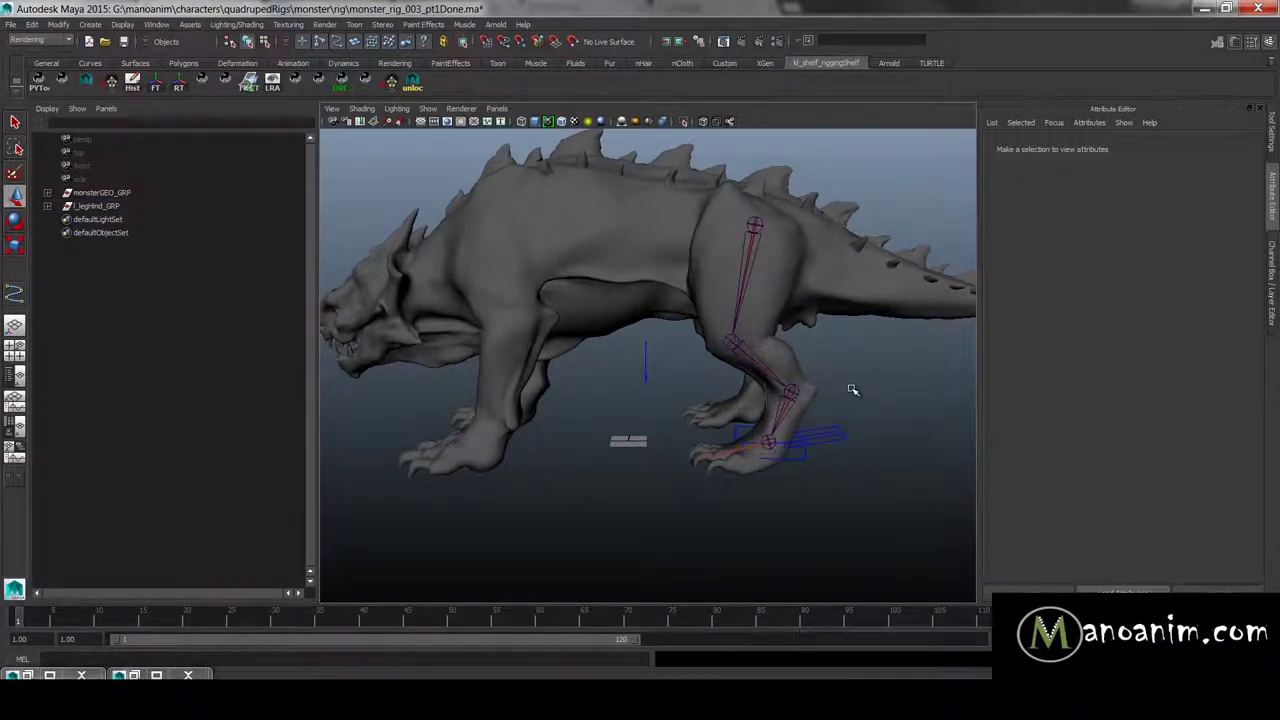
Step: Check the left hind foot control once more, deselect it, and view the whole monster from farther away
click(785, 460)
mouse_move(785, 460)
mouse_down()
mouse_move(809, 380)
mouse_move(771, 430)
mouse_move(779, 440)
mouse_up()
click(894, 387)
mouse_move(538, 224)
alt+mouse_down()
mouse_move(683, 229)
mouse_move(544, 233)
alt+mouse_up()
alt+drag(860, 360, 669, 277)
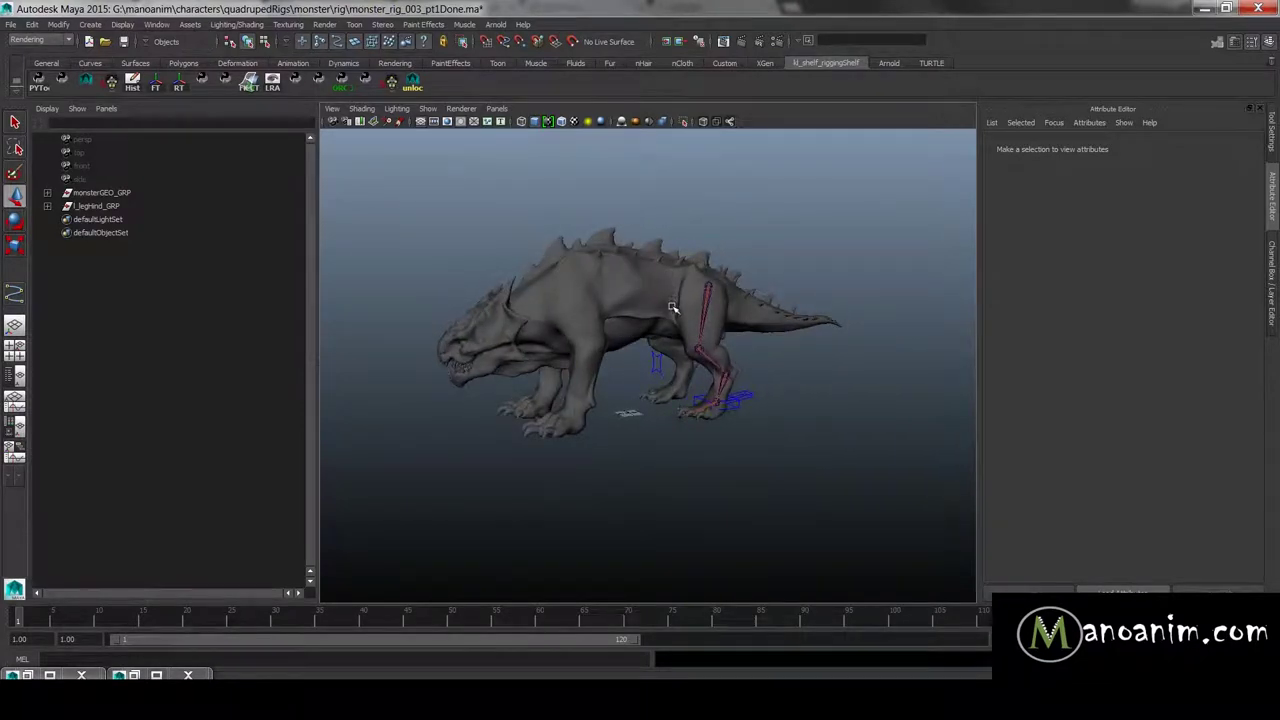